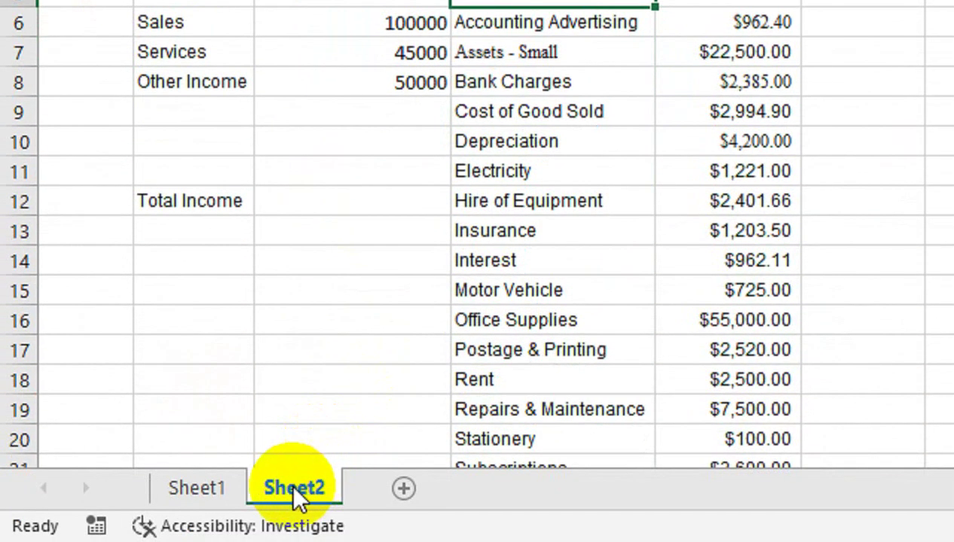
Glance at the yearly summary on Sheet1, then return to the income and expense sheet
{"action": "left_click", "coordinate": [235, 494]}
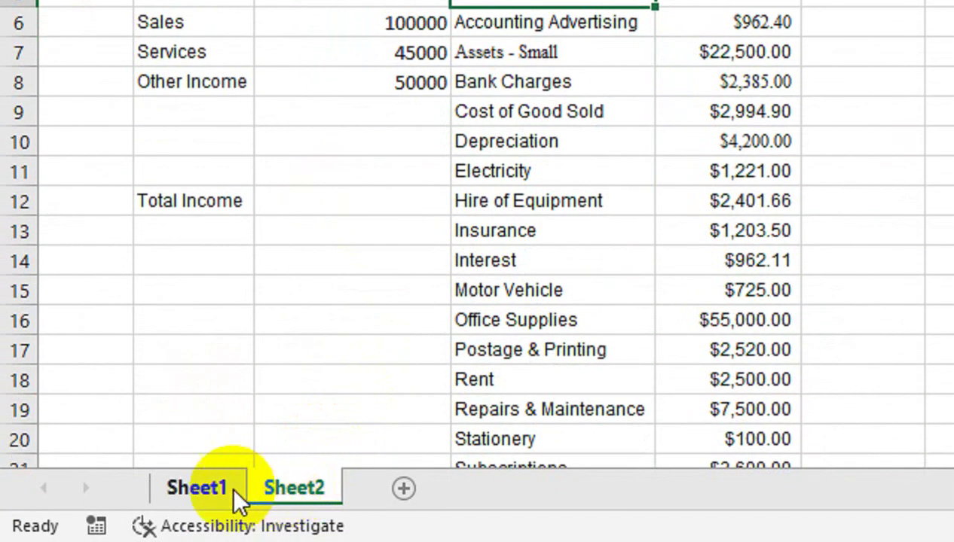
{"action": "left_click", "coordinate": [290, 319]}
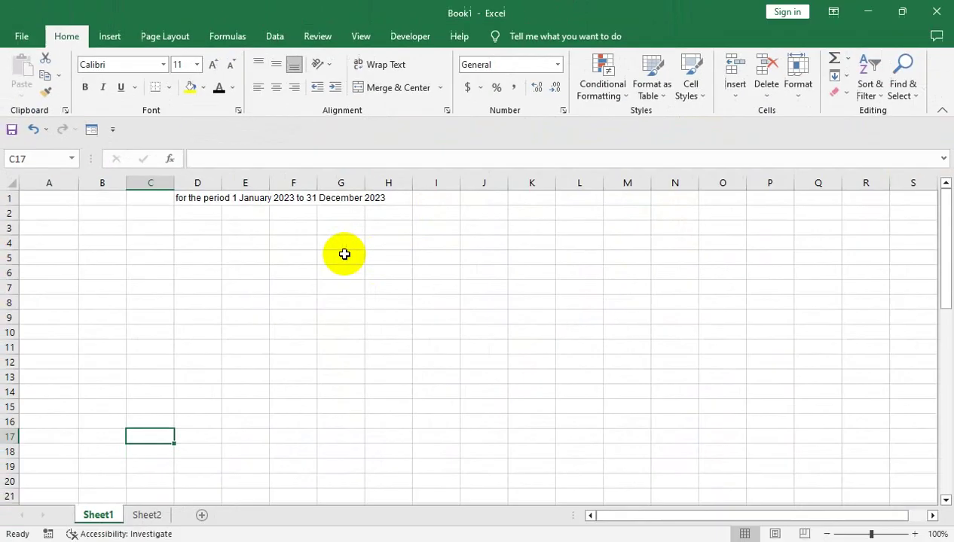
{"action": "left_click", "coordinate": [147, 515]}
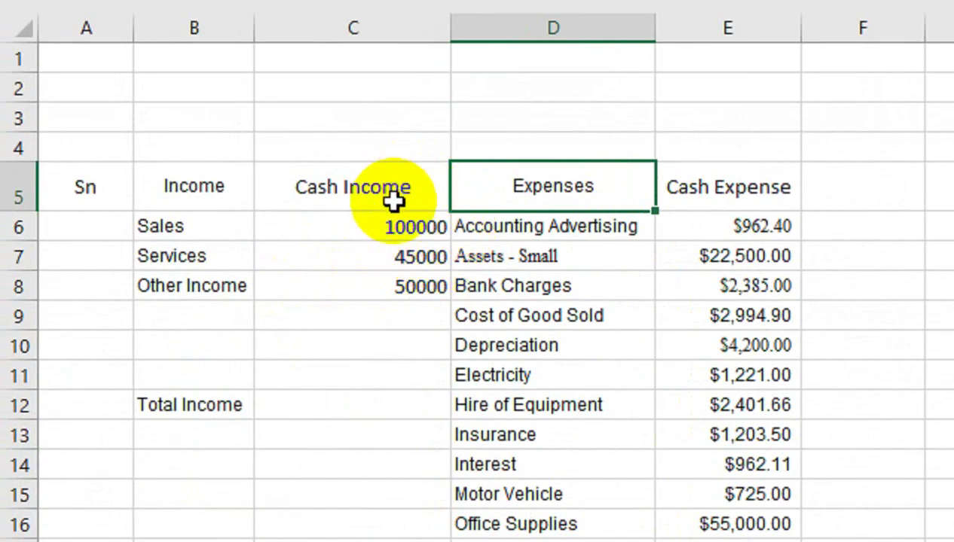
Head column A with Sn in A5 and number the income rows 1, 2, 3 in A6:A8
{"action": "left_click", "coordinate": [83, 190]}
{"action": "type", "text": "Sn"}
{"action": "key", "text": "Return"}
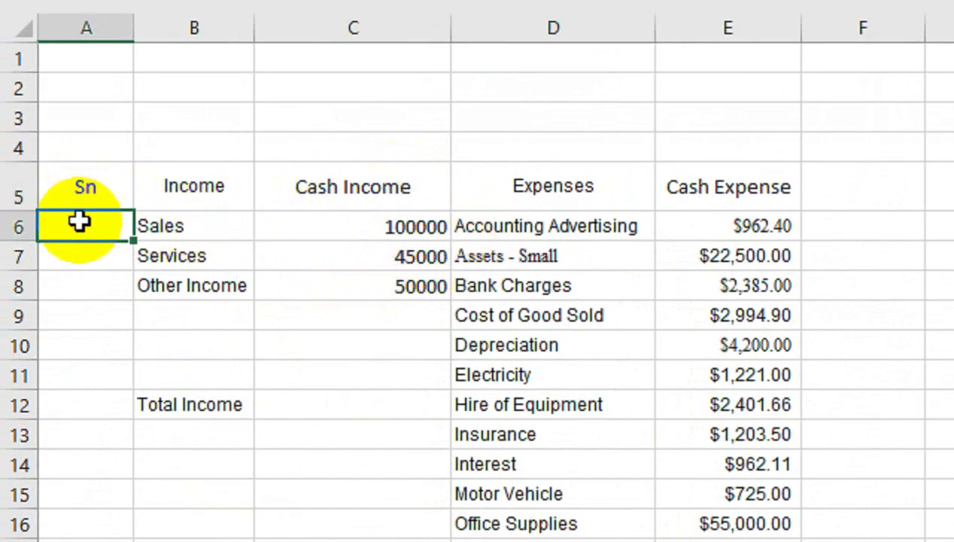
{"action": "type", "text": "1"}
{"action": "key", "text": "Return"}
{"action": "type", "text": "2"}
{"action": "key", "text": "Return"}
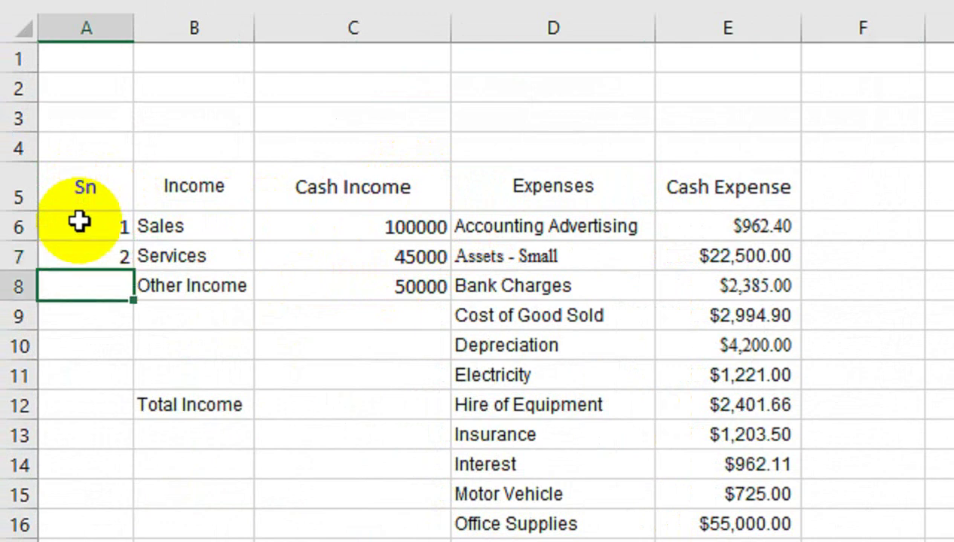
{"action": "left_click_drag", "start_coordinate": [80, 220], "coordinate": [87, 243]}
{"action": "left_click_drag", "start_coordinate": [133, 270], "coordinate": [131, 298]}
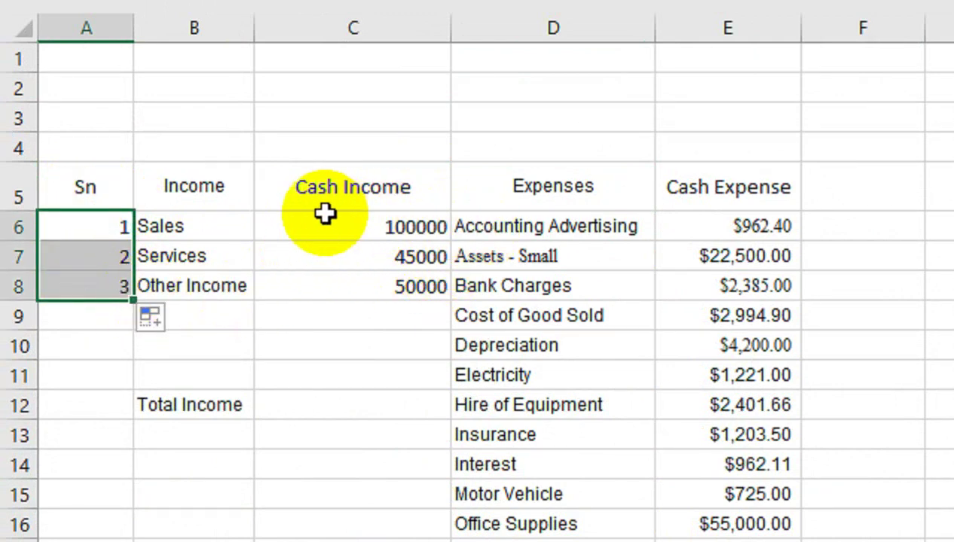
{"action": "left_click", "coordinate": [320, 249]}
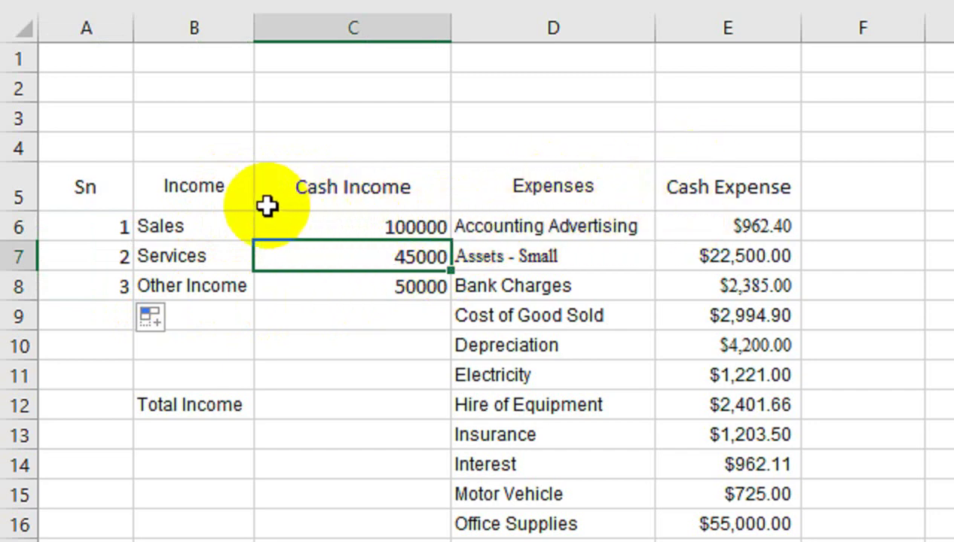
Review the cash expense amounts from Advertising $962.40 down to Wages & Oncosts $2,215.00
{"action": "left_click_drag", "start_coordinate": [719, 226], "coordinate": [707, 463]}
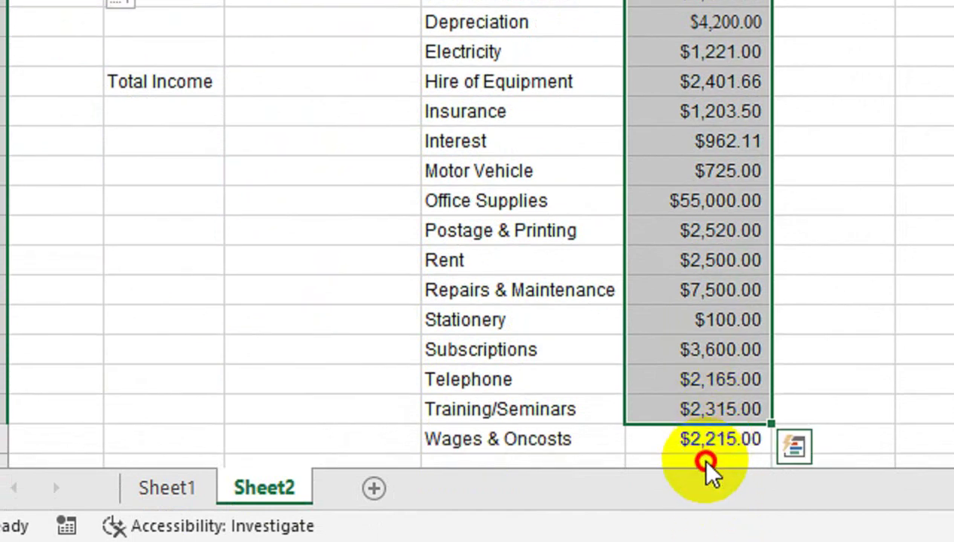
{"action": "left_click", "coordinate": [705, 437]}
{"action": "key", "text": "Down"}
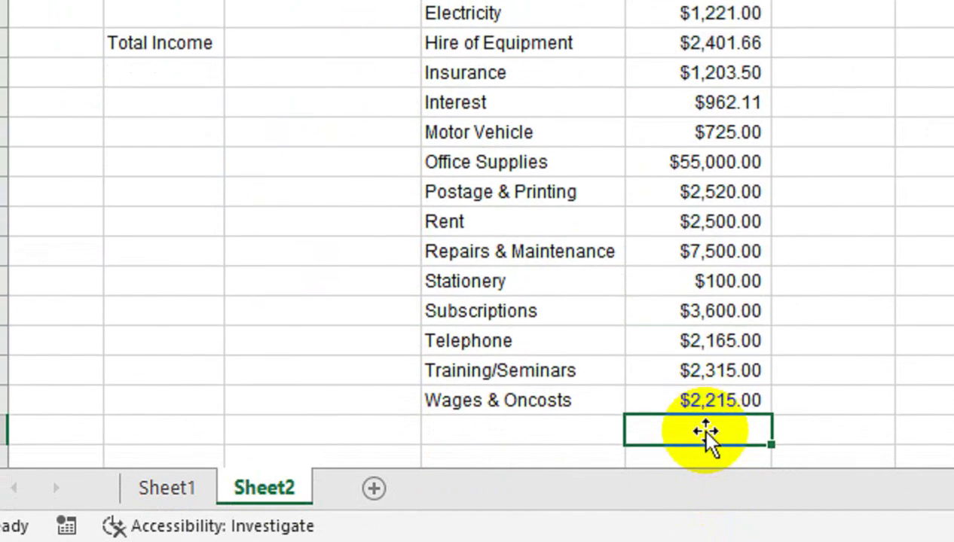
{"action": "key", "text": "Down"}
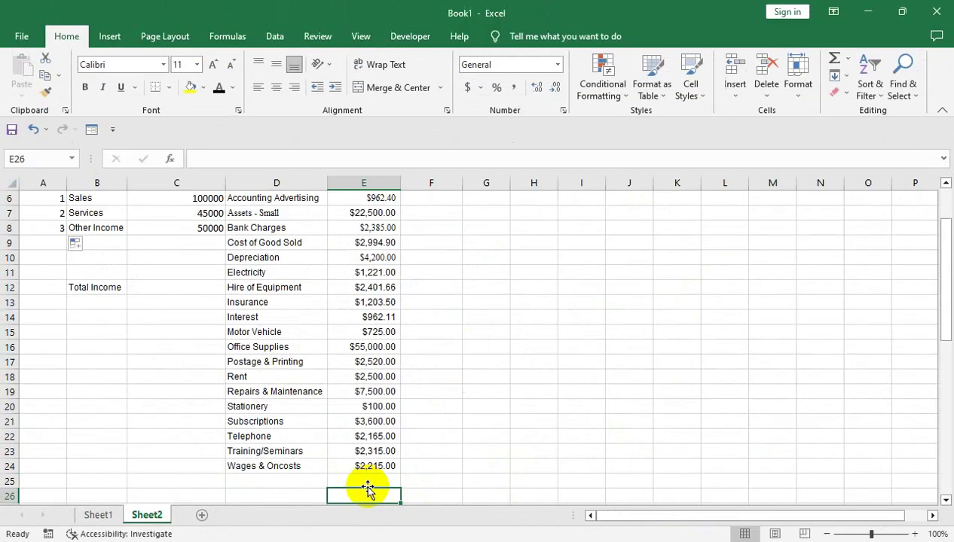
{"action": "key", "text": "Up"}
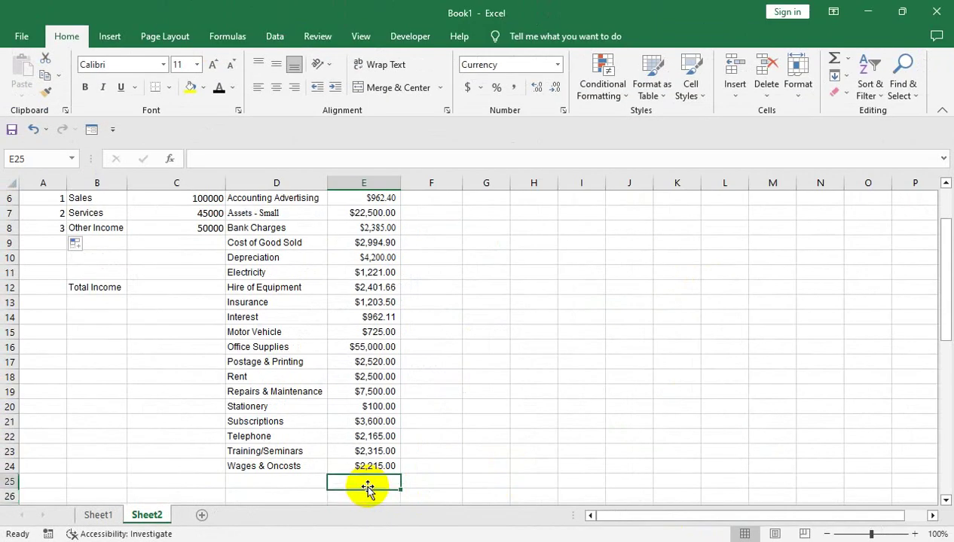
{"action": "key", "text": "Up"}
{"action": "key", "text": "Up"}
{"action": "key", "text": "Up"}
{"action": "key", "text": "Up"}
{"action": "key", "text": "Up"}
{"action": "key", "text": "Up"}
{"action": "key", "text": "Up"}
{"action": "key", "text": "Up"}
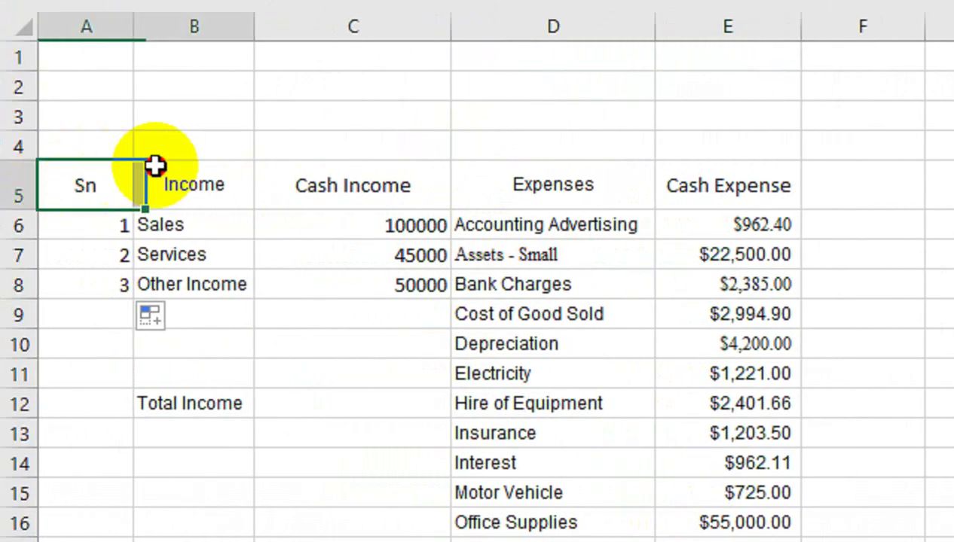
Make the A5:E5 headers bold at size 16 and autofit column E to 'Cash Expense'
{"action": "left_click_drag", "start_coordinate": [113, 187], "coordinate": [720, 186]}
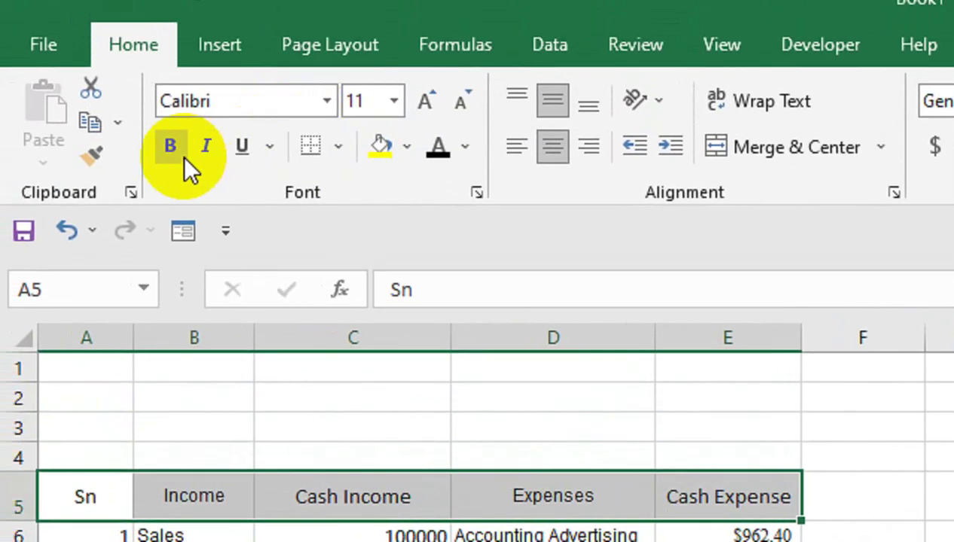
{"action": "left_click", "coordinate": [182, 155]}
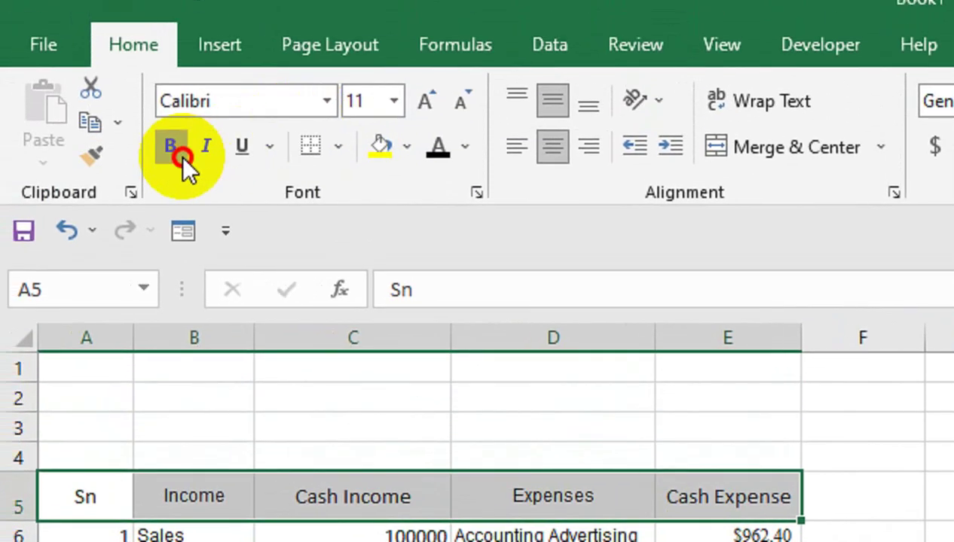
{"action": "left_click", "coordinate": [420, 126]}
{"action": "left_click", "coordinate": [420, 127]}
{"action": "left_click", "coordinate": [420, 126]}
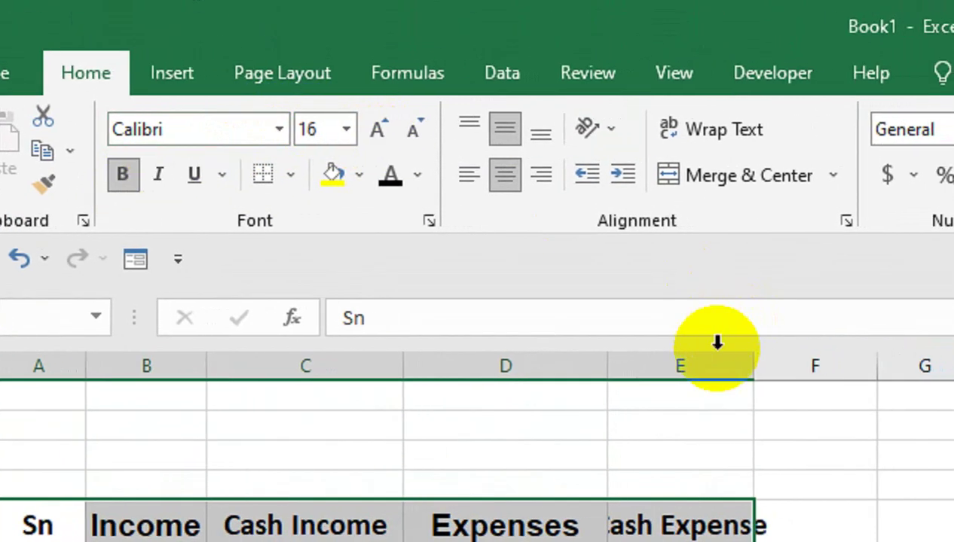
{"action": "double_click", "coordinate": [716, 370]}
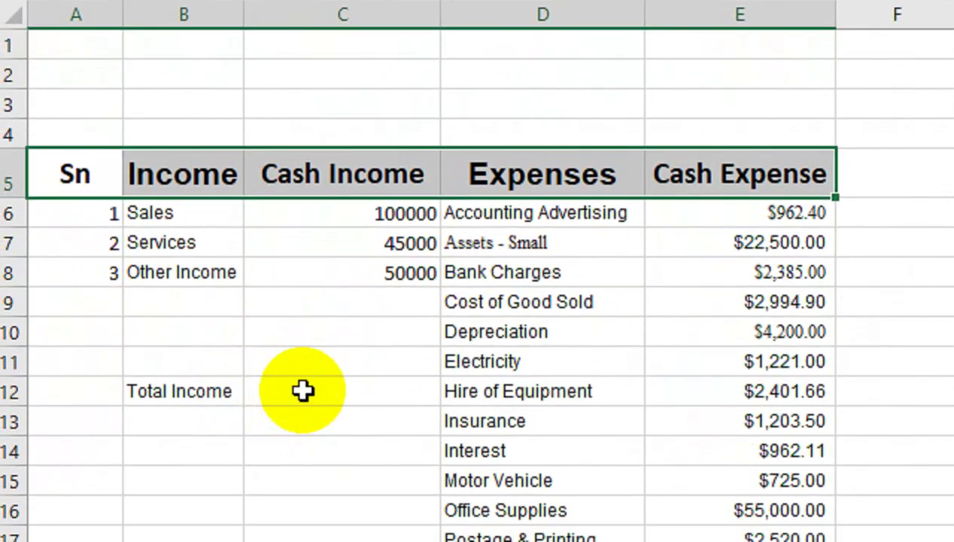
{"action": "left_click", "coordinate": [294, 403]}
{"action": "left_click", "coordinate": [358, 282]}
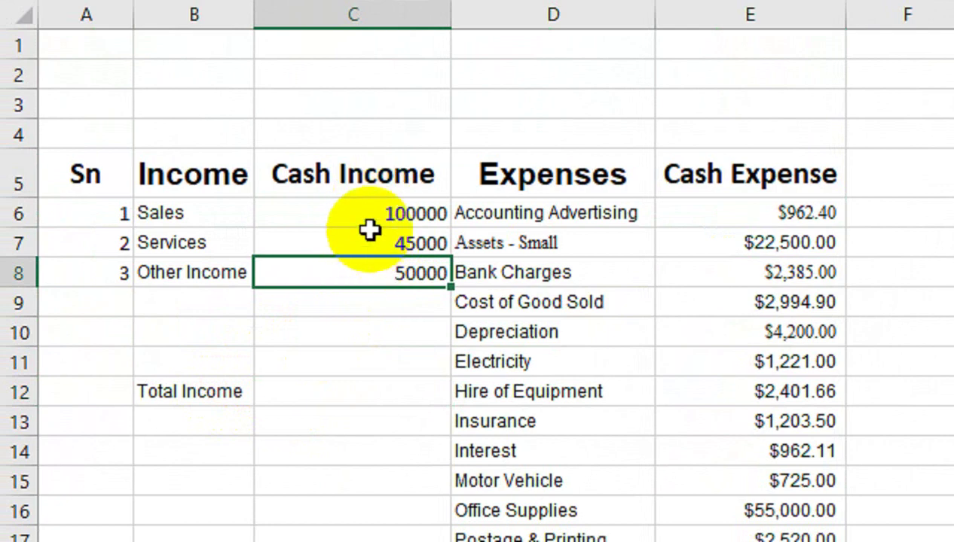
Enter =SUM(C6:C11) in C12 beside Total Income, giving 195000
{"action": "left_click", "coordinate": [373, 332]}
{"action": "left_click", "coordinate": [369, 387]}
{"action": "type", "text": "=s"}
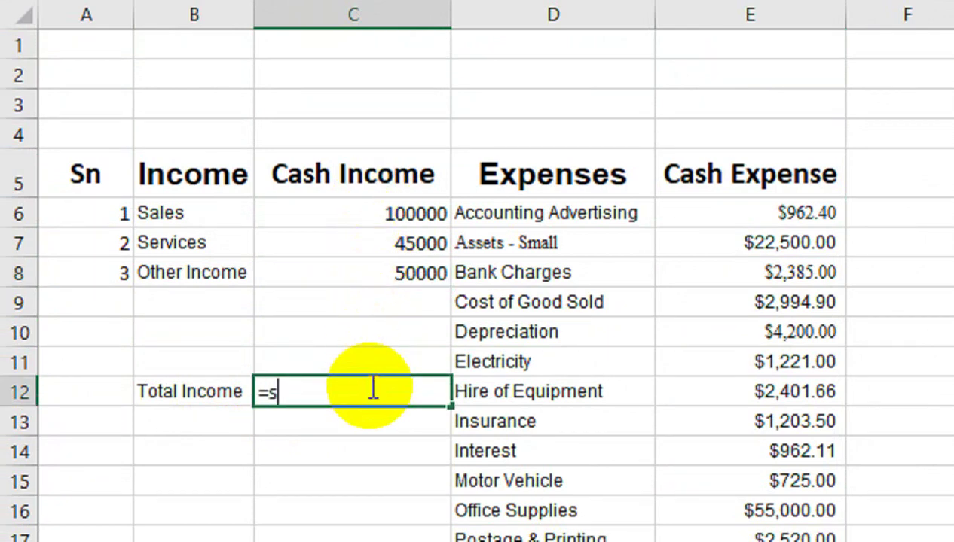
{"action": "type", "text": "um"}
{"action": "key", "text": "Tab"}
{"action": "key", "text": "Up"}
{"action": "key", "text": "Up"}
{"action": "key", "text": "Up"}
{"action": "key", "text": "Up"}
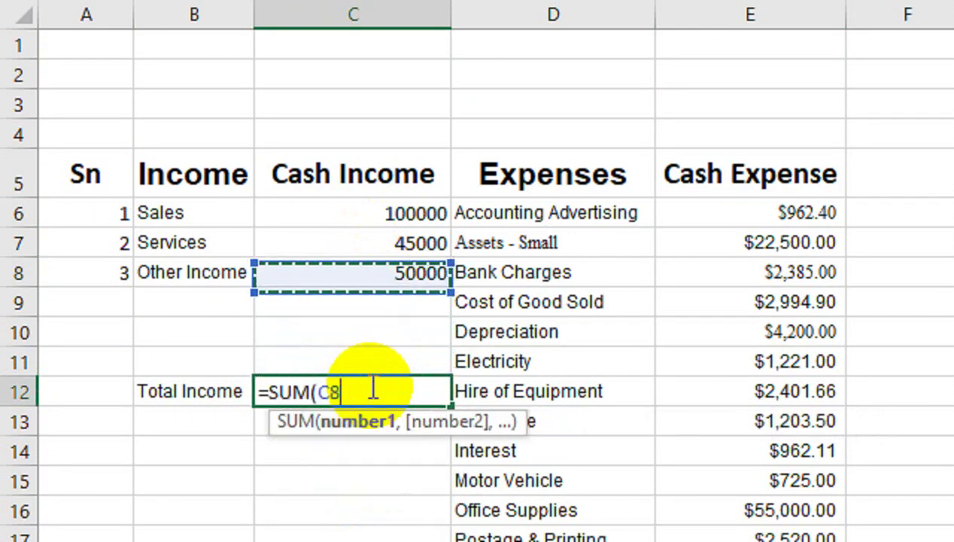
{"action": "key", "text": "Up"}
{"action": "key", "text": "Up"}
{"action": "key", "text": "shift+Down"}
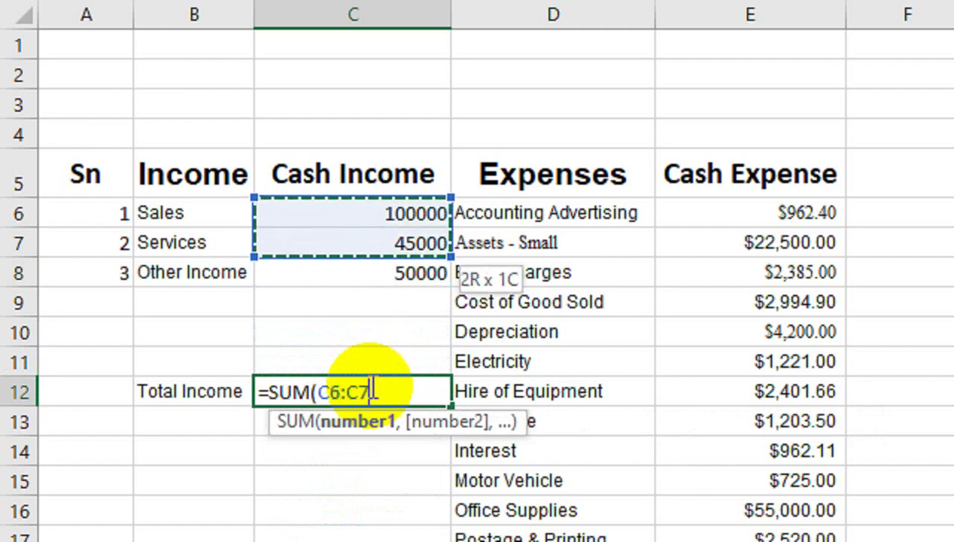
{"action": "key", "text": "shift+Down"}
{"action": "key", "text": "shift+Down"}
{"action": "key", "text": "shift+Down"}
{"action": "key", "text": "shift+Down"}
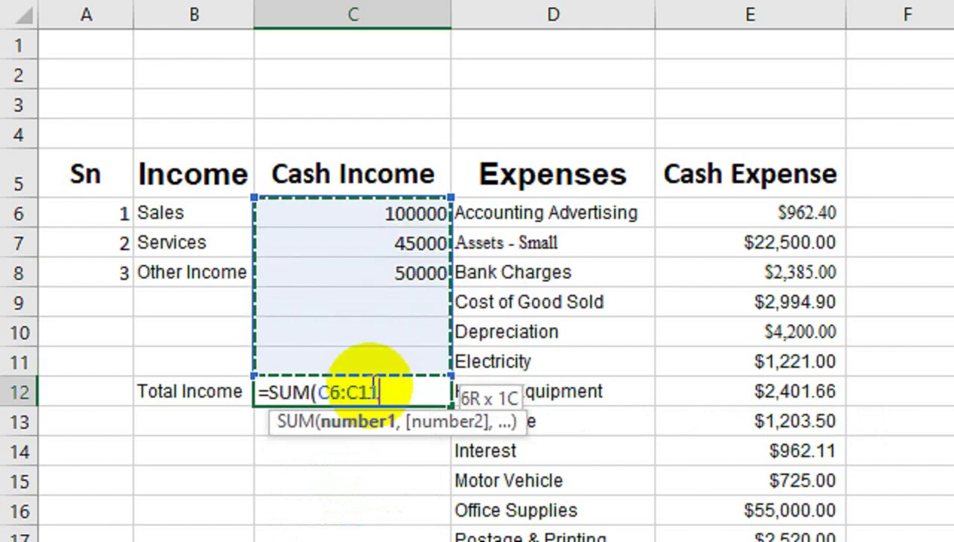
{"action": "type", "text": ")"}
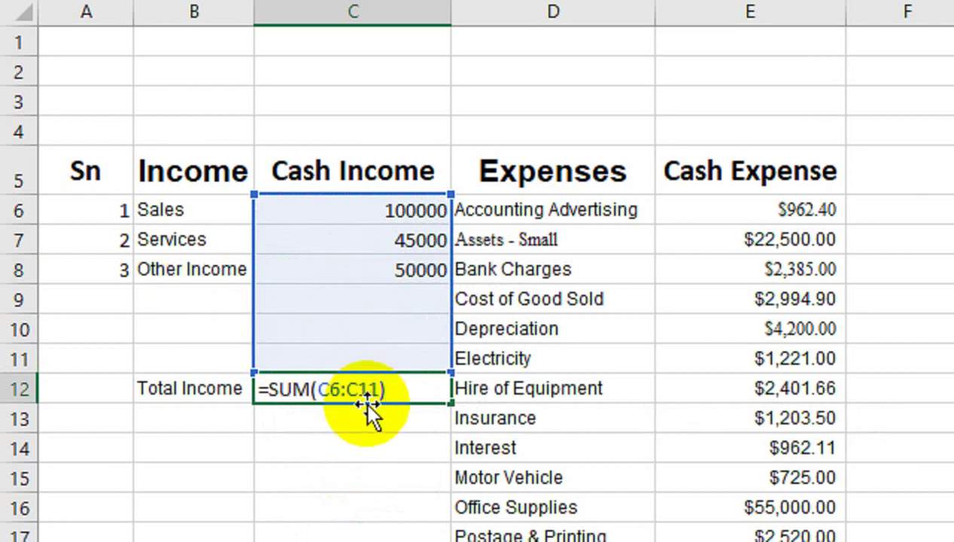
{"action": "key", "text": "Return"}
Centre the 195000 total and make the Total Income row B12:C12 bold
{"action": "left_click", "coordinate": [422, 384]}
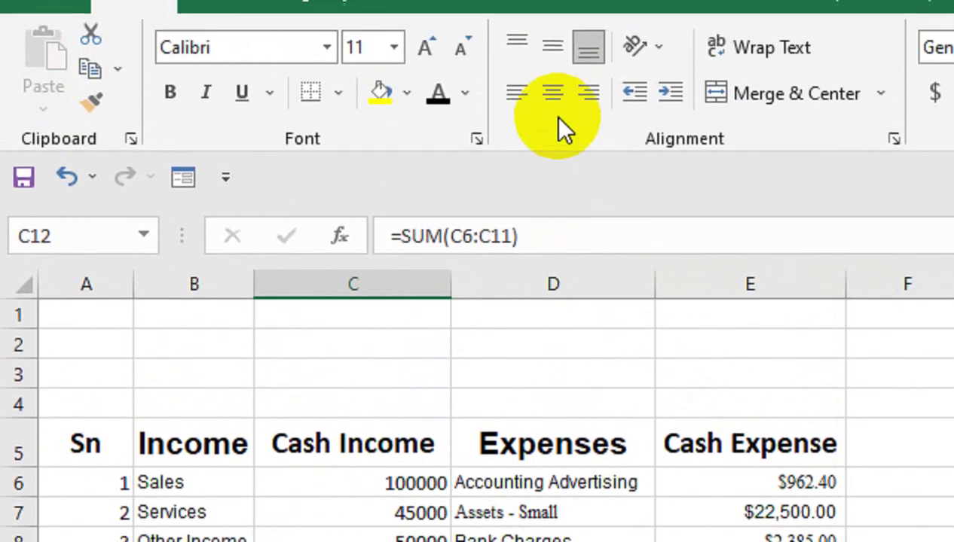
{"action": "left_click", "coordinate": [552, 48]}
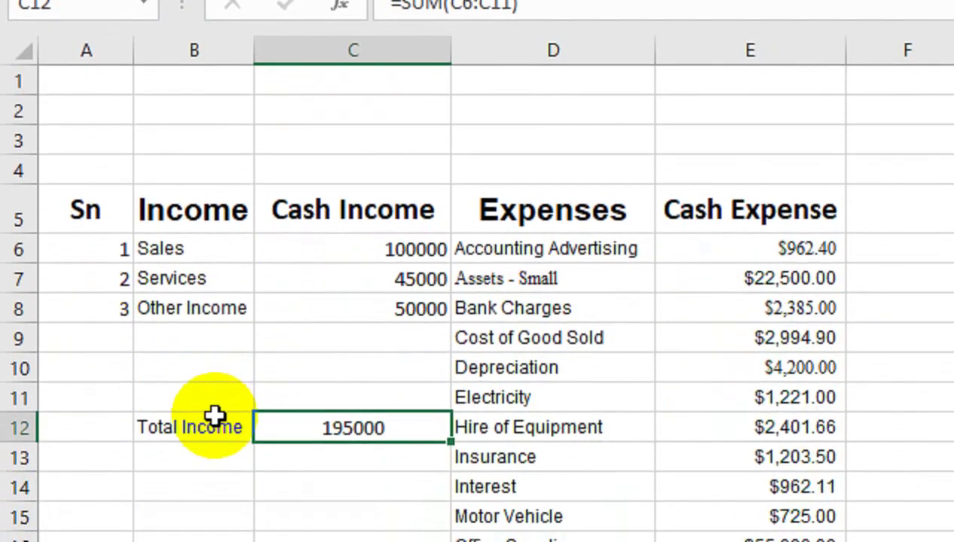
{"action": "left_click_drag", "start_coordinate": [214, 419], "coordinate": [266, 405]}
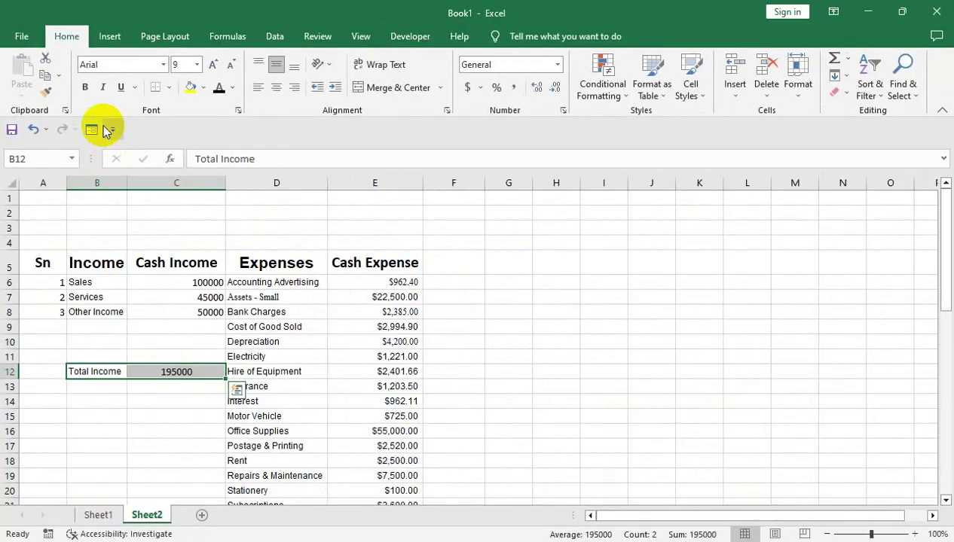
{"action": "left_click", "coordinate": [85, 87]}
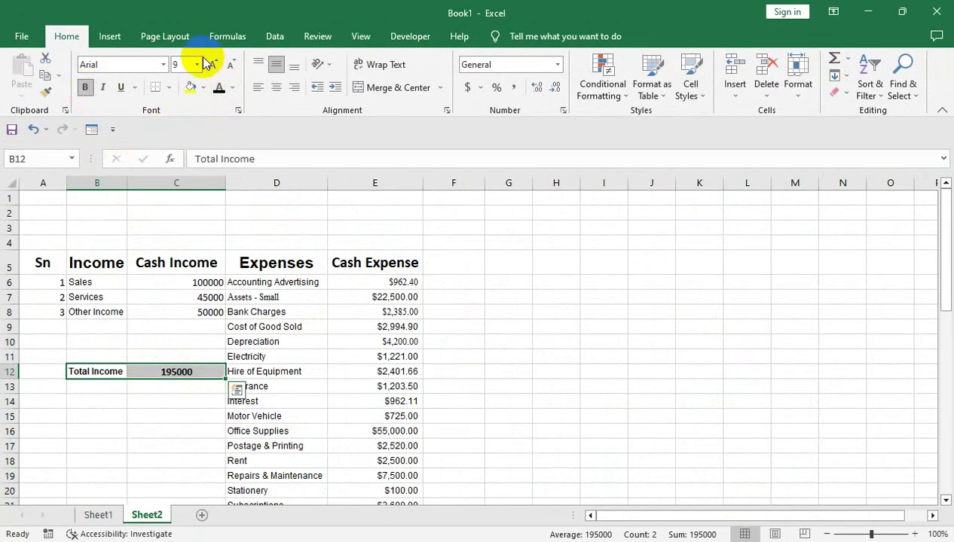
{"action": "left_click_drag", "start_coordinate": [394, 416], "coordinate": [287, 484]}
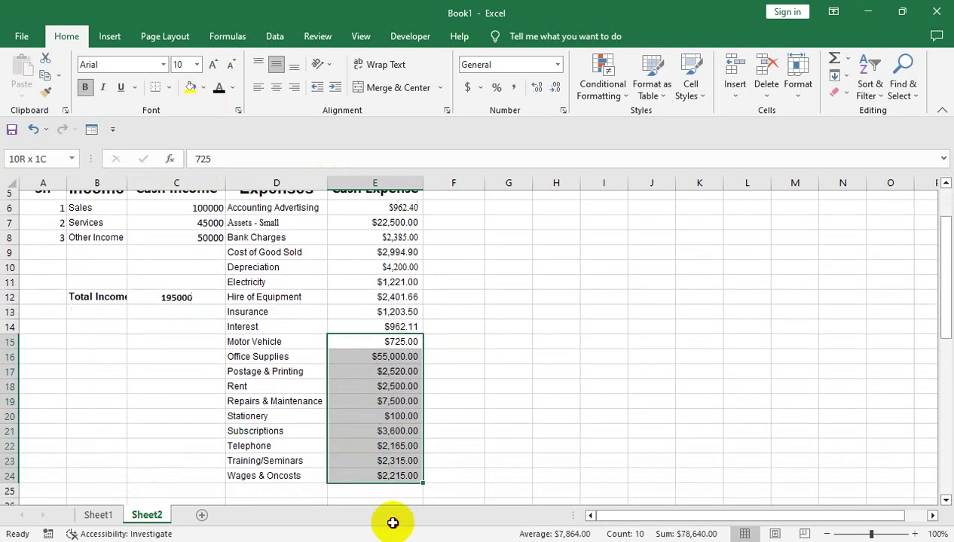
{"action": "left_click", "coordinate": [256, 483]}
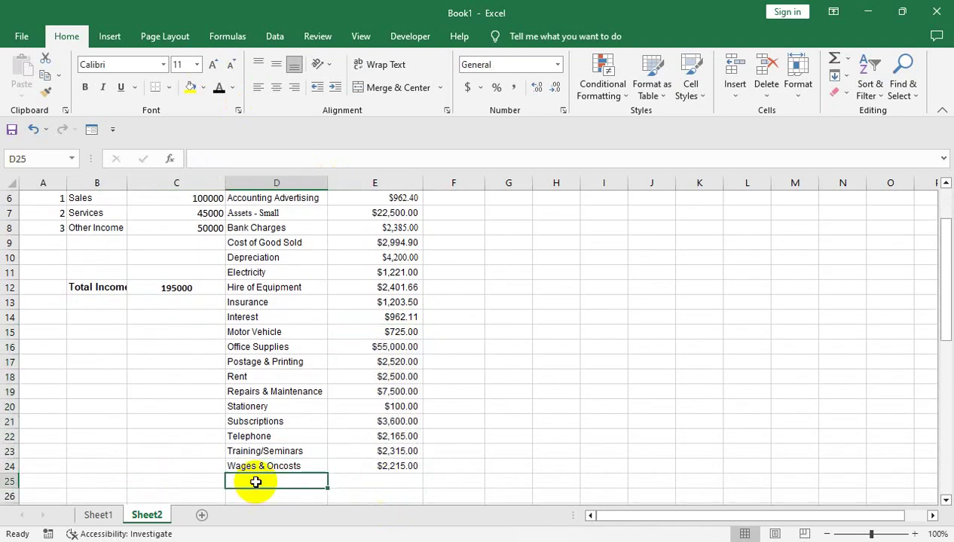
Label D25 'Total Expesne' and enter =SUM(E6:E24) in E25, showing $117,470.57
{"action": "type", "text": "Total Expesne"}
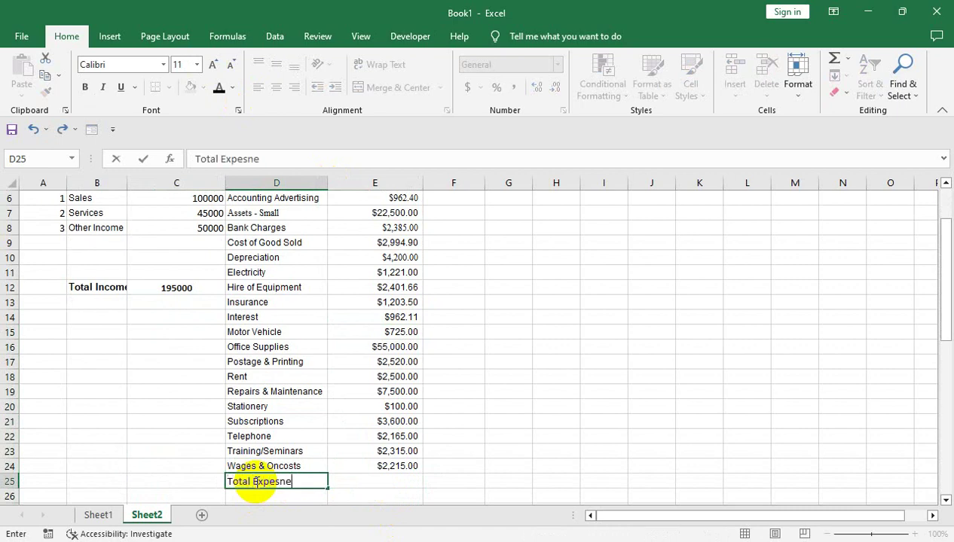
{"action": "key", "text": "Tab"}
{"action": "type", "text": "=s"}
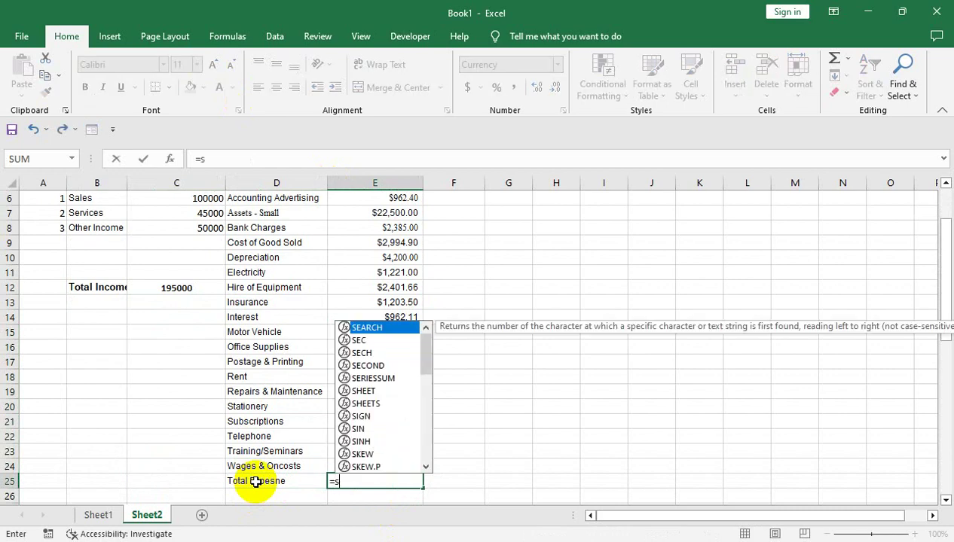
{"action": "type", "text": "um("}
{"action": "key", "text": "Up"}
{"action": "key", "text": "shift+Up"}
{"action": "key", "text": "shift+Up"}
{"action": "key", "text": "shift+Up"}
{"action": "key", "text": "shift+Up"}
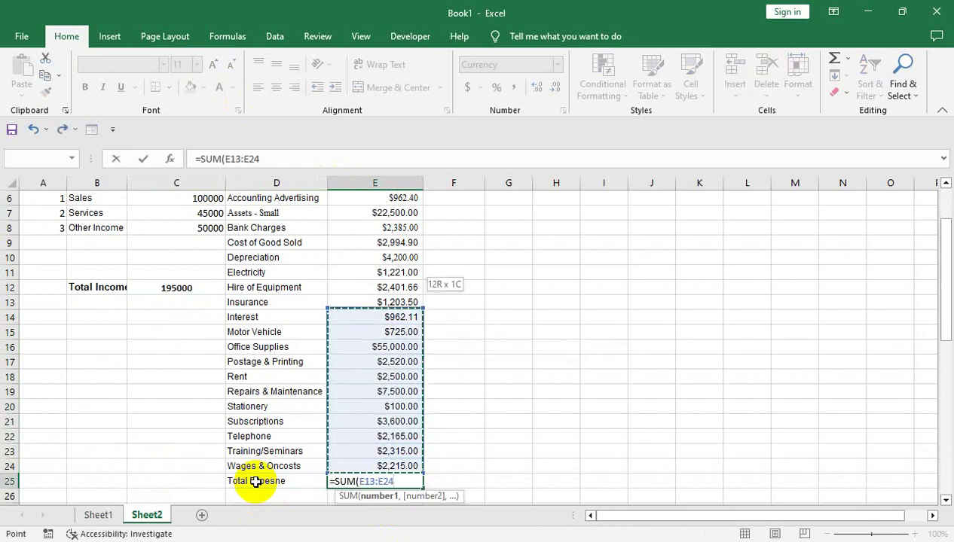
{"action": "key", "text": "shift+Up"}
{"action": "key", "text": "shift+Up"}
{"action": "key", "text": "shift+Up"}
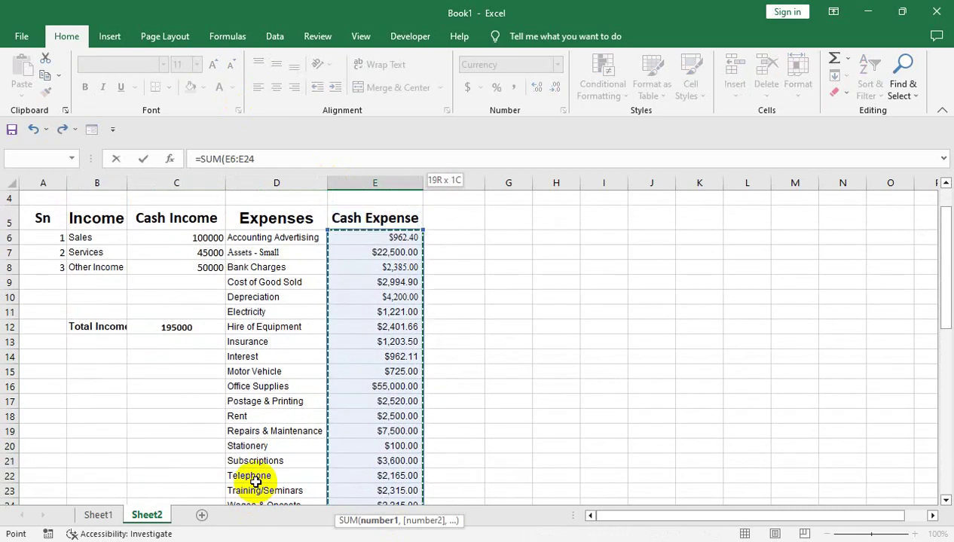
{"action": "key", "text": "Return"}
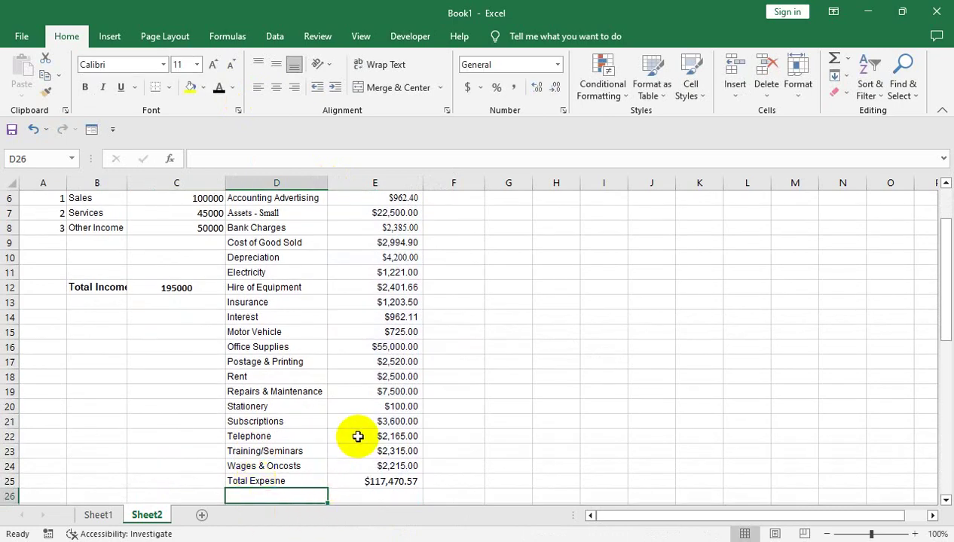
{"action": "left_click_drag", "start_coordinate": [454, 437], "coordinate": [473, 504]}
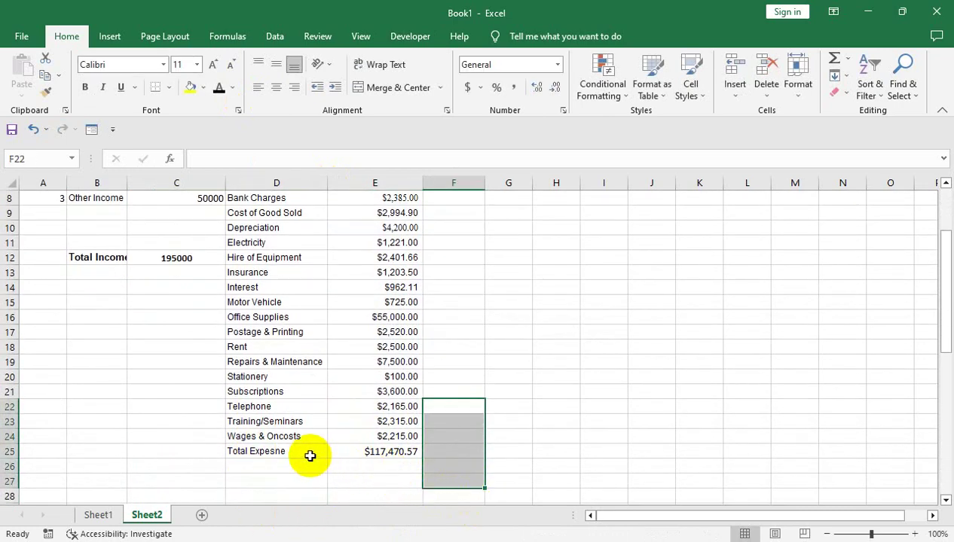
Add top and bottom borders to D25:E25 and autofit column B to fit Total Income
{"action": "left_click_drag", "start_coordinate": [310, 456], "coordinate": [369, 453]}
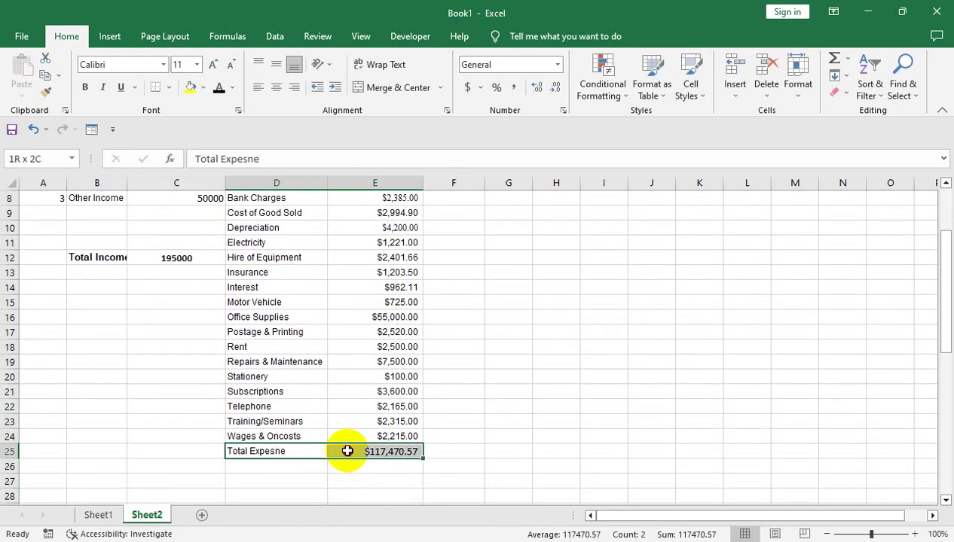
{"action": "left_click", "coordinate": [171, 88]}
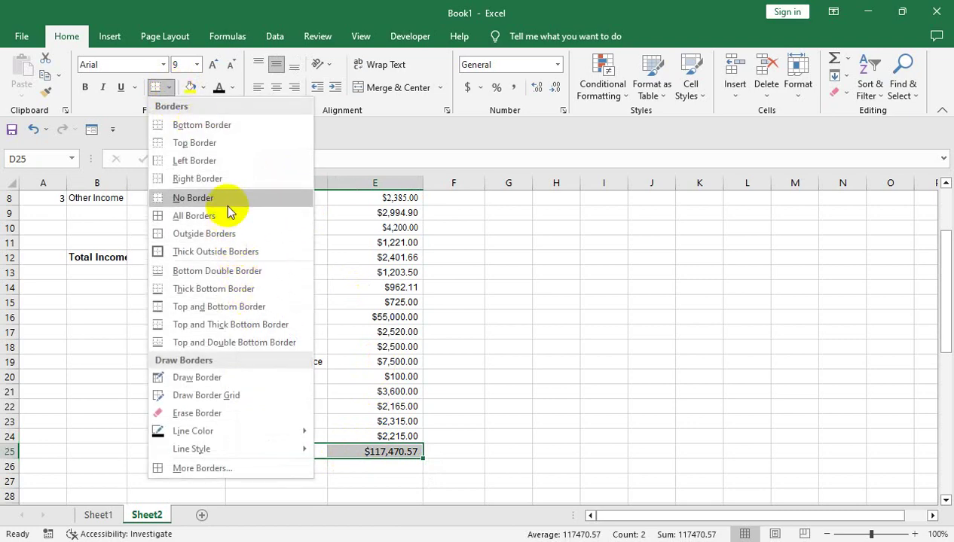
{"action": "left_click", "coordinate": [230, 309]}
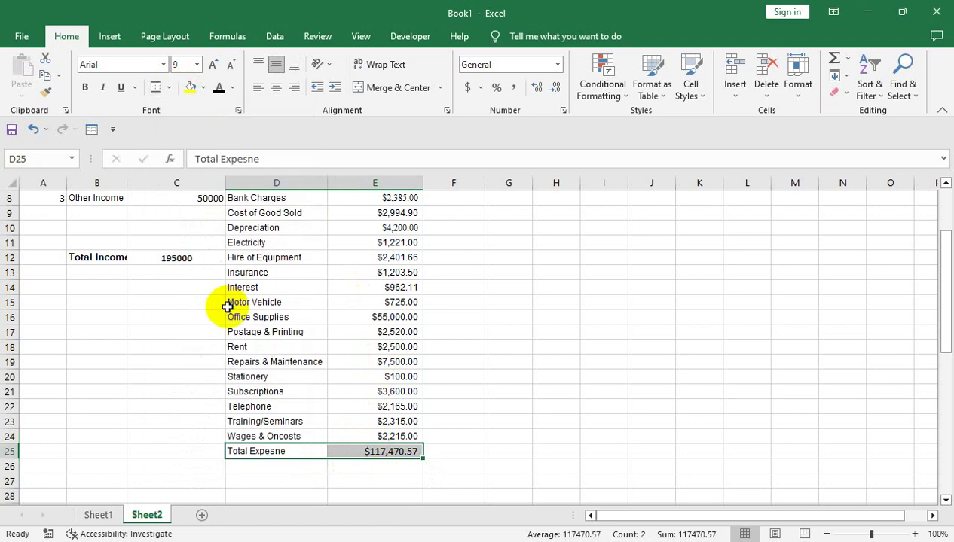
{"action": "left_click", "coordinate": [272, 332]}
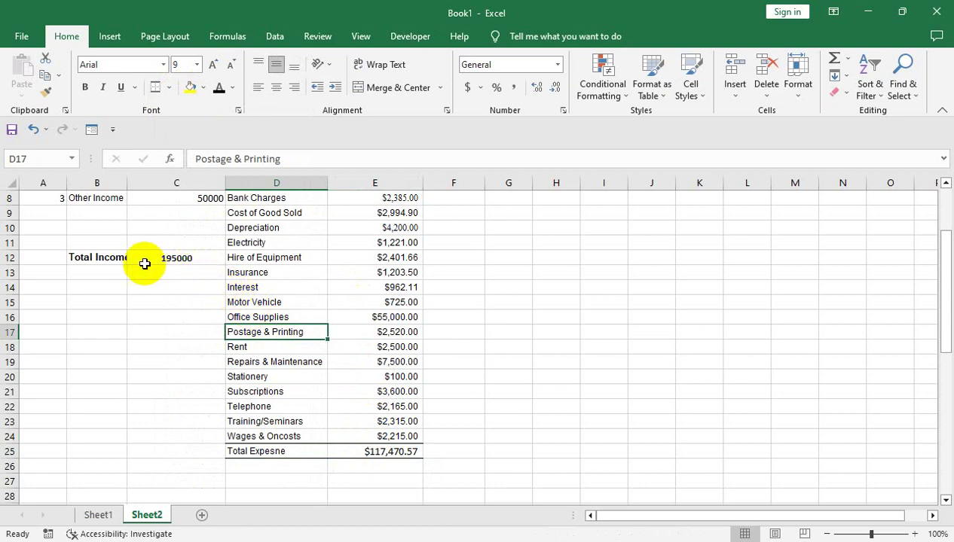
{"action": "double_click", "coordinate": [126, 183]}
Change the Total Expense row D25:E25 border to Top and Thick Bottom
{"action": "left_click_drag", "start_coordinate": [113, 257], "coordinate": [181, 257]}
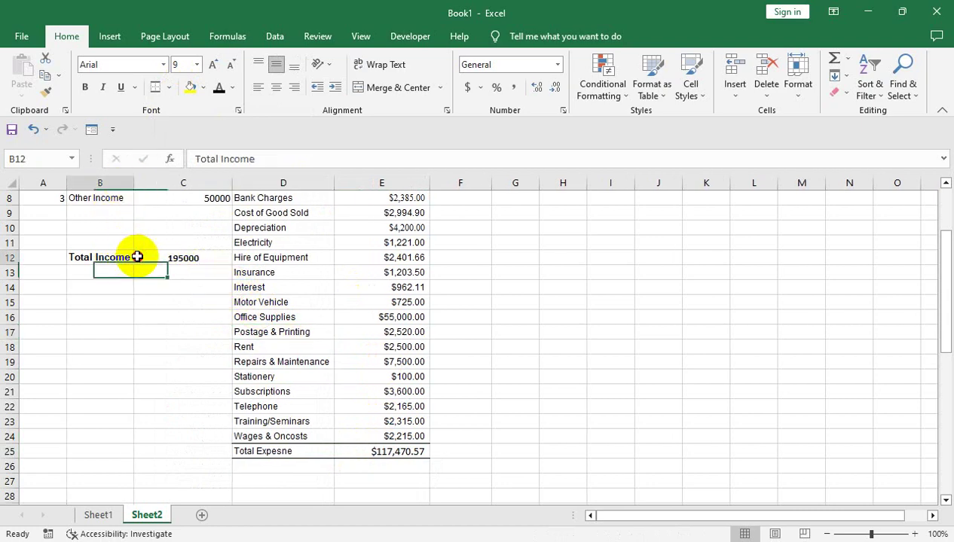
{"action": "left_click", "coordinate": [195, 316]}
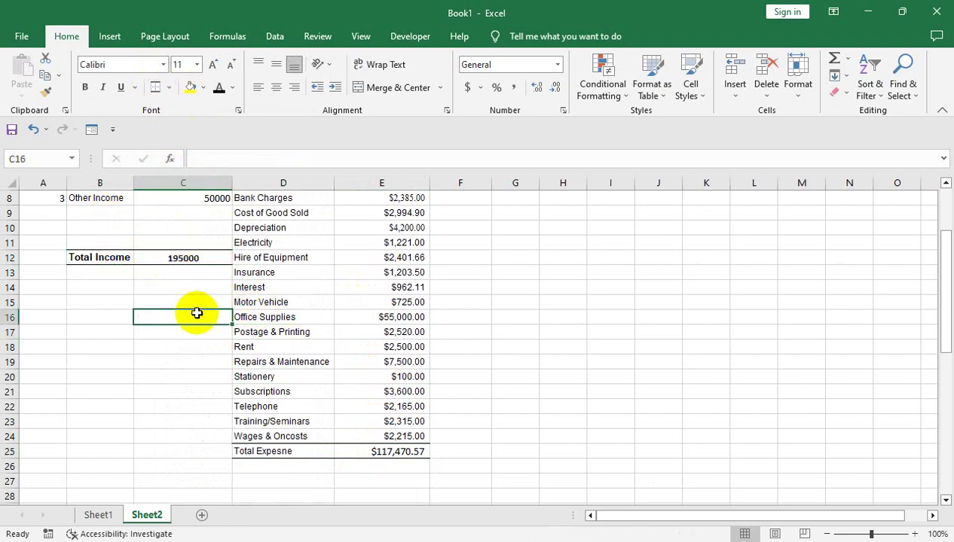
{"action": "left_click", "coordinate": [343, 331]}
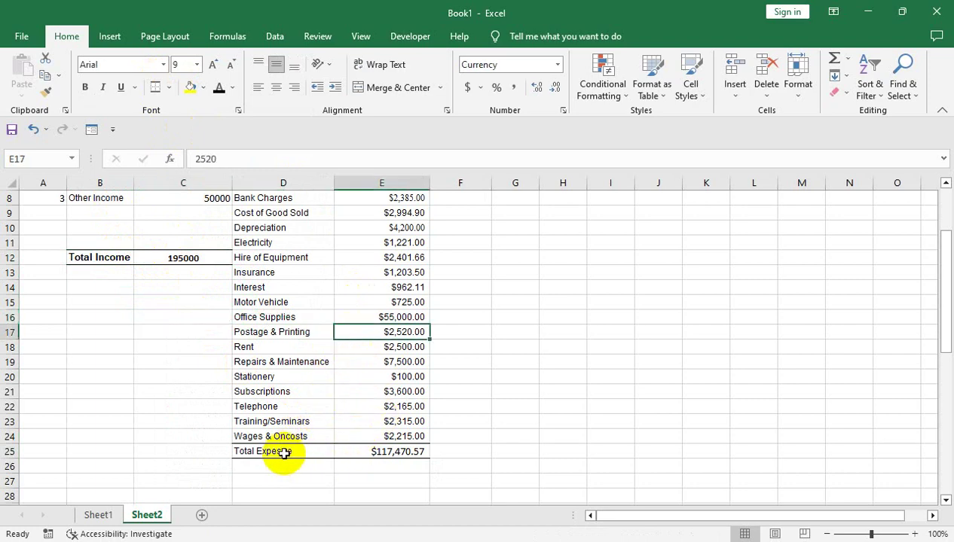
{"action": "left_click_drag", "start_coordinate": [278, 451], "coordinate": [373, 452]}
{"action": "left_click", "coordinate": [171, 88]}
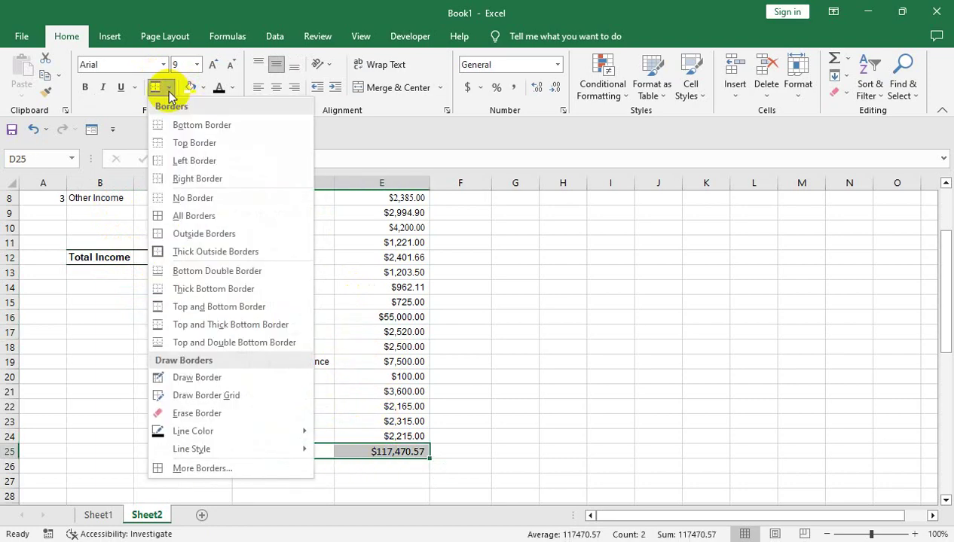
{"action": "left_click", "coordinate": [179, 331]}
{"action": "left_click", "coordinate": [366, 362]}
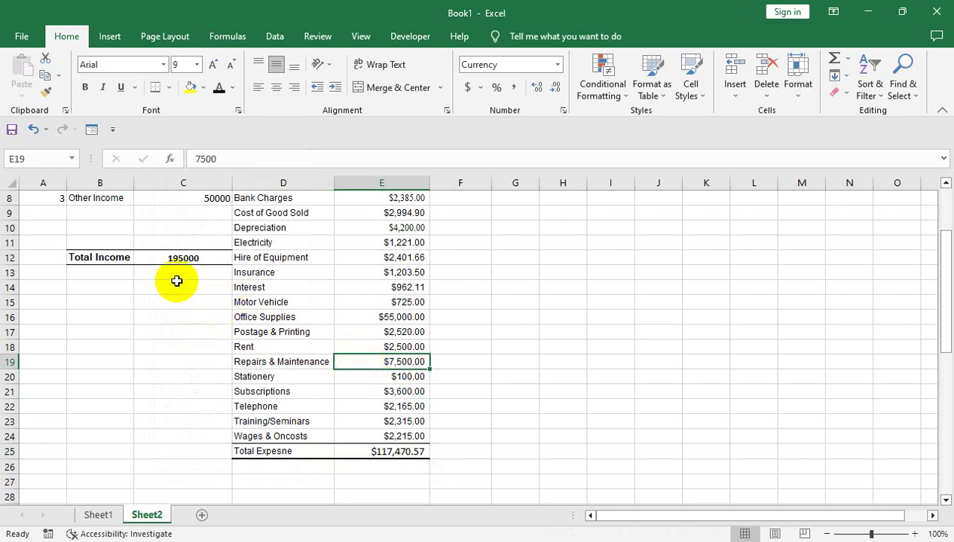
Give the Total Income row B12:C12 a Top and Thick Bottom border
{"action": "left_click_drag", "start_coordinate": [127, 257], "coordinate": [185, 257]}
{"action": "left_click", "coordinate": [169, 87]}
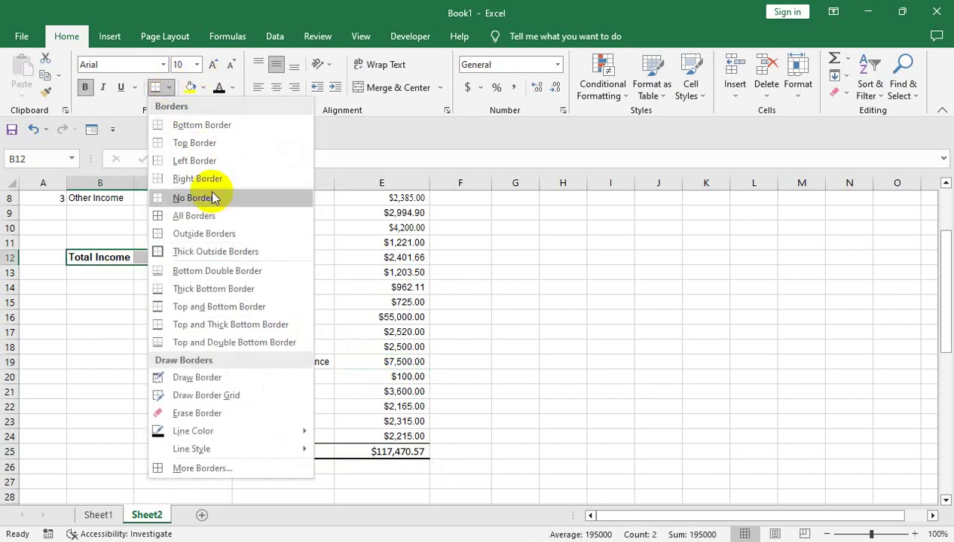
{"action": "left_click", "coordinate": [227, 326]}
{"action": "left_click", "coordinate": [381, 346]}
{"action": "mouse_move", "coordinate": [381, 258]}
{"action": "left_mouse_down"}
{"action": "mouse_move", "coordinate": [393, 187]}
{"action": "mouse_move", "coordinate": [381, 188]}
{"action": "left_mouse_up"}
{"action": "mouse_move", "coordinate": [315, 239]}
{"action": "left_mouse_down"}
{"action": "mouse_move", "coordinate": [312, 167]}
{"action": "mouse_move", "coordinate": [309, 181]}
{"action": "left_mouse_up"}
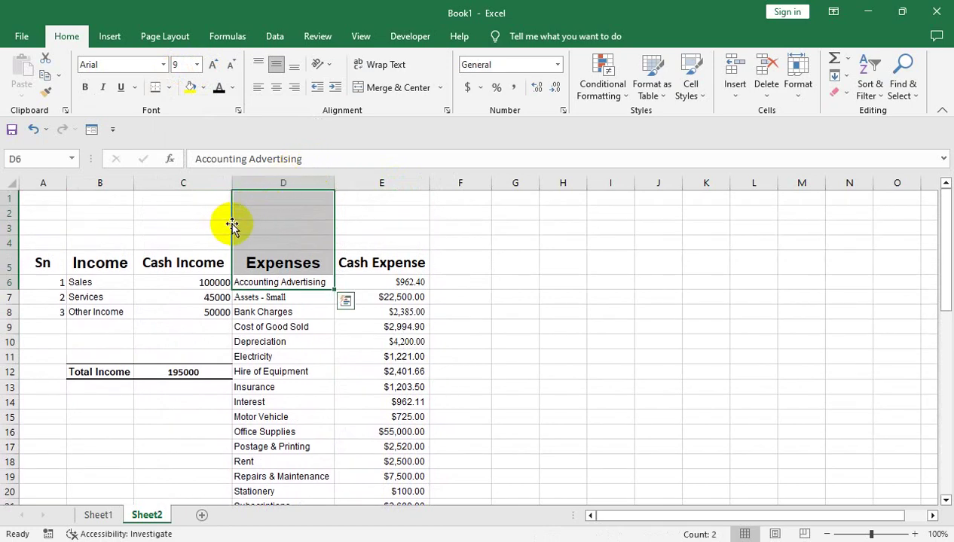
On Sheet1, enter headers Sn, Date, Opening Balance and Closing Balance across A5:D5
{"action": "left_click", "coordinate": [105, 520]}
{"action": "left_click", "coordinate": [62, 258]}
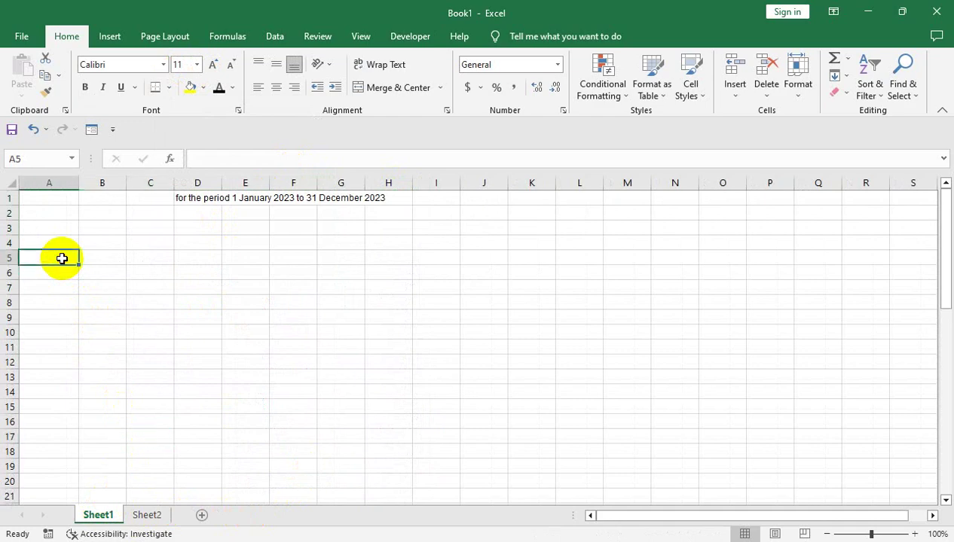
{"action": "type", "text": "Sn"}
{"action": "key", "text": "Tab"}
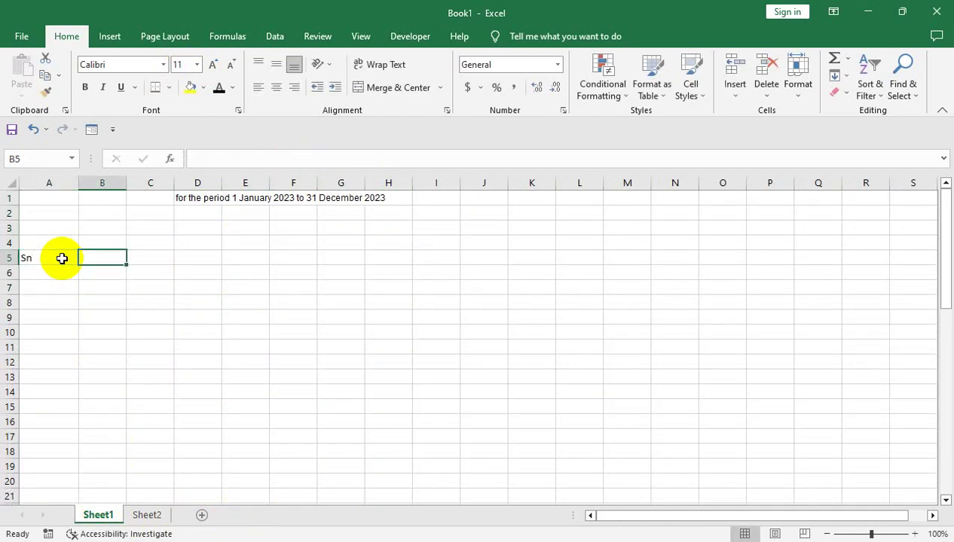
{"action": "type", "text": "Date"}
{"action": "key", "text": "Tab"}
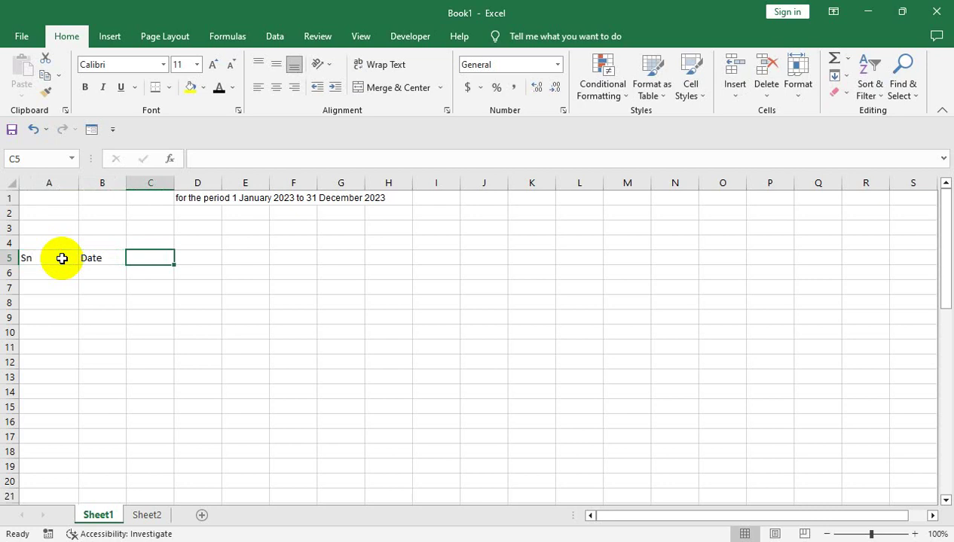
{"action": "type", "text": "Opening Balance"}
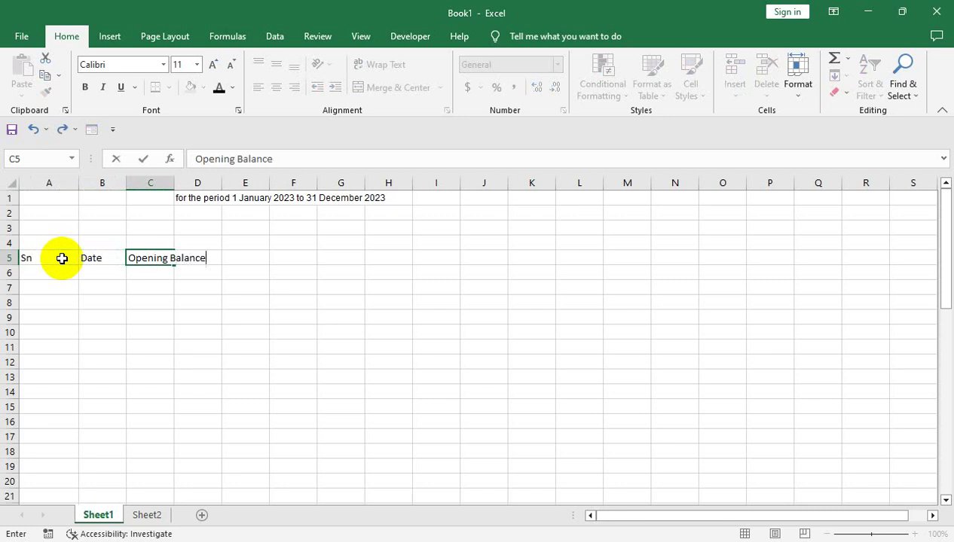
{"action": "key", "text": "Tab"}
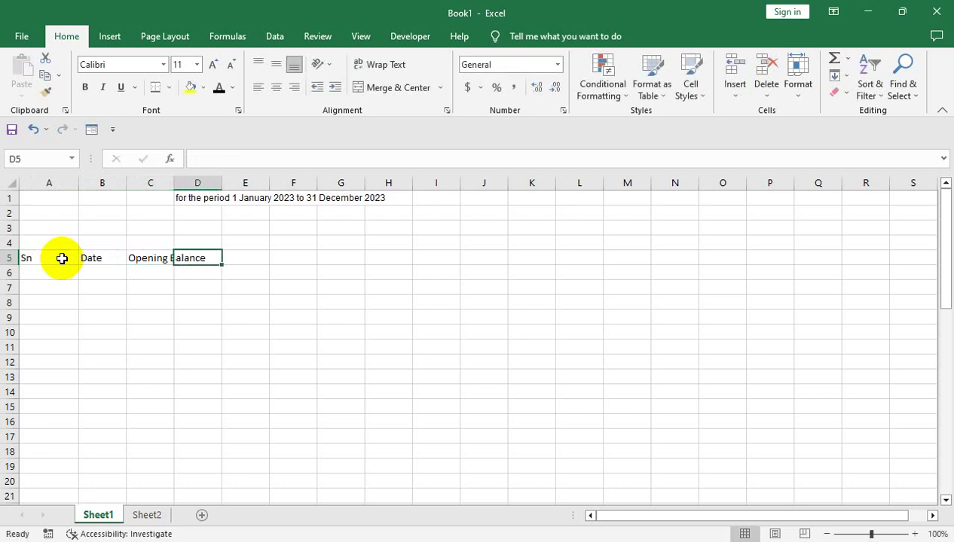
{"action": "type", "text": "Closing Balance"}
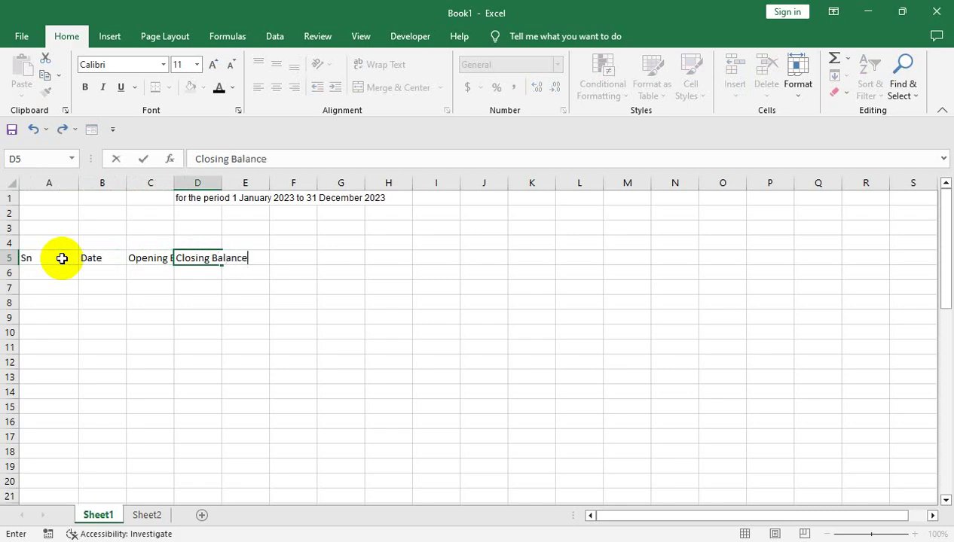
{"action": "key", "text": "Return"}
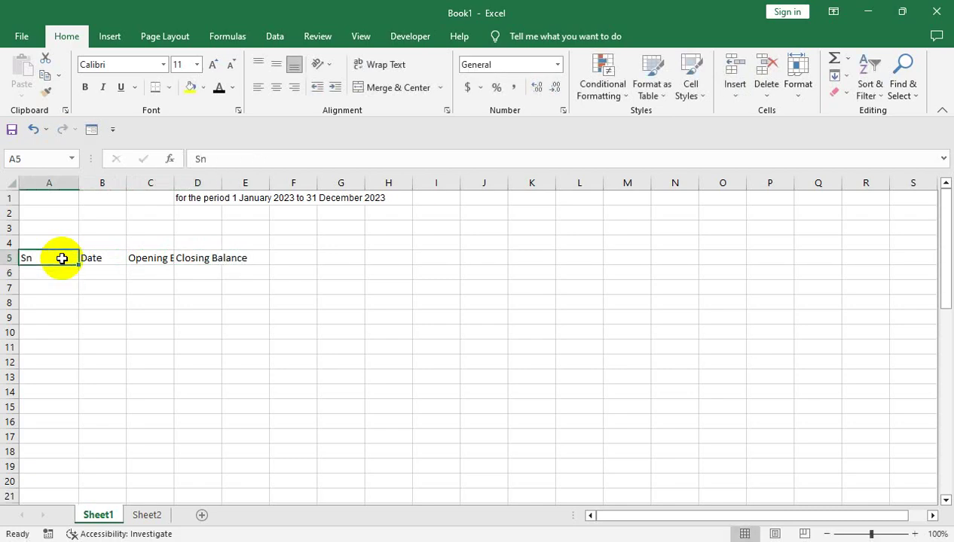
{"action": "key", "text": "Tab"}
{"action": "key", "text": "Tab"}
{"action": "key", "text": "Tab"}
{"action": "key", "text": "Left"}
Autofit columns C and D, widen E, add Remaining in E5, and narrow column A
{"action": "key", "text": "alt+h"}
{"action": "key", "text": "o"}
{"action": "key", "text": "i"}
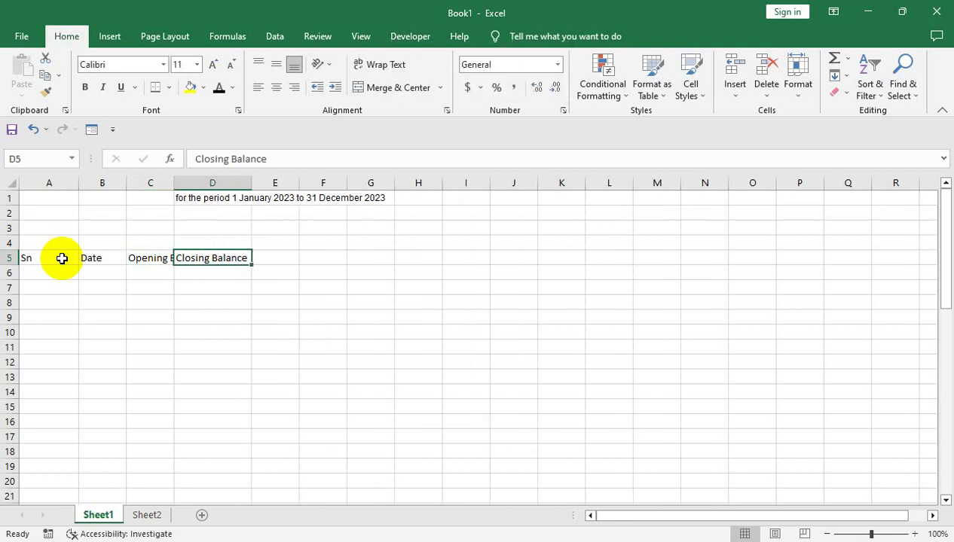
{"action": "key", "text": "Left"}
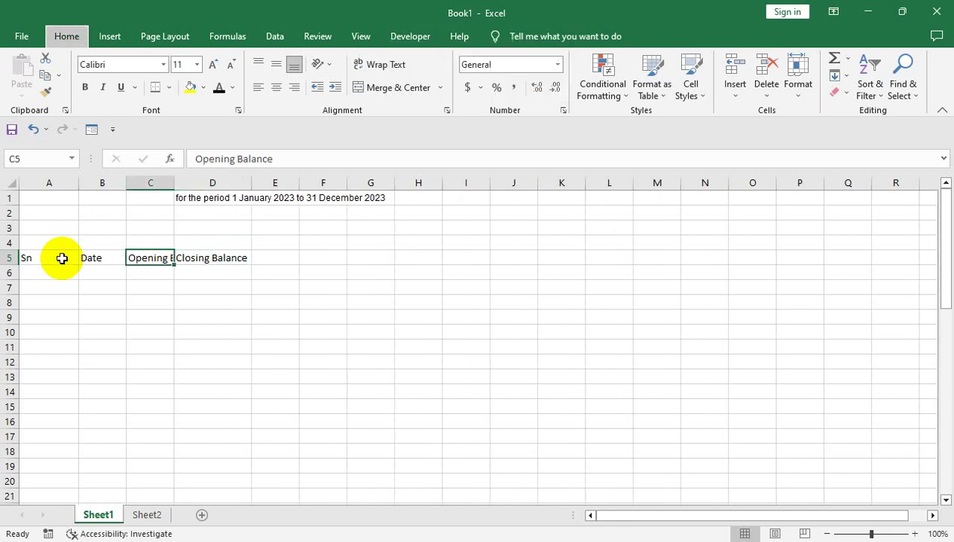
{"action": "key", "text": "alt+h"}
{"action": "key", "text": "o"}
{"action": "key", "text": "i"}
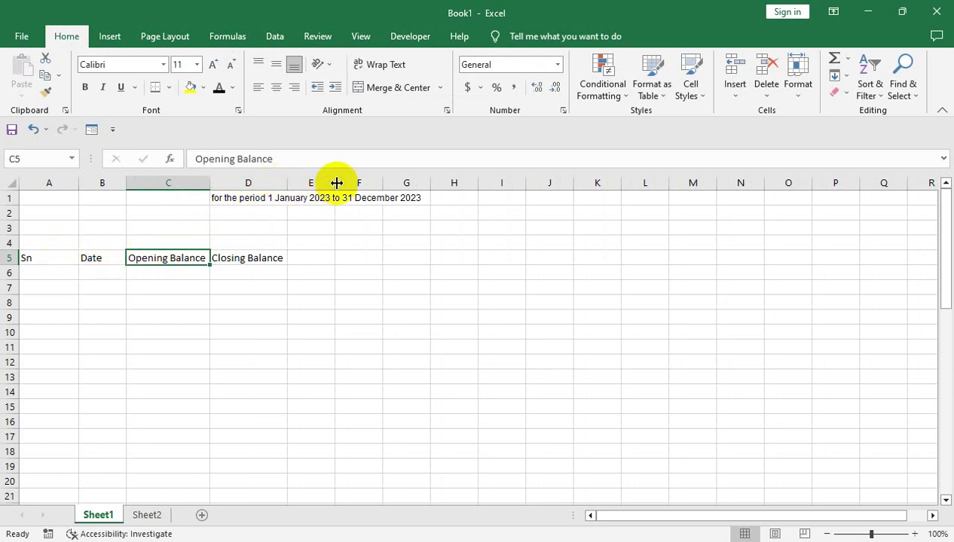
{"action": "left_click_drag", "start_coordinate": [335, 183], "coordinate": [348, 183]}
{"action": "left_click", "coordinate": [304, 255]}
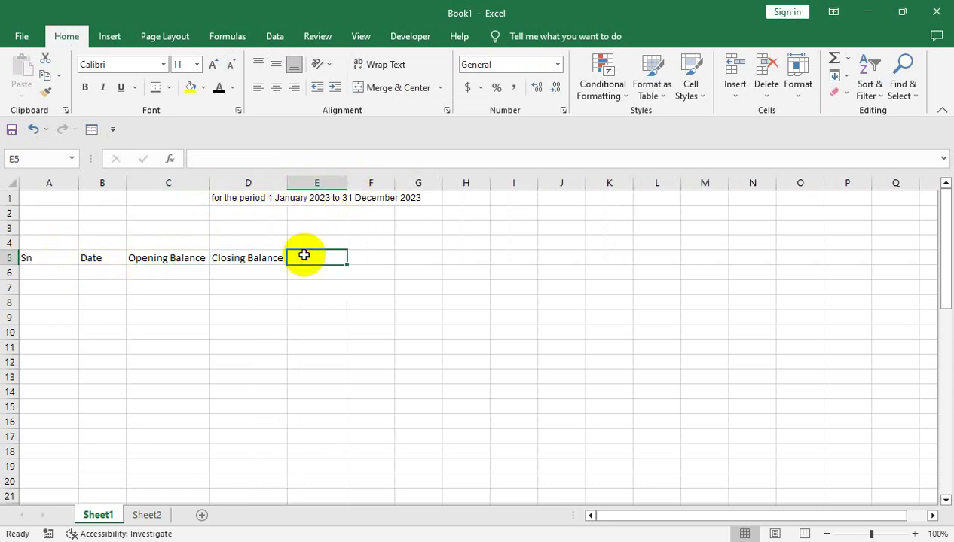
{"action": "type", "text": "Remai"}
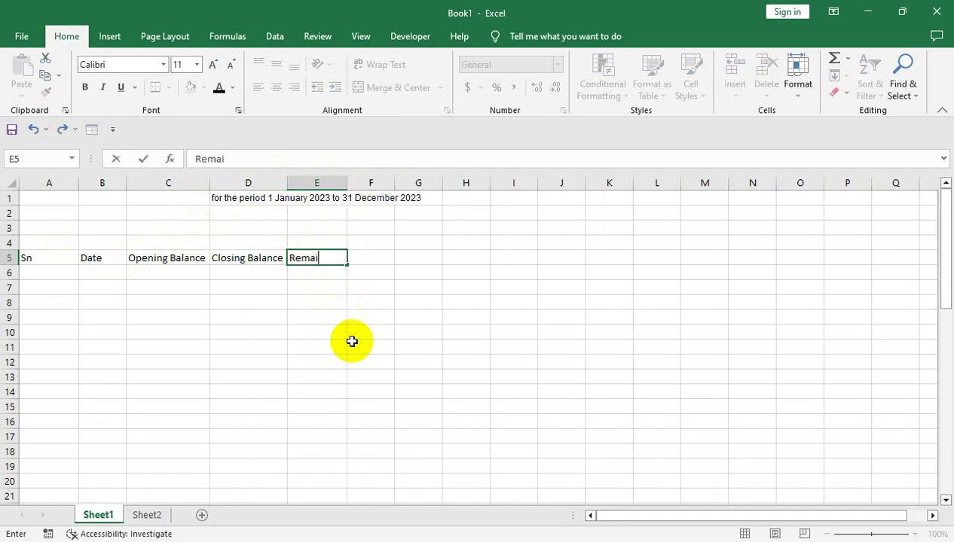
{"action": "type", "text": "ning"}
{"action": "key", "text": "Return"}
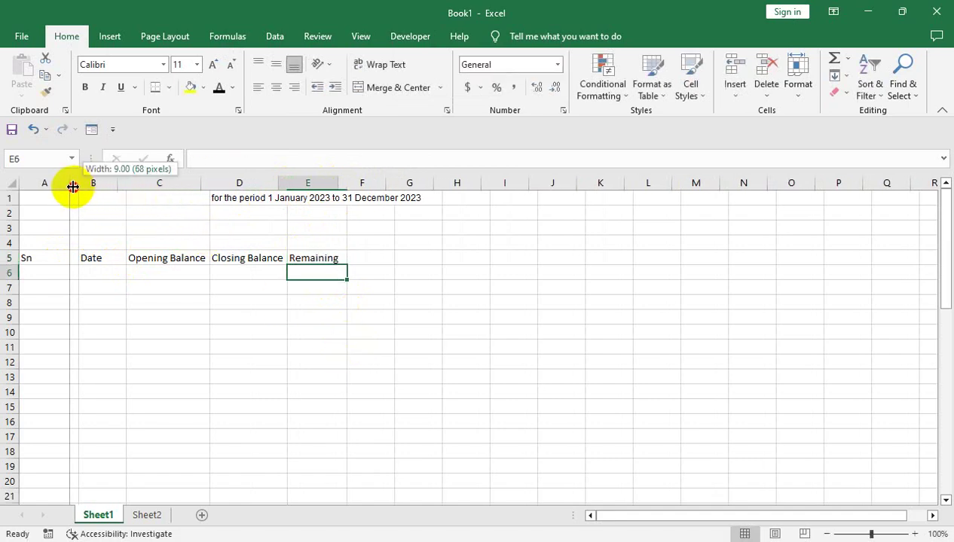
{"action": "left_click_drag", "start_coordinate": [78, 184], "coordinate": [67, 184]}
{"action": "left_click", "coordinate": [207, 200]}
Move the period title to A3, merge and centre it across A1:E3, bold at size 11
{"action": "left_click_drag", "start_coordinate": [225, 202], "coordinate": [58, 228]}
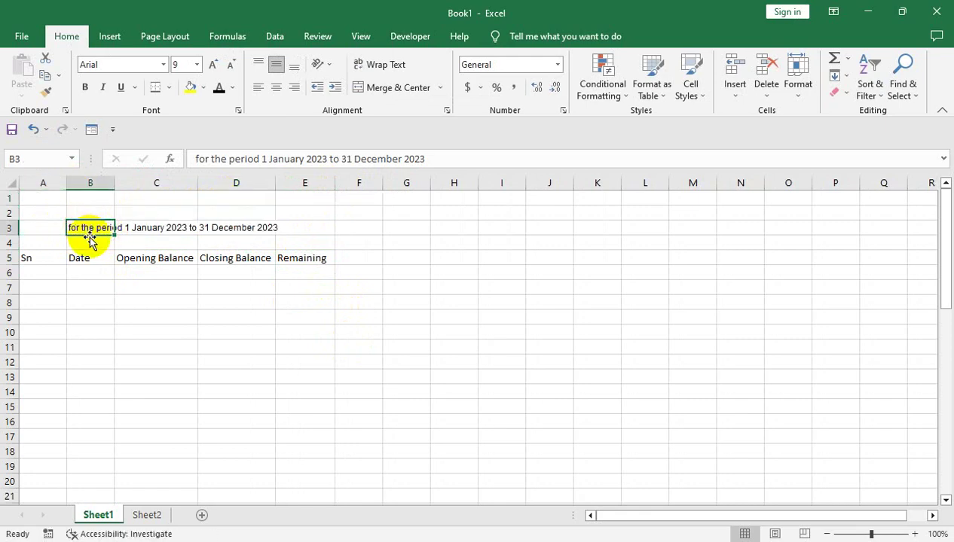
{"action": "mouse_move", "coordinate": [91, 238]}
{"action": "left_mouse_down"}
{"action": "mouse_move", "coordinate": [40, 227]}
{"action": "mouse_move", "coordinate": [306, 197]}
{"action": "left_mouse_up"}
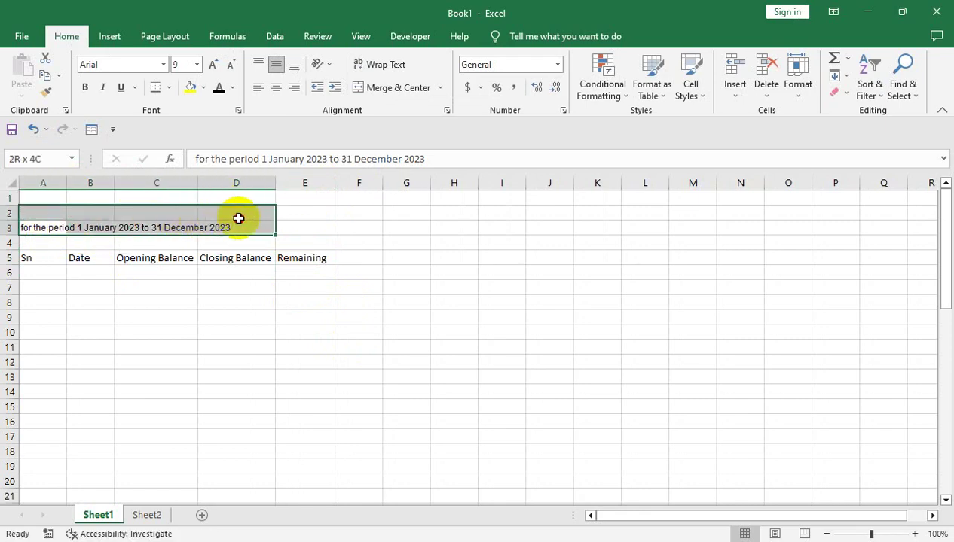
{"action": "left_click", "coordinate": [364, 86]}
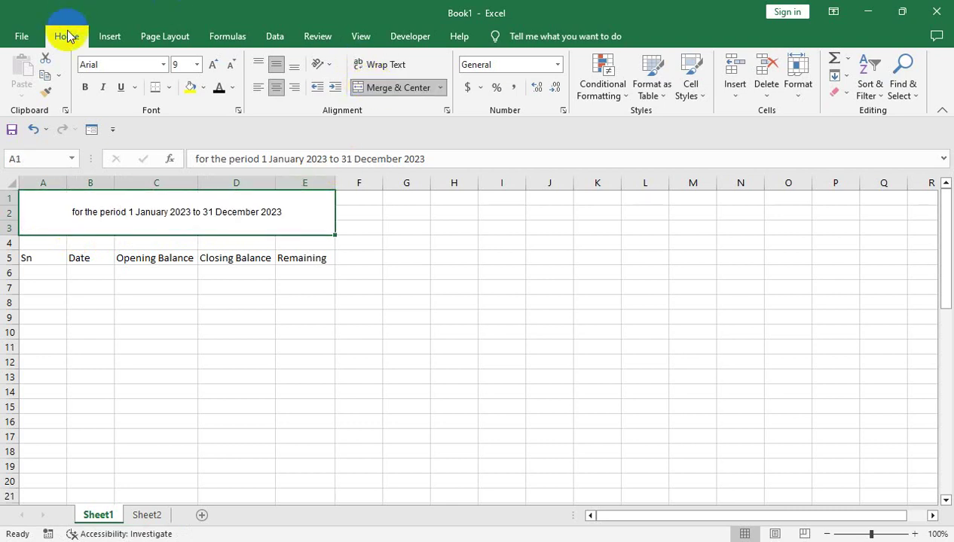
{"action": "left_click", "coordinate": [85, 87]}
{"action": "left_click", "coordinate": [219, 67]}
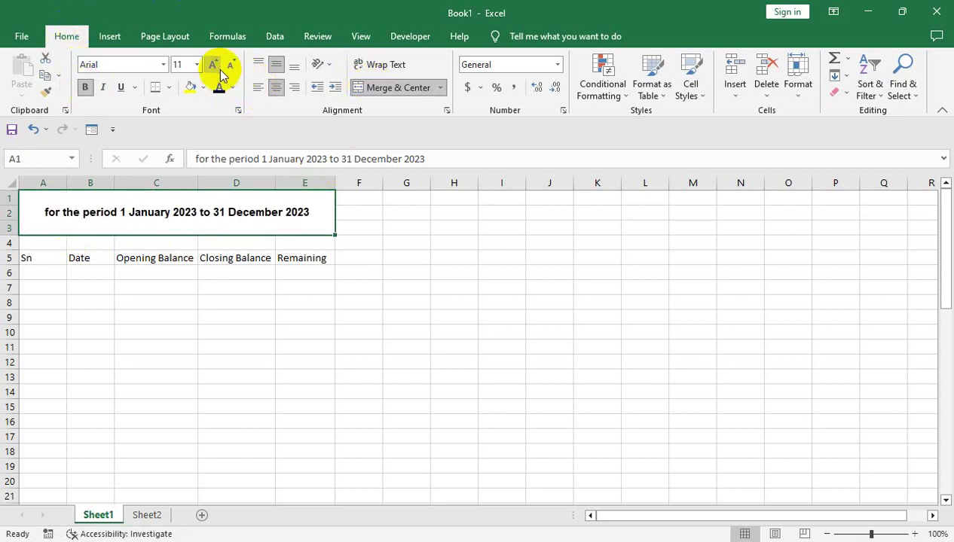
{"action": "left_click", "coordinate": [42, 271]}
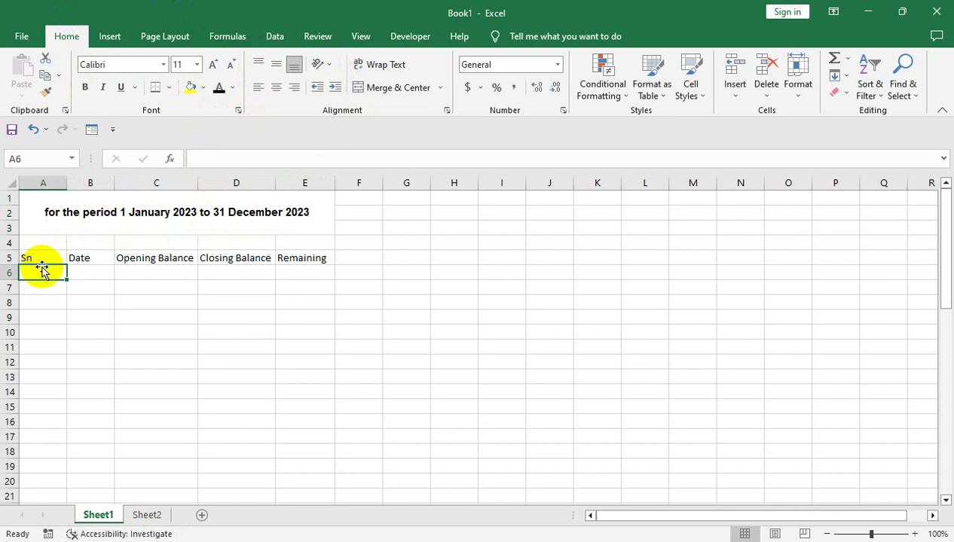
Number the Sn column 1 to 7 in A6:A12 and centre the numbers
{"action": "type", "text": "1"}
{"action": "key", "text": "Return"}
{"action": "type", "text": "2"}
{"action": "key", "text": "Return"}
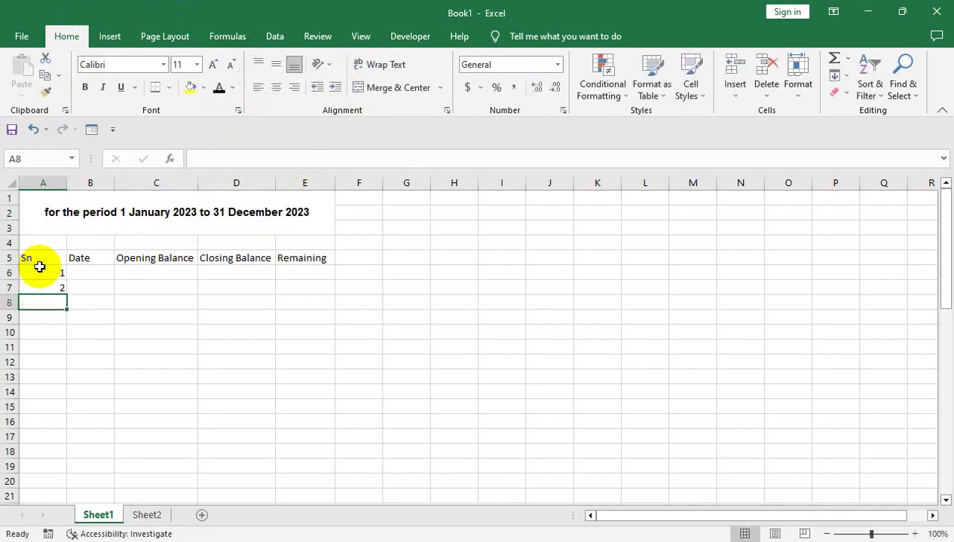
{"action": "left_click_drag", "start_coordinate": [39, 267], "coordinate": [65, 368]}
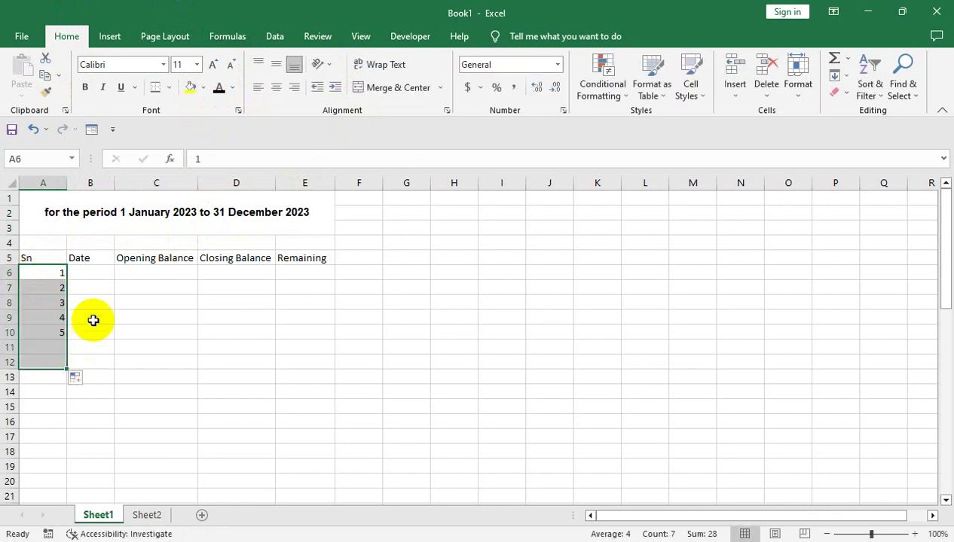
{"action": "left_click", "coordinate": [276, 88]}
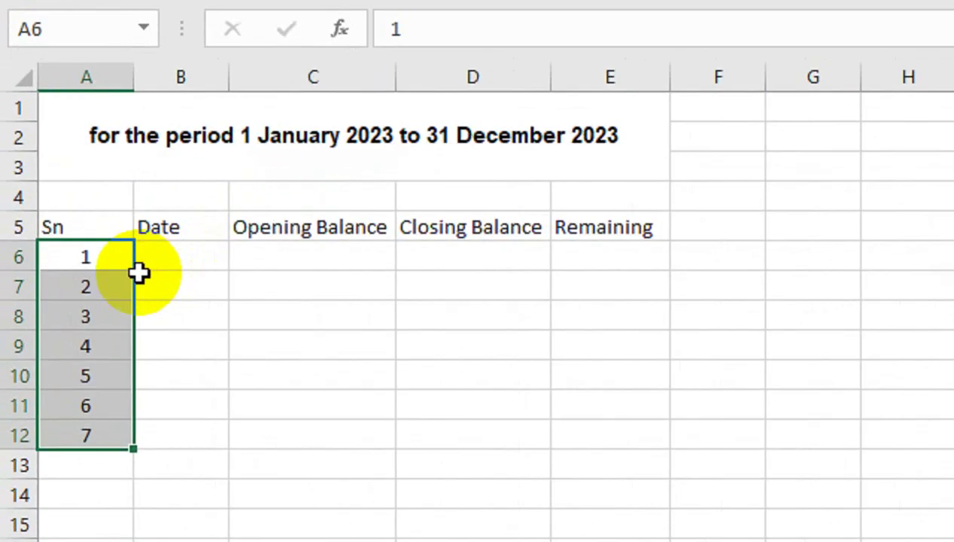
Enter 1-Jan-23 as the first date in B6
{"action": "left_click", "coordinate": [79, 273]}
{"action": "left_click", "coordinate": [180, 269]}
{"action": "type", "text": "1-jan2"}
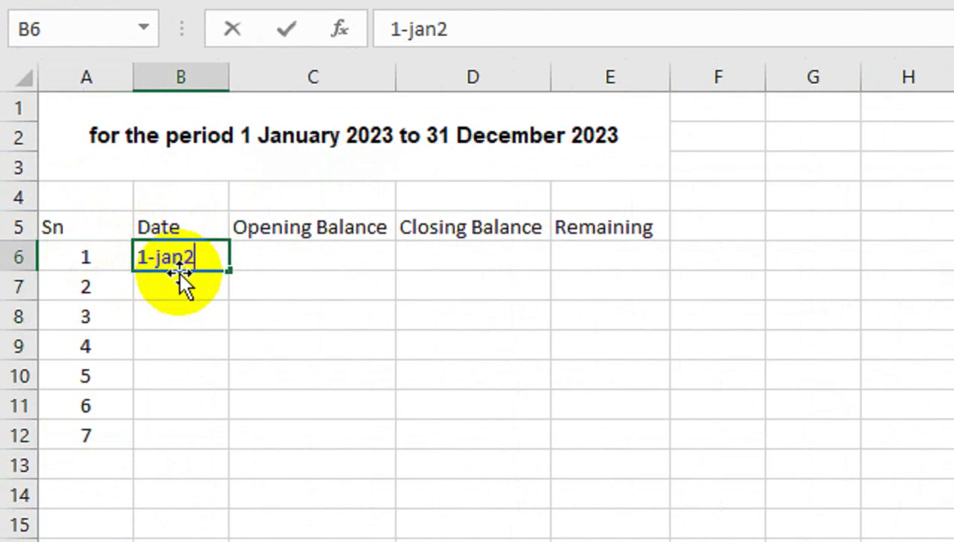
{"action": "type", "text": "3"}
{"action": "key", "text": "Return"}
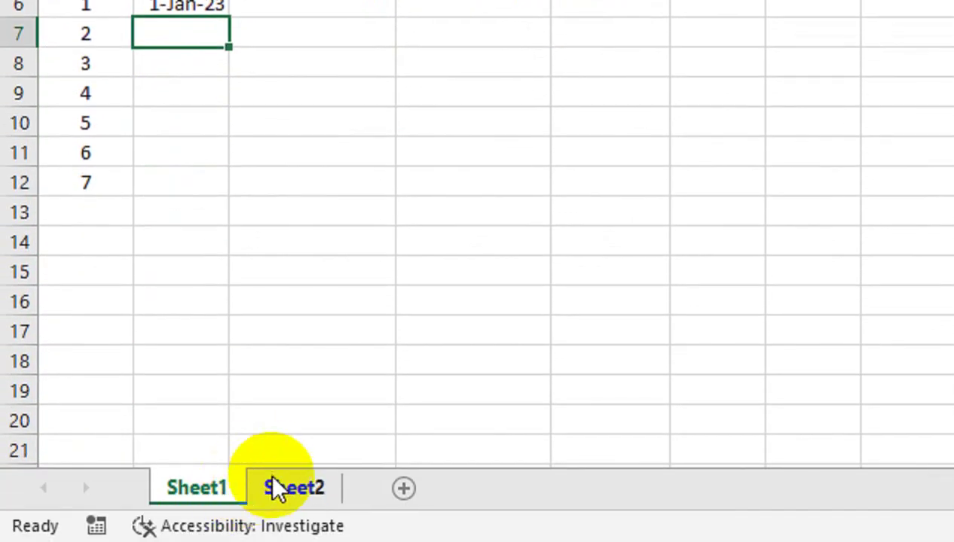
Rename the Sheet2 tab to 1-jan-23, then go back to Sheet1's date table
{"action": "left_click", "coordinate": [275, 488]}
{"action": "double_click", "coordinate": [277, 488]}
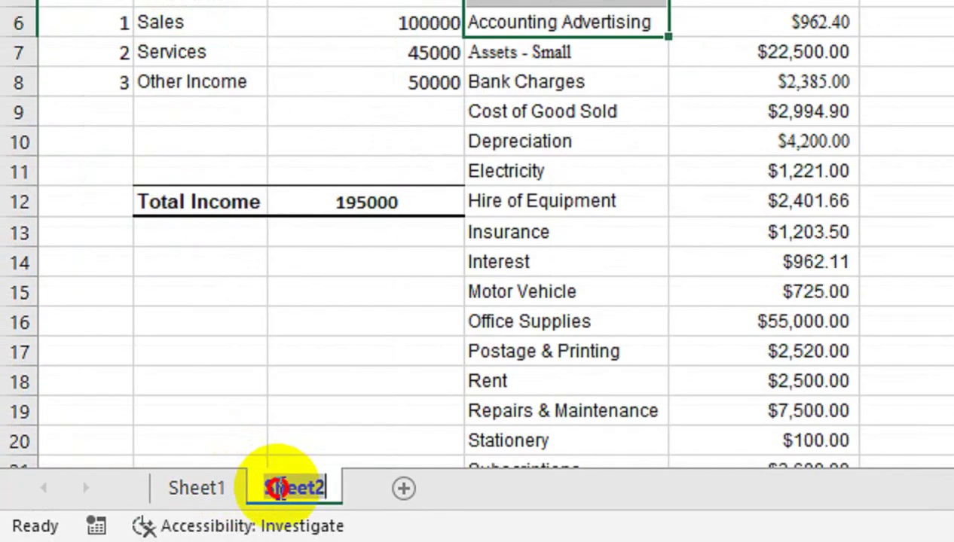
{"action": "type", "text": "1-jan"}
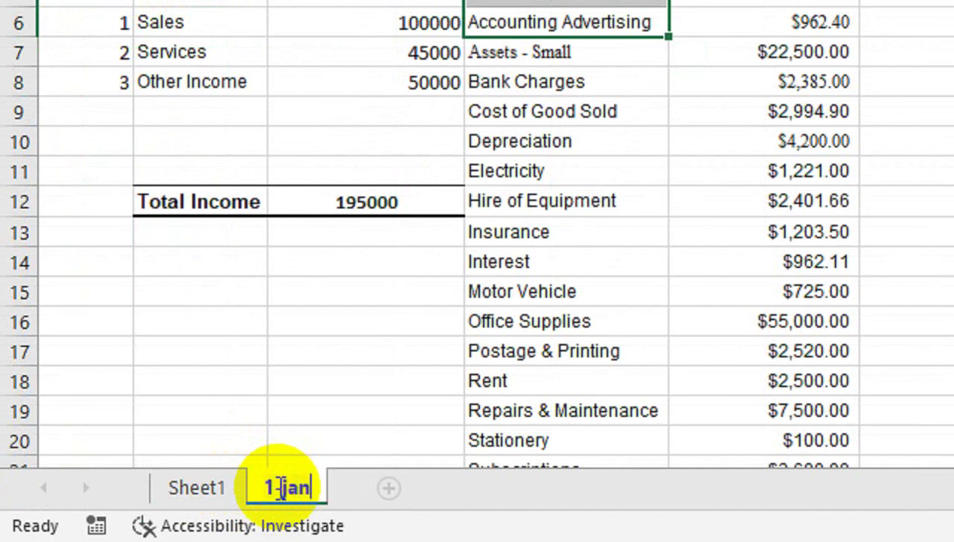
{"action": "key", "text": "Return"}
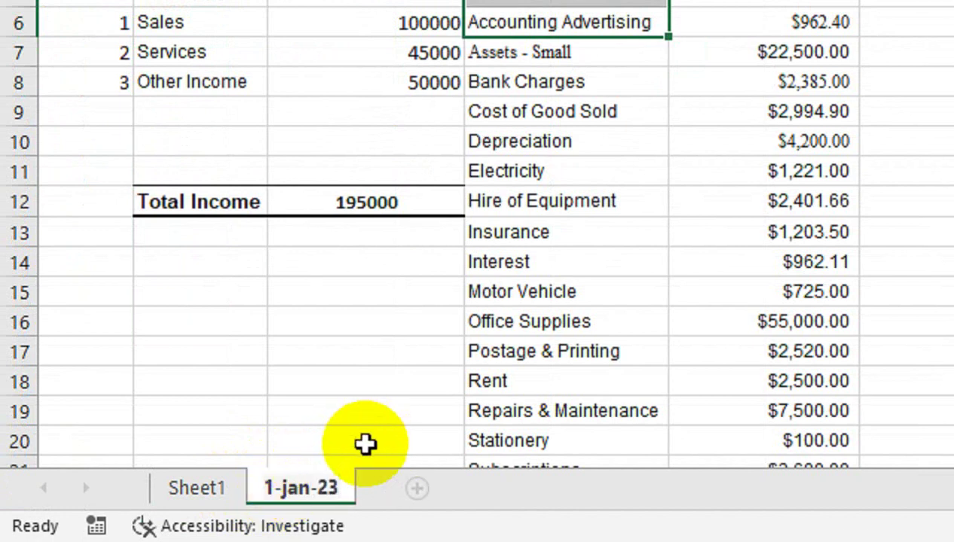
{"action": "left_click", "coordinate": [365, 444]}
{"action": "left_click", "coordinate": [229, 486]}
{"action": "scroll", "coordinate": [214, 136], "scroll_direction": "up", "scroll_amount": 1}
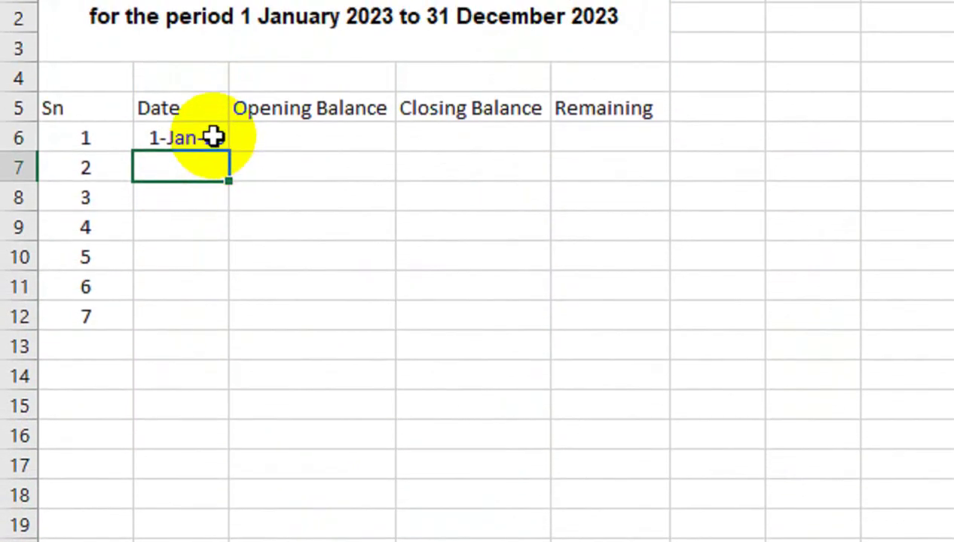
{"action": "left_click", "coordinate": [214, 137]}
{"action": "left_click", "coordinate": [317, 138]}
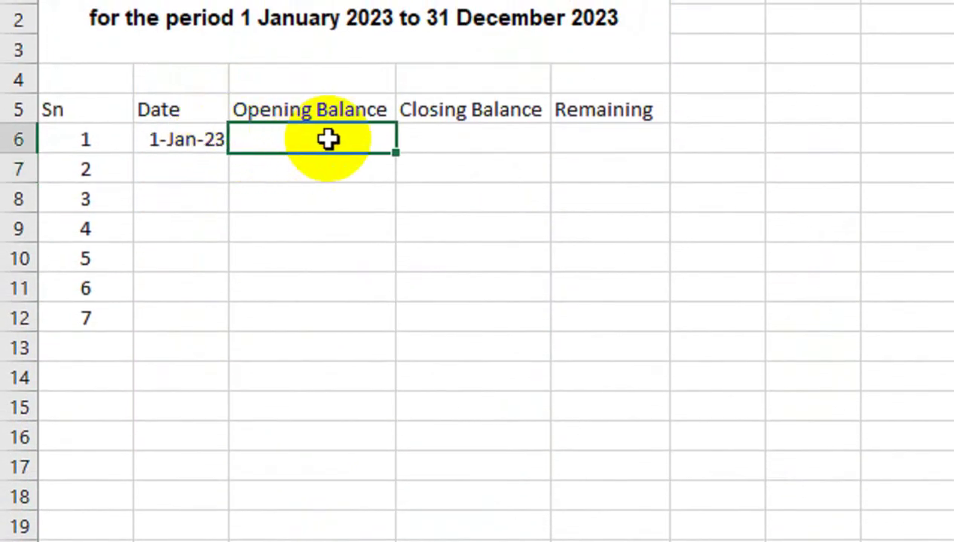
{"action": "scroll", "coordinate": [550, 134], "scroll_direction": "up", "scroll_amount": 1}
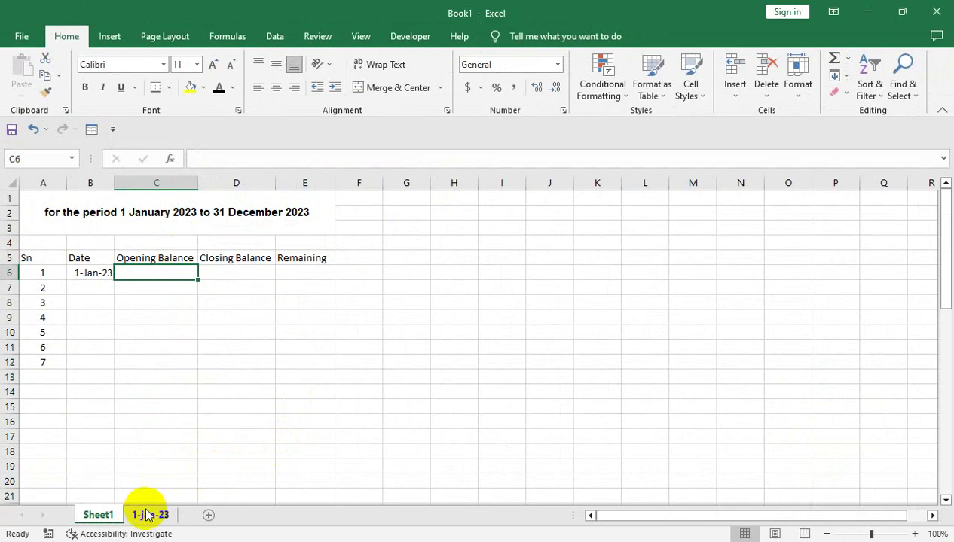
Type Total Income in B4 and link C4 to =C12, centred and enlarged, showing 195000
{"action": "left_click", "coordinate": [151, 516]}
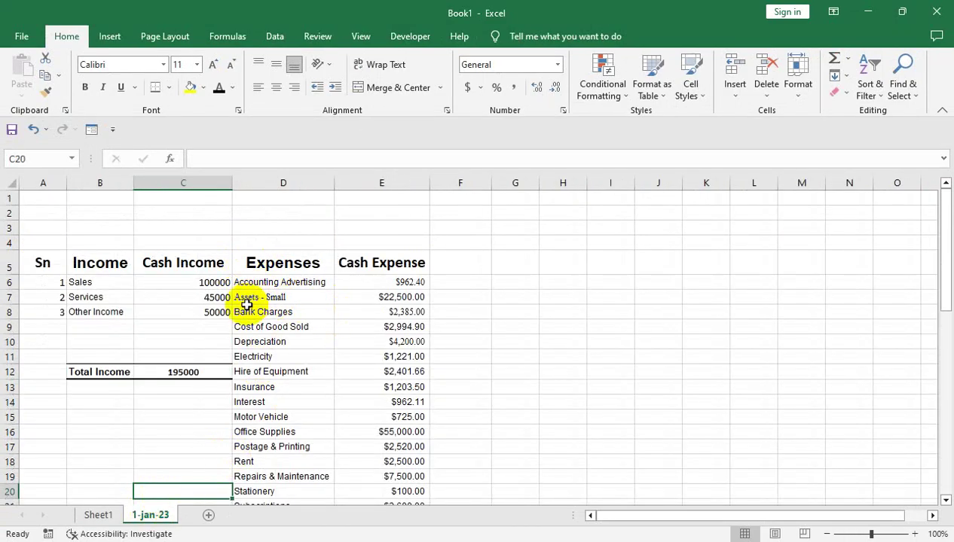
{"action": "left_click_drag", "start_coordinate": [103, 227], "coordinate": [106, 240]}
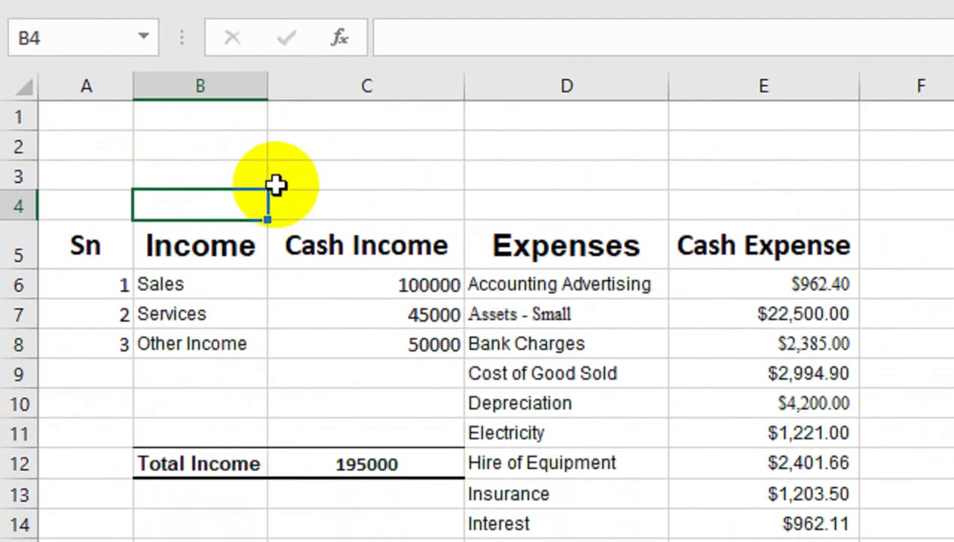
{"action": "type", "text": "Tot"}
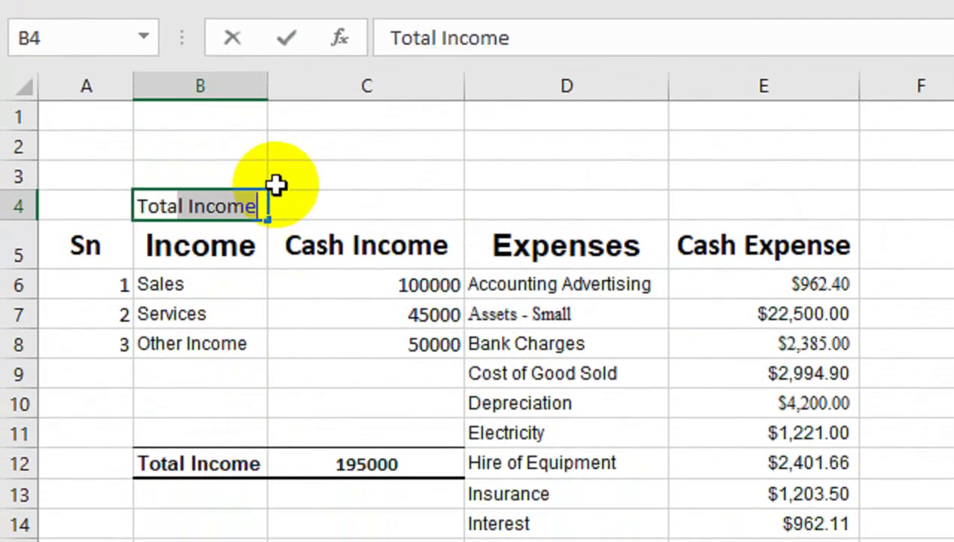
{"action": "key", "text": "Tab"}
{"action": "type", "text": "="}
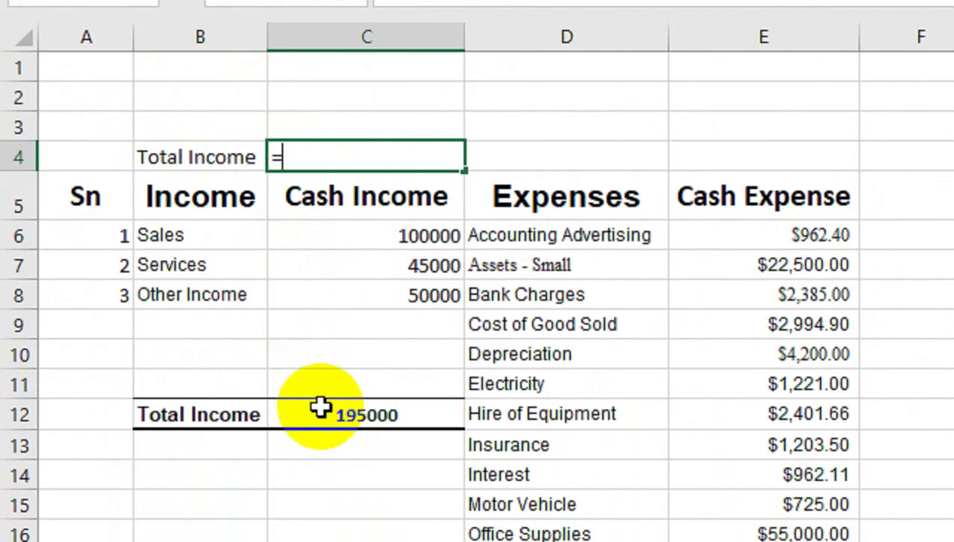
{"action": "left_click", "coordinate": [332, 398]}
{"action": "key", "text": "Return"}
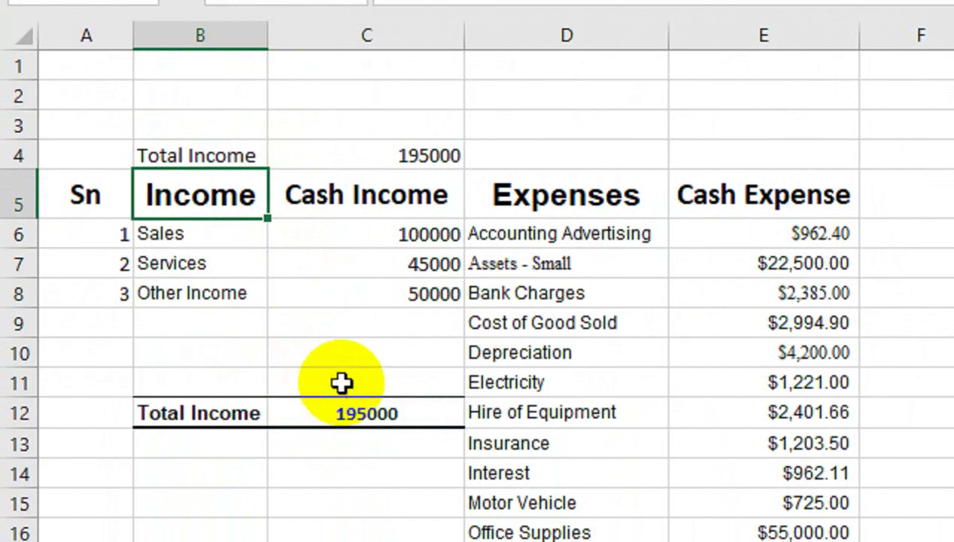
{"action": "left_click", "coordinate": [413, 151]}
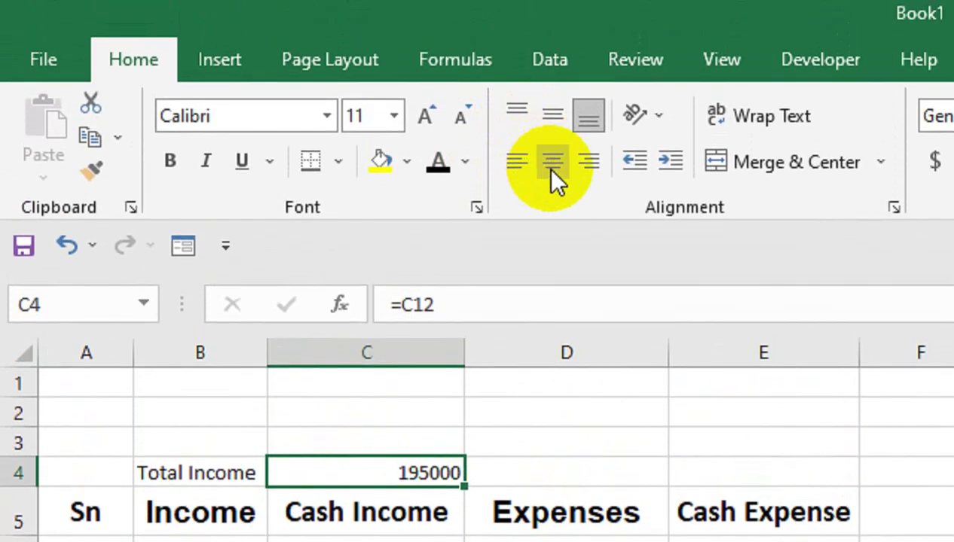
{"action": "left_click", "coordinate": [552, 156]}
{"action": "left_click", "coordinate": [552, 112]}
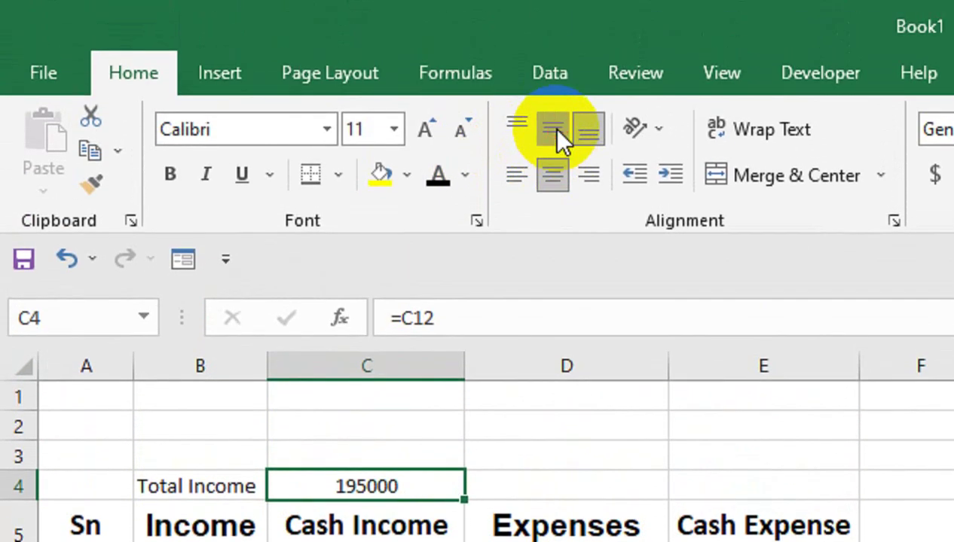
{"action": "left_click", "coordinate": [424, 129]}
{"action": "left_click", "coordinate": [424, 130]}
Enlarge the Total Income label to size 16, bold it, and autofit column B
{"action": "left_click", "coordinate": [189, 294]}
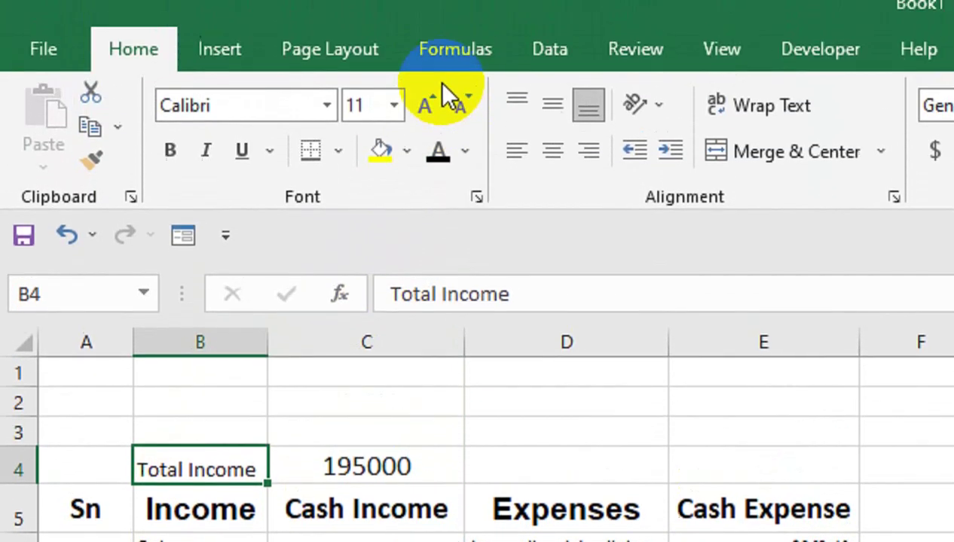
{"action": "left_click", "coordinate": [427, 128]}
{"action": "left_click", "coordinate": [428, 128]}
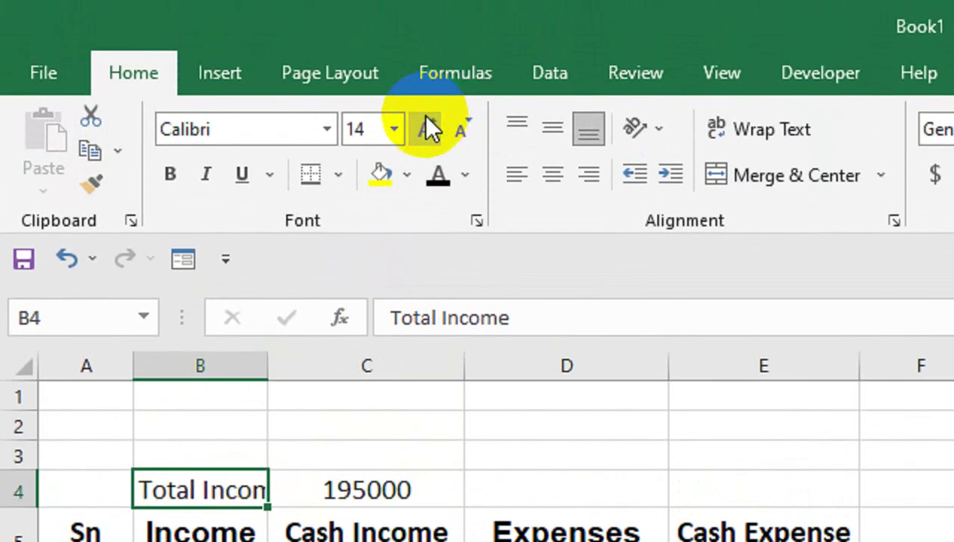
{"action": "left_click", "coordinate": [427, 128]}
{"action": "double_click", "coordinate": [267, 366]}
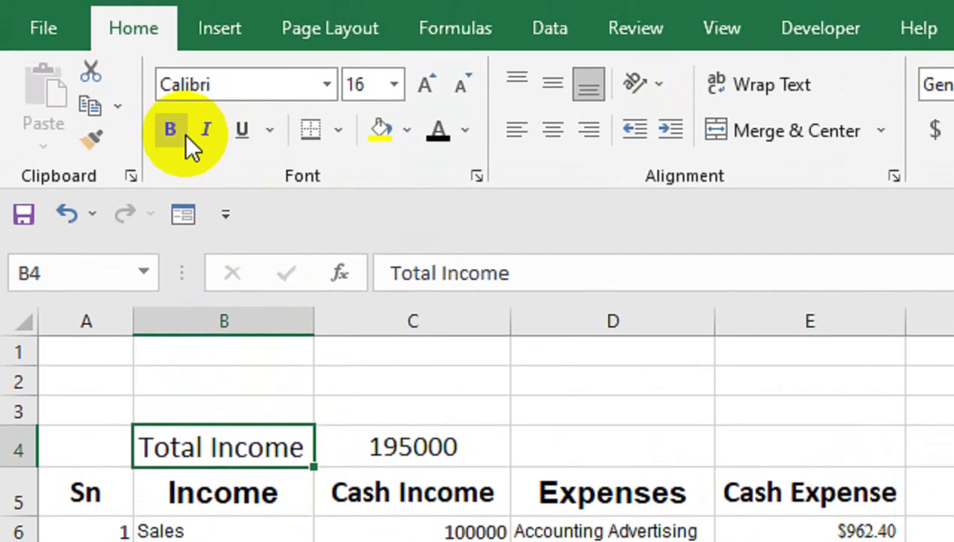
{"action": "left_click", "coordinate": [170, 6]}
{"action": "left_click", "coordinate": [561, 327]}
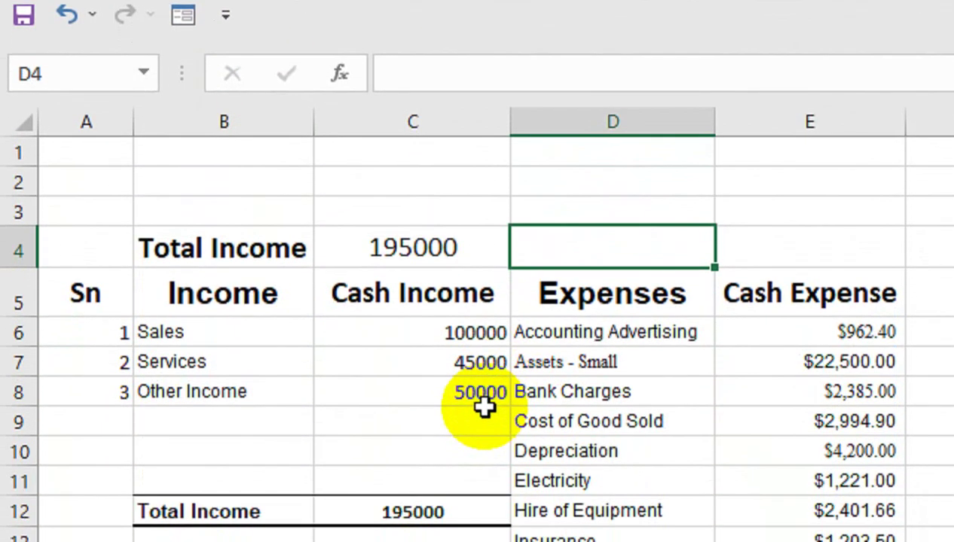
Copy the Total Income label into D4 and edit it to read Total Expense
{"action": "type", "text": "Total"}
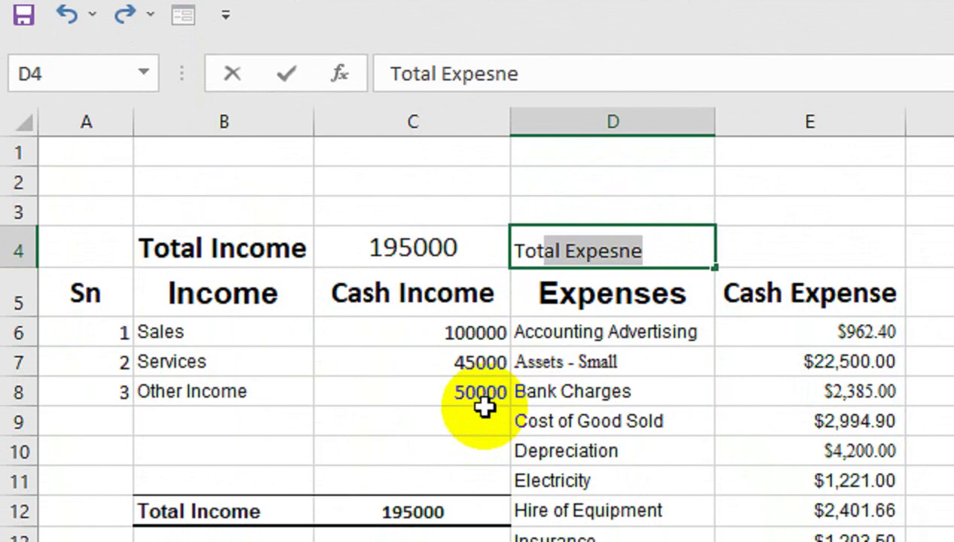
{"action": "key", "text": "BackSpace"}
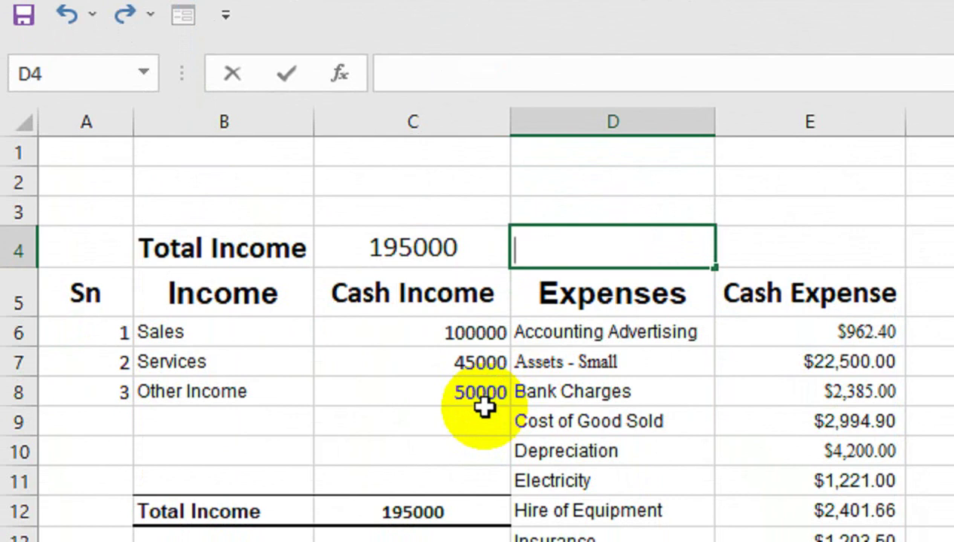
{"action": "left_click", "coordinate": [247, 236]}
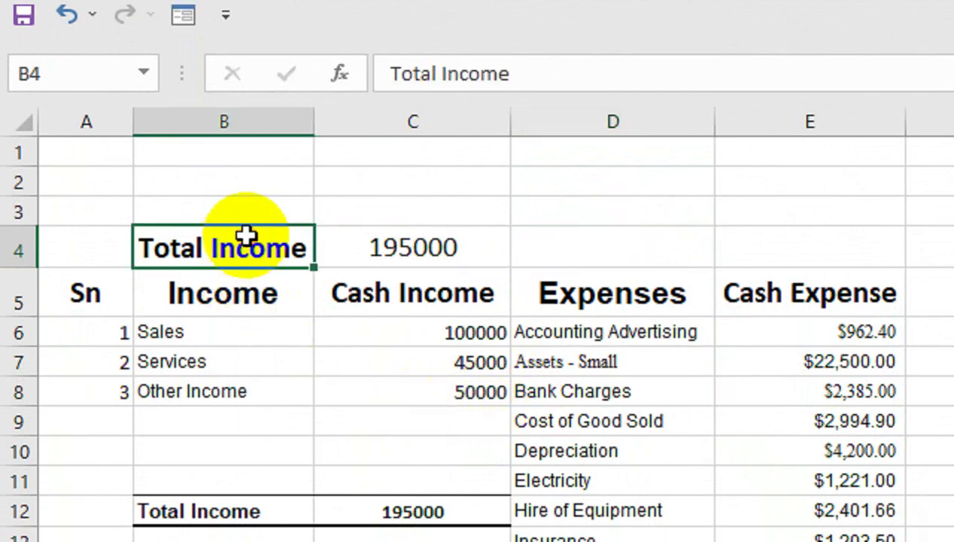
{"action": "key", "text": "ctrl+c"}
{"action": "left_click", "coordinate": [521, 238]}
{"action": "key", "text": "ctrl+v"}
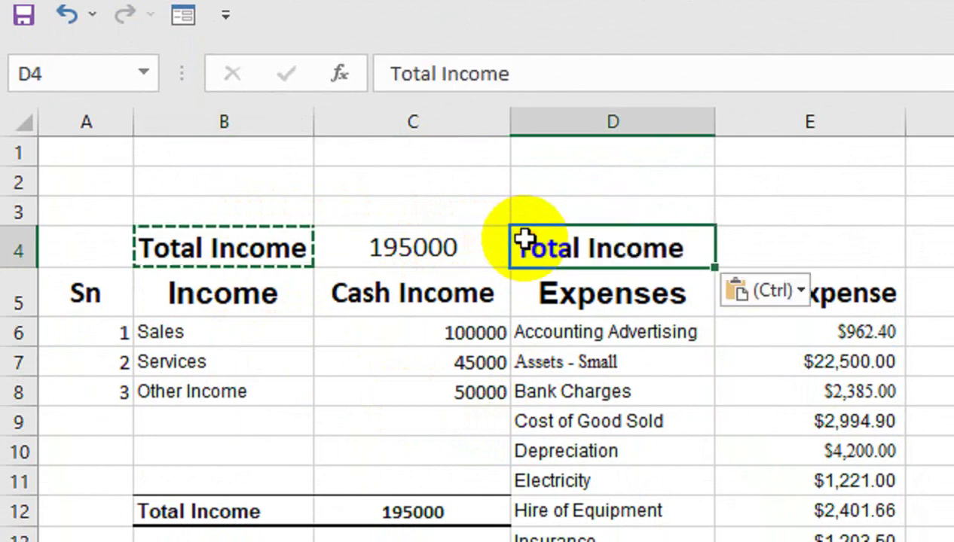
{"action": "key", "text": "F2"}
{"action": "key", "text": "BackSpace"}
{"action": "key", "text": "BackSpace"}
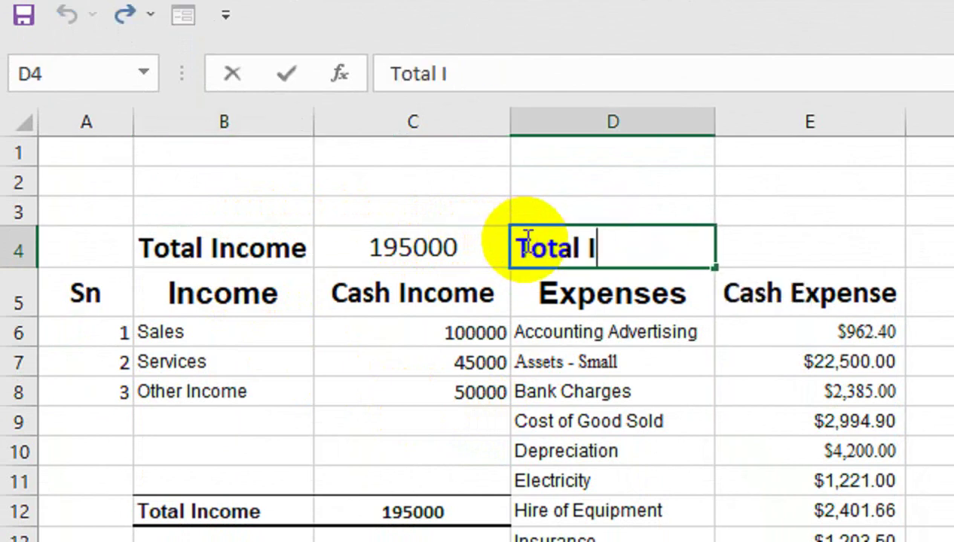
{"action": "type", "text": "Expesnepense"}
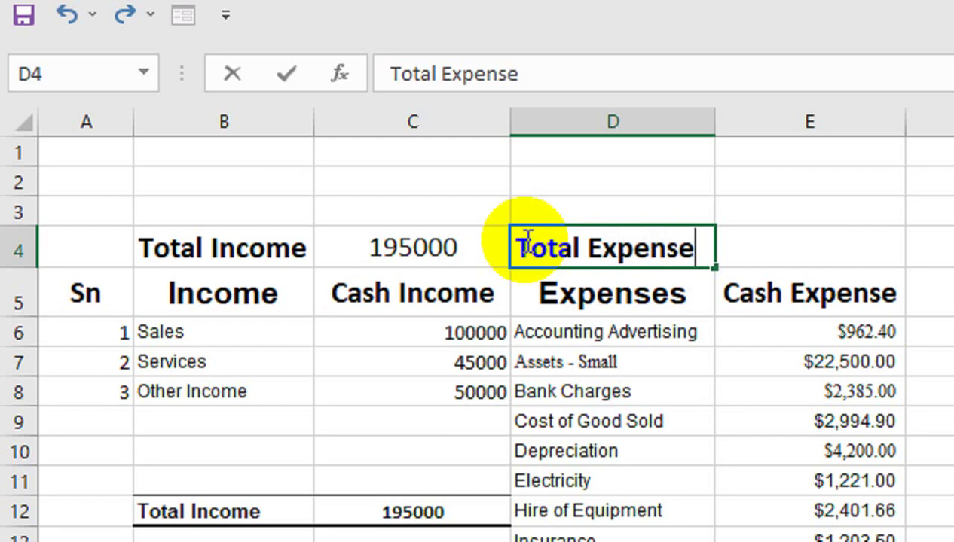
{"action": "key", "text": "Tab"}
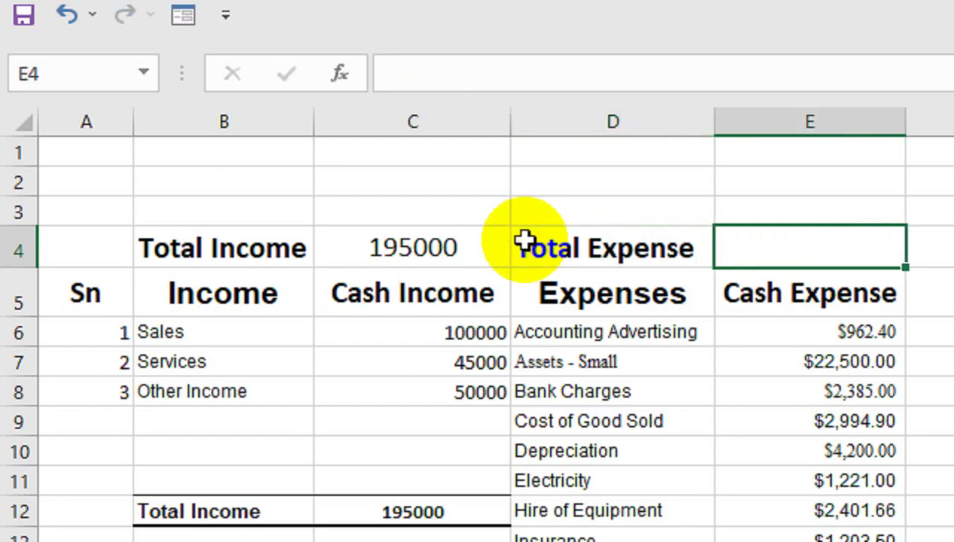
{"action": "type", "text": "="}
Link E4 to the expense total with =E25 and apply comma number formatting
{"action": "left_click", "coordinate": [798, 331]}
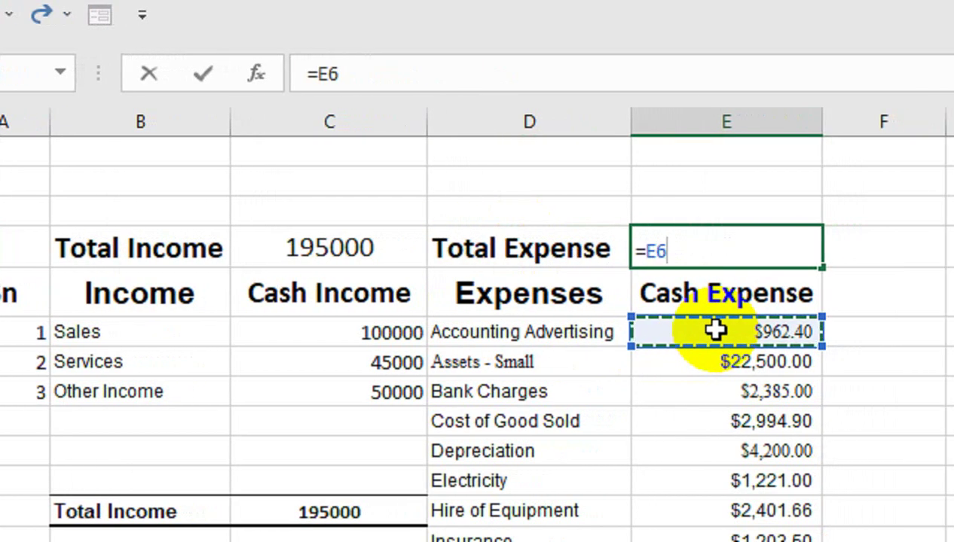
{"action": "key", "text": "ctrl+Down"}
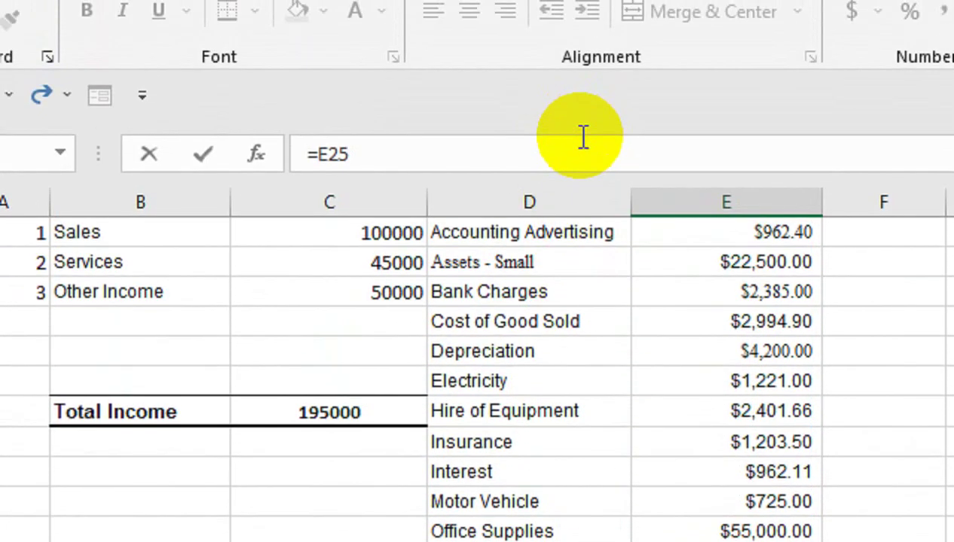
{"action": "key", "text": "Return"}
{"action": "mouse_move", "coordinate": [606, 319]}
{"action": "left_mouse_down"}
{"action": "mouse_move", "coordinate": [661, 291]}
{"action": "mouse_move", "coordinate": [530, 256]}
{"action": "left_mouse_up"}
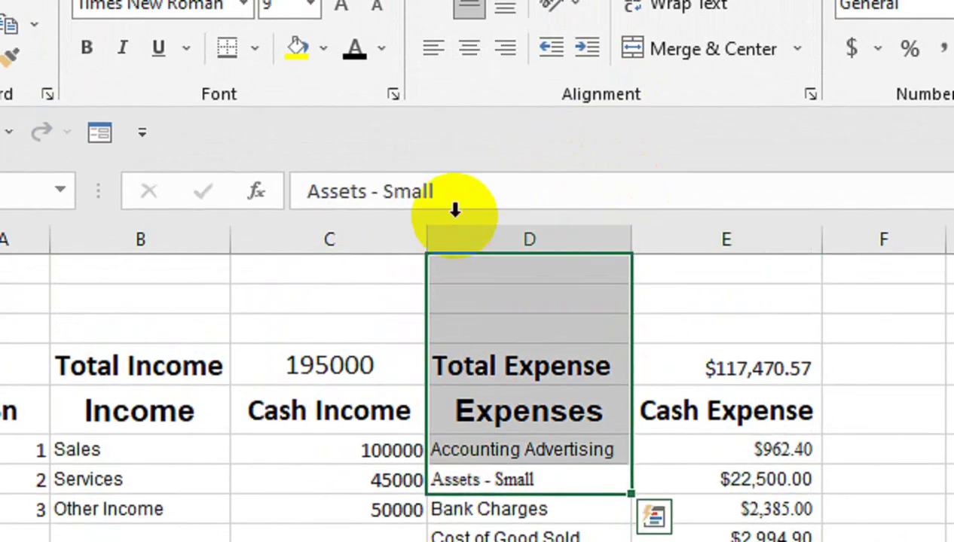
{"action": "left_click", "coordinate": [709, 392]}
{"action": "left_click", "coordinate": [707, 366]}
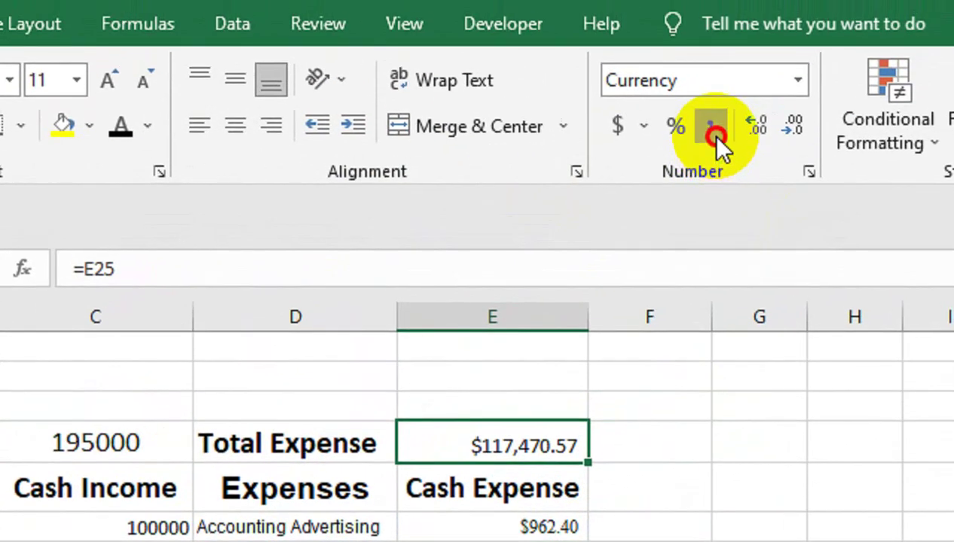
{"action": "left_click", "coordinate": [709, 134]}
Copy C4's 195000 formatting onto E4 with Format Painter and make 117470.57 bold
{"action": "left_click", "coordinate": [158, 451]}
{"action": "left_click", "coordinate": [3, 142]}
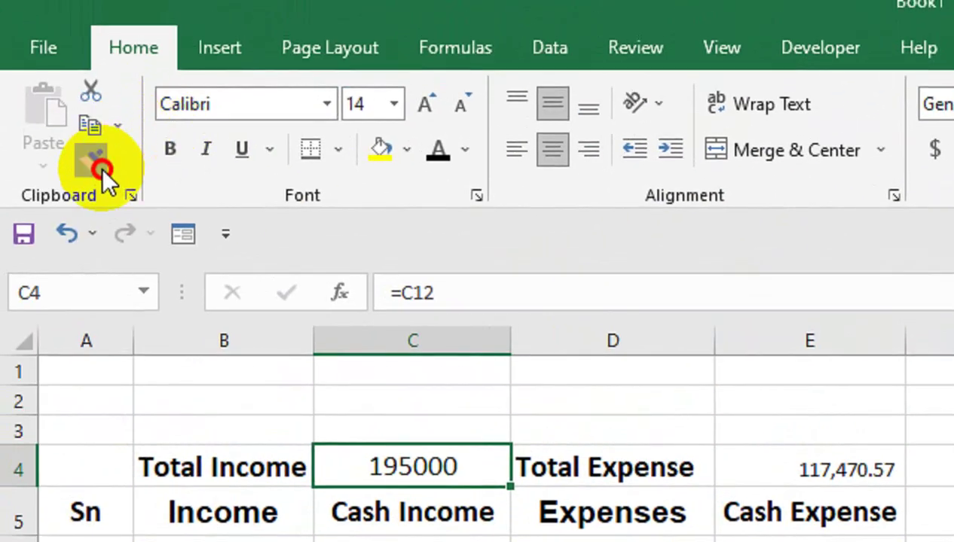
{"action": "left_click", "coordinate": [716, 386]}
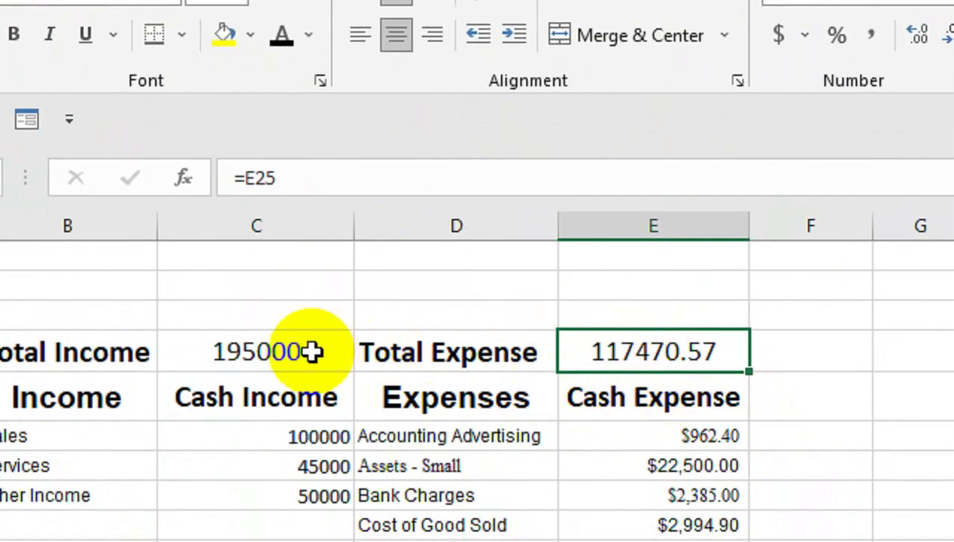
{"action": "left_click", "coordinate": [317, 380]}
{"action": "left_click", "coordinate": [587, 365]}
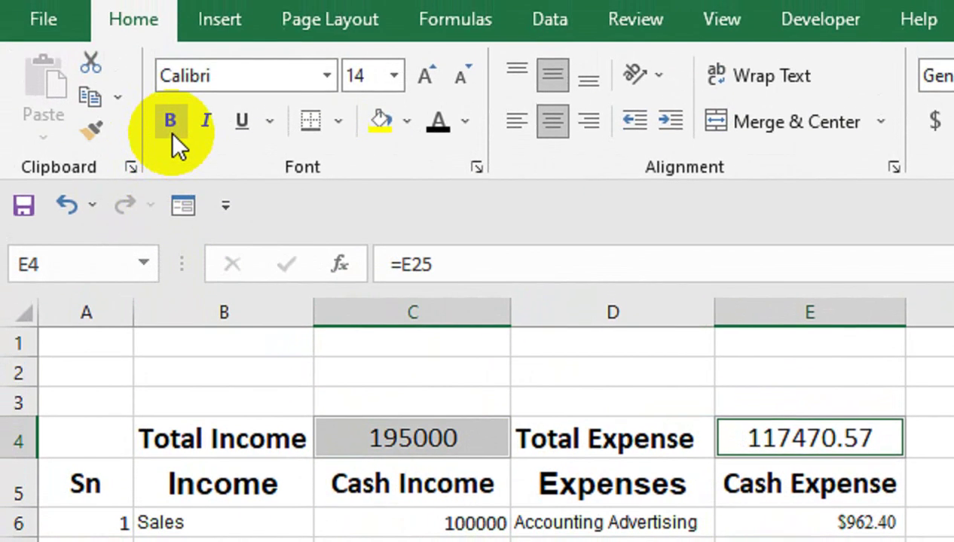
{"action": "left_click", "coordinate": [170, 130]}
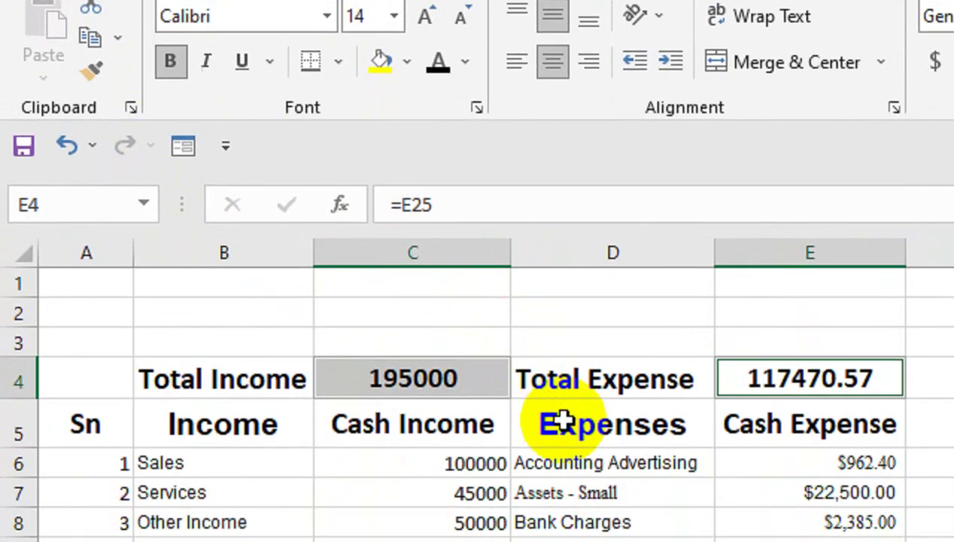
{"action": "left_click", "coordinate": [565, 482]}
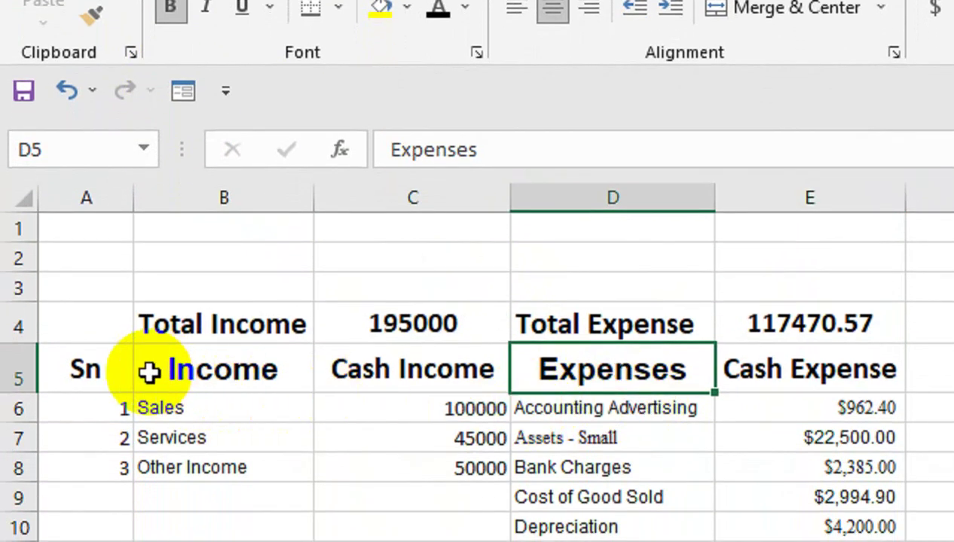
Fill the header row A5:E5 with yellow
{"action": "left_click_drag", "start_coordinate": [94, 380], "coordinate": [753, 371]}
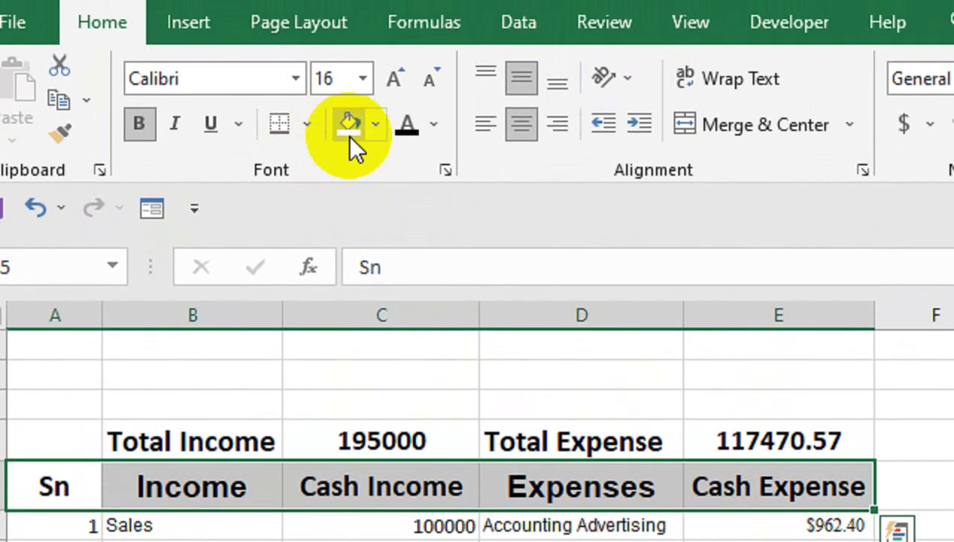
{"action": "left_click", "coordinate": [349, 137]}
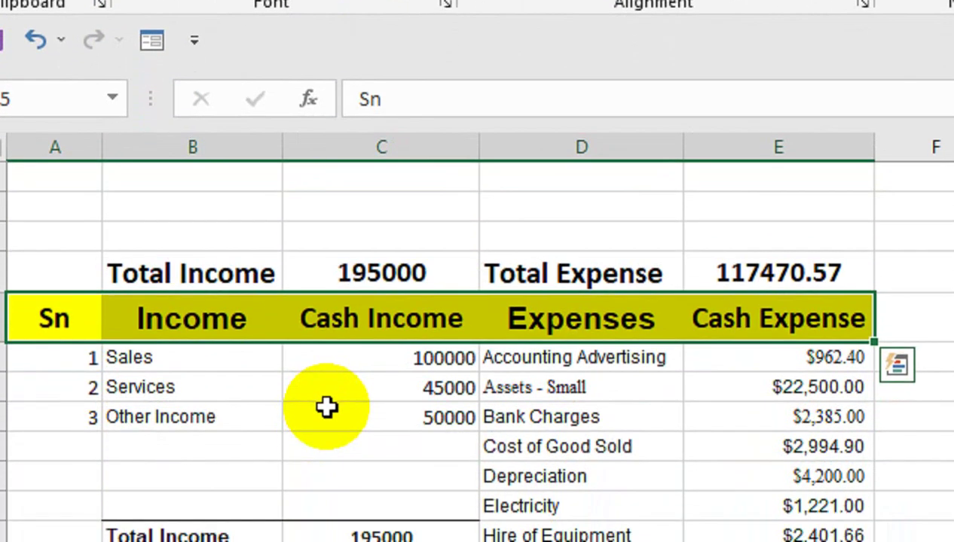
{"action": "left_click", "coordinate": [326, 407]}
{"action": "left_click", "coordinate": [357, 334]}
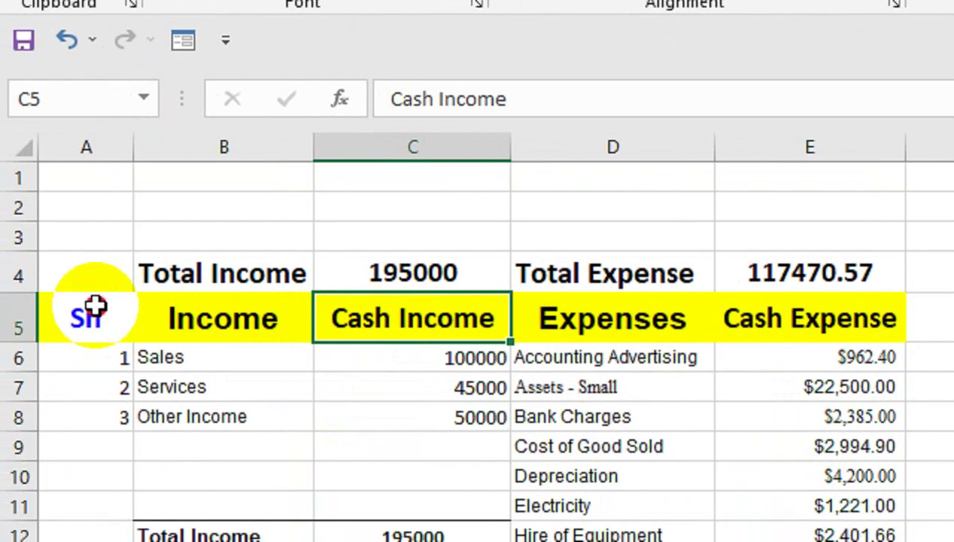
{"action": "left_click_drag", "start_coordinate": [90, 311], "coordinate": [330, 315]}
{"action": "left_click", "coordinate": [422, 318]}
Format Painter the Expenses heading style from D5 onto the Sn and Income headings
{"action": "left_click", "coordinate": [557, 318]}
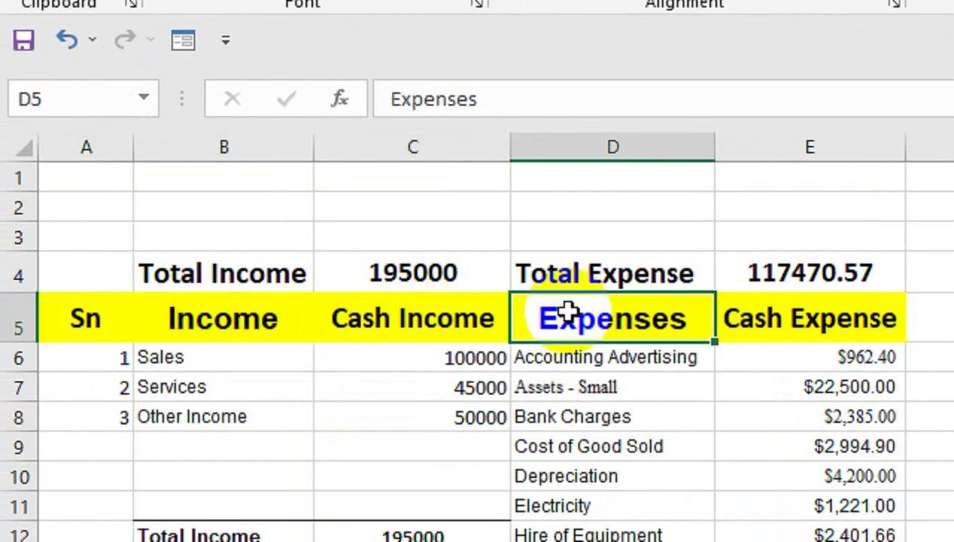
{"action": "left_click", "coordinate": [753, 320]}
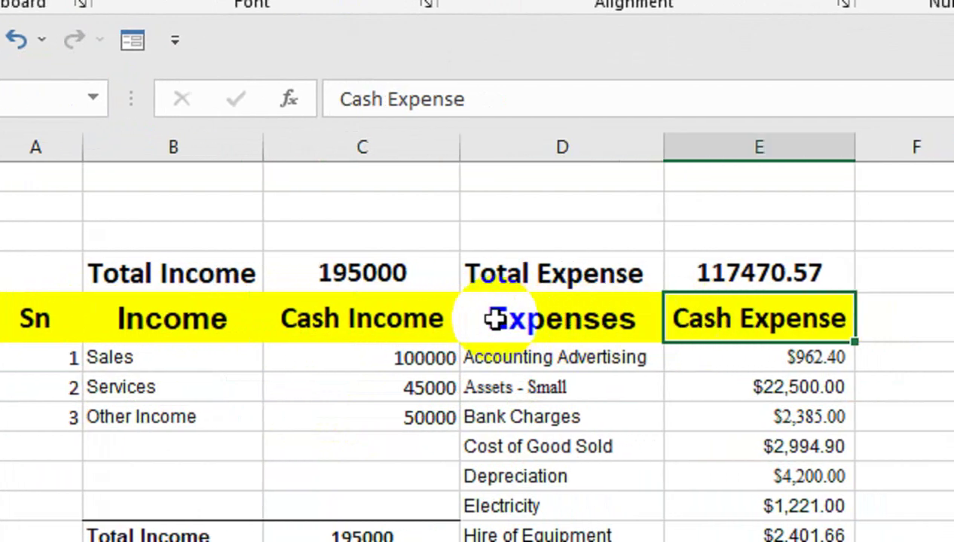
{"action": "left_click", "coordinate": [404, 319]}
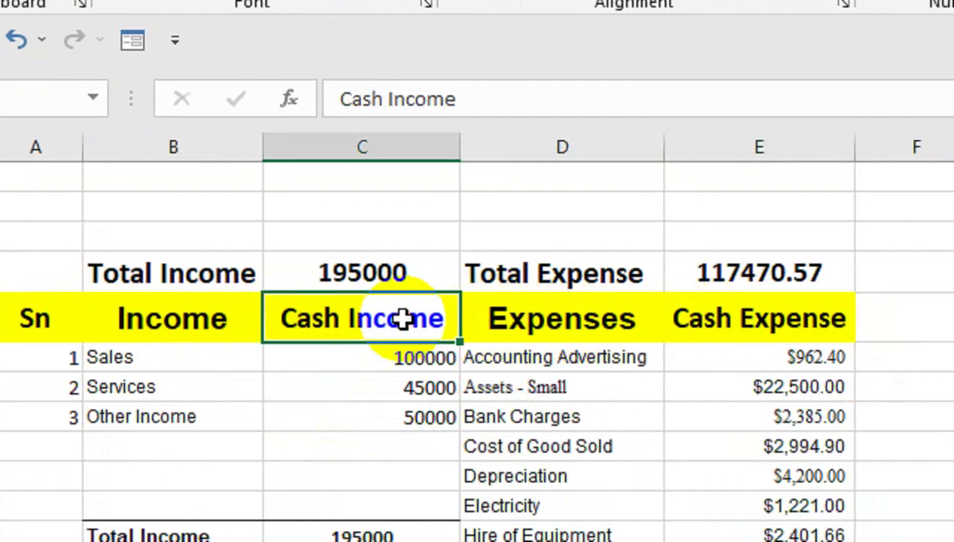
{"action": "left_click", "coordinate": [534, 324]}
{"action": "left_click", "coordinate": [108, 132]}
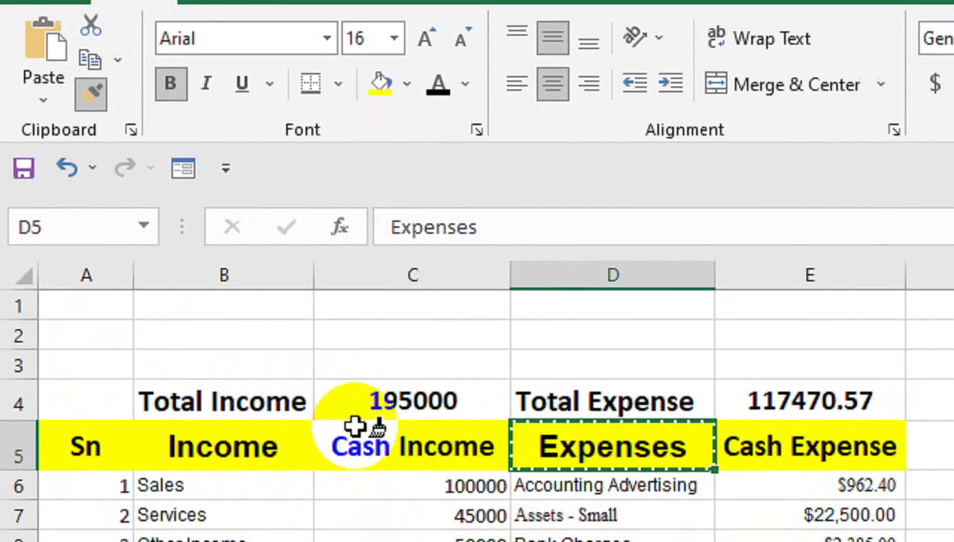
{"action": "left_click_drag", "start_coordinate": [249, 413], "coordinate": [132, 407]}
{"action": "left_click", "coordinate": [528, 403]}
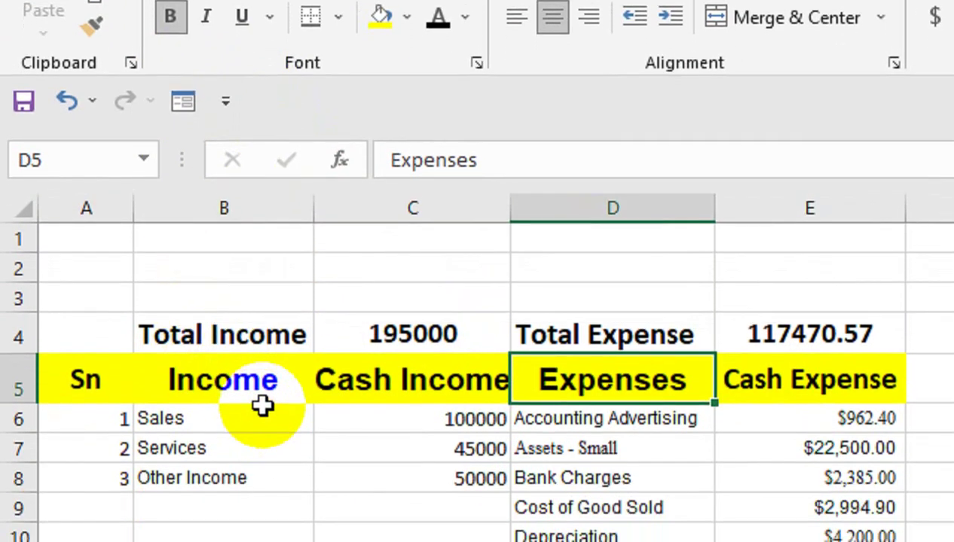
{"action": "left_click", "coordinate": [276, 440]}
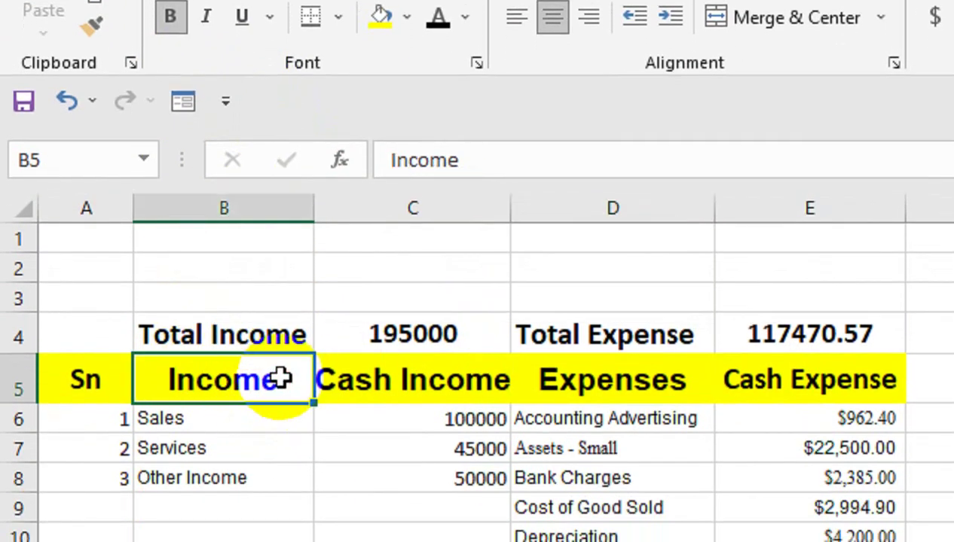
{"action": "left_click", "coordinate": [345, 436]}
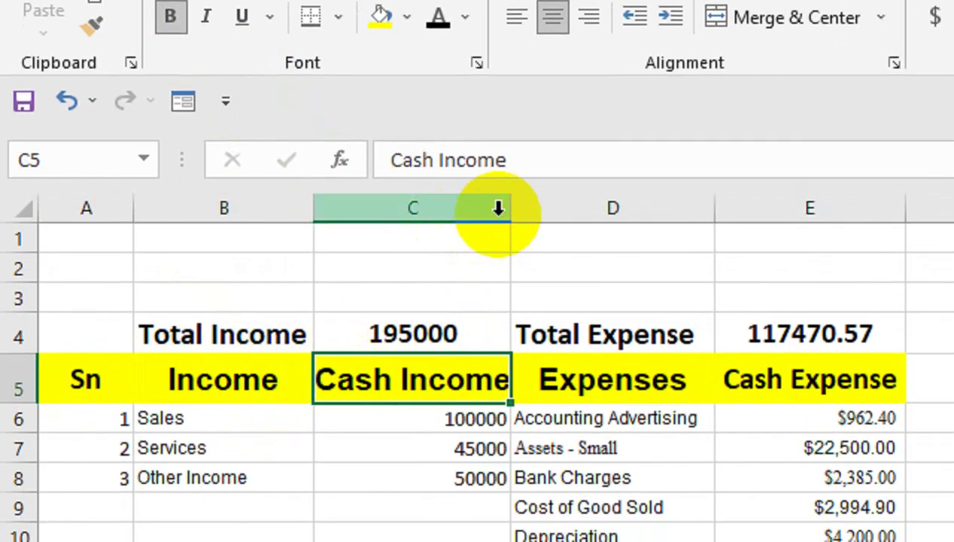
Autofit column C, make row 4 taller, and Middle Align the totals row
{"action": "double_click", "coordinate": [510, 209]}
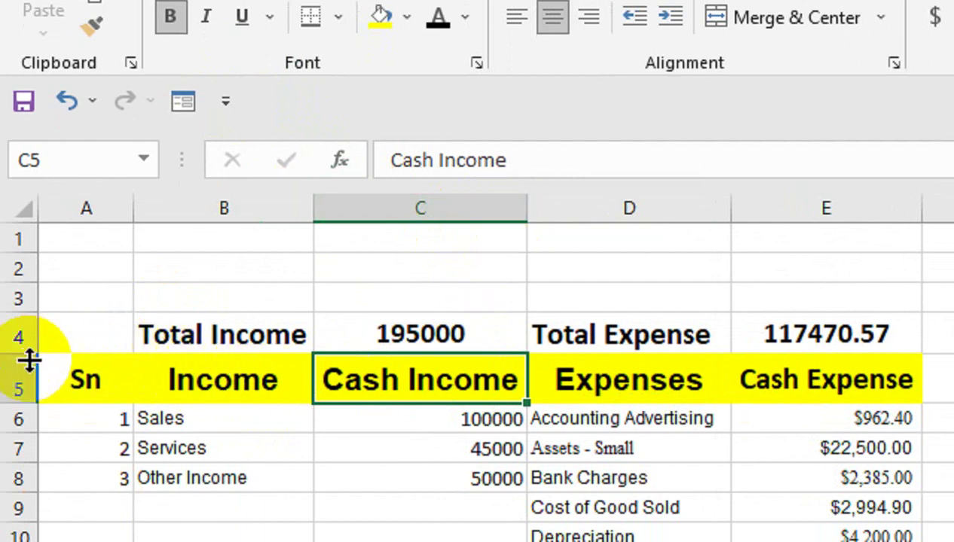
{"action": "left_click_drag", "start_coordinate": [32, 356], "coordinate": [38, 377]}
{"action": "mouse_move", "coordinate": [221, 341]}
{"action": "left_mouse_down"}
{"action": "mouse_move", "coordinate": [682, 322]}
{"action": "mouse_move", "coordinate": [791, 331]}
{"action": "left_mouse_up"}
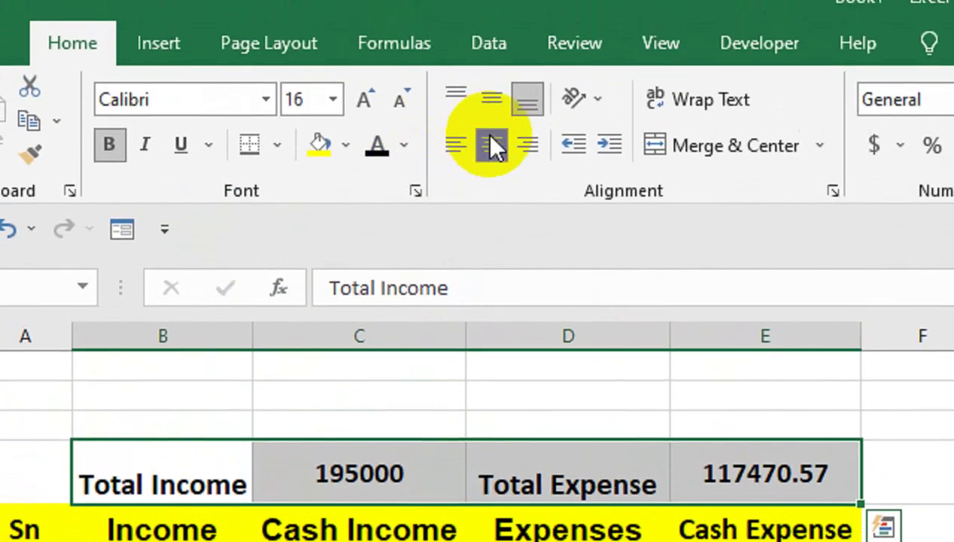
{"action": "left_click", "coordinate": [498, 138]}
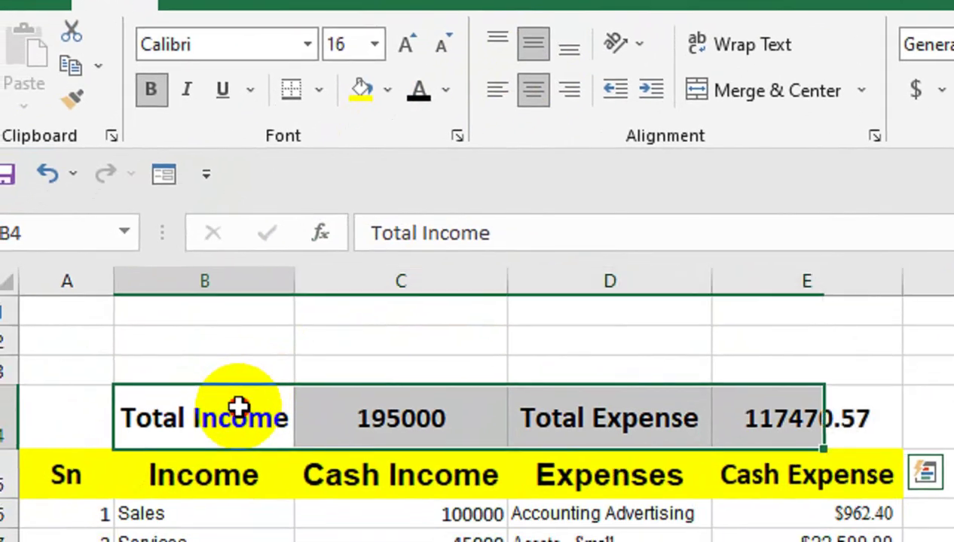
{"action": "left_click", "coordinate": [228, 405]}
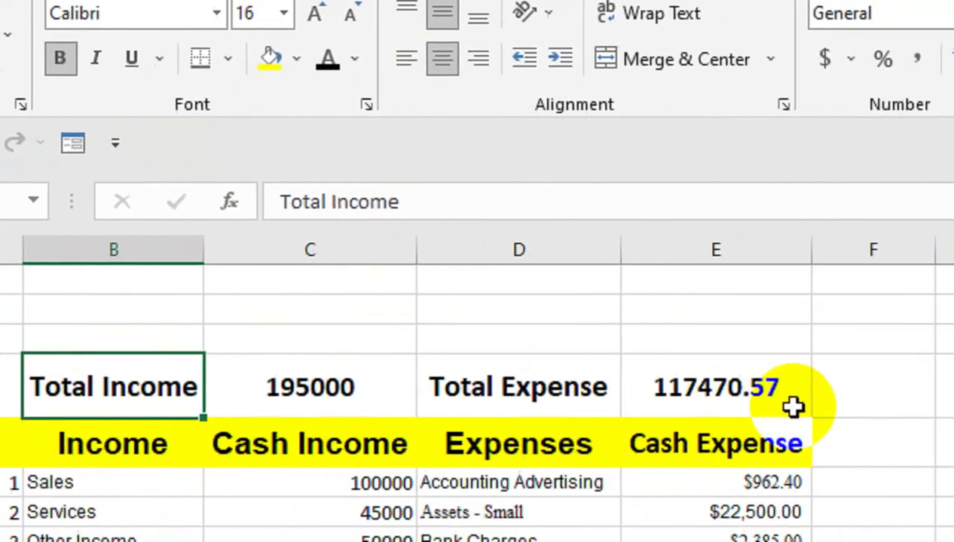
{"action": "left_click", "coordinate": [846, 398]}
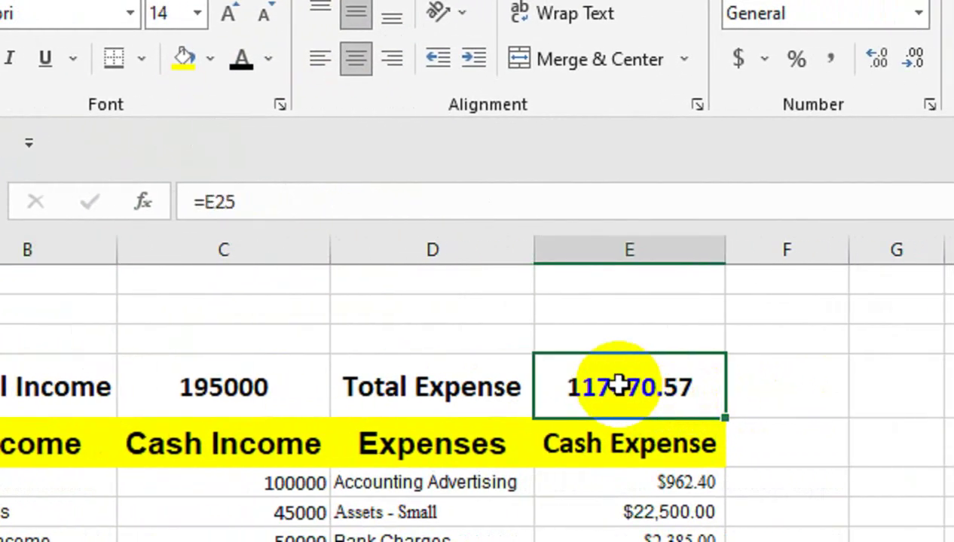
{"action": "left_click_drag", "start_coordinate": [618, 385], "coordinate": [91, 407]}
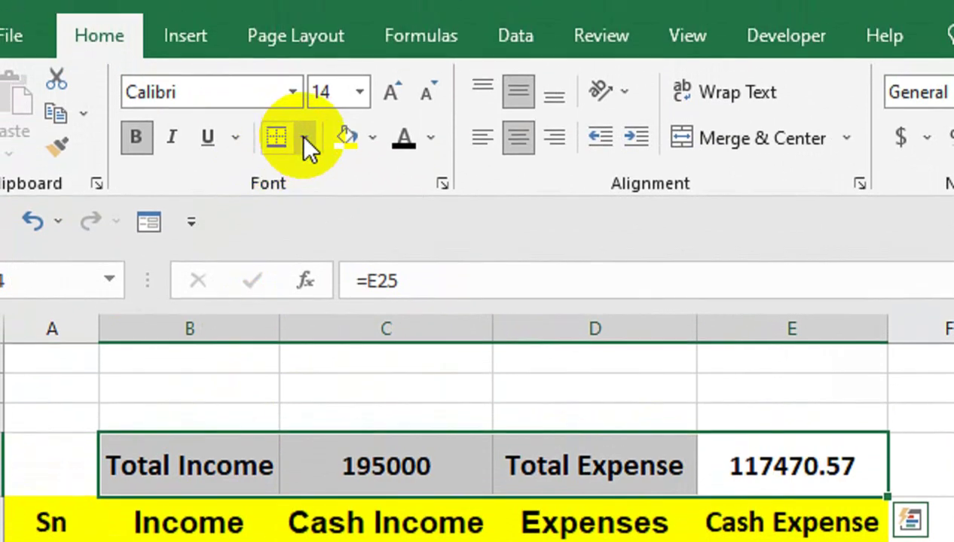
Apply All Borders to the totals row B4:E4
{"action": "left_click", "coordinate": [141, 59]}
{"action": "left_click", "coordinate": [319, 395]}
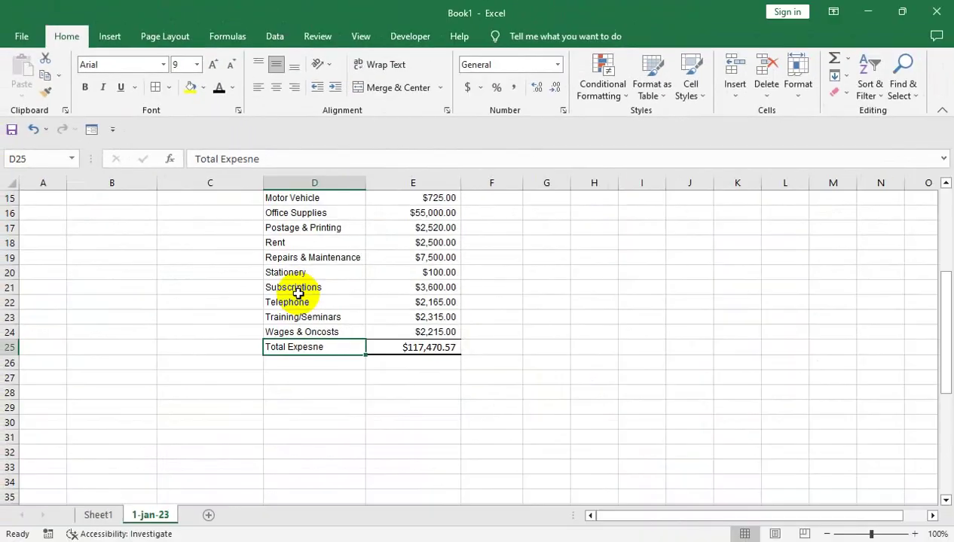
{"action": "key", "text": "ctrl+Up"}
{"action": "key", "text": "ctrl+Up"}
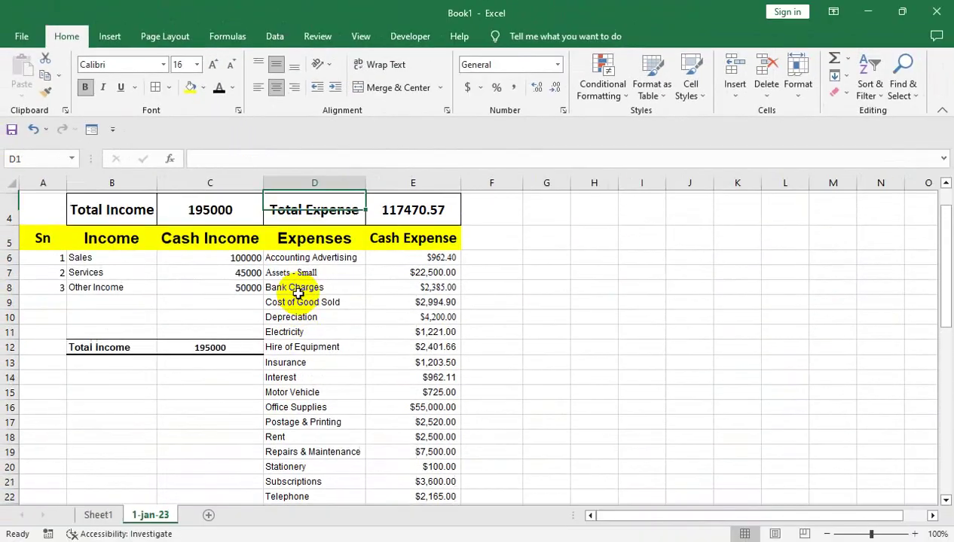
{"action": "left_click", "coordinate": [309, 329]}
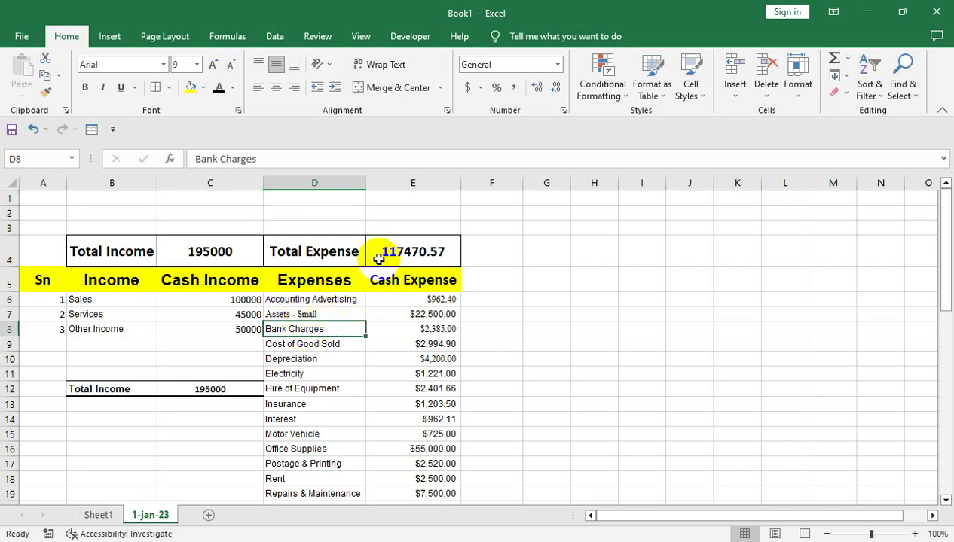
Apply Comma Style to the Cash Expense amounts E6:E25
{"action": "left_click", "coordinate": [408, 302]}
{"action": "key", "text": "ctrl+shift+Down"}
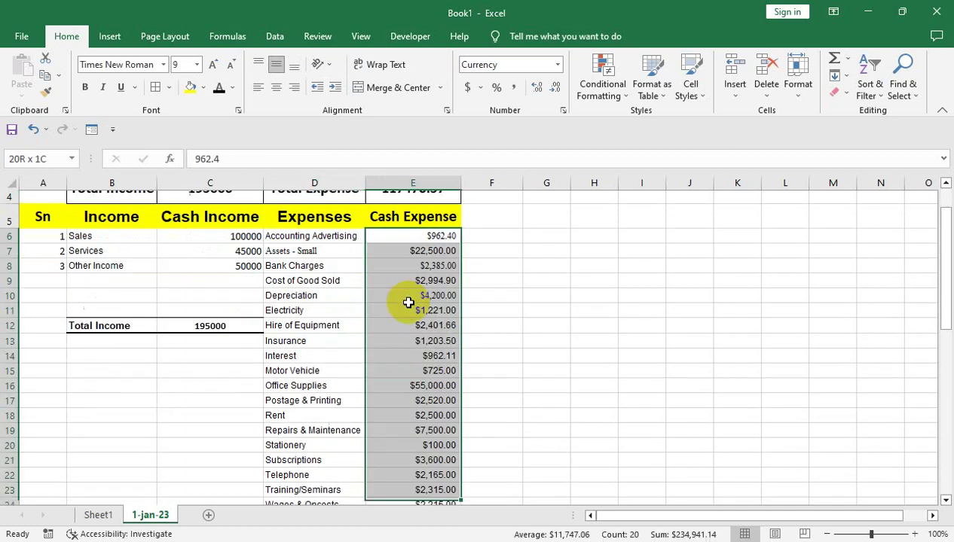
{"action": "left_click", "coordinate": [510, 89]}
{"action": "left_click_drag", "start_coordinate": [494, 272], "coordinate": [509, 124]}
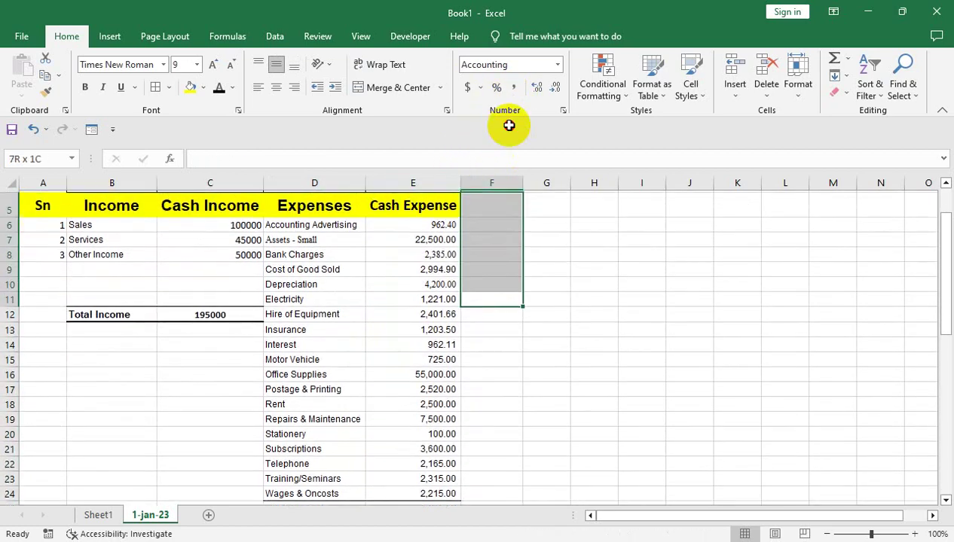
{"action": "left_click_drag", "start_coordinate": [547, 222], "coordinate": [472, 172]}
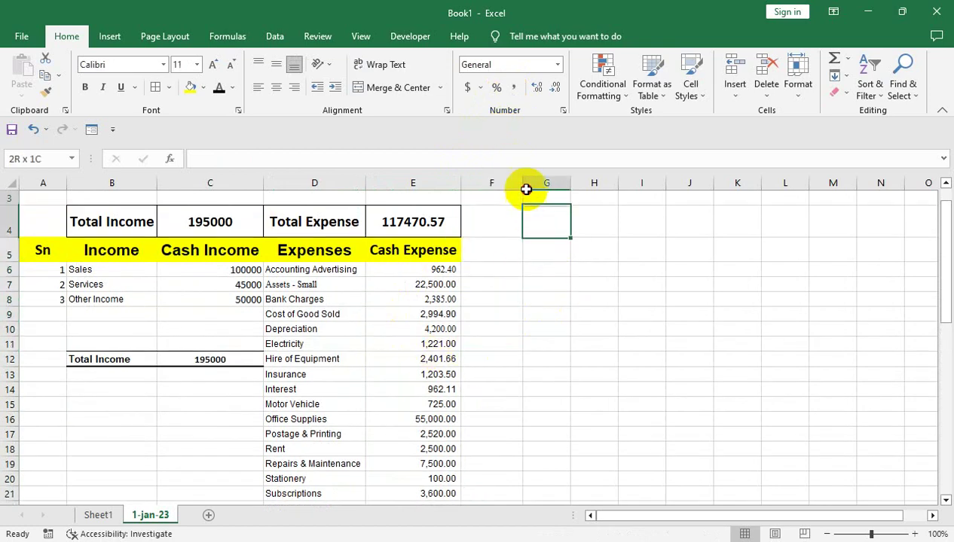
{"action": "left_click", "coordinate": [273, 262]}
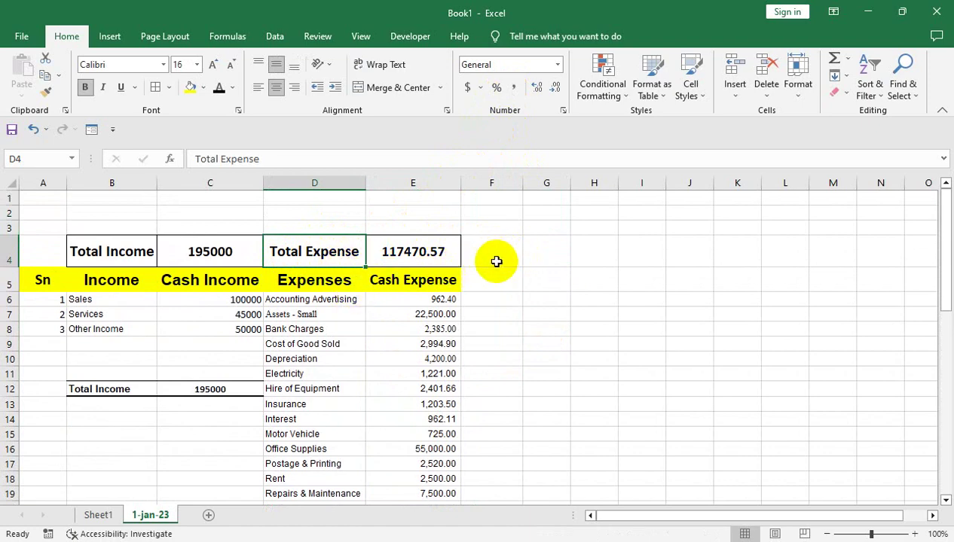
Merge F4:G4 and enter the label CLOSING BALANCE
{"action": "left_click_drag", "start_coordinate": [490, 281], "coordinate": [555, 297]}
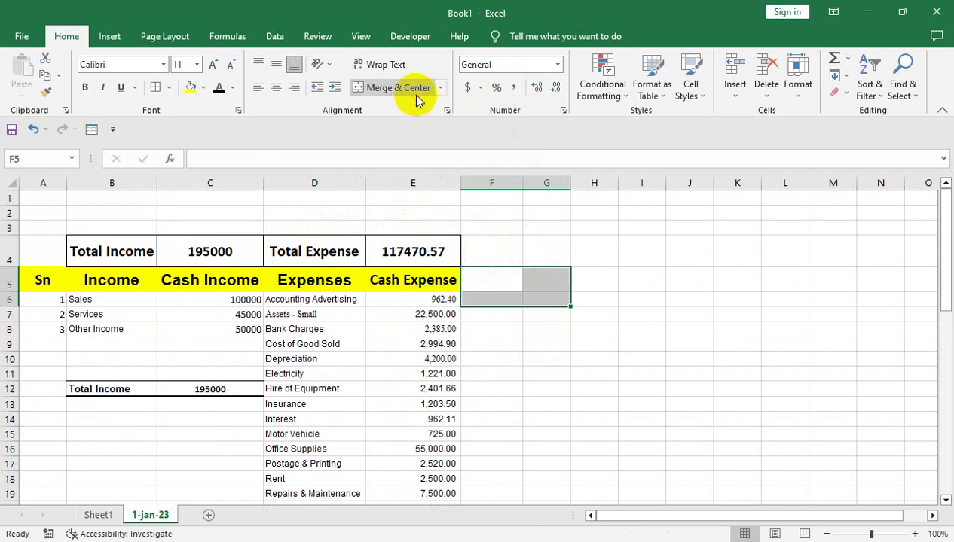
{"action": "left_click", "coordinate": [491, 250]}
{"action": "left_click_drag", "start_coordinate": [491, 249], "coordinate": [520, 245]}
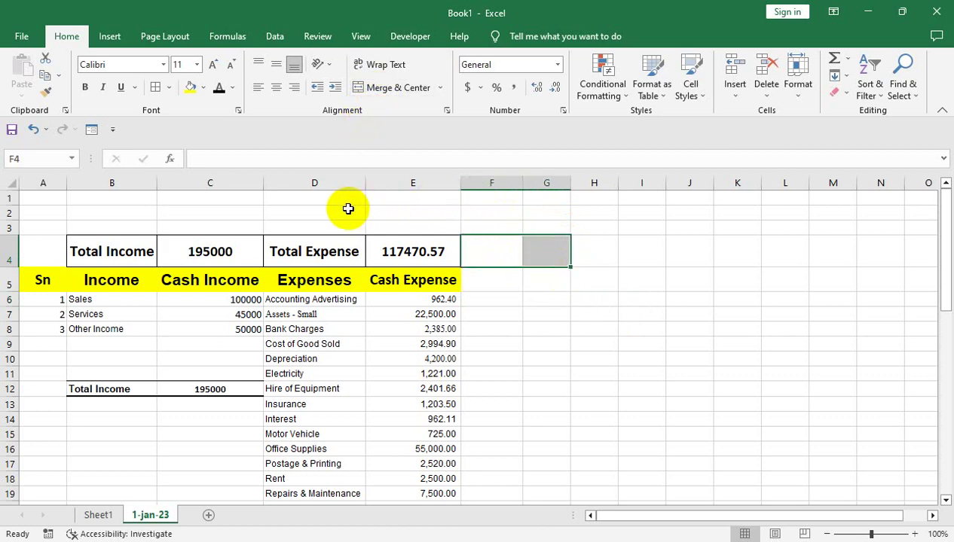
{"action": "left_click_drag", "start_coordinate": [322, 225], "coordinate": [324, 216]}
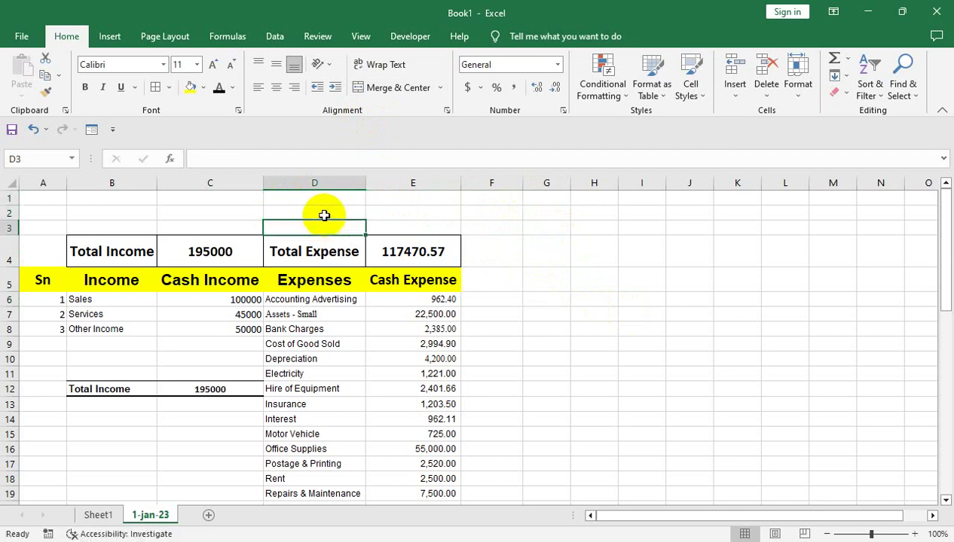
{"action": "left_click", "coordinate": [278, 210]}
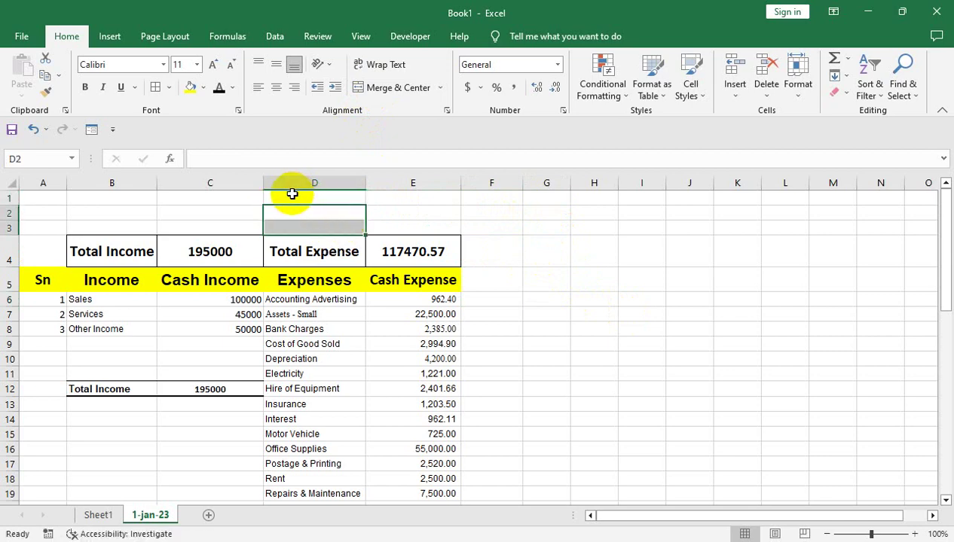
{"action": "left_click_drag", "start_coordinate": [496, 253], "coordinate": [537, 253]}
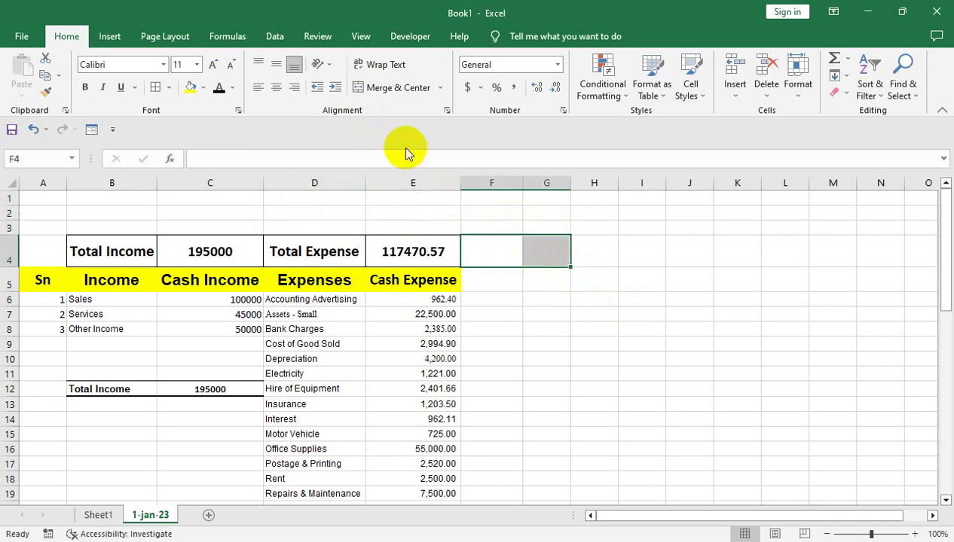
{"action": "left_click", "coordinate": [373, 88]}
{"action": "type", "text": "cl"}
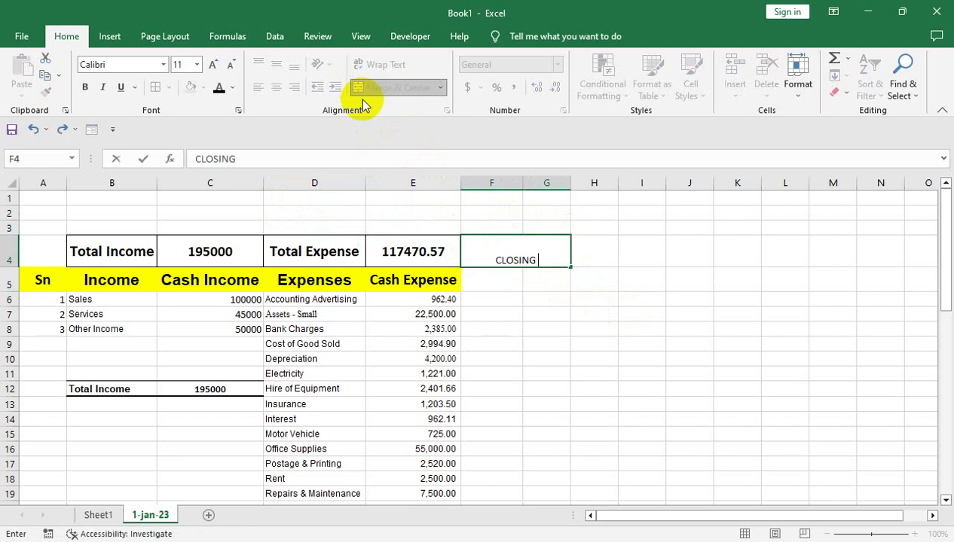
{"action": "type", "text": "BALANCE"}
{"action": "key", "text": "Return"}
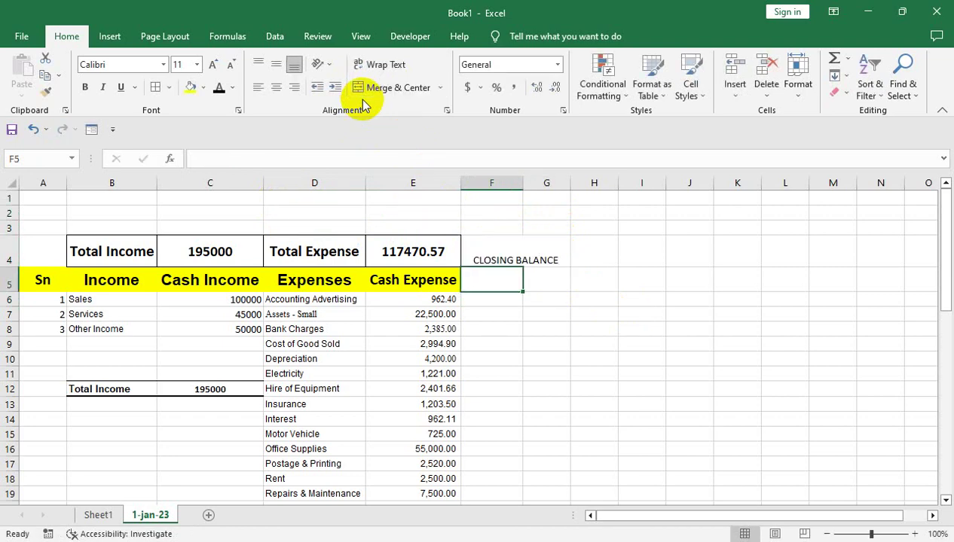
Merge H4:I4 as the value cell and put borders around F4:I4
{"action": "left_click", "coordinate": [496, 251]}
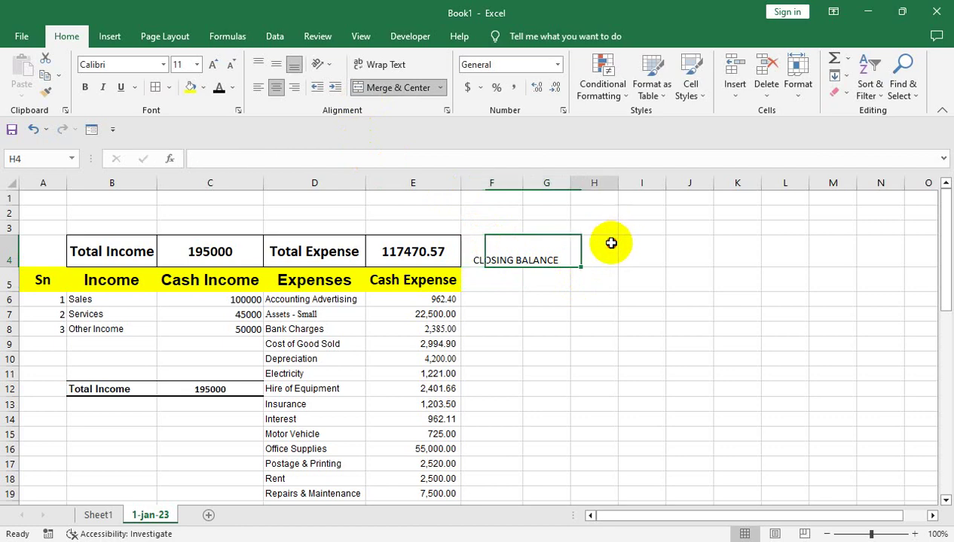
{"action": "left_click_drag", "start_coordinate": [612, 241], "coordinate": [640, 250]}
{"action": "left_click", "coordinate": [409, 94]}
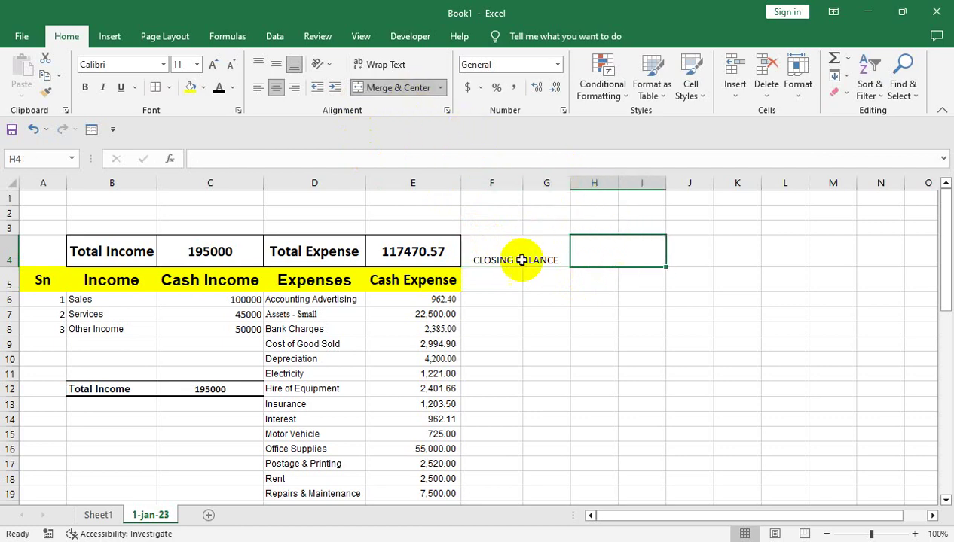
{"action": "left_click_drag", "start_coordinate": [513, 255], "coordinate": [571, 251]}
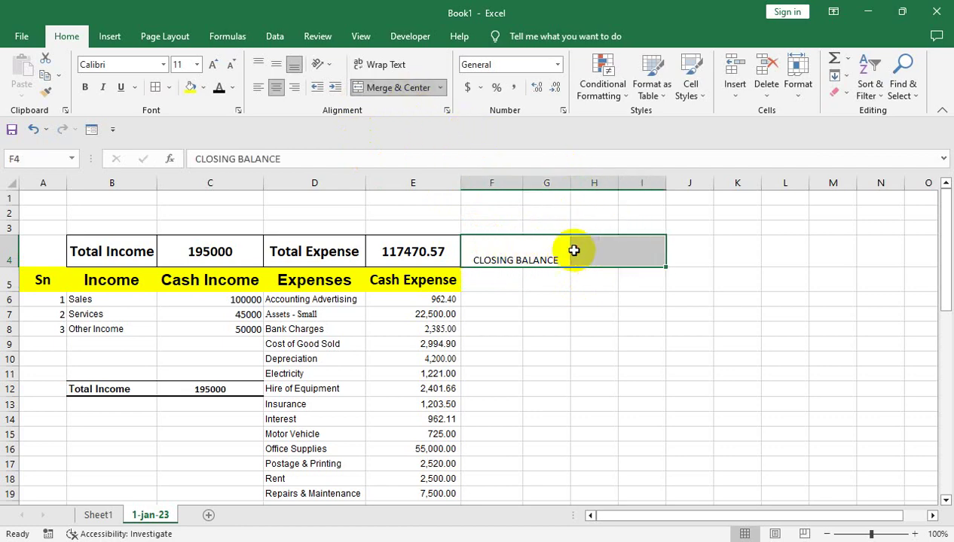
{"action": "left_click", "coordinate": [155, 87]}
{"action": "left_click", "coordinate": [532, 324]}
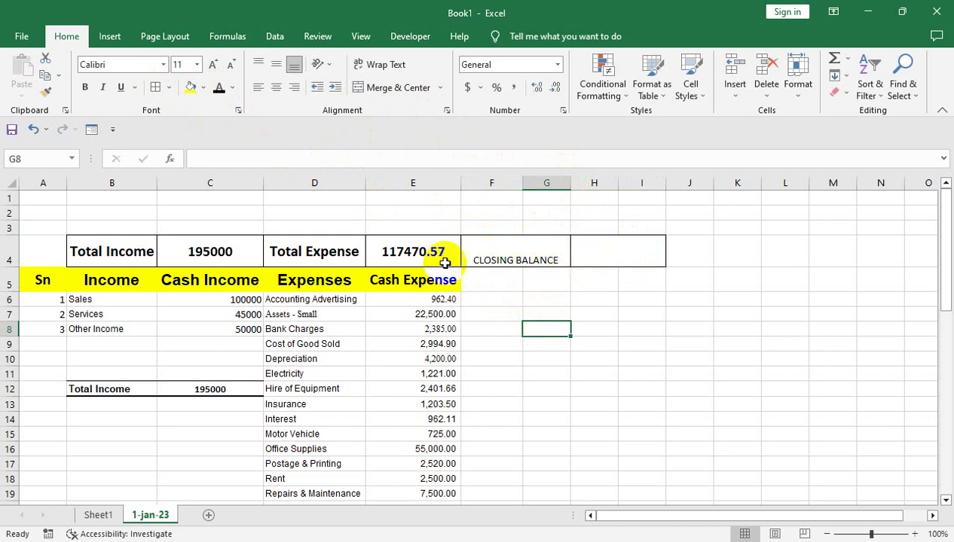
Copy the Total Expense label format onto F4:I4, re-merge F4:G4, and widen columns F:G
{"action": "left_click", "coordinate": [347, 251]}
{"action": "left_click", "coordinate": [45, 91]}
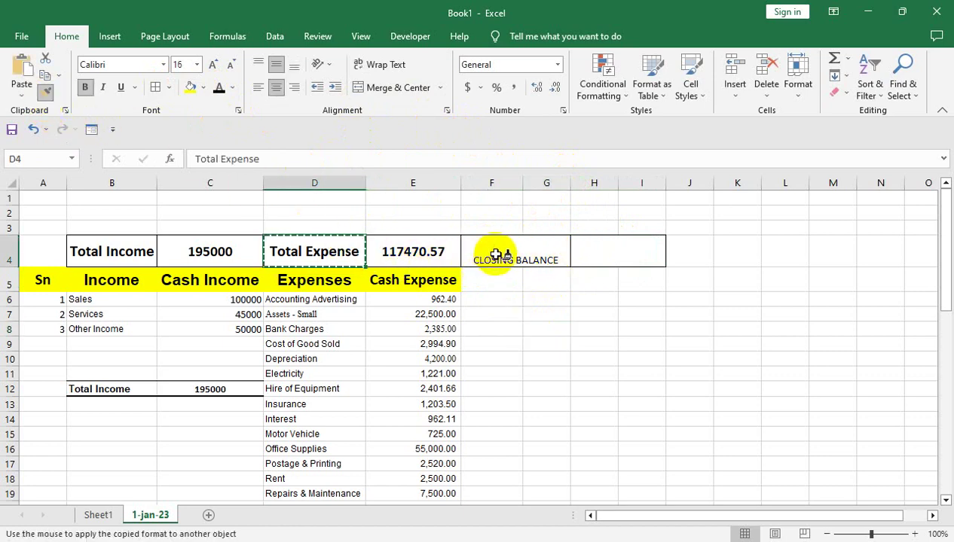
{"action": "left_click_drag", "start_coordinate": [493, 251], "coordinate": [583, 251]}
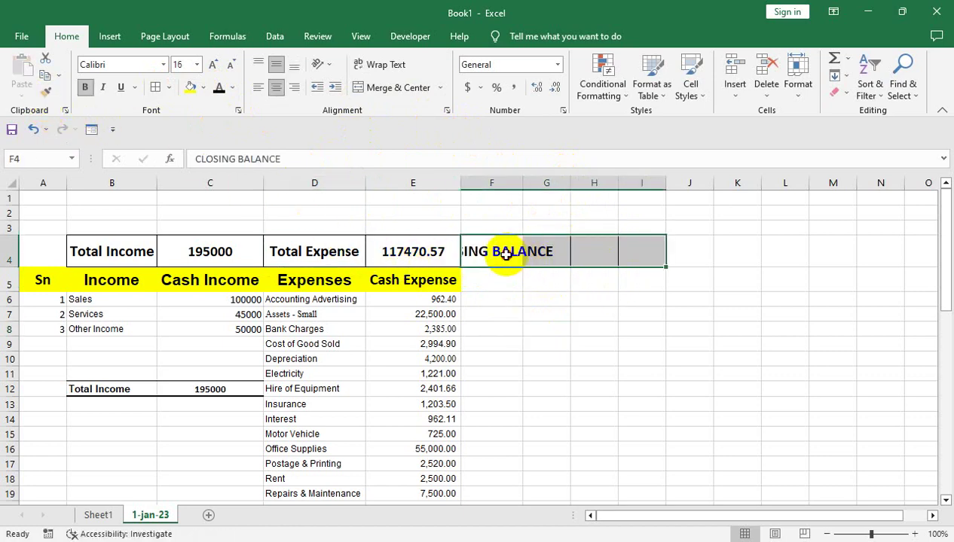
{"action": "left_click_drag", "start_coordinate": [503, 251], "coordinate": [547, 251]}
{"action": "left_click", "coordinate": [397, 87]}
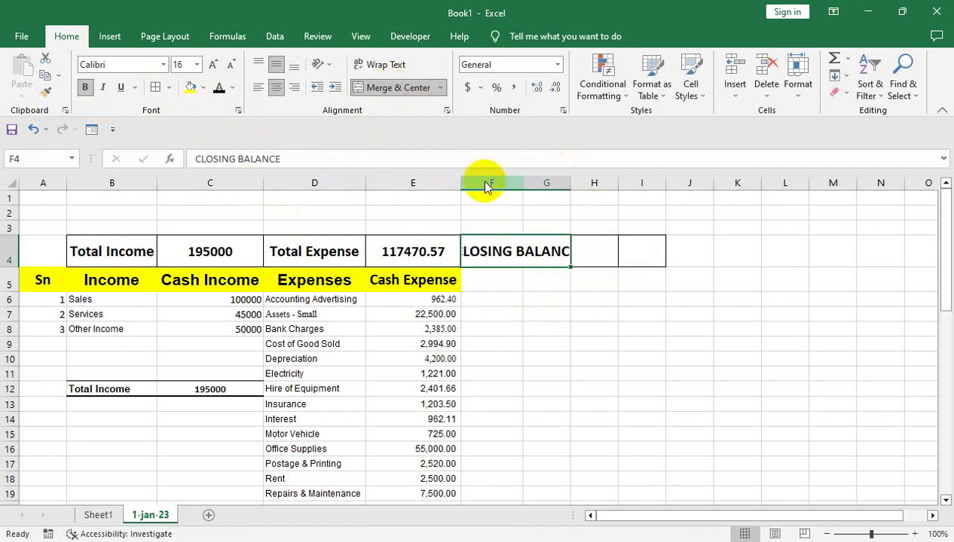
{"action": "left_click_drag", "start_coordinate": [493, 183], "coordinate": [600, 183]}
{"action": "left_click_drag", "start_coordinate": [619, 256], "coordinate": [654, 257]}
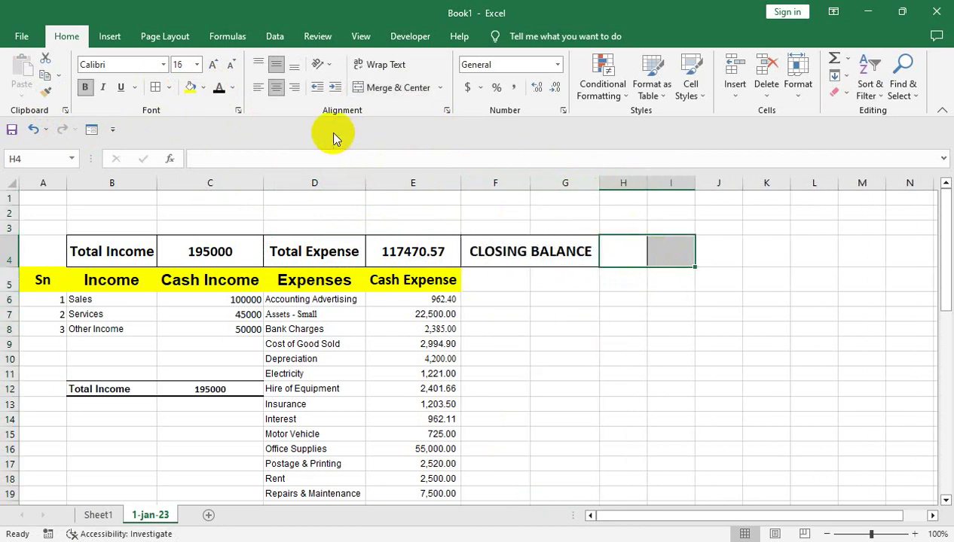
Enter =C4-E4 in merged H4 so the closing balance shows 77529.43
{"action": "left_click", "coordinate": [382, 90]}
{"action": "type", "text": "="}
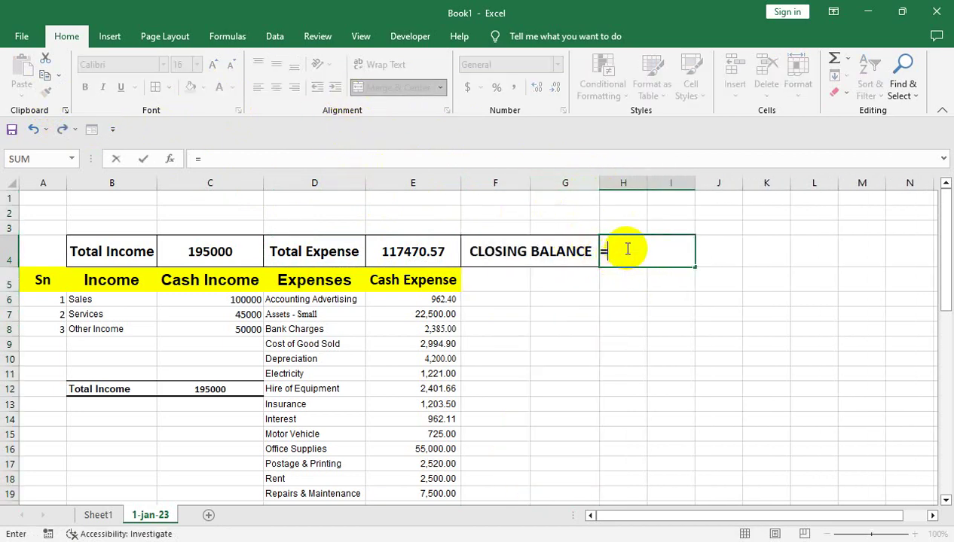
{"action": "left_click", "coordinate": [228, 251]}
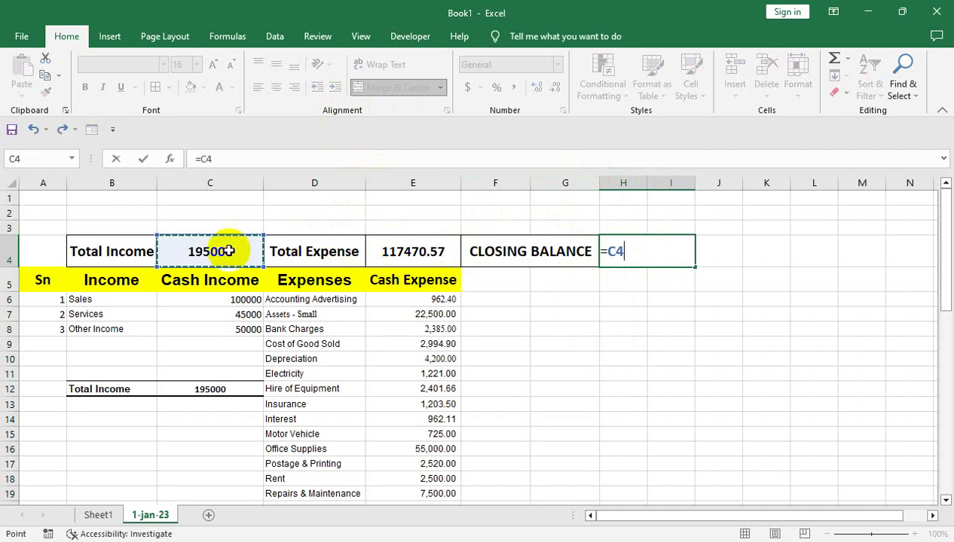
{"action": "left_click", "coordinate": [380, 248]}
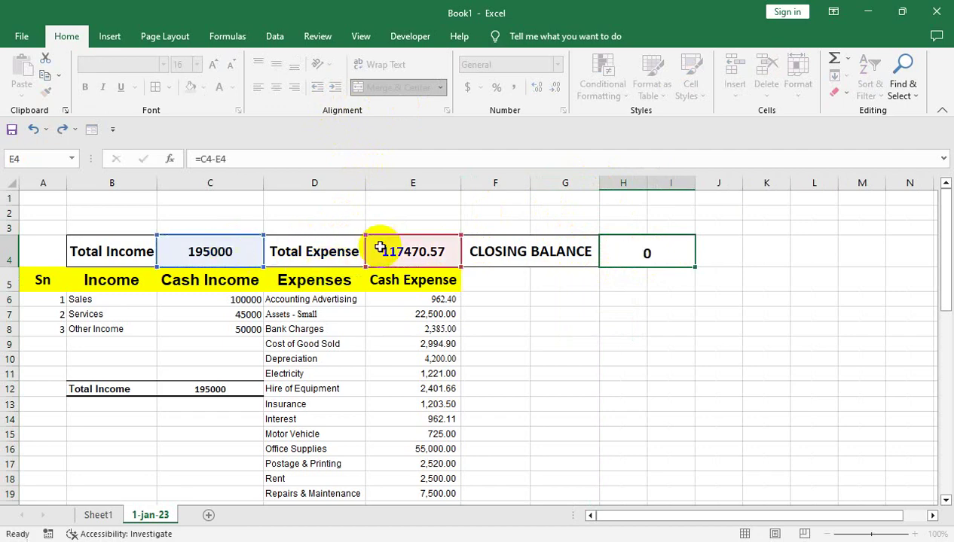
{"action": "key", "text": "Return"}
{"action": "double_click", "coordinate": [660, 245]}
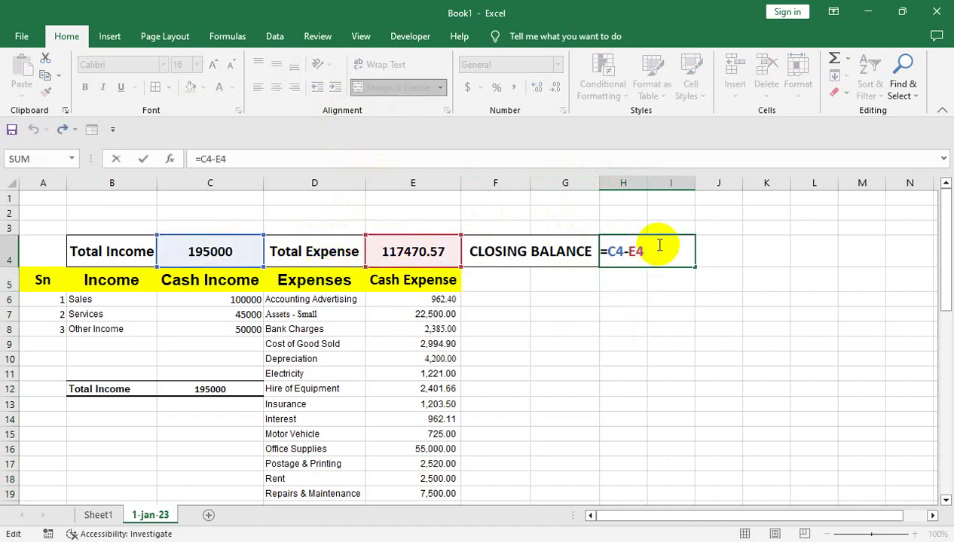
{"action": "key", "text": "Return"}
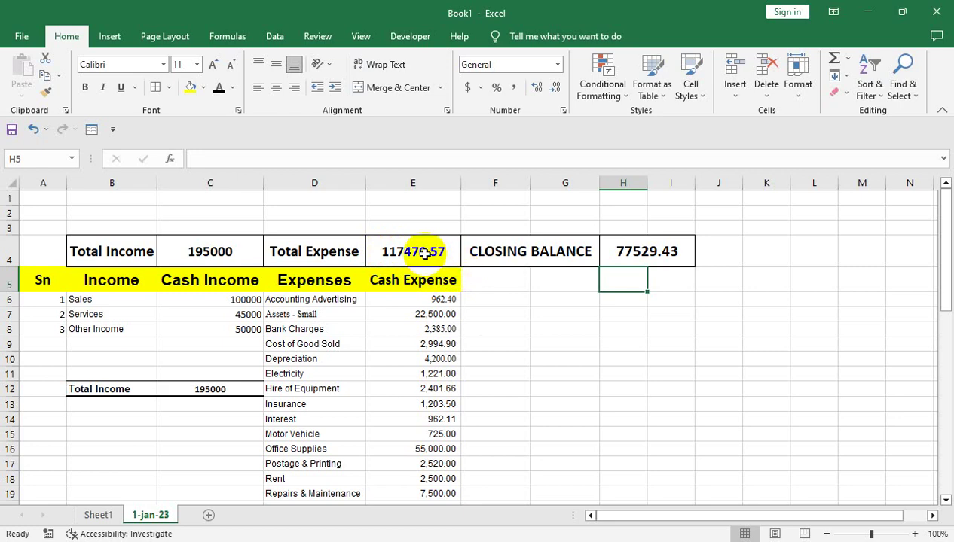
Change Assets - Small to 2000 and Sales to 50000
{"action": "left_click", "coordinate": [426, 313]}
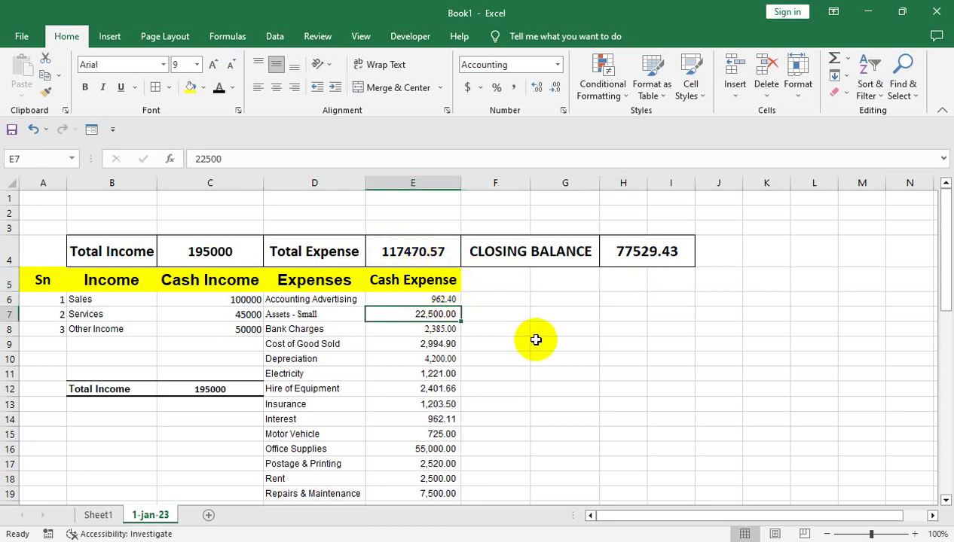
{"action": "type", "text": "2000"}
{"action": "key", "text": "Return"}
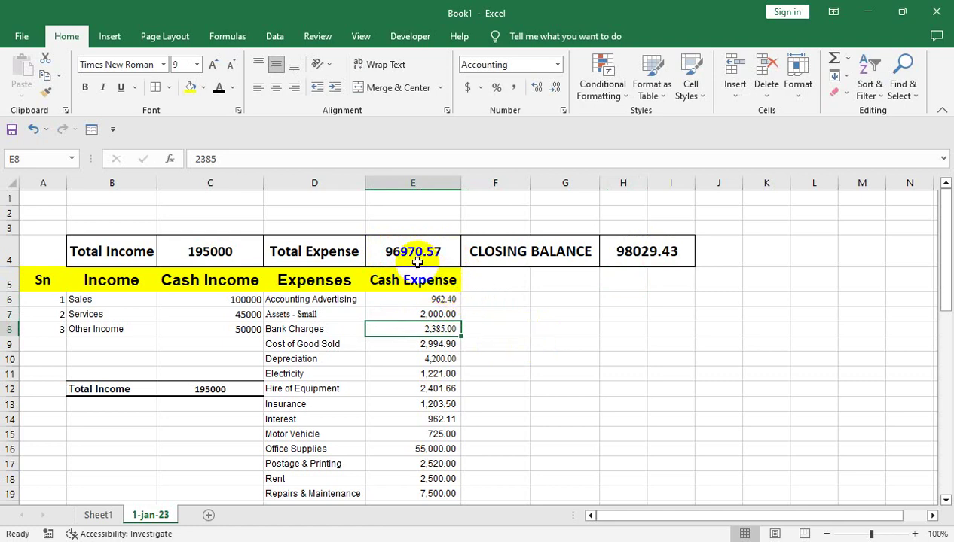
{"action": "left_click", "coordinate": [208, 304]}
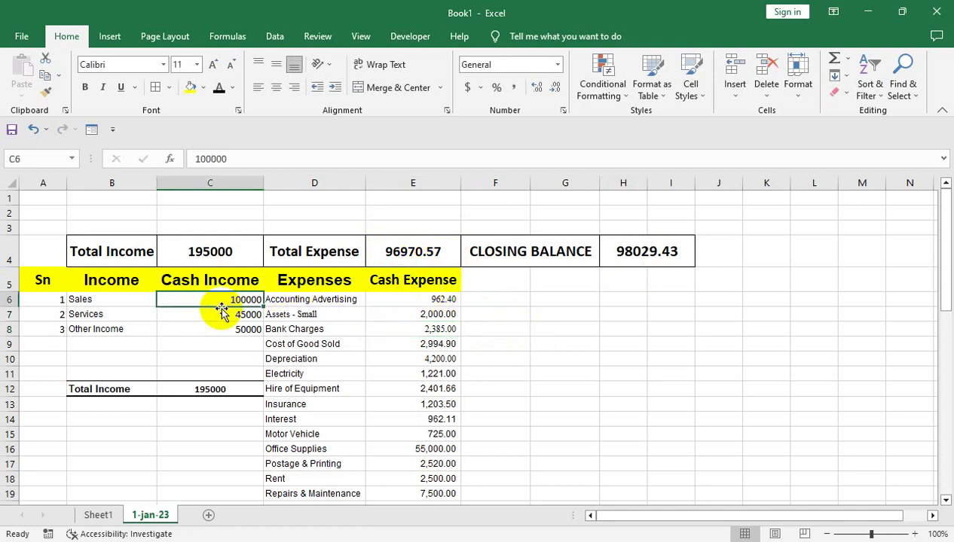
{"action": "type", "text": "50"}
{"action": "key", "text": "Return"}
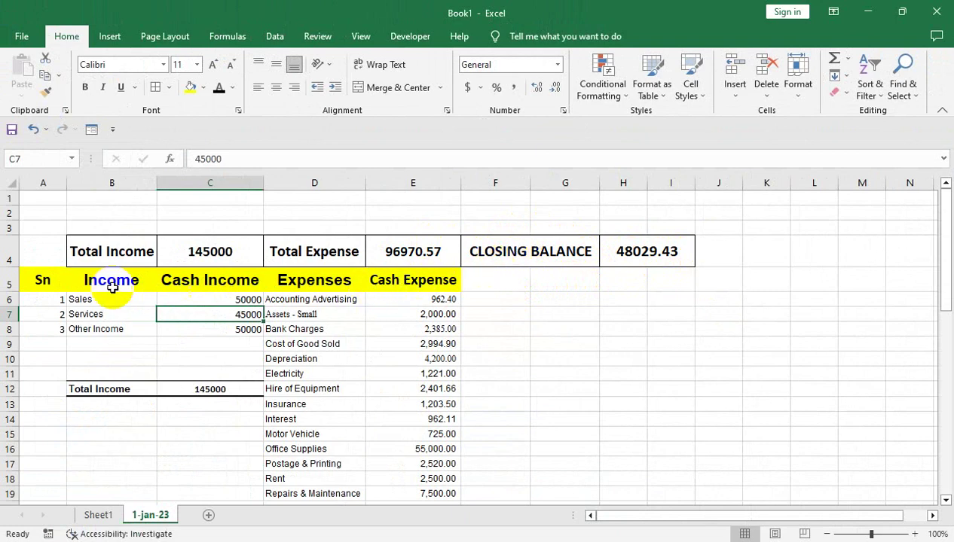
Give header row A5:E5 All Borders plus a Thick Outside Border
{"action": "mouse_move", "coordinate": [167, 281]}
{"action": "left_mouse_down"}
{"action": "mouse_move", "coordinate": [393, 285]}
{"action": "mouse_move", "coordinate": [121, 281]}
{"action": "left_mouse_up"}
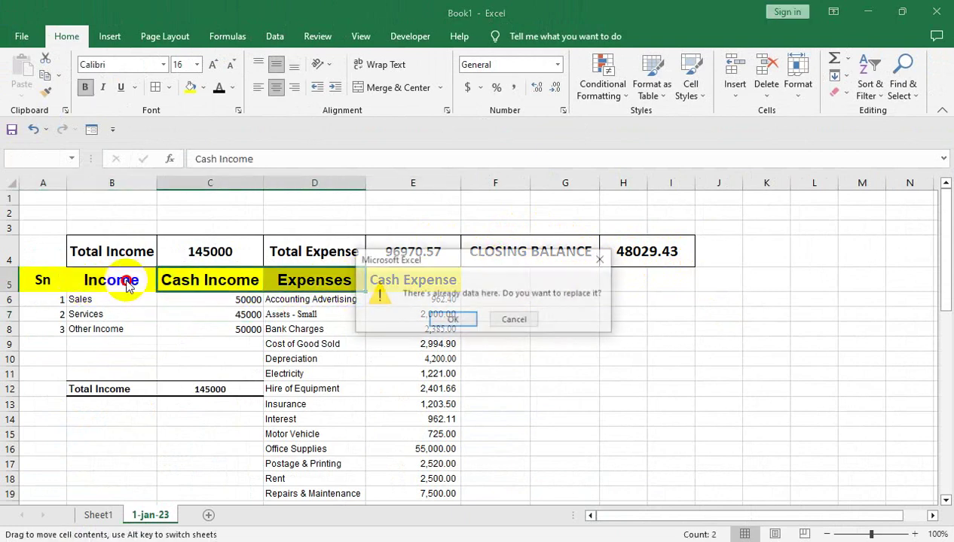
{"action": "left_click", "coordinate": [509, 320]}
{"action": "left_click", "coordinate": [54, 281]}
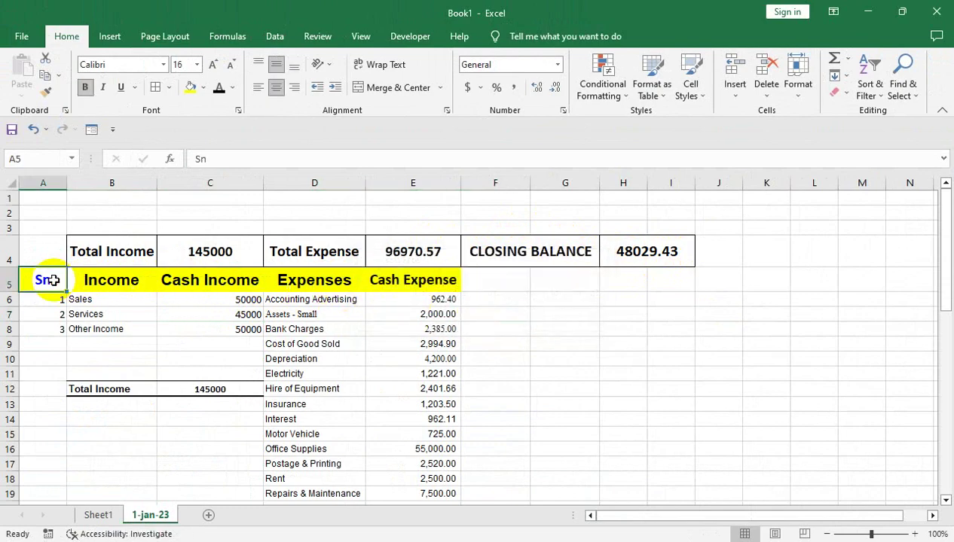
{"action": "key", "text": "ctrl+shift+Right"}
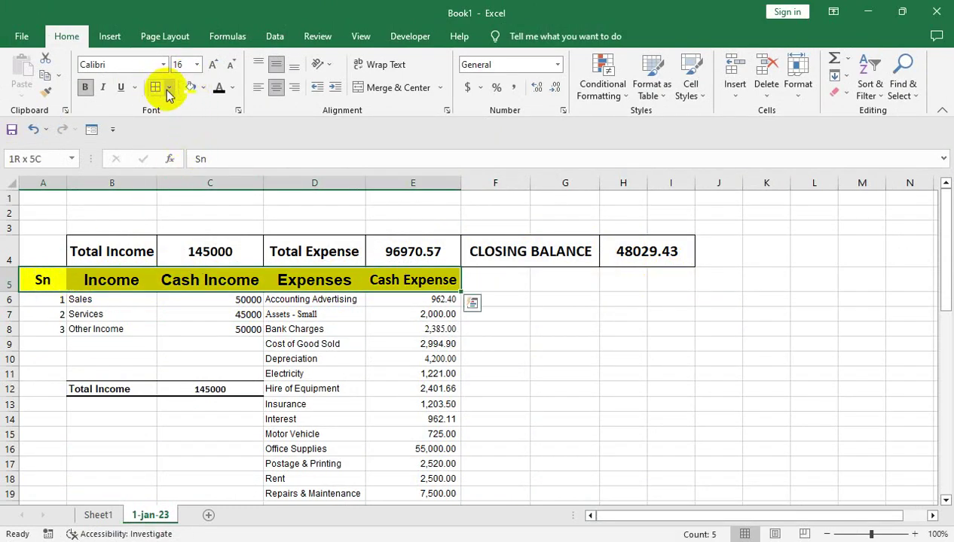
{"action": "left_click", "coordinate": [169, 88]}
{"action": "left_click", "coordinate": [170, 213]}
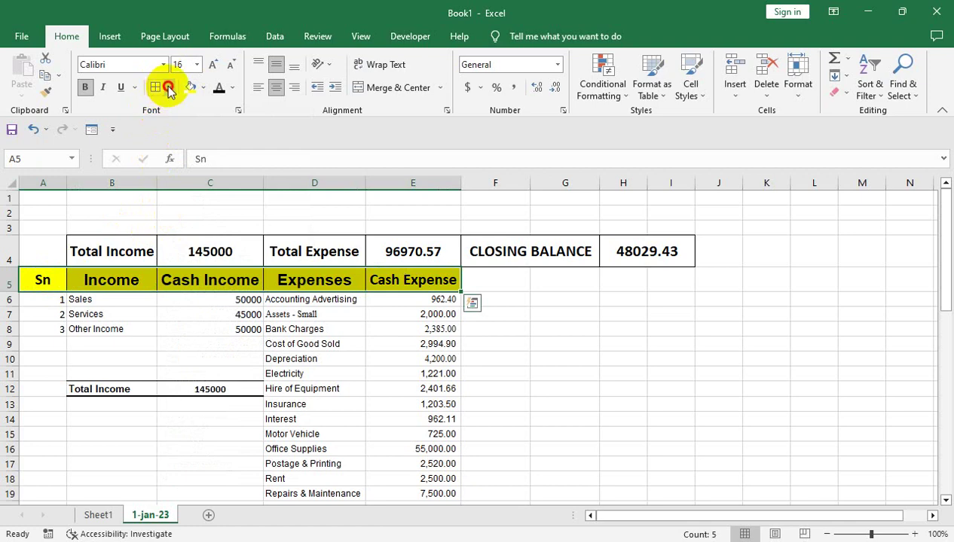
{"action": "left_click", "coordinate": [169, 88]}
{"action": "left_click", "coordinate": [181, 251]}
Review the expense column down to the Total Expense row
{"action": "double_click", "coordinate": [293, 374]}
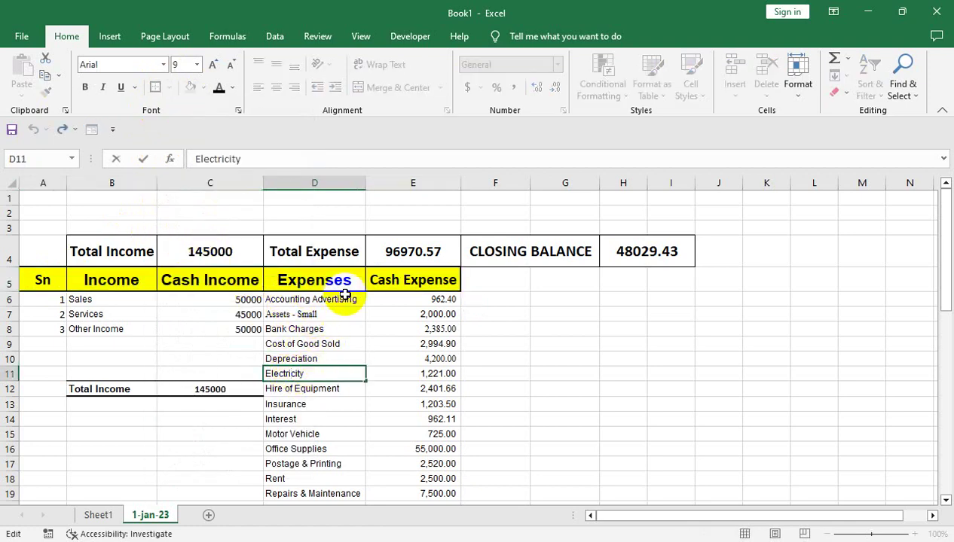
{"action": "left_click", "coordinate": [110, 300]}
{"action": "left_click", "coordinate": [351, 377]}
{"action": "key", "text": "ctrl+Down"}
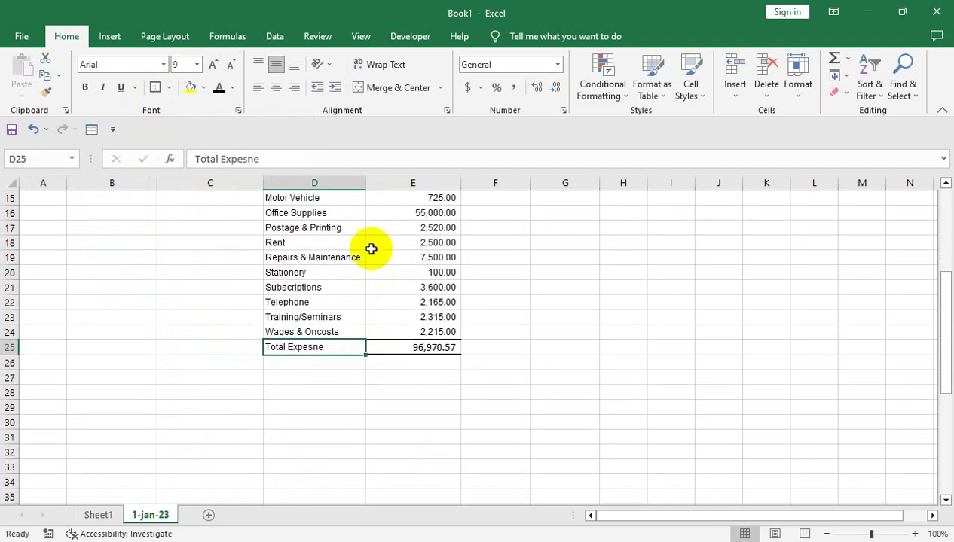
{"action": "left_click", "coordinate": [371, 303]}
{"action": "scroll", "coordinate": [371, 303], "scroll_direction": "up", "scroll_amount": 5}
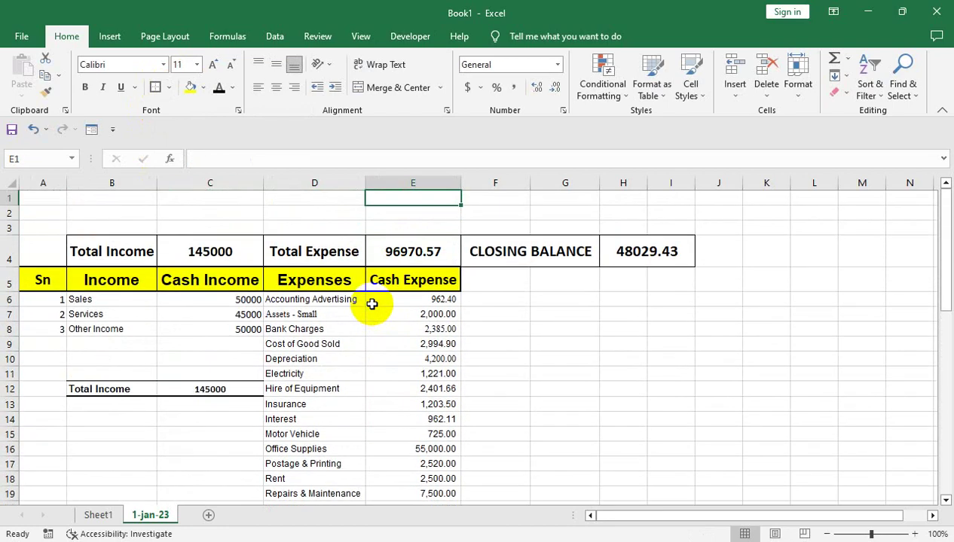
{"action": "left_click", "coordinate": [372, 301]}
On Sheet1, link the Opening Balance to '1-jan-23'!C4, showing 145000
{"action": "left_click", "coordinate": [98, 515]}
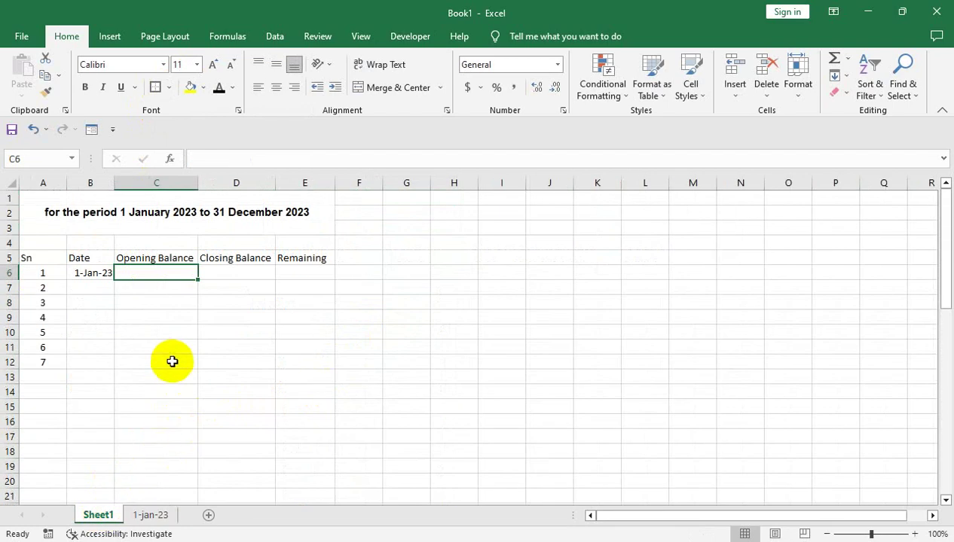
{"action": "type", "text": "="}
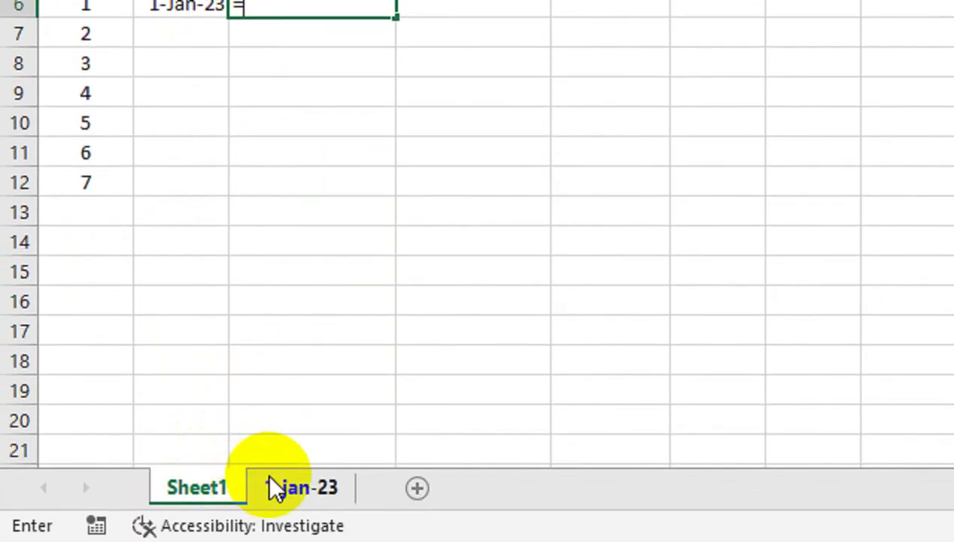
{"action": "left_click", "coordinate": [273, 488]}
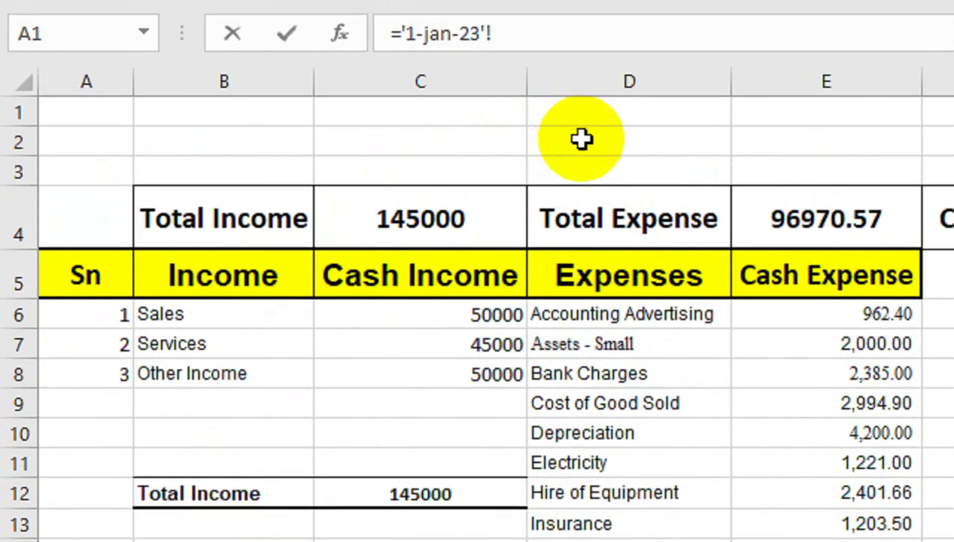
{"action": "left_click", "coordinate": [424, 211]}
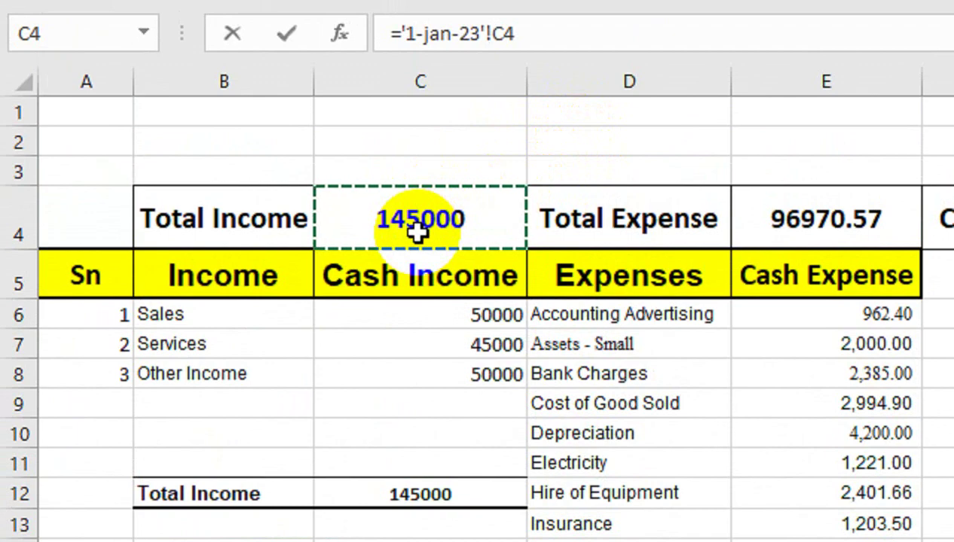
{"action": "key", "text": "Return"}
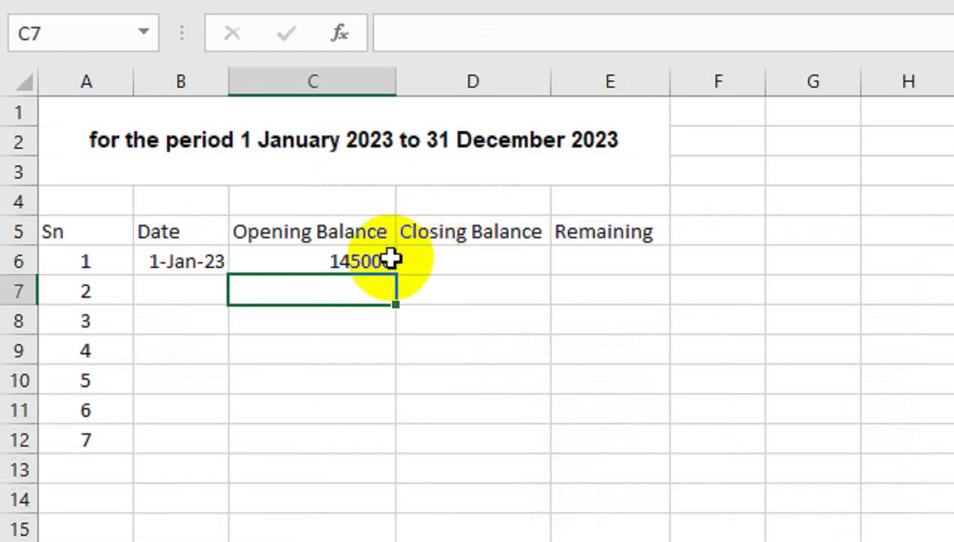
Enter ='1-jan-23'!H4 in D6 so the Closing Balance shows 48029.43
{"action": "left_click", "coordinate": [509, 264]}
{"action": "type", "text": "="}
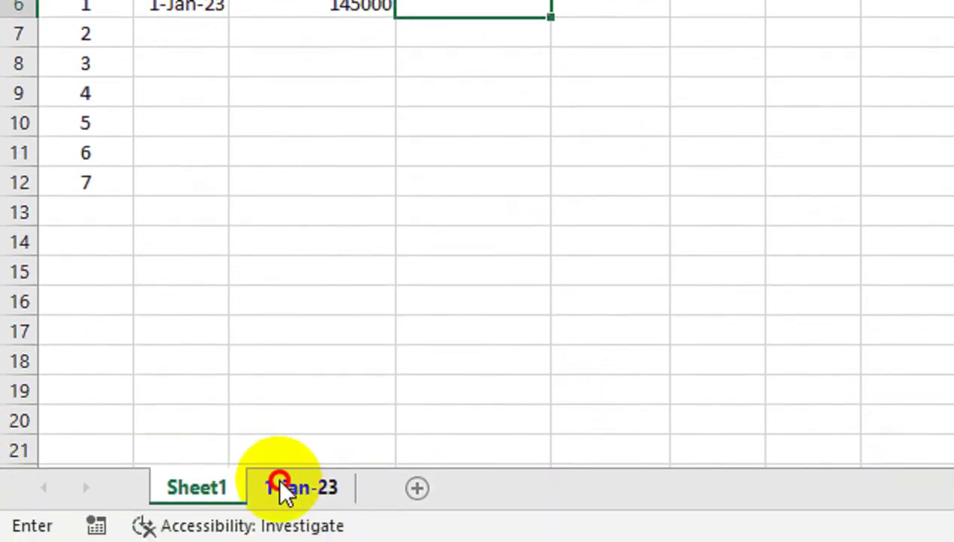
{"action": "left_click", "coordinate": [283, 494]}
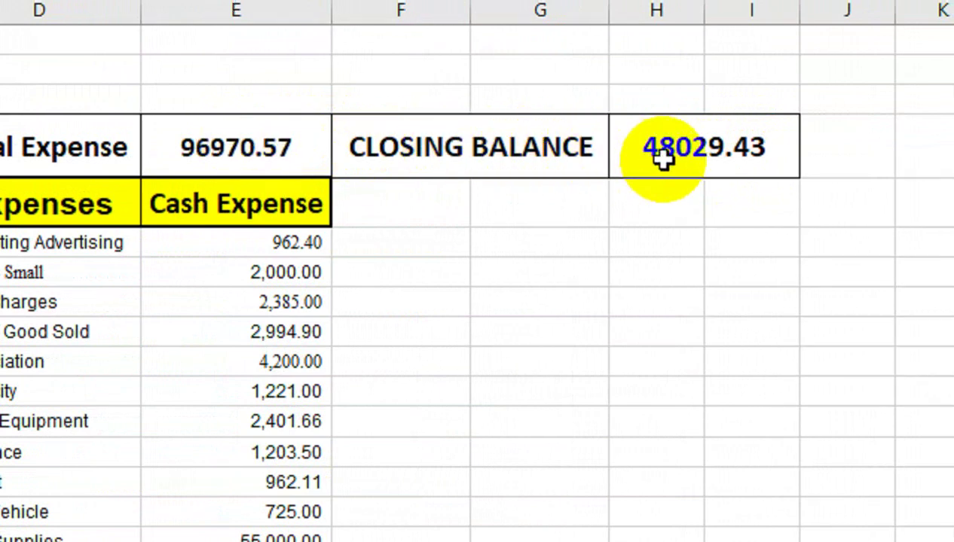
{"action": "left_click", "coordinate": [652, 155]}
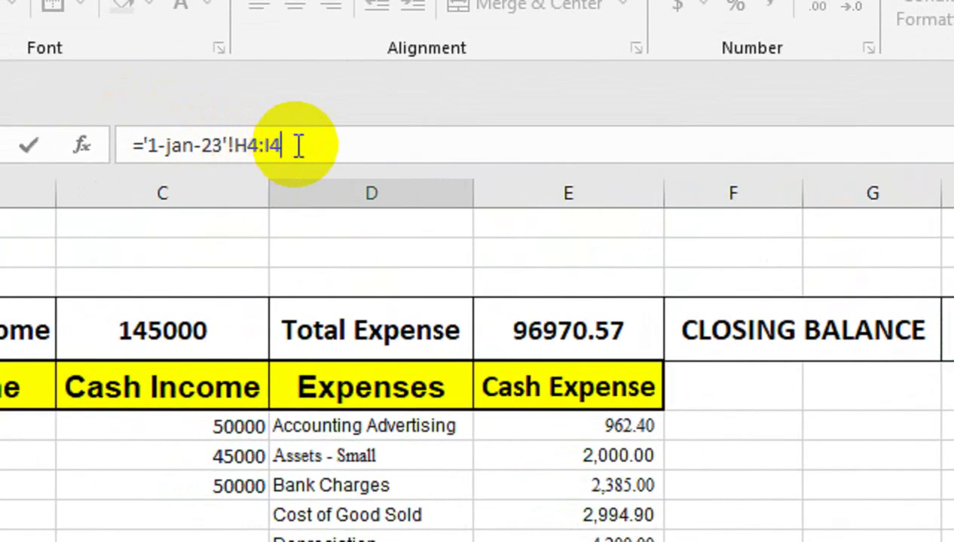
{"action": "key", "text": "BackSpace"}
{"action": "key", "text": "BackSpace"}
{"action": "key", "text": "BackSpace"}
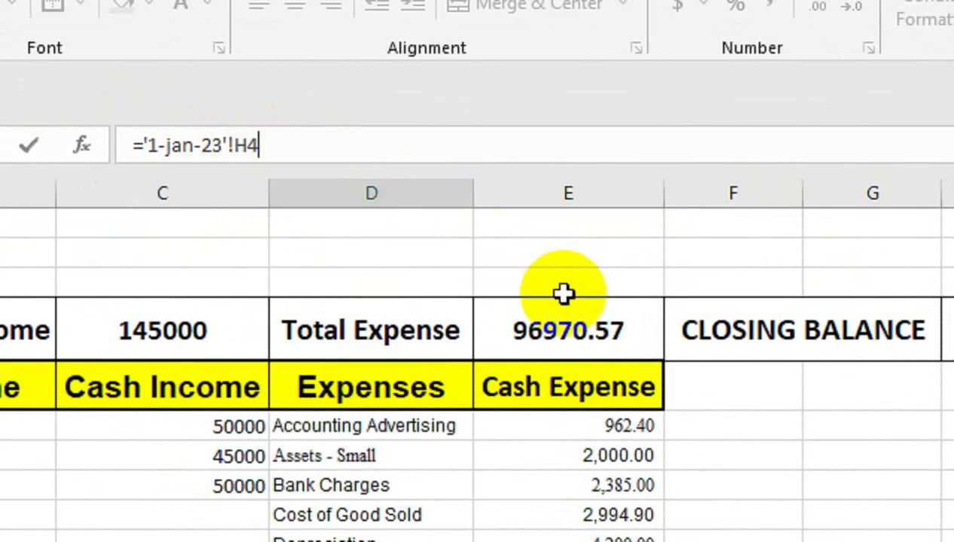
{"action": "key", "text": "Return"}
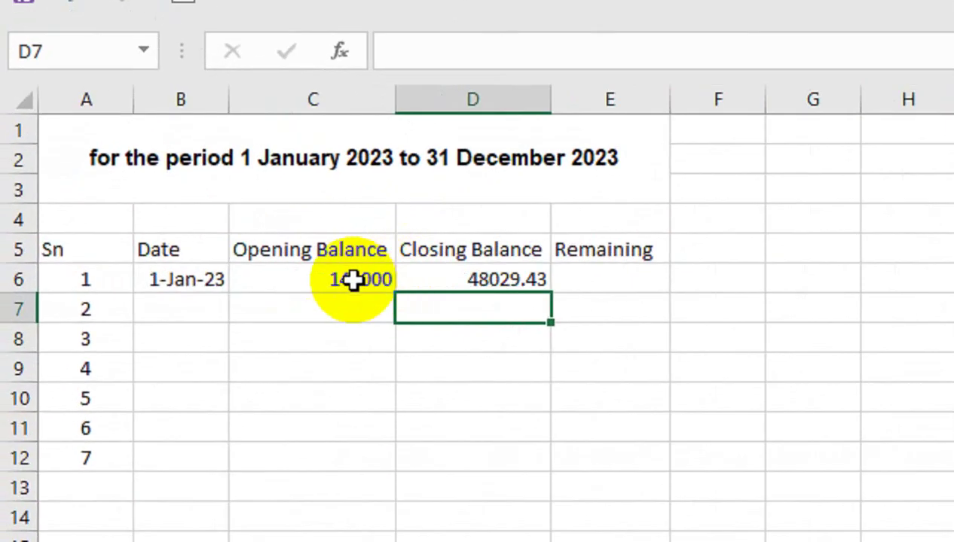
{"action": "left_click", "coordinate": [618, 275]}
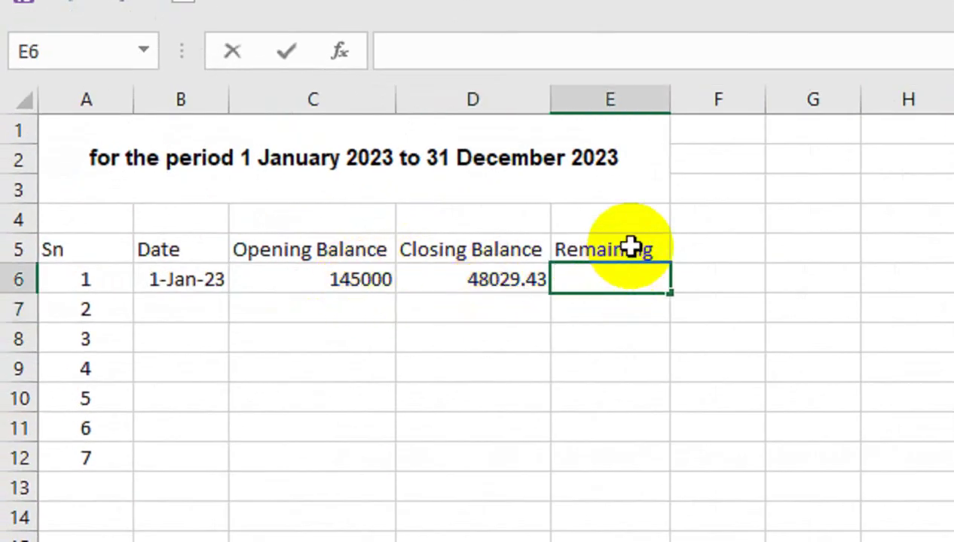
Rename the Remaining header in E5 to Expesne
{"action": "left_click", "coordinate": [629, 247]}
{"action": "type", "text": "eXPESNE"}
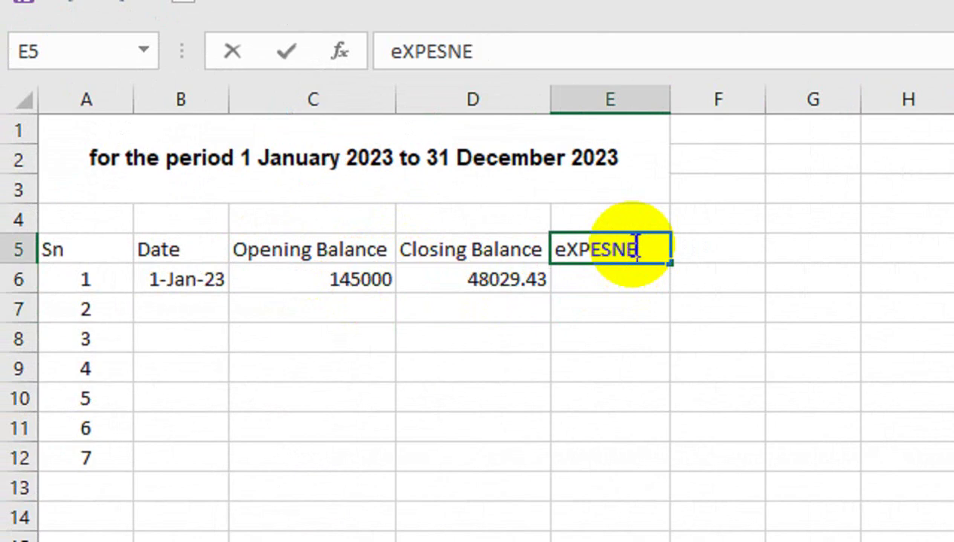
{"action": "key", "text": "Return"}
Enter =C6-D6 in E6 giving 96970.57, and compare against the 1-jan-23 sheet
{"action": "left_click", "coordinate": [632, 245]}
{"action": "key", "text": "Return"}
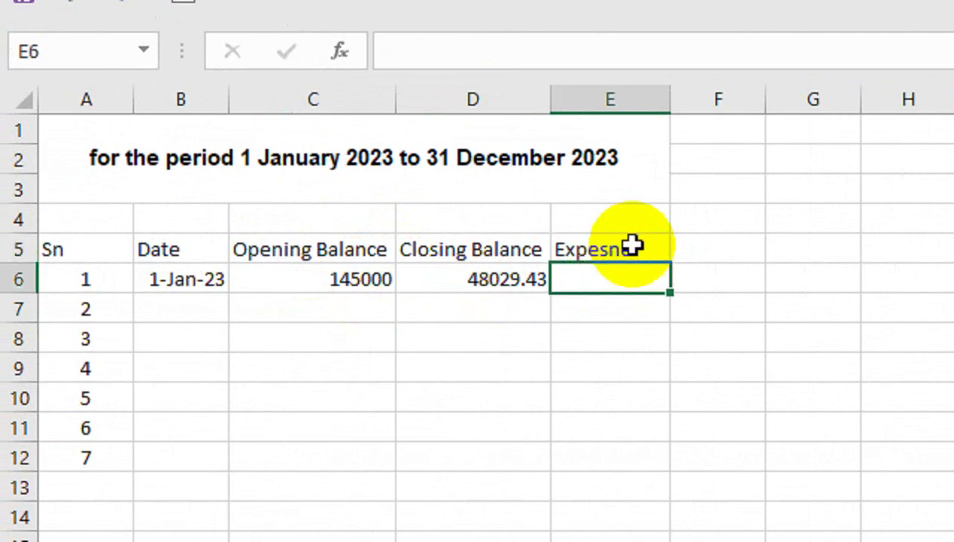
{"action": "type", "text": "="}
{"action": "key", "text": "Left"}
{"action": "key", "text": "Left"}
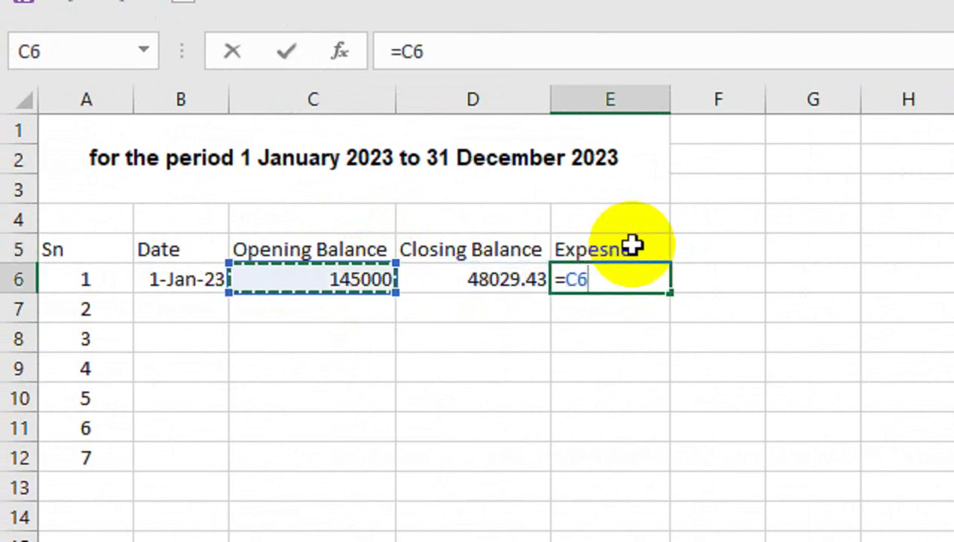
{"action": "key", "text": "Left"}
{"action": "key", "text": "Return"}
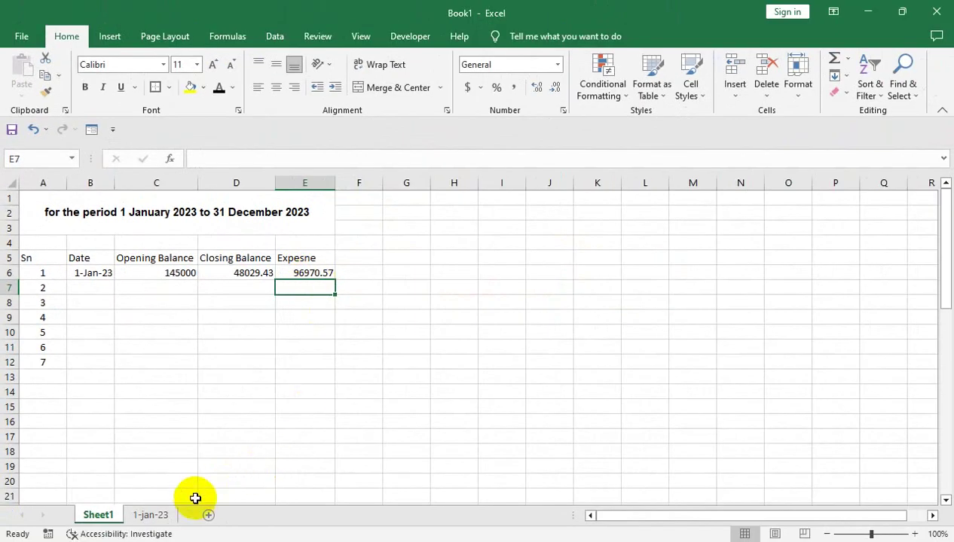
{"action": "left_click", "coordinate": [158, 509]}
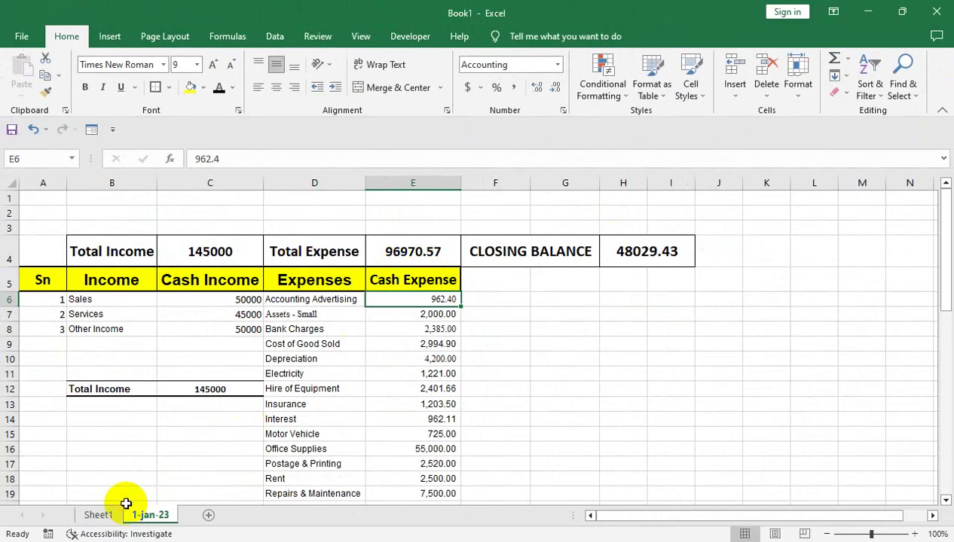
{"action": "left_click", "coordinate": [113, 514]}
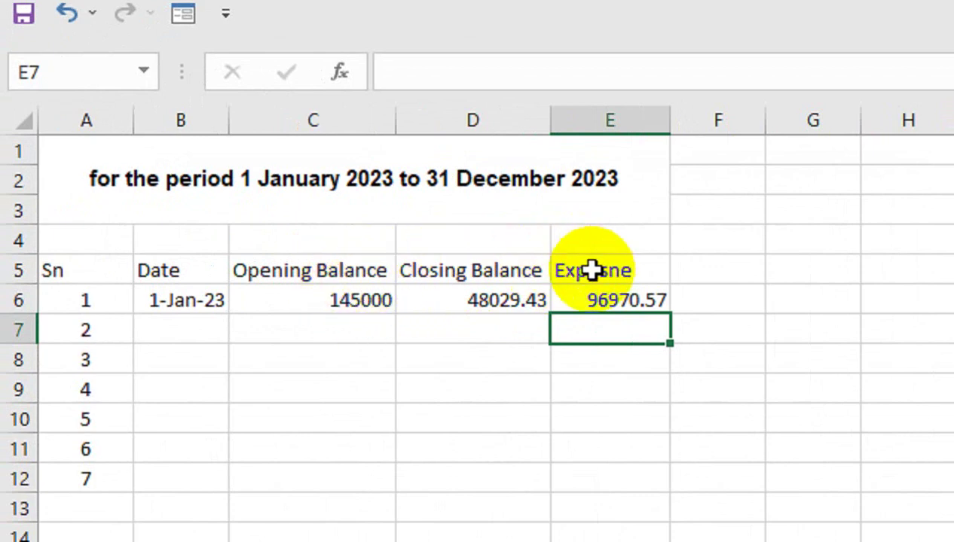
Swap the header/value pairs so Expesne sits in column D and Closing Balance in column E
{"action": "double_click", "coordinate": [593, 270]}
{"action": "left_click", "coordinate": [181, 389]}
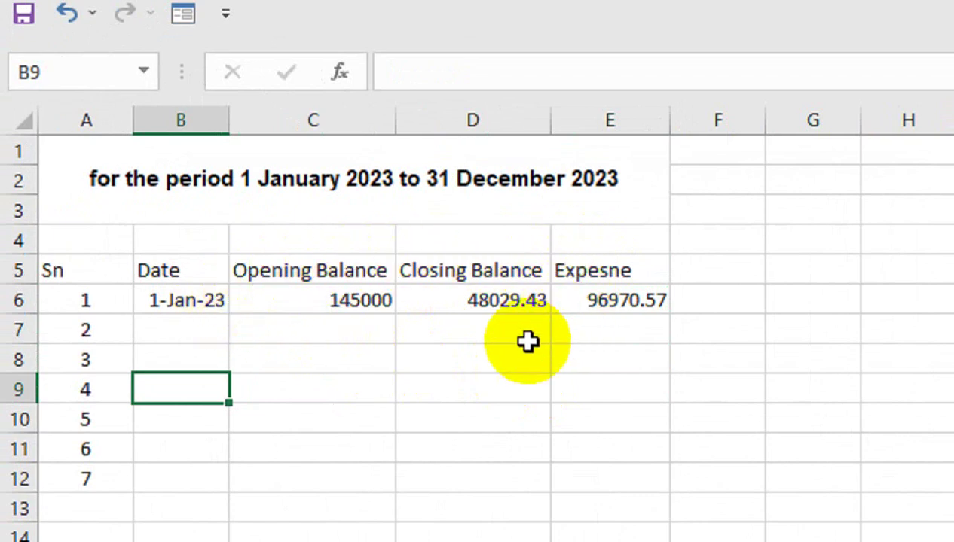
{"action": "mouse_move", "coordinate": [491, 277]}
{"action": "left_mouse_down"}
{"action": "mouse_move", "coordinate": [489, 309]}
{"action": "mouse_move", "coordinate": [502, 330]}
{"action": "mouse_move", "coordinate": [610, 359]}
{"action": "left_mouse_up"}
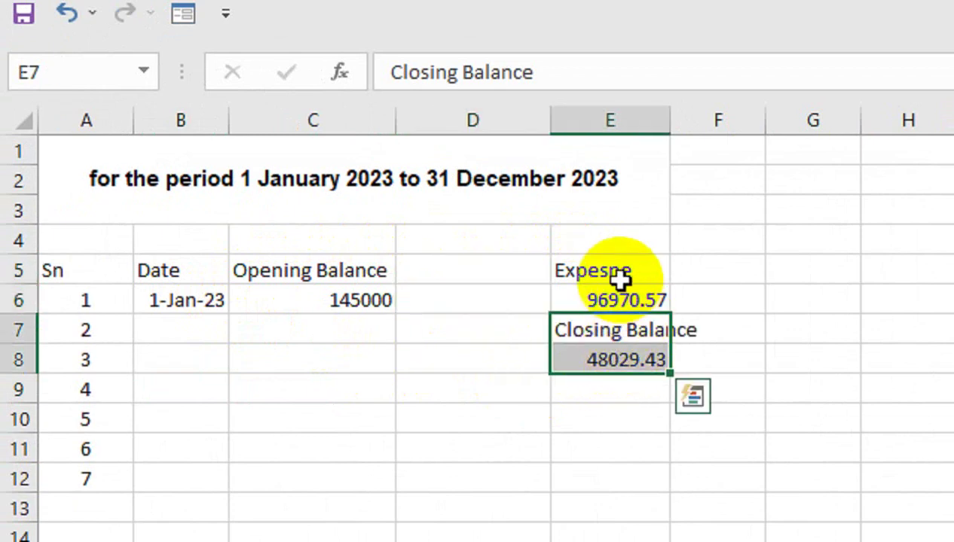
{"action": "left_click_drag", "start_coordinate": [618, 272], "coordinate": [620, 298]}
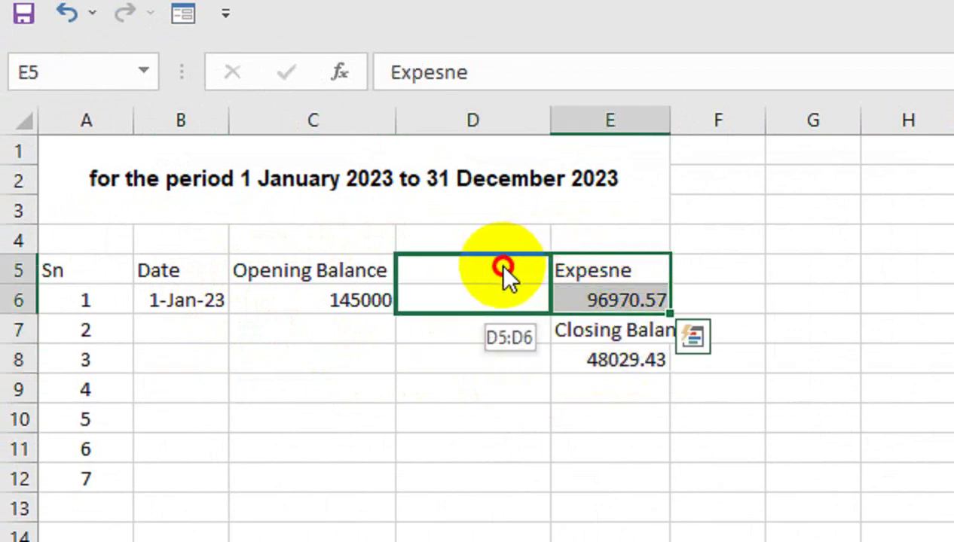
{"action": "left_click_drag", "start_coordinate": [629, 256], "coordinate": [505, 279]}
{"action": "left_click", "coordinate": [601, 337]}
{"action": "left_click", "coordinate": [603, 356]}
{"action": "left_click_drag", "start_coordinate": [607, 336], "coordinate": [606, 360]}
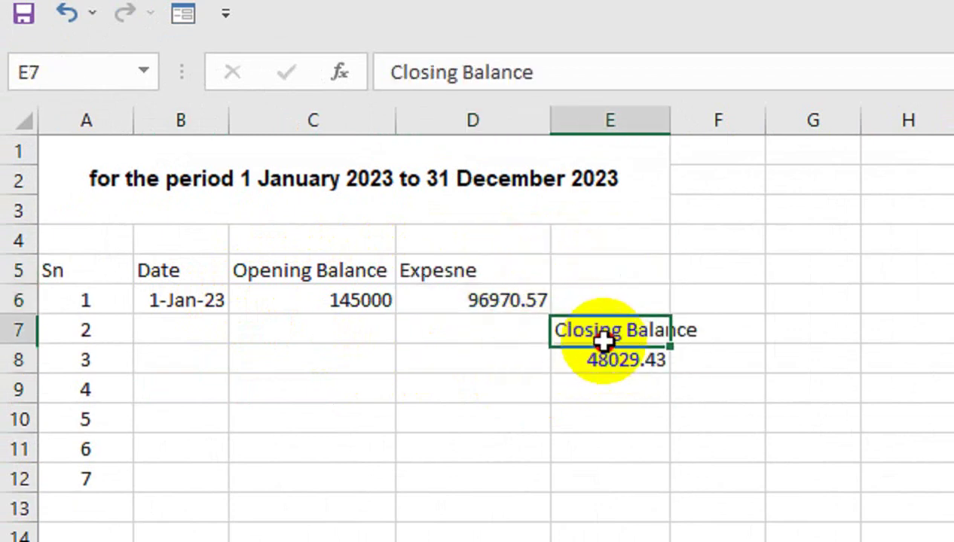
{"action": "left_click_drag", "start_coordinate": [614, 320], "coordinate": [614, 283]}
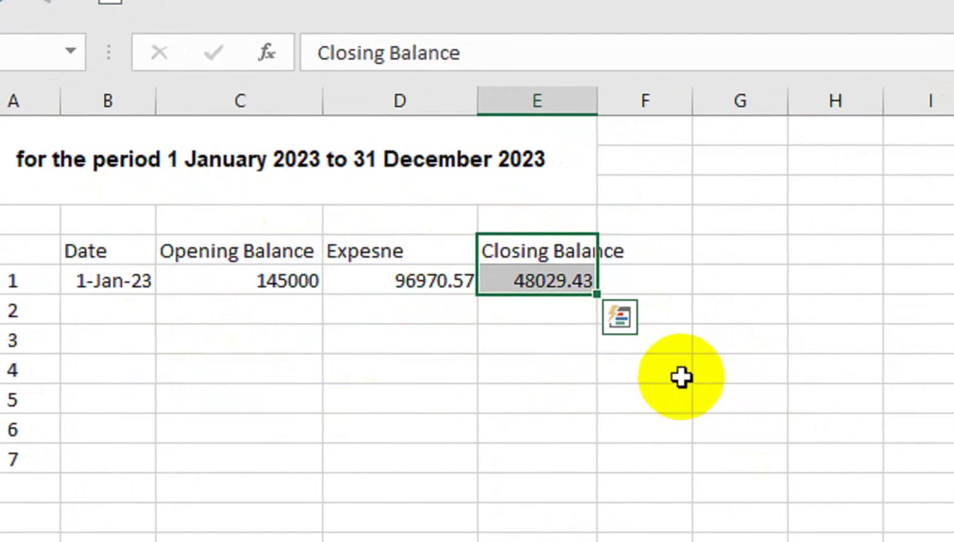
Auto-fit column E, rename the Opening Balance header to Total Income, and heighten the header row
{"action": "double_click", "coordinate": [670, 121]}
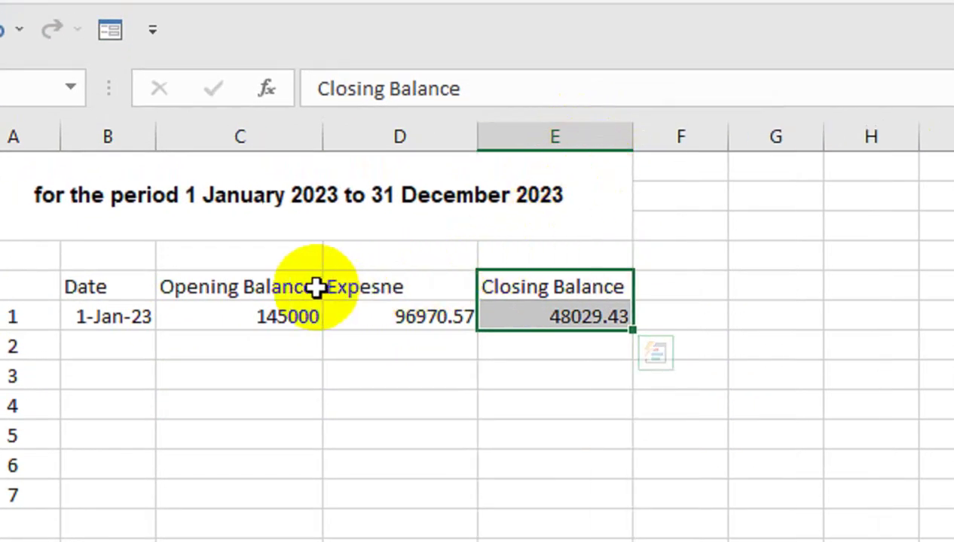
{"action": "left_click", "coordinate": [273, 287]}
{"action": "type", "text": "Total Income"}
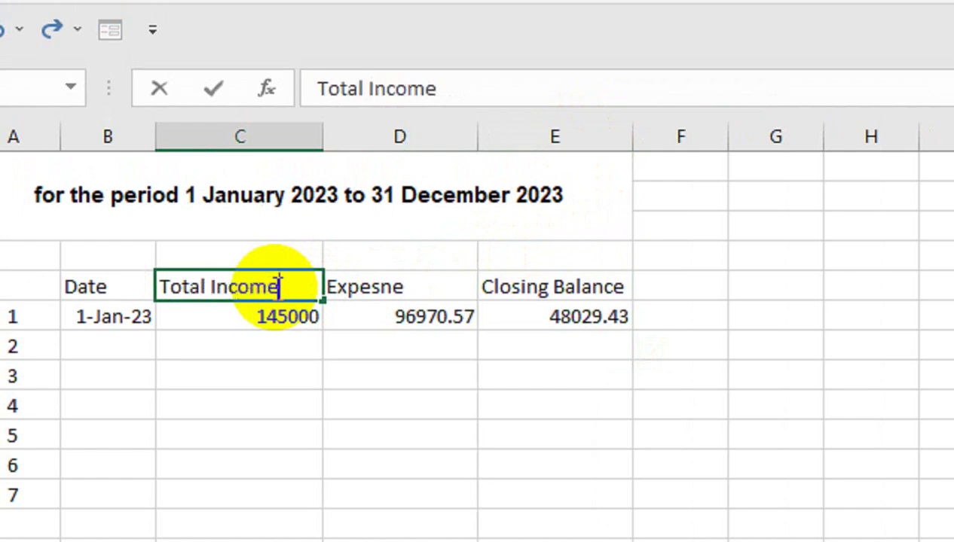
{"action": "key", "text": "Return"}
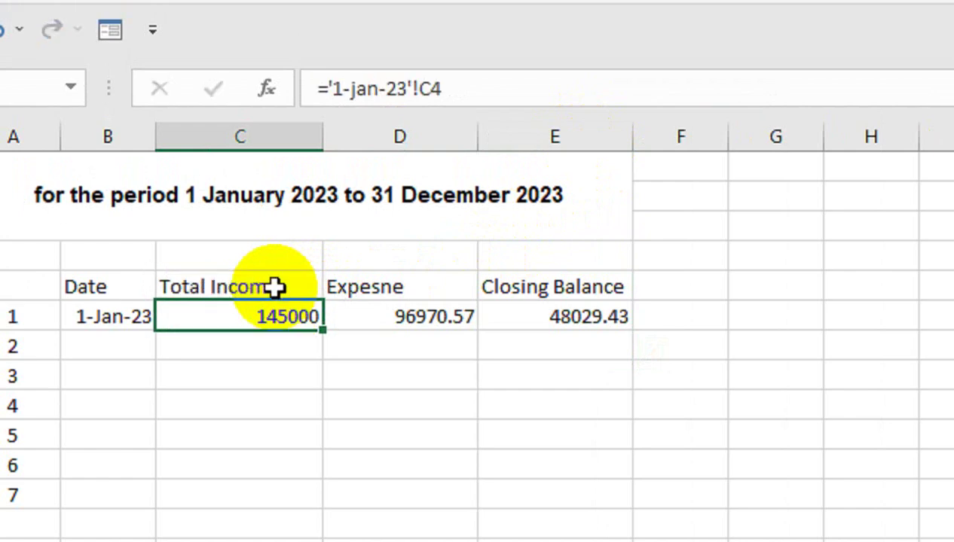
{"action": "mouse_move", "coordinate": [36, 301]}
{"action": "left_mouse_down"}
{"action": "mouse_move", "coordinate": [36, 323]}
{"action": "mouse_move", "coordinate": [626, 307]}
{"action": "left_mouse_up"}
Make headers A5:E5 centred, middle-aligned and bold, in white text on dark blue fill
{"action": "left_click", "coordinate": [552, 175]}
{"action": "left_click", "coordinate": [552, 130]}
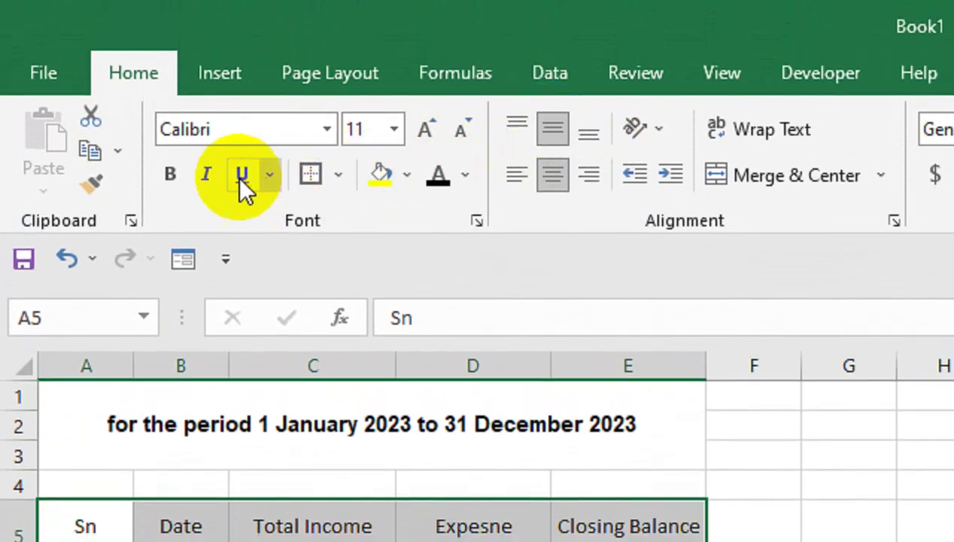
{"action": "left_click", "coordinate": [167, 179]}
{"action": "left_click", "coordinate": [406, 175]}
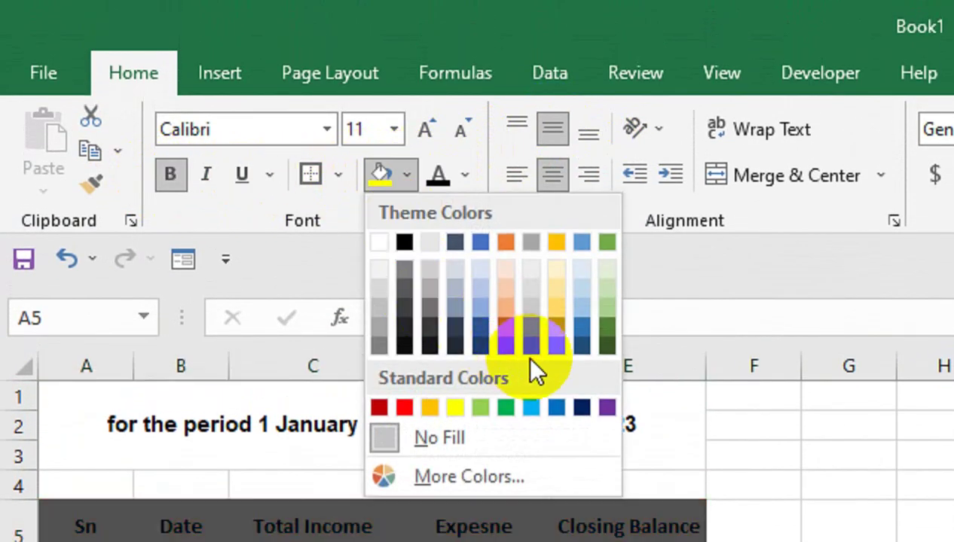
{"action": "left_click", "coordinate": [581, 408]}
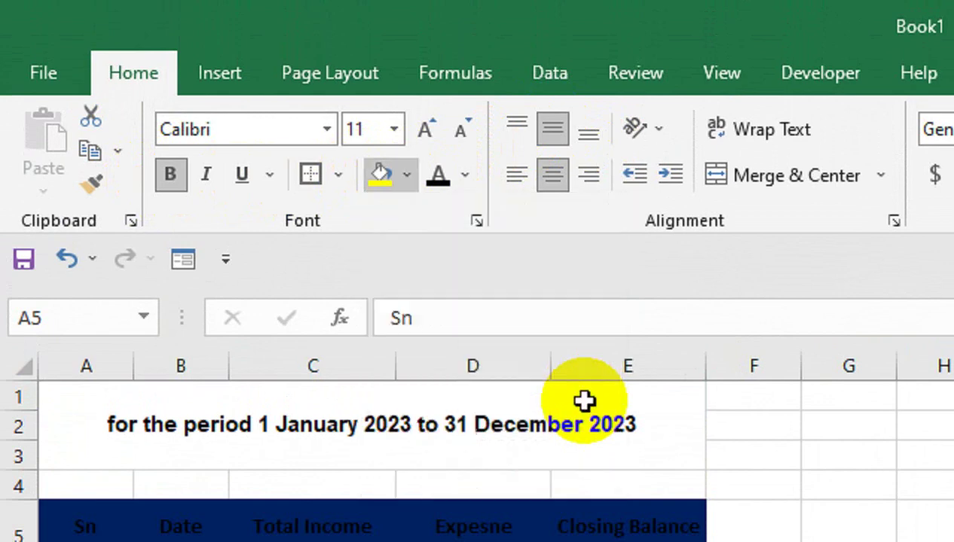
{"action": "left_click", "coordinate": [467, 180]}
{"action": "left_click", "coordinate": [437, 276]}
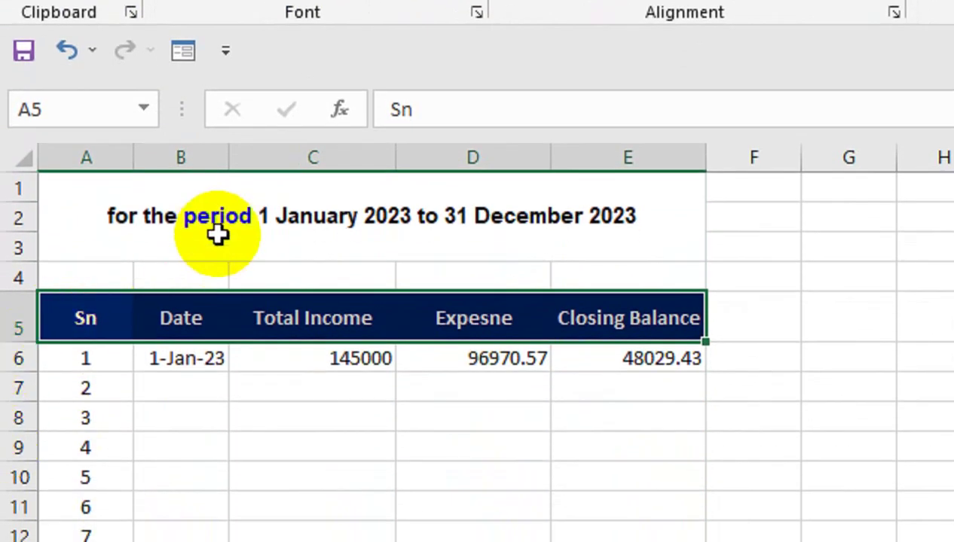
Give the merged title block a black fill and enlarge its text to size 12
{"action": "left_click", "coordinate": [220, 440]}
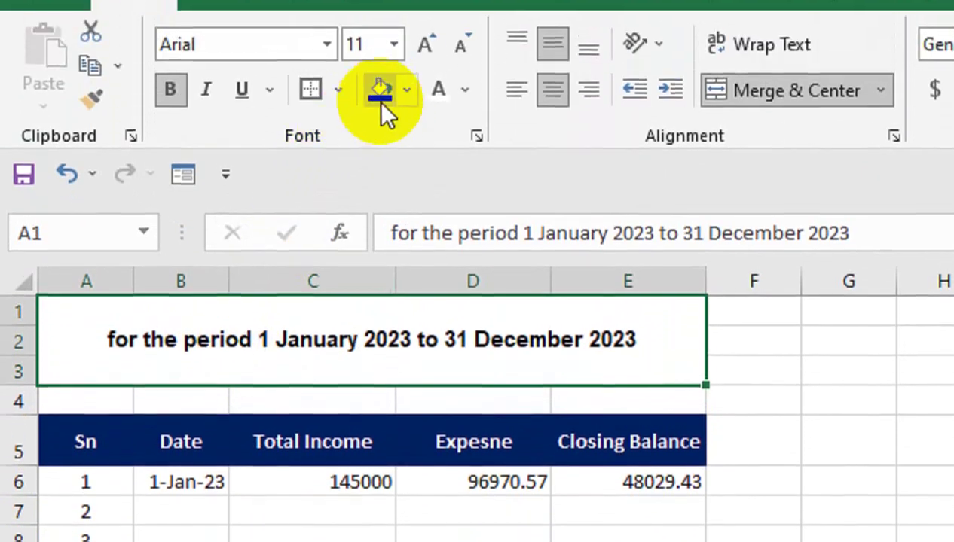
{"action": "left_click", "coordinate": [406, 91]}
{"action": "left_click", "coordinate": [408, 155]}
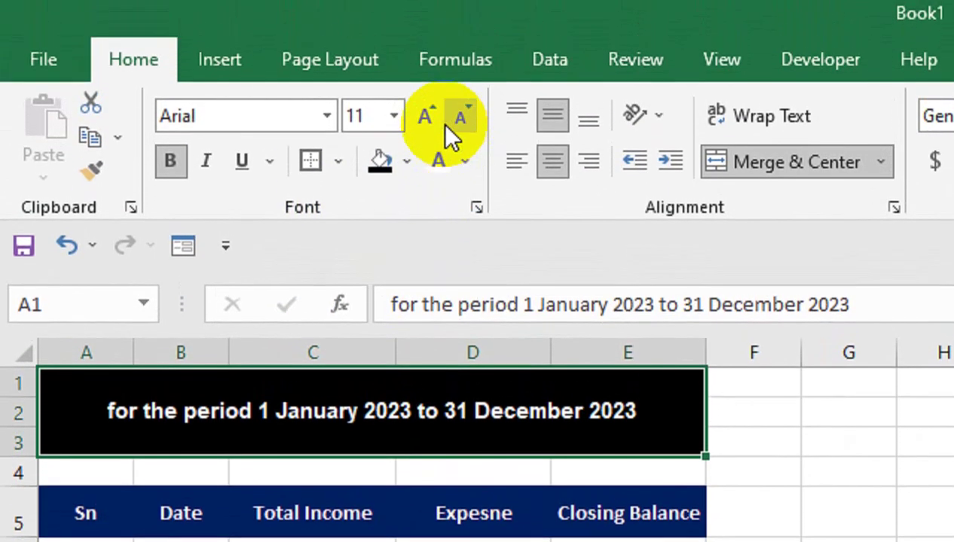
{"action": "left_click", "coordinate": [425, 75]}
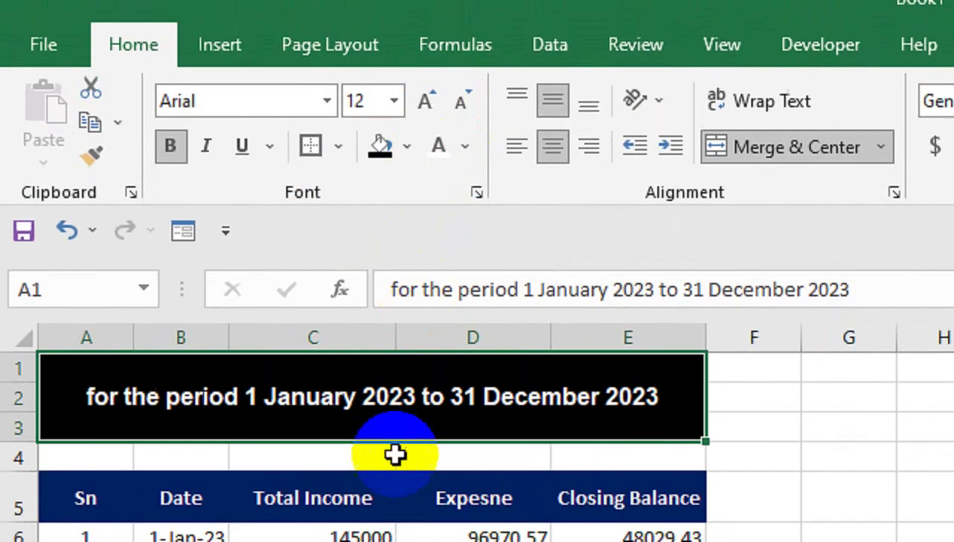
{"action": "left_click", "coordinate": [376, 536]}
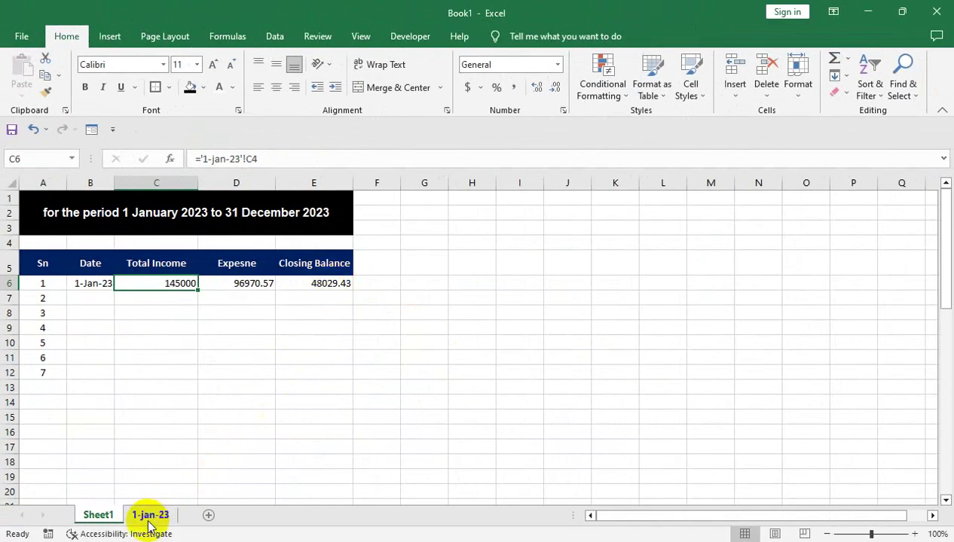
Duplicate the 1-jan-23 sheet with Move or Copy and place the copy after it
{"action": "left_click", "coordinate": [150, 515]}
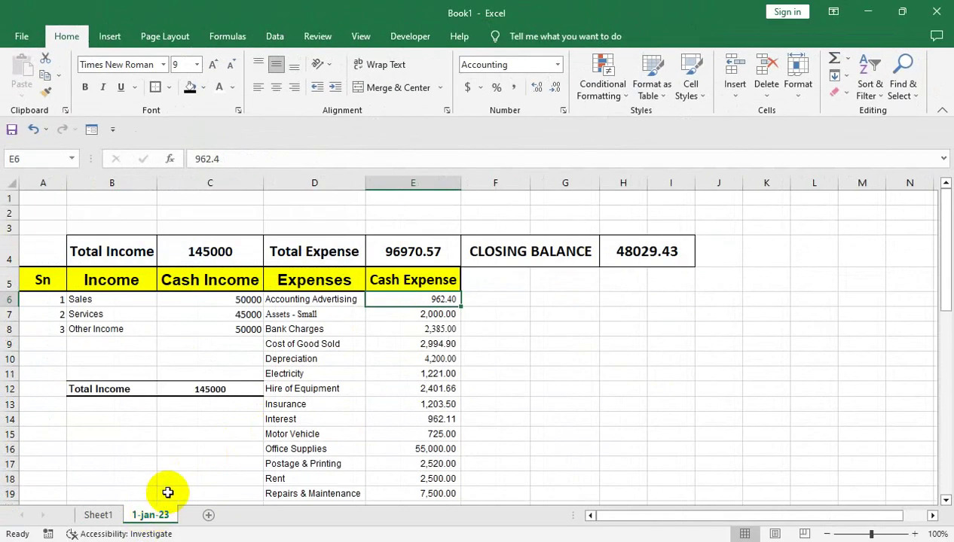
{"action": "left_click", "coordinate": [641, 251]}
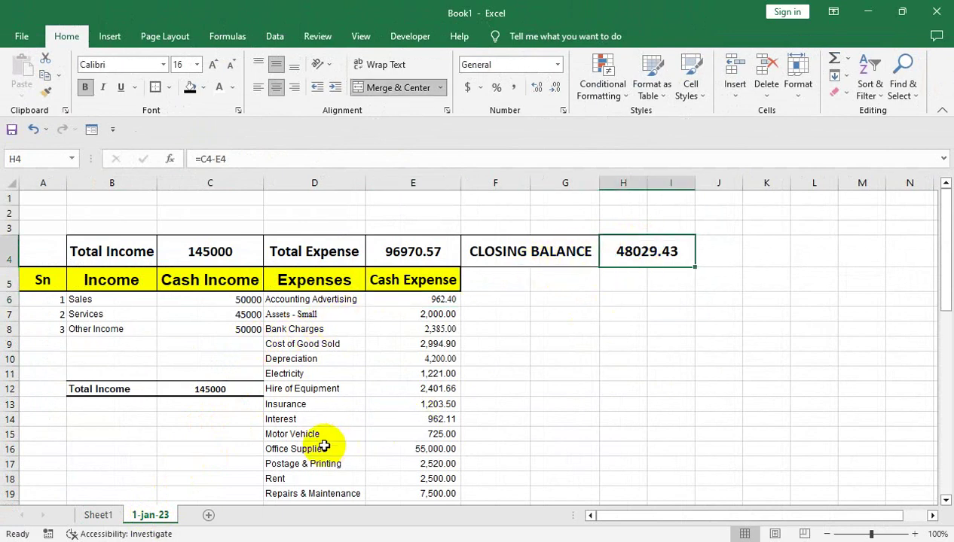
{"action": "left_click", "coordinate": [105, 514]}
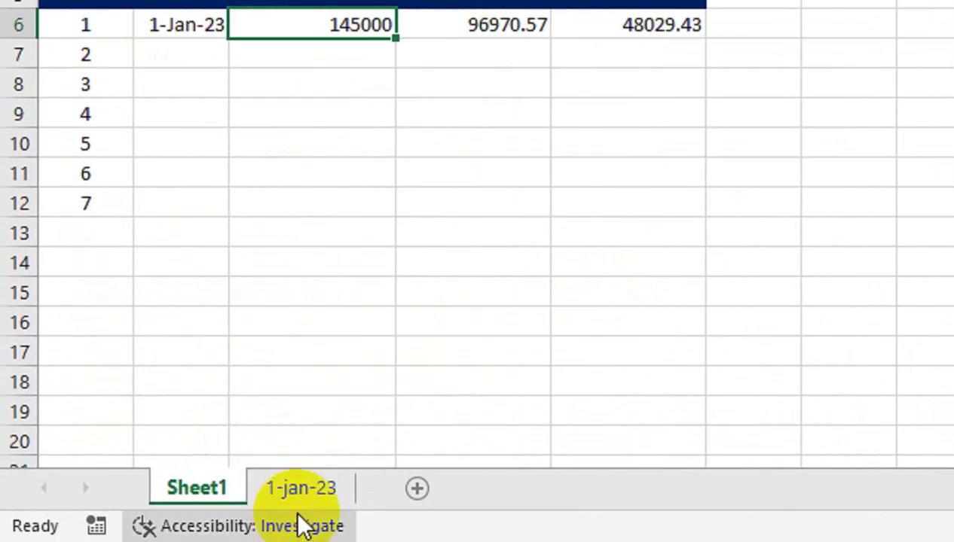
{"action": "left_click", "coordinate": [151, 517]}
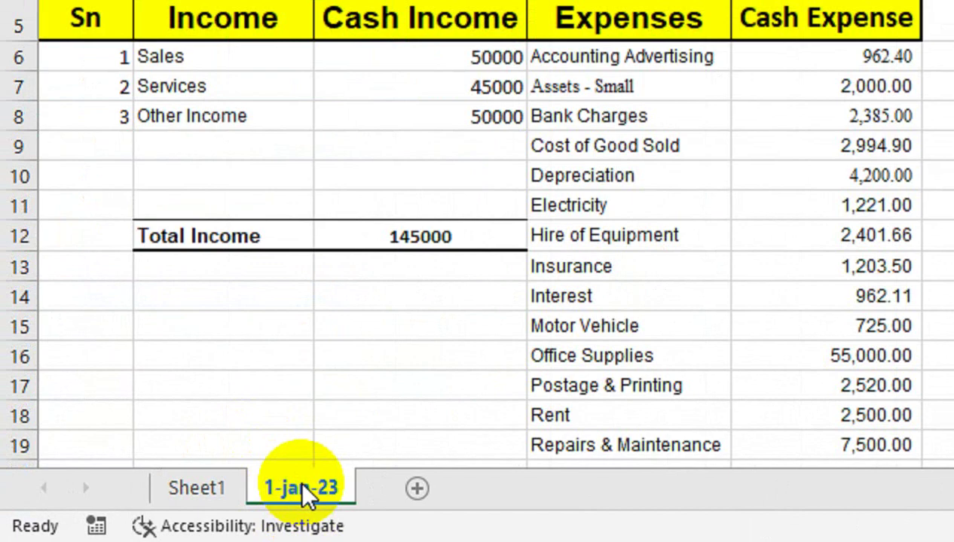
{"action": "right_click", "coordinate": [309, 493]}
{"action": "left_click", "coordinate": [497, 241]}
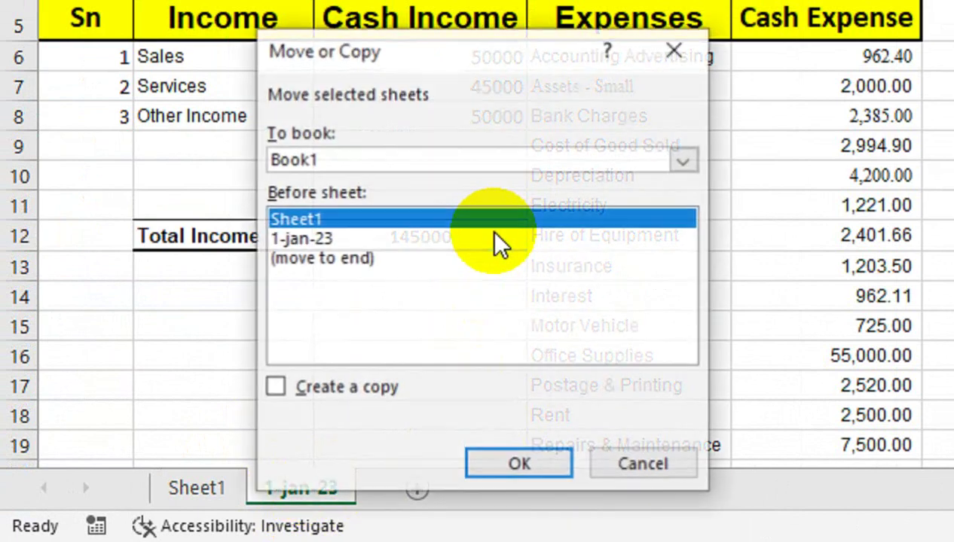
{"action": "left_click", "coordinate": [331, 389]}
{"action": "left_click", "coordinate": [474, 469]}
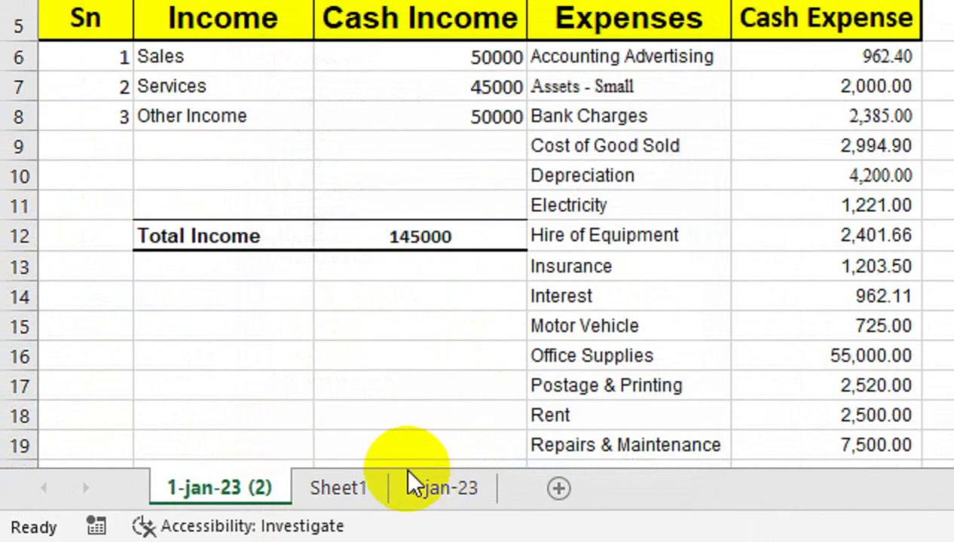
{"action": "left_click_drag", "start_coordinate": [251, 497], "coordinate": [521, 487]}
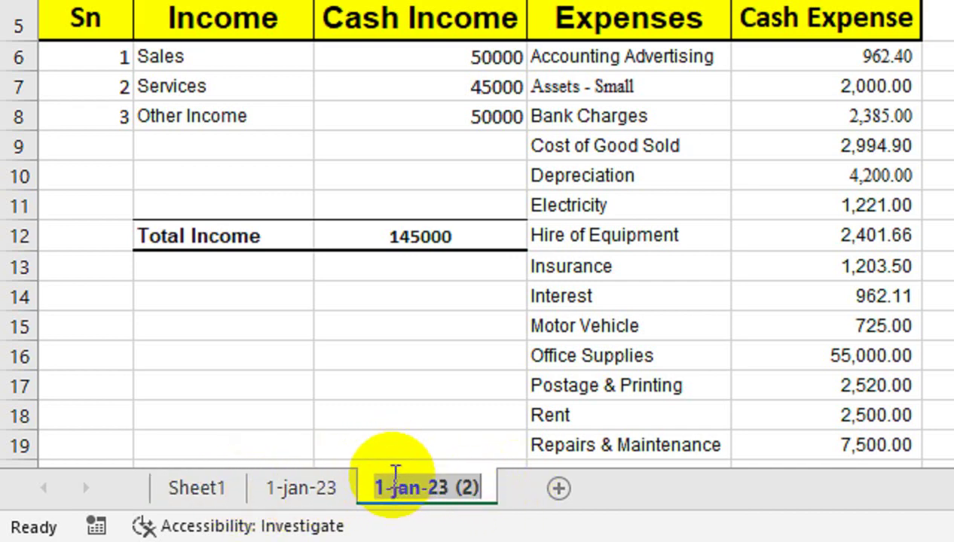
Rename the copied sheet '1-jan-23 (2)' to 2-jan-23
{"action": "left_click", "coordinate": [390, 476]}
{"action": "key", "text": "BackSpace"}
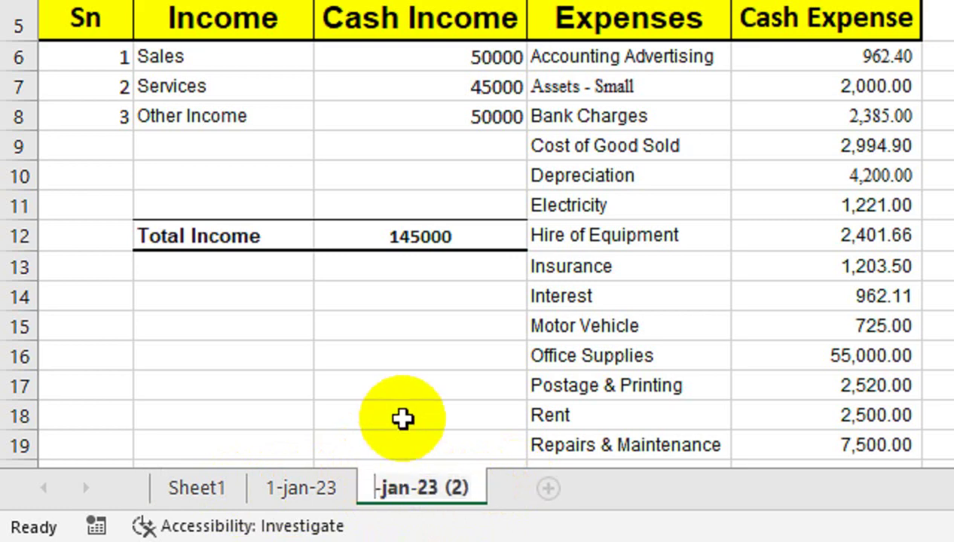
{"action": "type", "text": "2"}
{"action": "left_click_drag", "start_coordinate": [452, 486], "coordinate": [490, 508]}
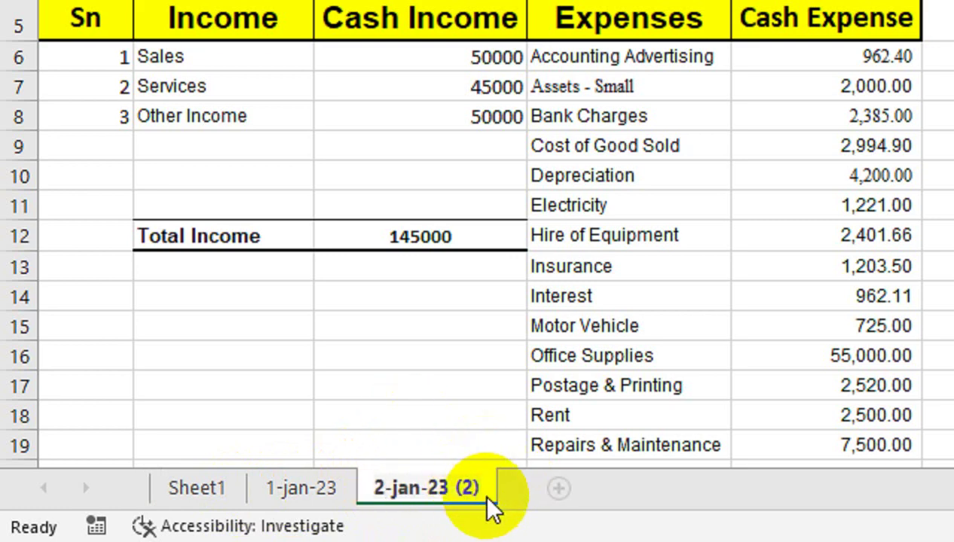
{"action": "left_click", "coordinate": [486, 490]}
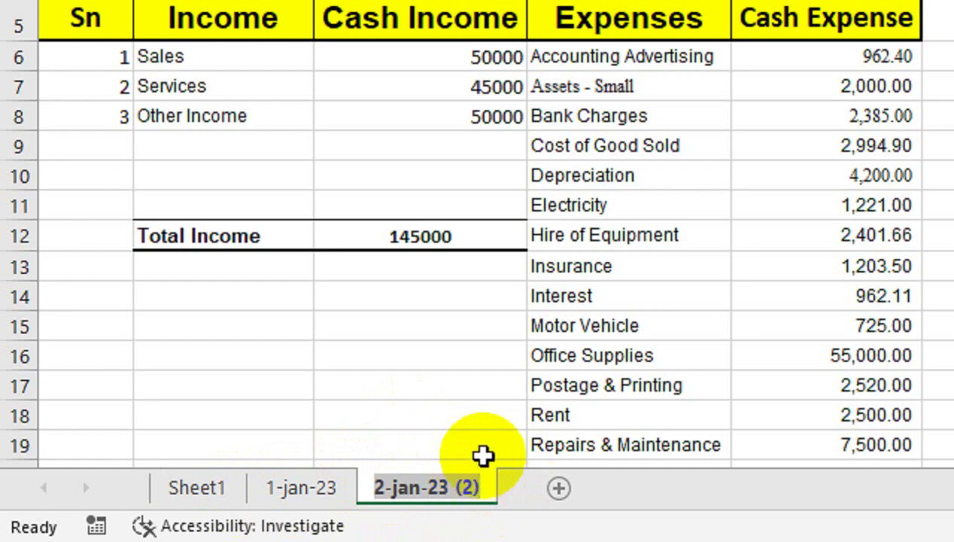
{"action": "key", "text": "Return"}
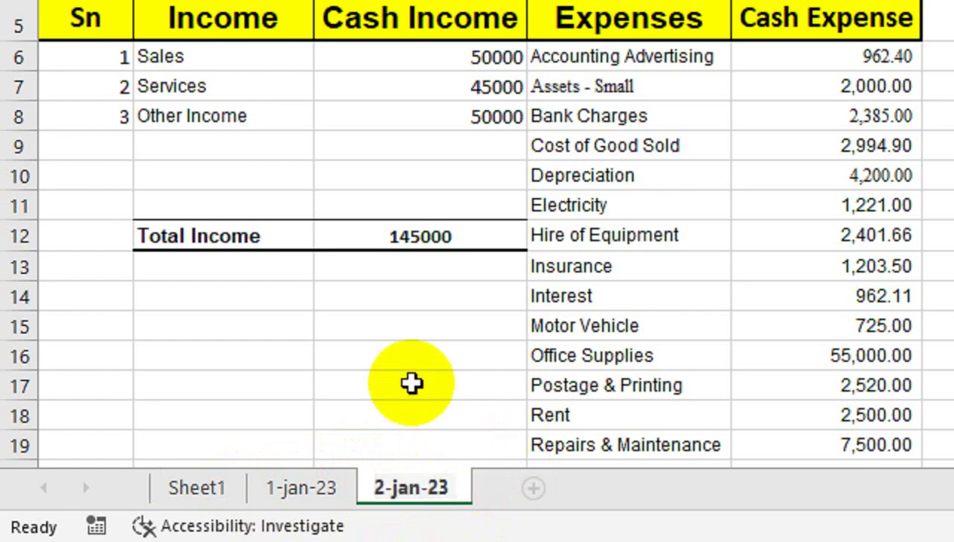
{"action": "left_click", "coordinate": [409, 384]}
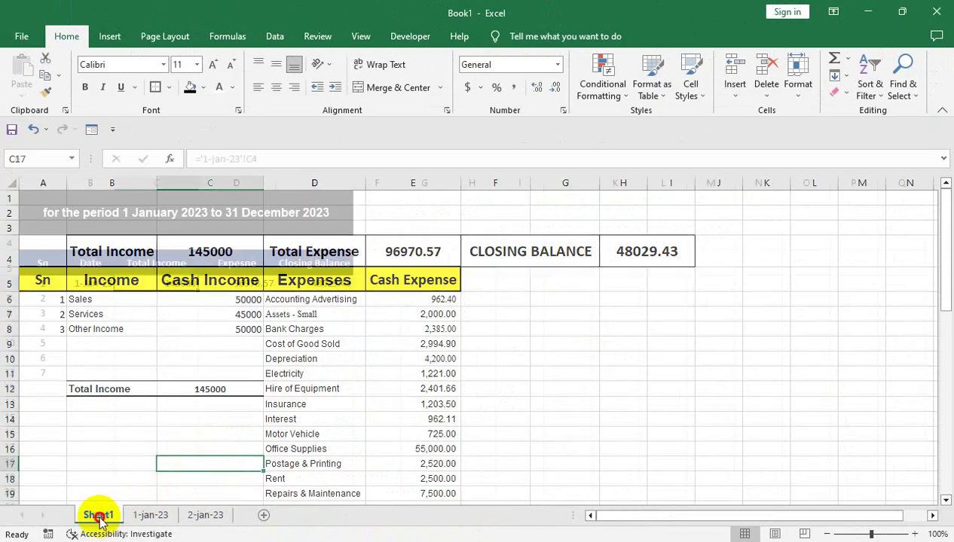
Enter 2-Jan-23 in Sheet1 cell B7, correcting the year that came out as 2002
{"action": "left_click", "coordinate": [97, 515]}
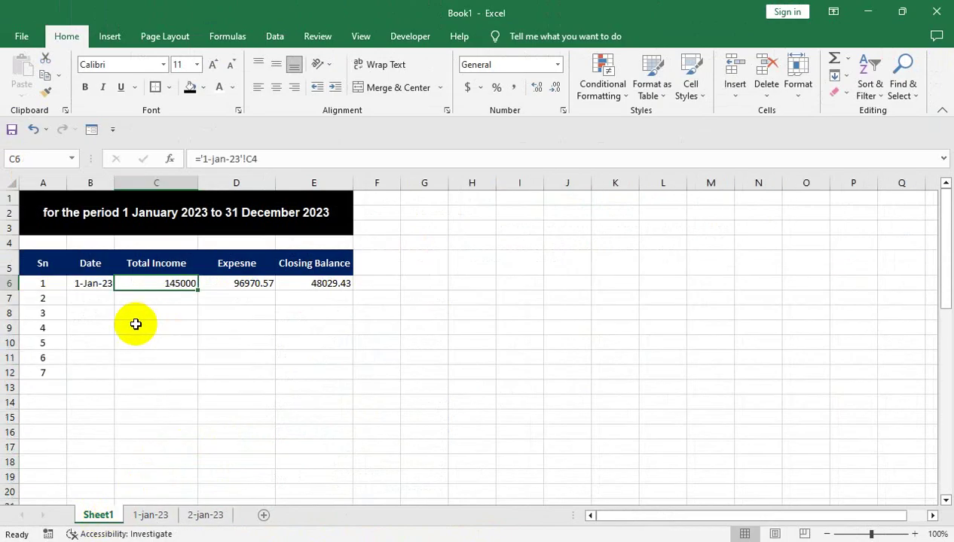
{"action": "left_click", "coordinate": [102, 294]}
{"action": "type", "text": "2-jan-"}
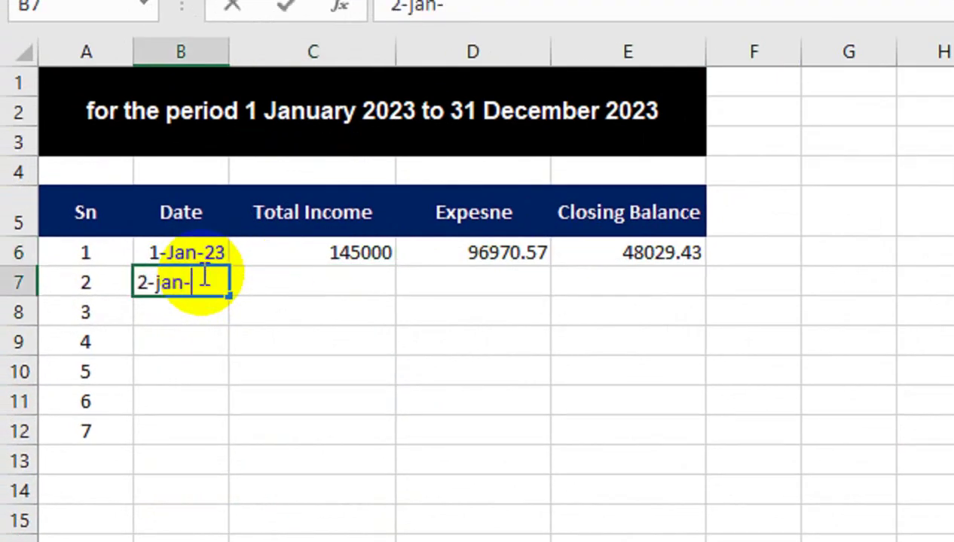
{"action": "type", "text": "2"}
{"action": "key", "text": "Return"}
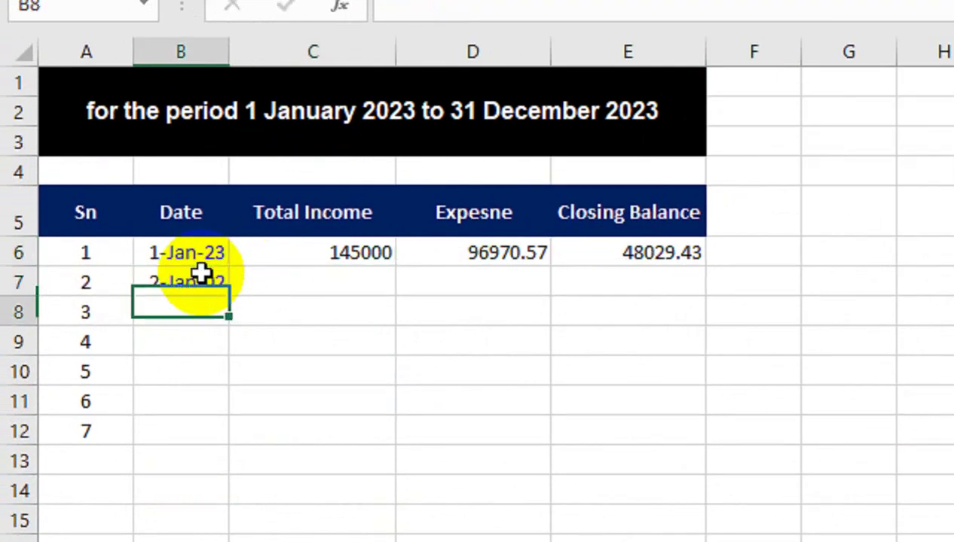
{"action": "left_click", "coordinate": [202, 274]}
{"action": "type", "text": "1/2/2023"}
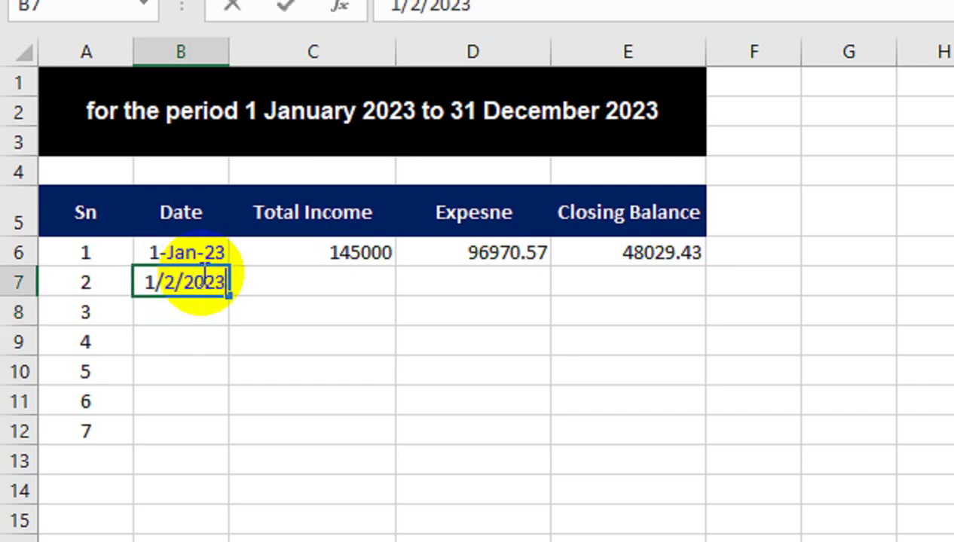
{"action": "key", "text": "Return"}
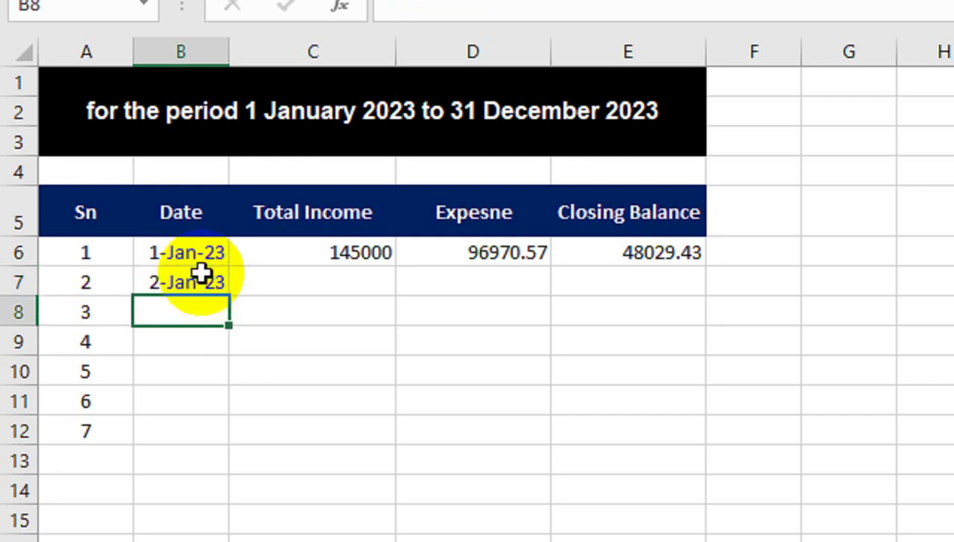
{"action": "left_click", "coordinate": [332, 273]}
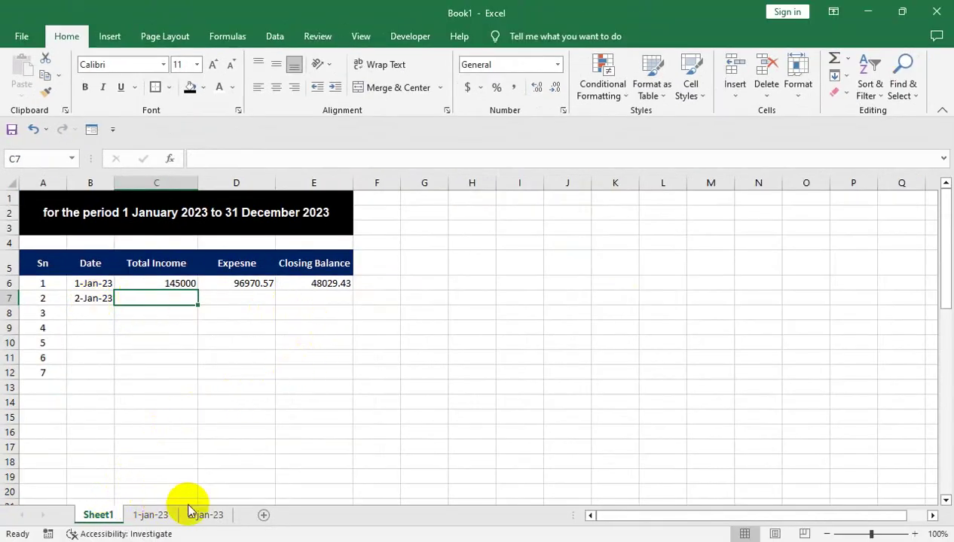
On 2-jan-23, clear income entries B6:C8, reconfirm the C12 SUM, and begin C4 with =C12
{"action": "left_click", "coordinate": [196, 517]}
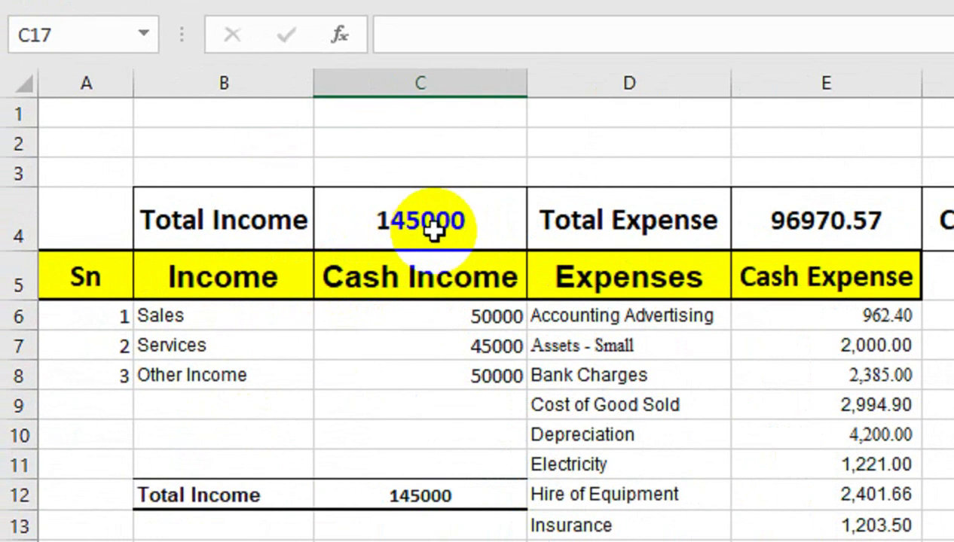
{"action": "left_click", "coordinate": [425, 218]}
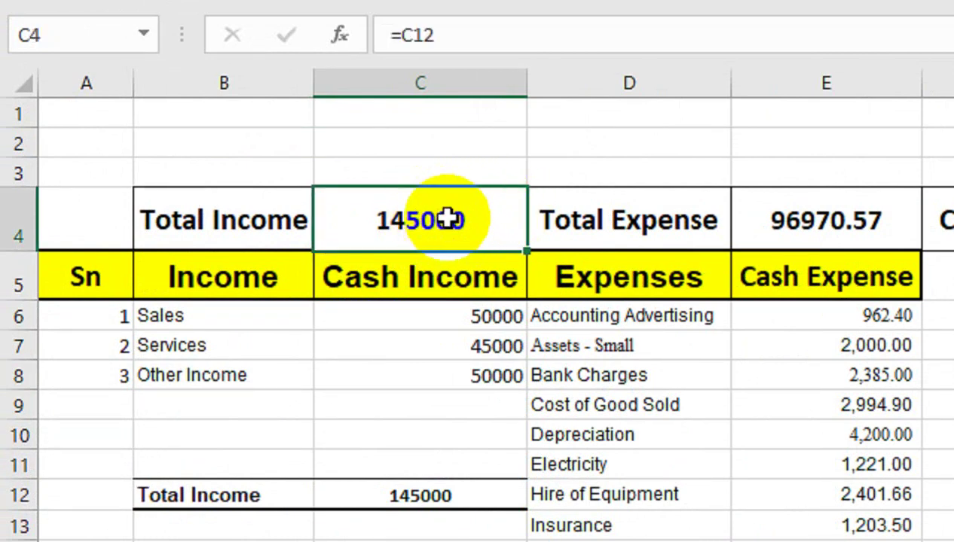
{"action": "double_click", "coordinate": [448, 219]}
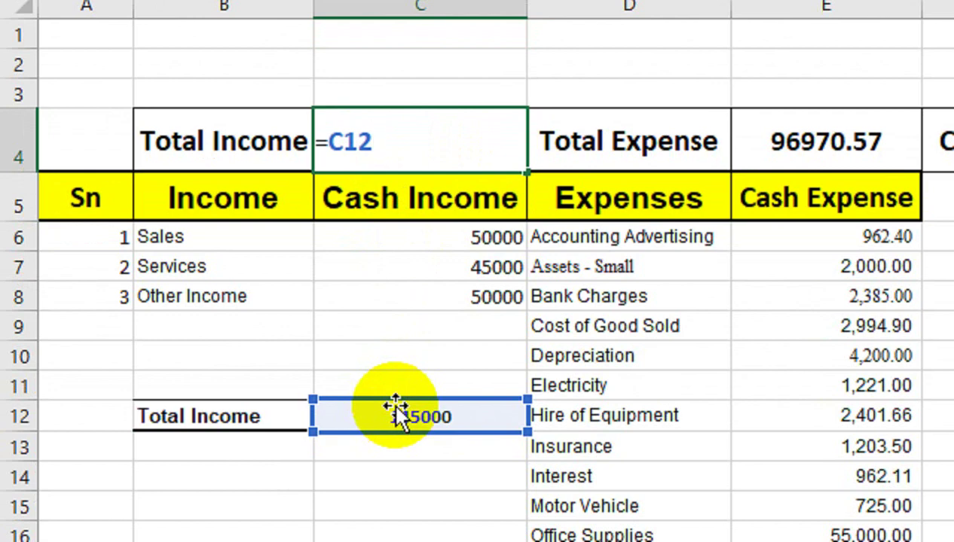
{"action": "key", "text": "Return"}
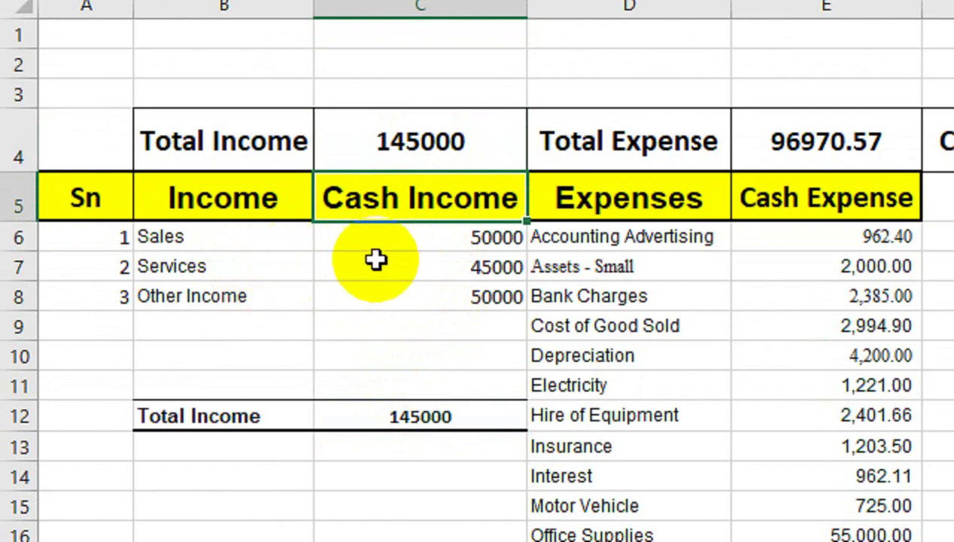
{"action": "left_click_drag", "start_coordinate": [276, 242], "coordinate": [444, 289]}
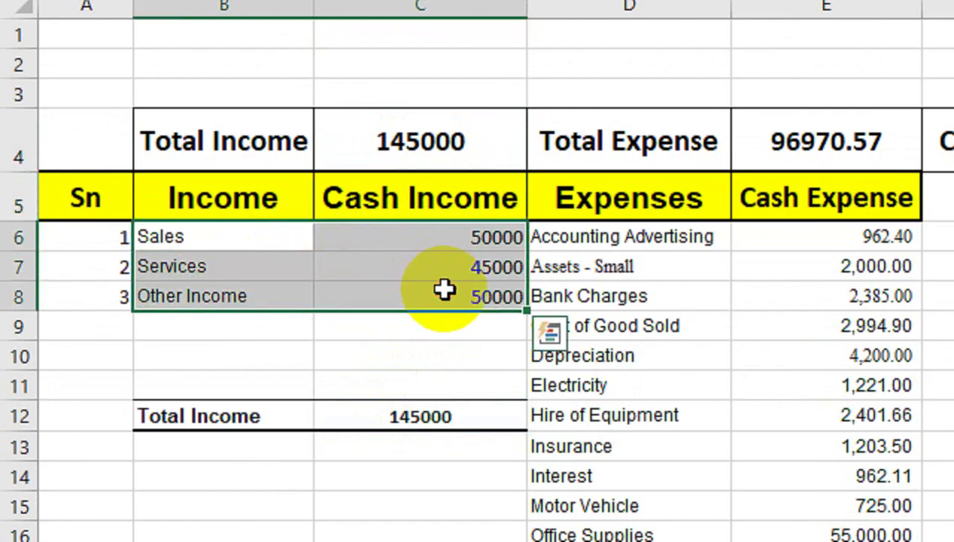
{"action": "key", "text": "Delete"}
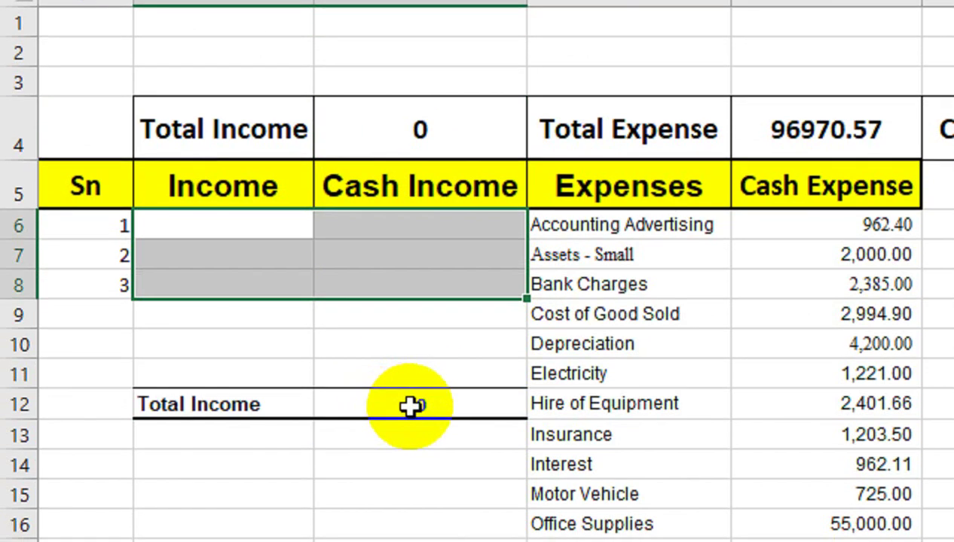
{"action": "double_click", "coordinate": [416, 403]}
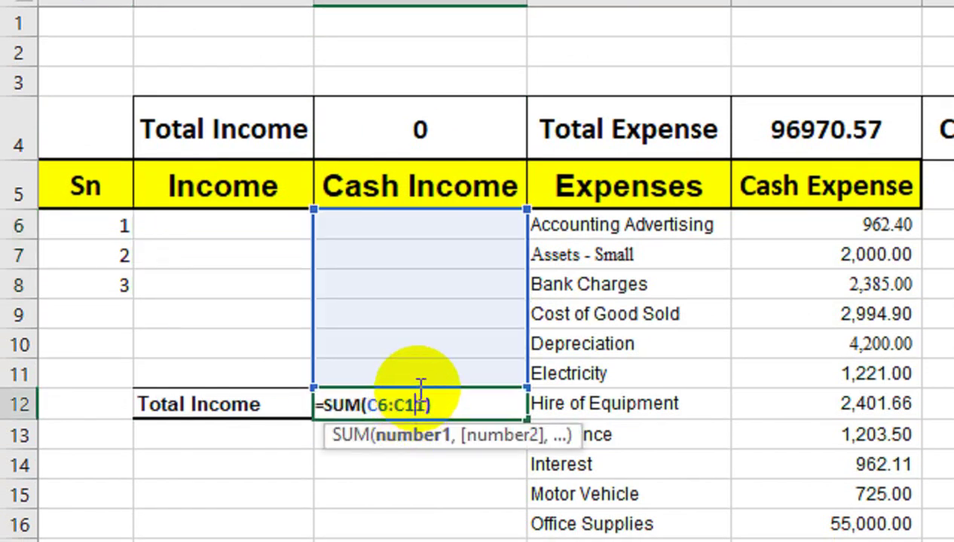
{"action": "key", "text": "Return"}
{"action": "left_click", "coordinate": [444, 128]}
{"action": "type", "text": "=C12+"}
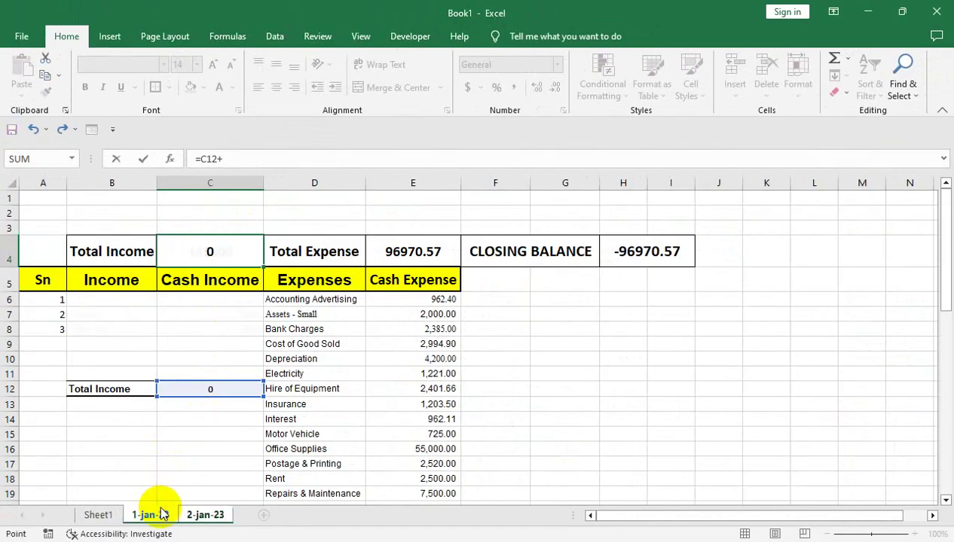
Complete C4 as =C12+'1-jan-23'!H4 so it shows 48029.43
{"action": "left_click", "coordinate": [151, 515]}
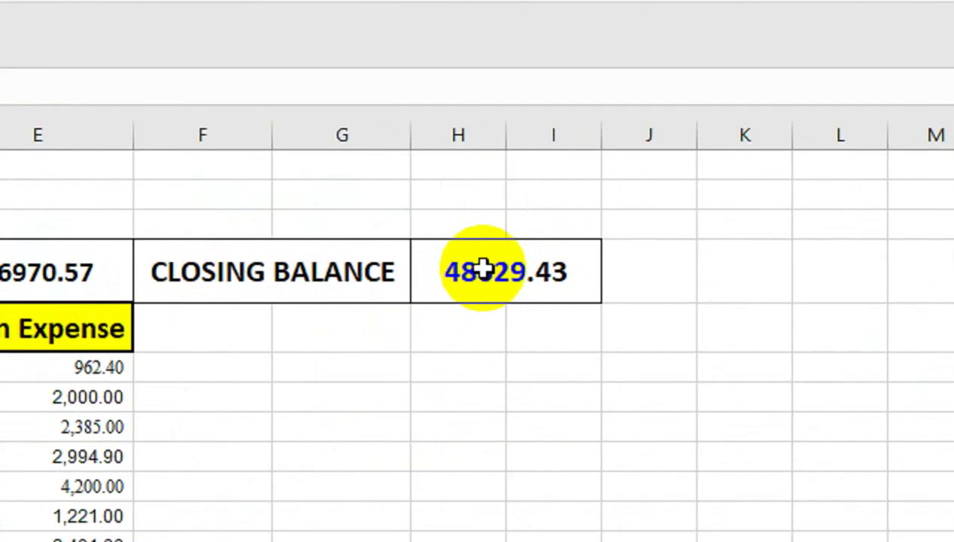
{"action": "left_click", "coordinate": [482, 269]}
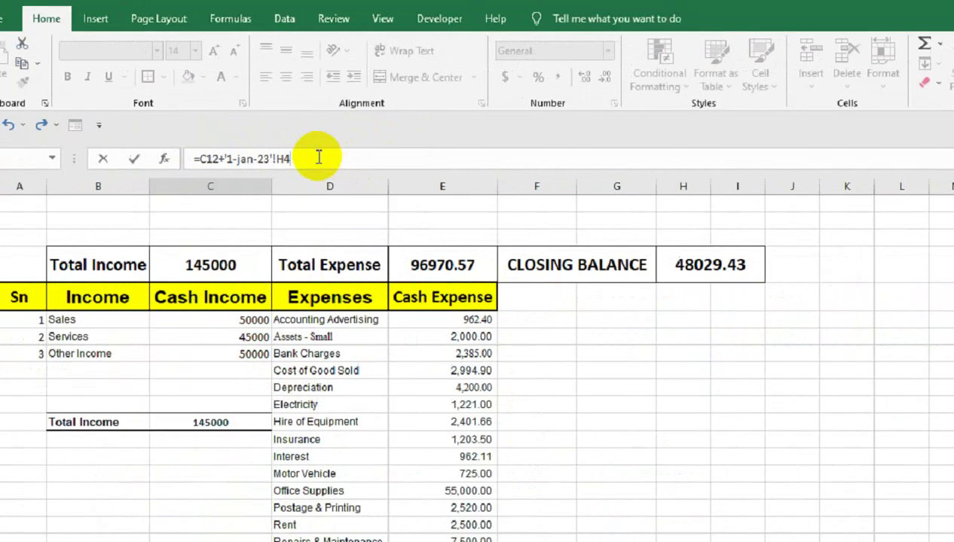
{"action": "key", "text": "Return"}
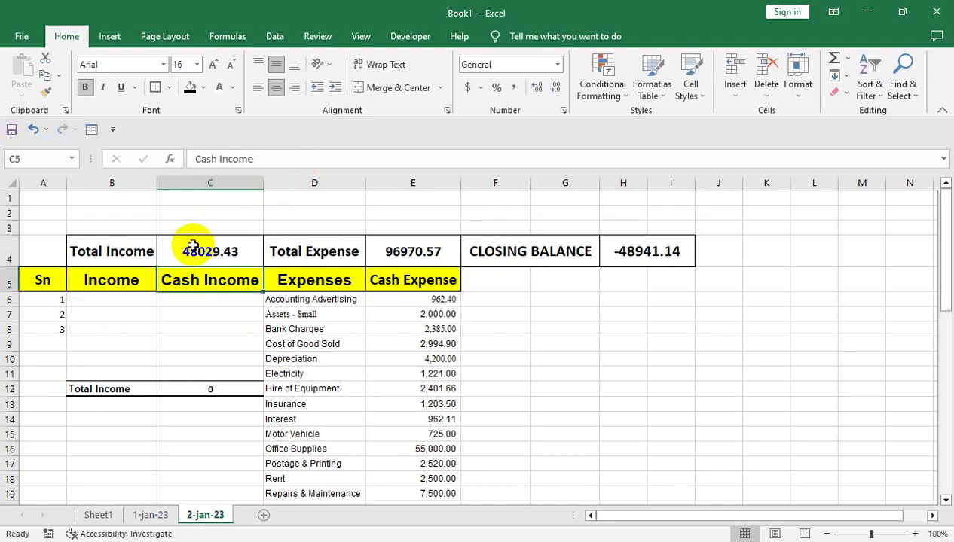
{"action": "left_click", "coordinate": [197, 250]}
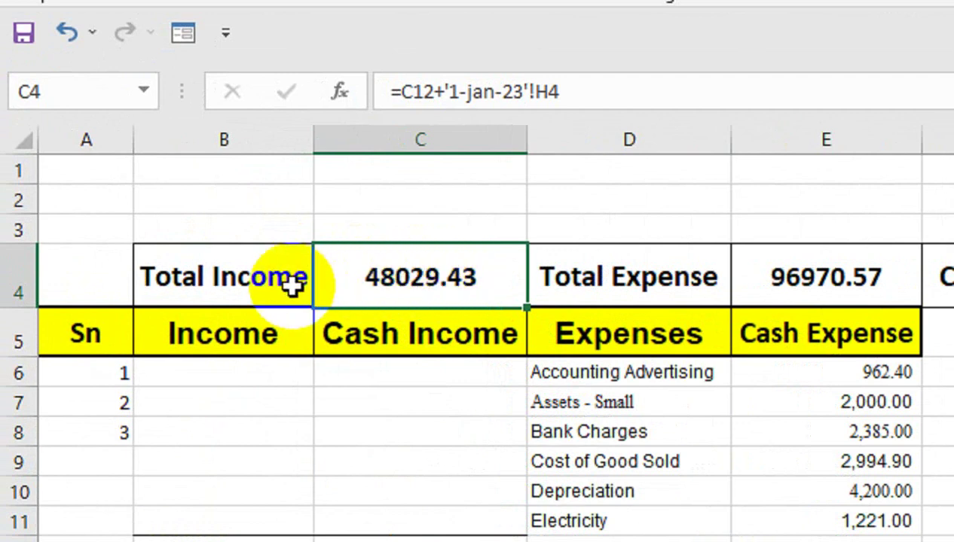
Relabel B4 as 'Opening Balance' and auto-fit column B with Alt, H, O, I
{"action": "left_click", "coordinate": [224, 235]}
{"action": "left_click", "coordinate": [197, 275]}
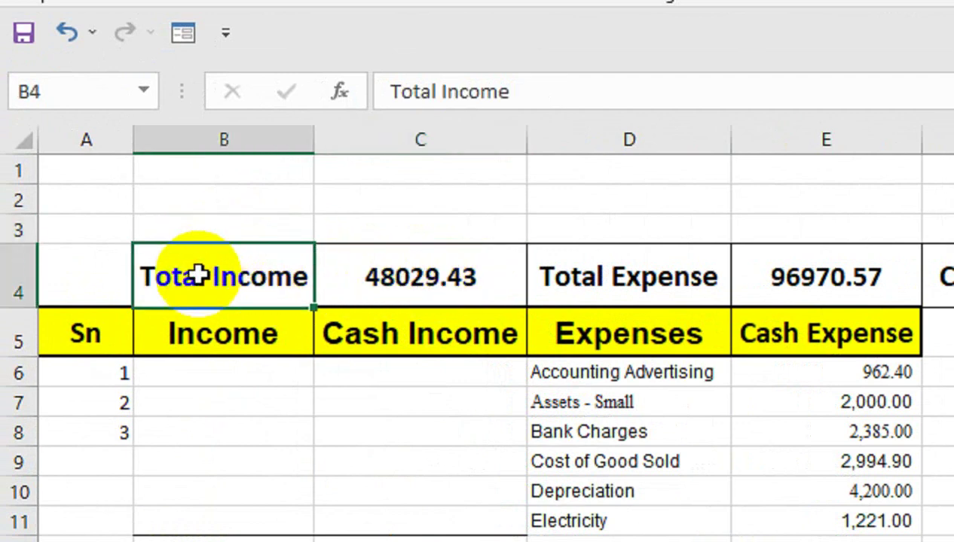
{"action": "type", "text": "Opening "}
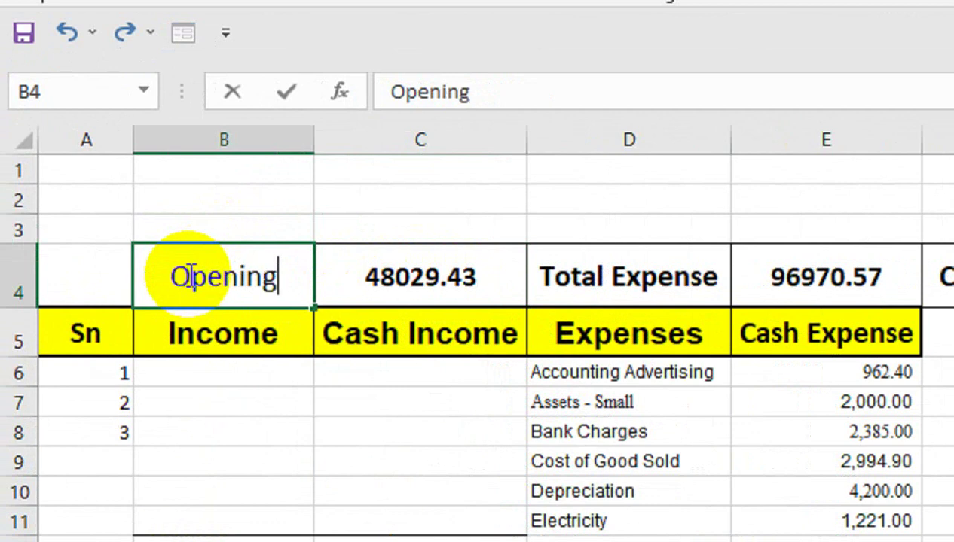
{"action": "type", "text": "Bala"}
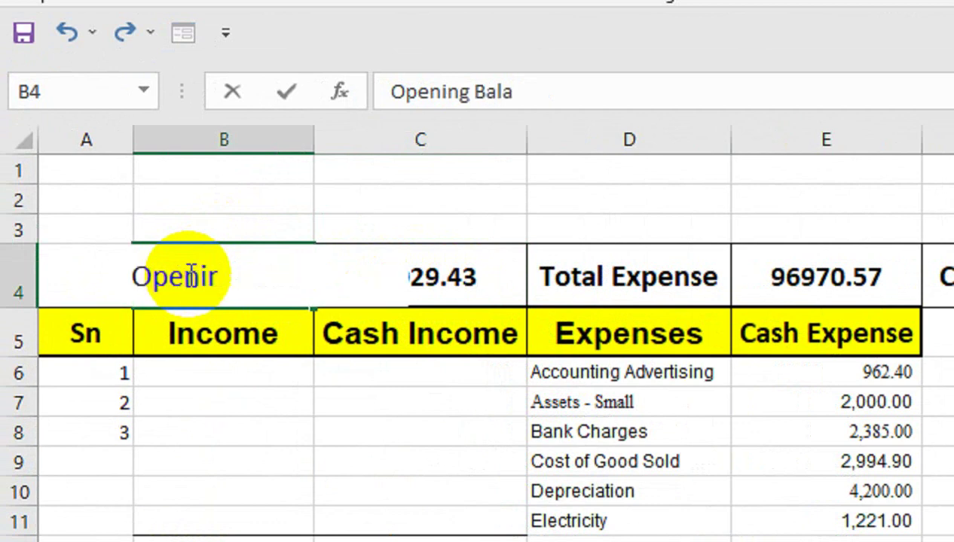
{"action": "type", "text": "nce"}
{"action": "key", "text": "Return"}
{"action": "left_click", "coordinate": [187, 275]}
{"action": "key", "text": "alt"}
{"action": "key", "text": "h"}
{"action": "key", "text": "o"}
{"action": "key", "text": "i"}
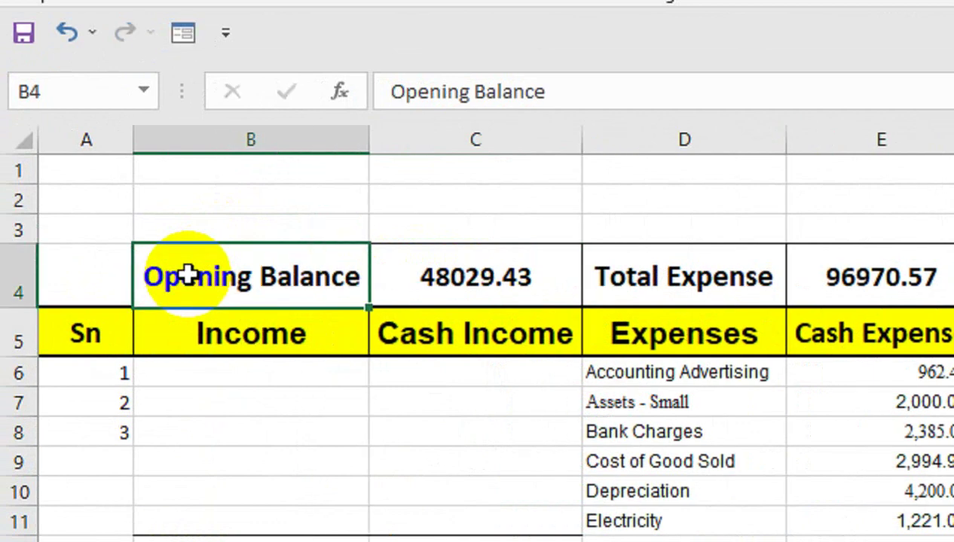
{"action": "left_click", "coordinate": [527, 263]}
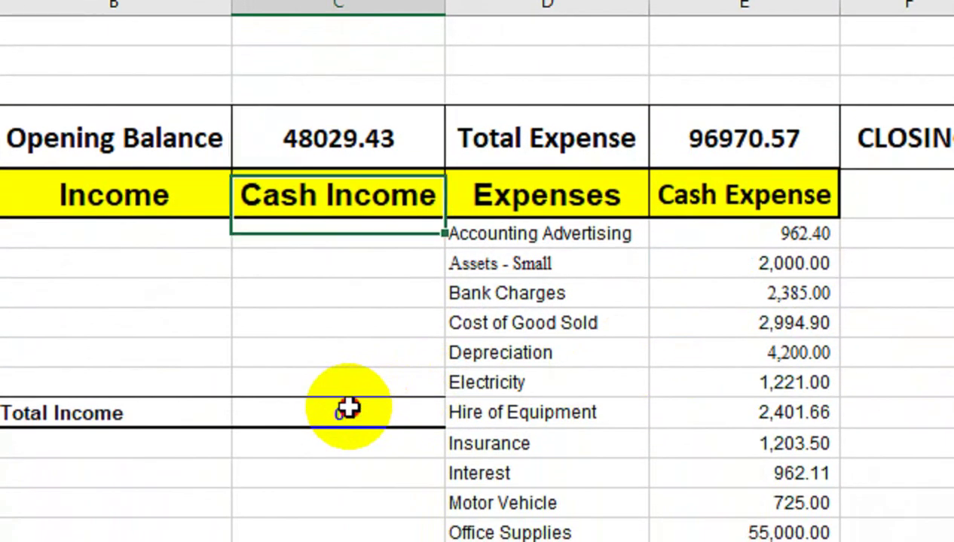
Record 5000 Services income in C6 on the 2-jan-23 sheet
{"action": "left_click", "coordinate": [347, 410]}
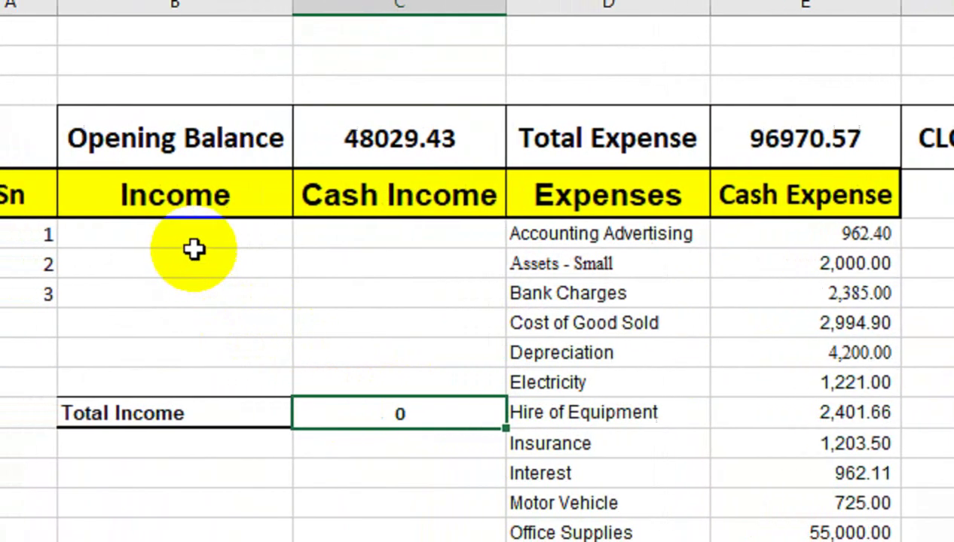
{"action": "left_click", "coordinate": [220, 233]}
{"action": "type", "text": "Services"}
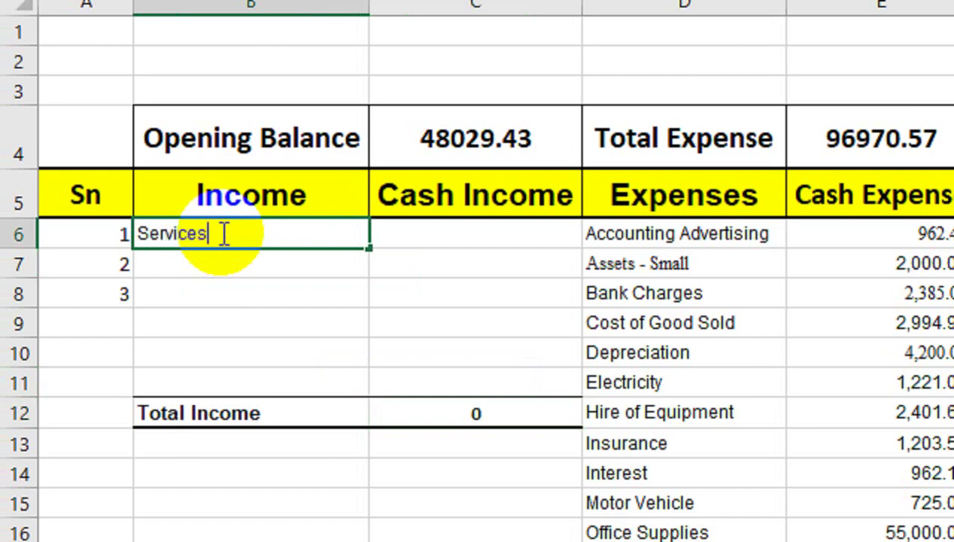
{"action": "key", "text": "Tab"}
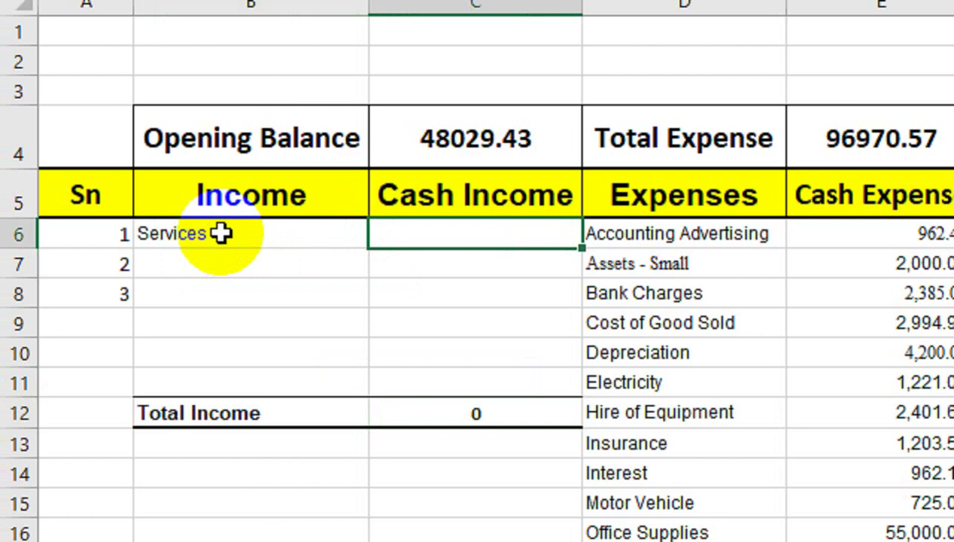
{"action": "type", "text": "500"}
{"action": "key", "text": "Return"}
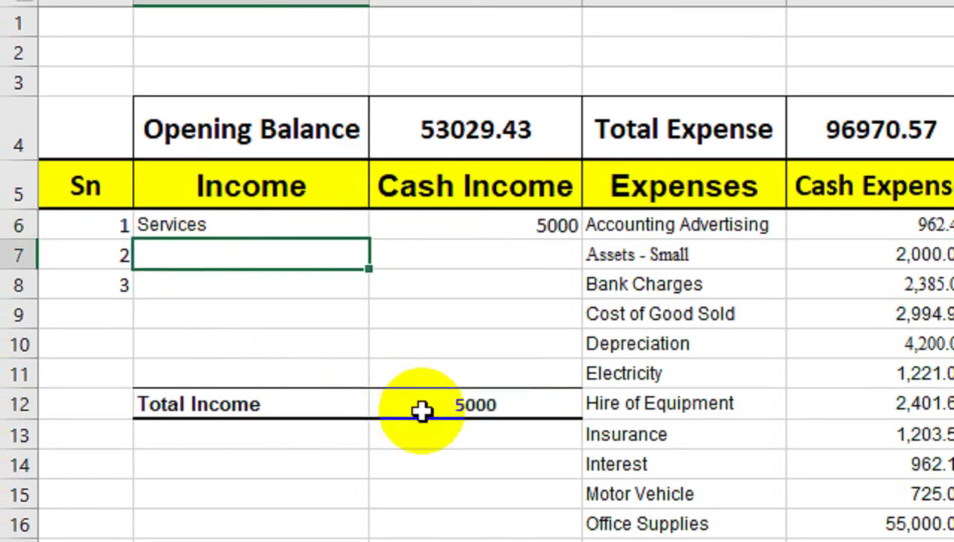
{"action": "left_click", "coordinate": [430, 407]}
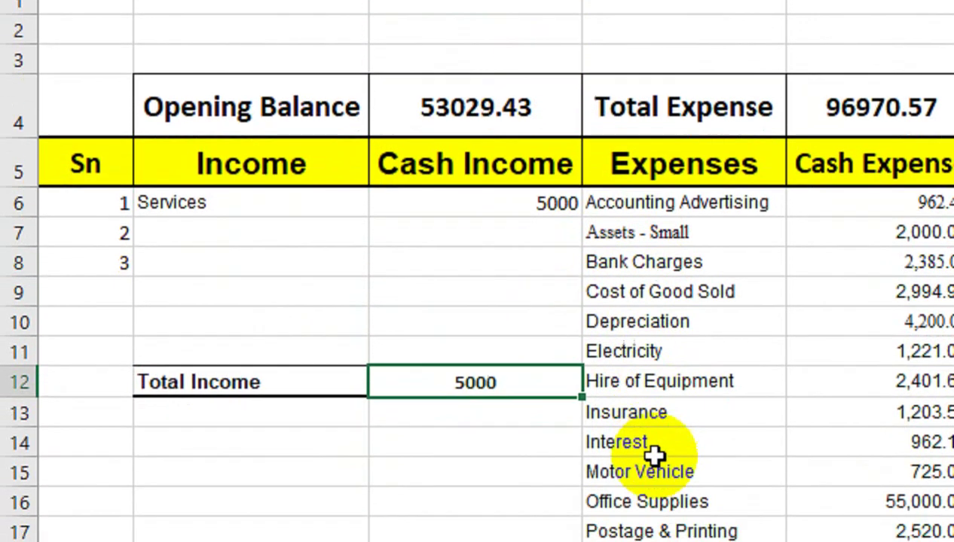
Clear the expenses from Motor Vehicle down, then delete the empty rows 15 to 20
{"action": "left_click", "coordinate": [654, 474]}
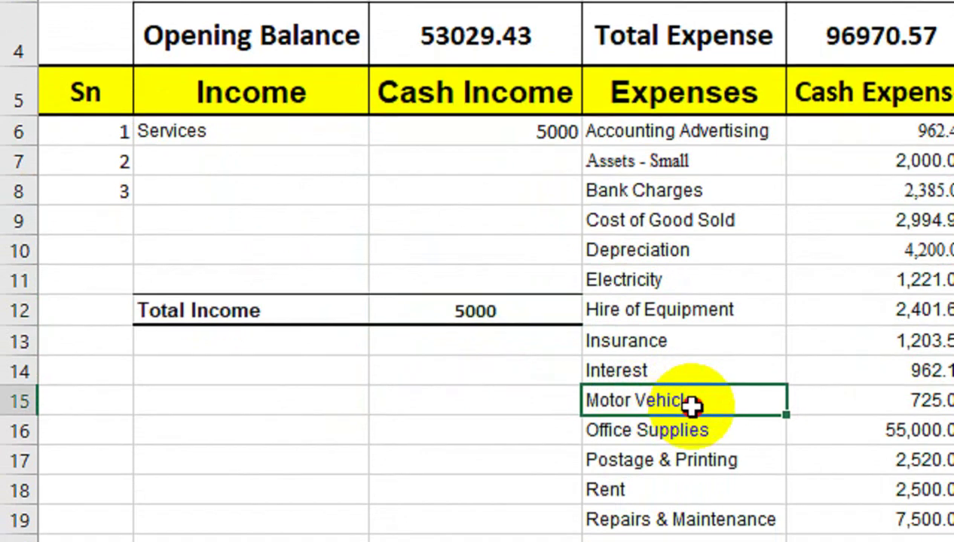
{"action": "left_click_drag", "start_coordinate": [694, 473], "coordinate": [867, 532]}
{"action": "left_click_drag", "start_coordinate": [733, 498], "coordinate": [702, 412]}
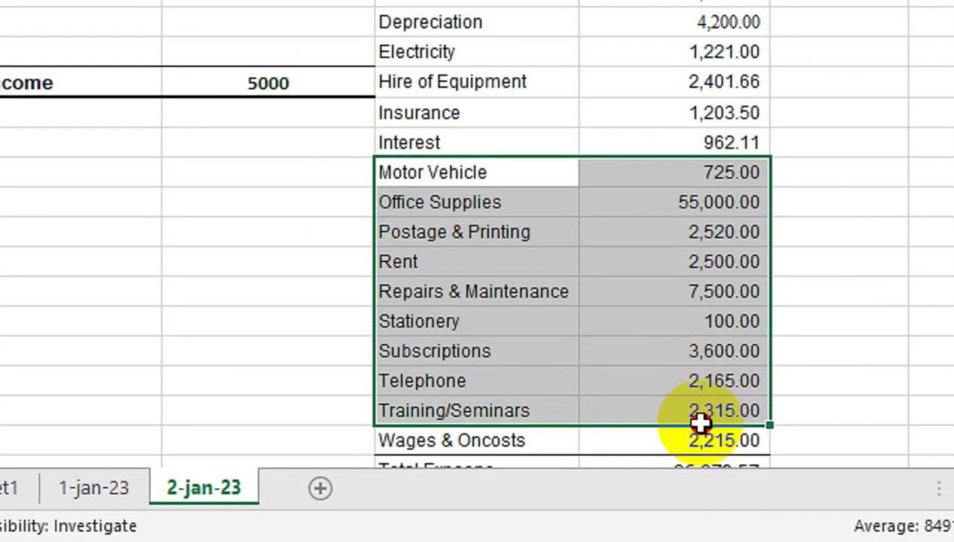
{"action": "left_click_drag", "start_coordinate": [702, 412], "coordinate": [688, 443]}
{"action": "key", "text": "Delete"}
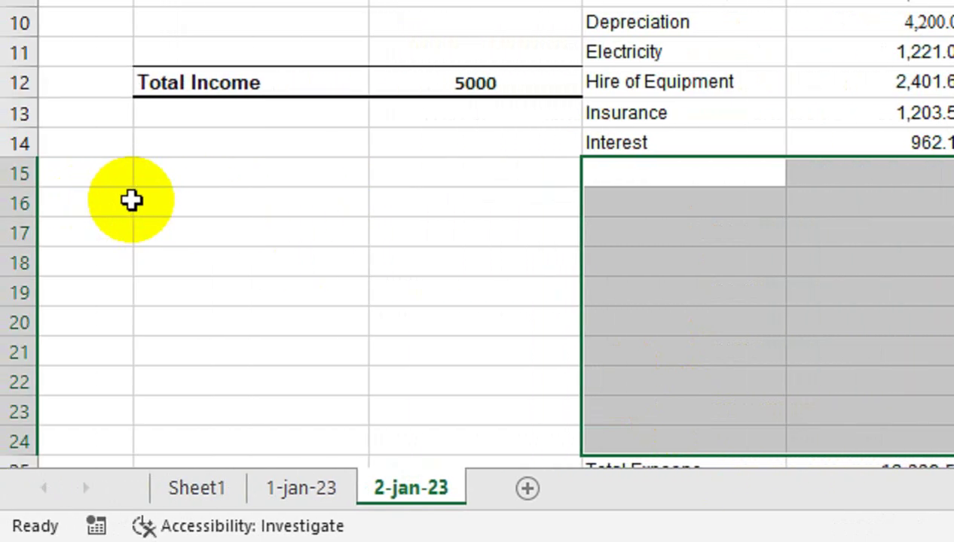
{"action": "left_click_drag", "start_coordinate": [17, 176], "coordinate": [50, 323]}
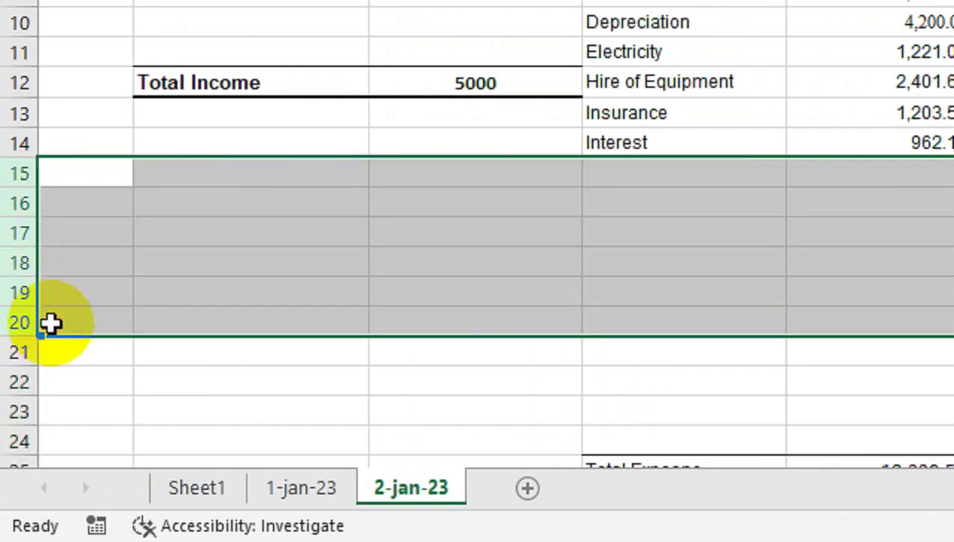
{"action": "key", "text": "ctrl+minus"}
{"action": "left_click", "coordinate": [937, 229]}
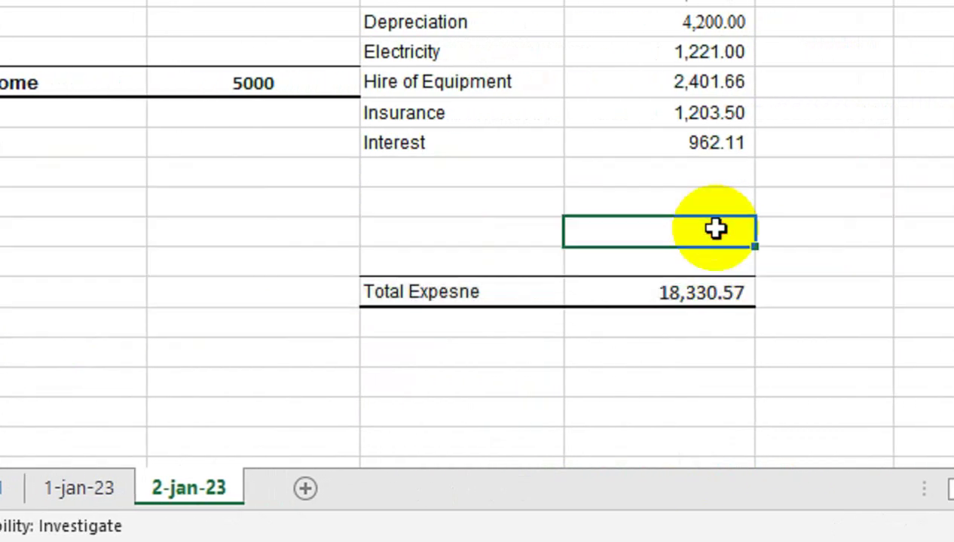
Link Total Expense E4 to the expense sum with =E19, giving 18,330.57
{"action": "left_click_drag", "start_coordinate": [520, 235], "coordinate": [542, 164]}
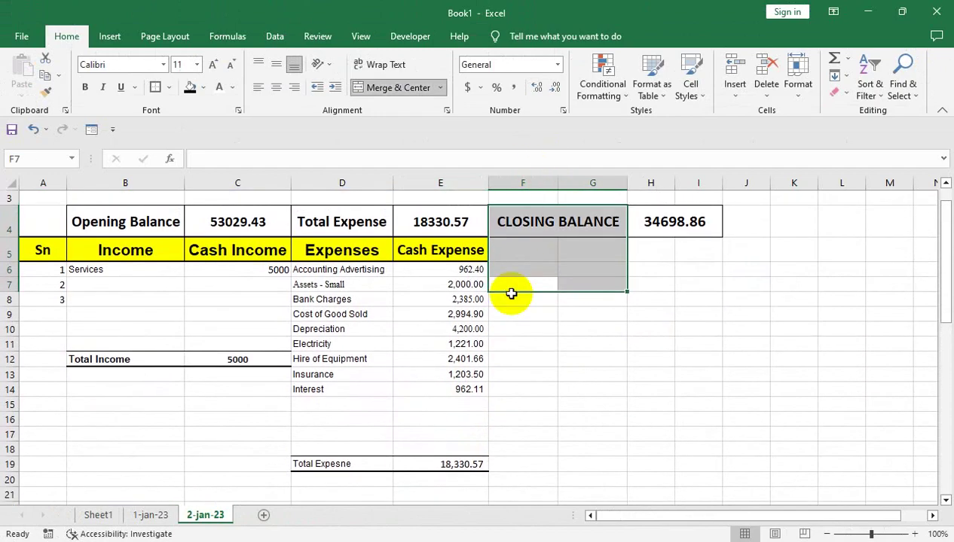
{"action": "double_click", "coordinate": [443, 461]}
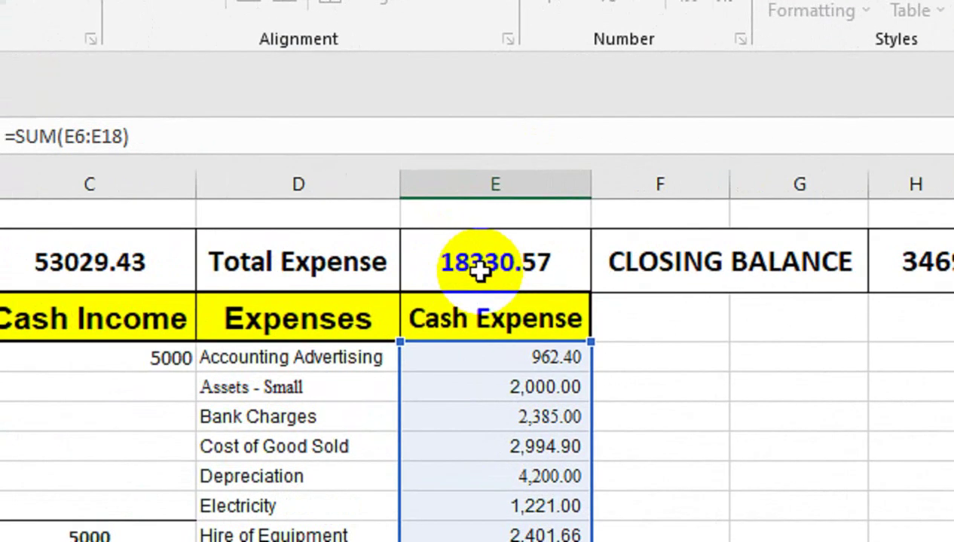
{"action": "left_click", "coordinate": [480, 271]}
{"action": "type", "text": "=E19"}
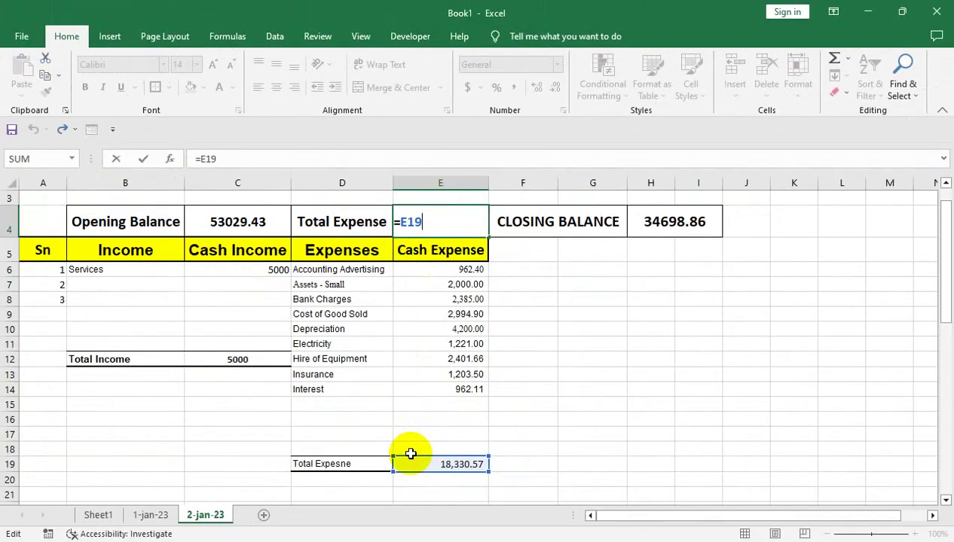
{"action": "key", "text": "Return"}
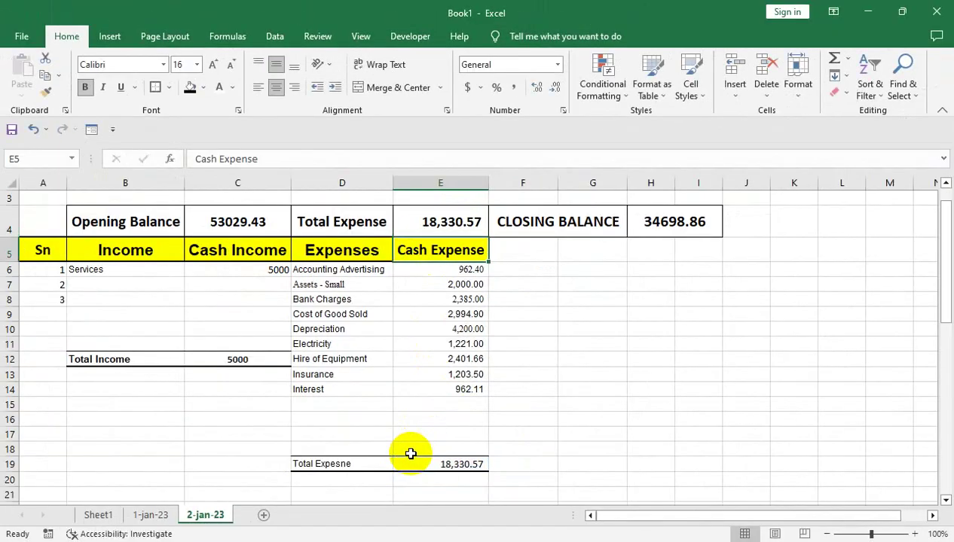
{"action": "left_click_drag", "start_coordinate": [558, 364], "coordinate": [543, 140]}
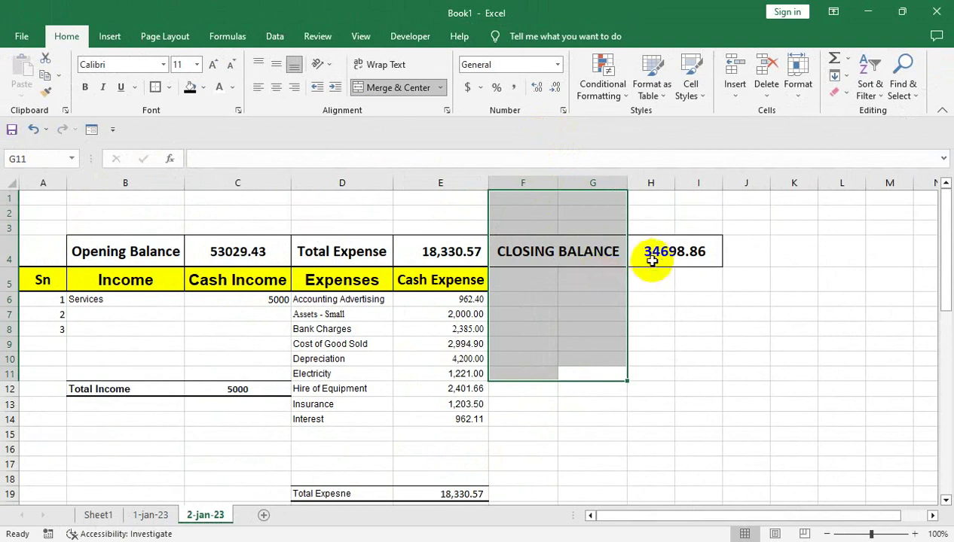
Set H4 to =C4-E4 so the 2-jan-23 closing balance reads 34,698.86
{"action": "double_click", "coordinate": [653, 252]}
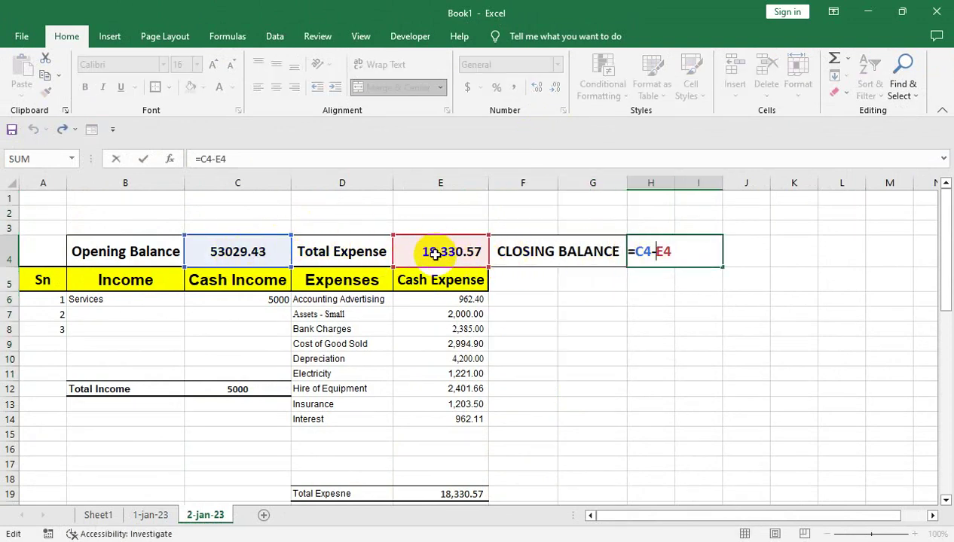
{"action": "key", "text": "Return"}
{"action": "left_click", "coordinate": [664, 245]}
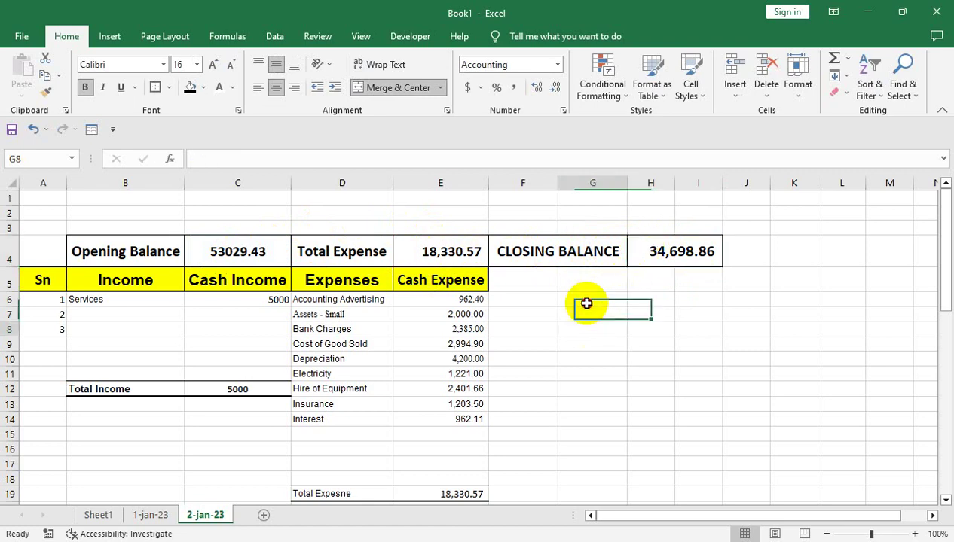
{"action": "left_click_drag", "start_coordinate": [583, 302], "coordinate": [527, 198]}
{"action": "left_click", "coordinate": [569, 159]}
On Sheet1, inspect the 1-Jan-23 formulas for 145000 income and 48029.43 closing balance
{"action": "left_click", "coordinate": [111, 515]}
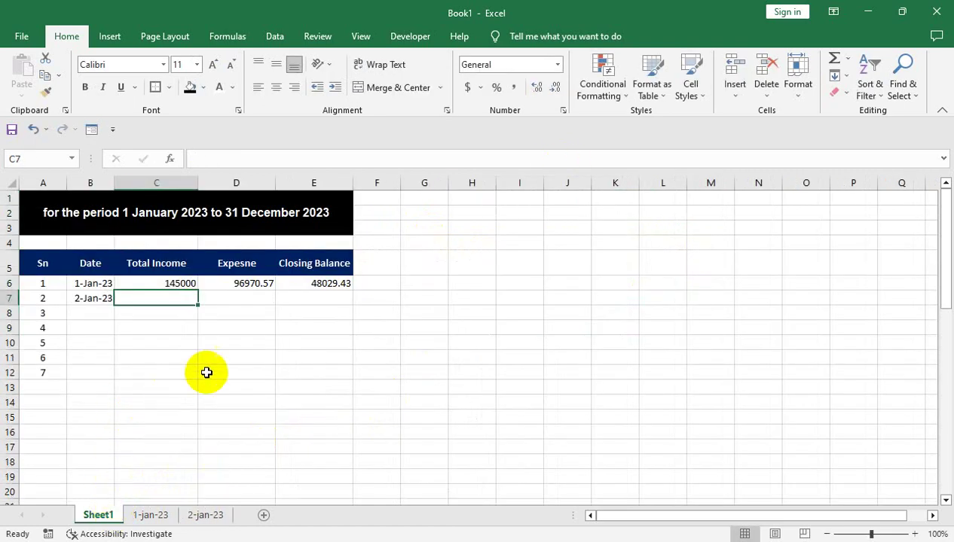
{"action": "left_click", "coordinate": [226, 358]}
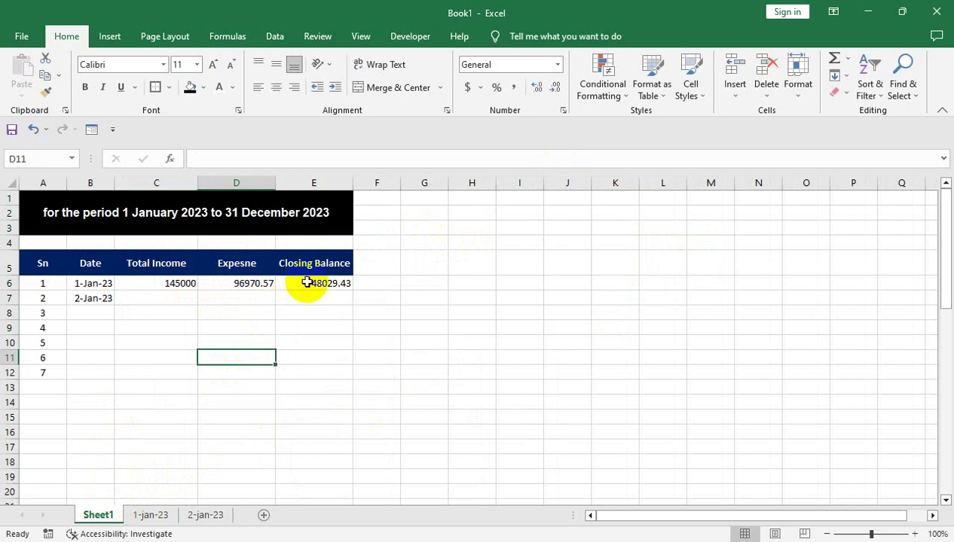
{"action": "double_click", "coordinate": [186, 283]}
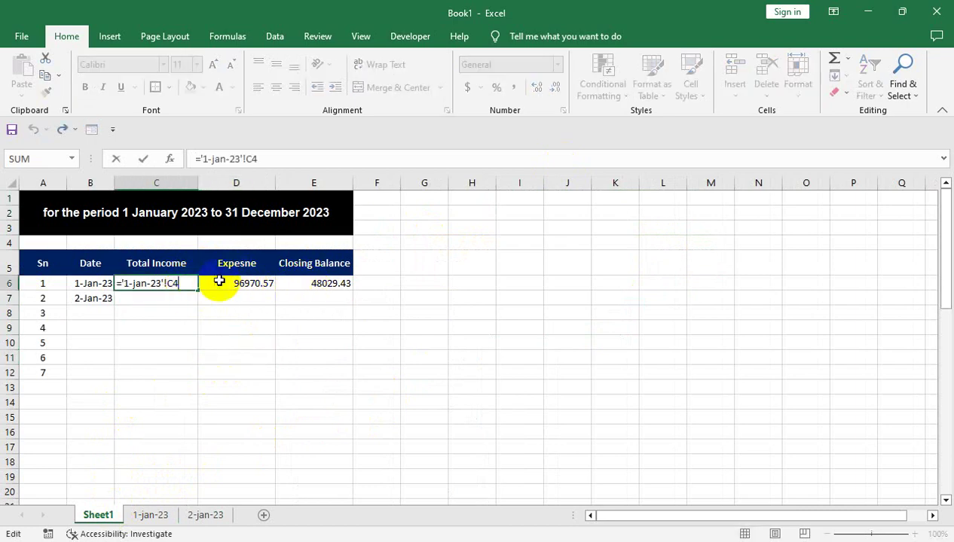
{"action": "double_click", "coordinate": [320, 285]}
{"action": "key", "text": "Return"}
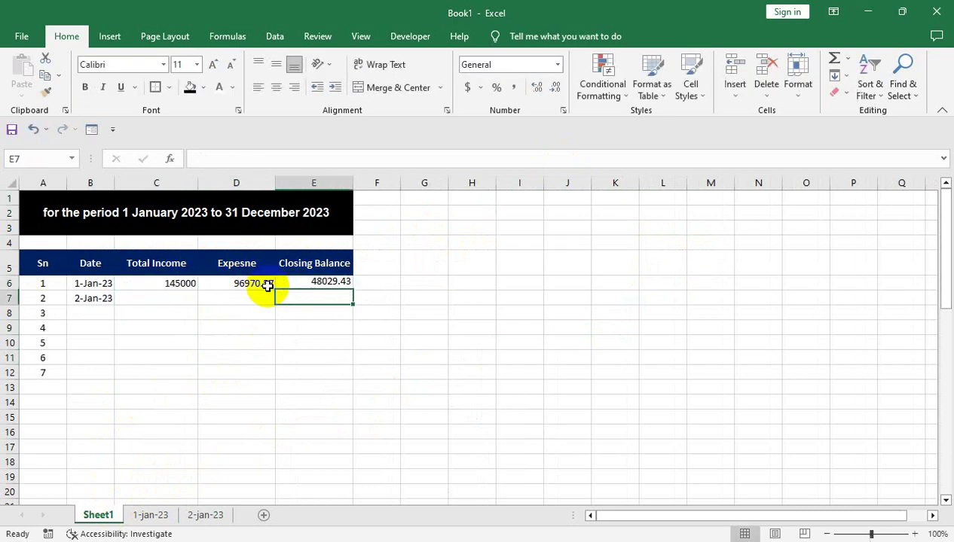
{"action": "left_click", "coordinate": [143, 293]}
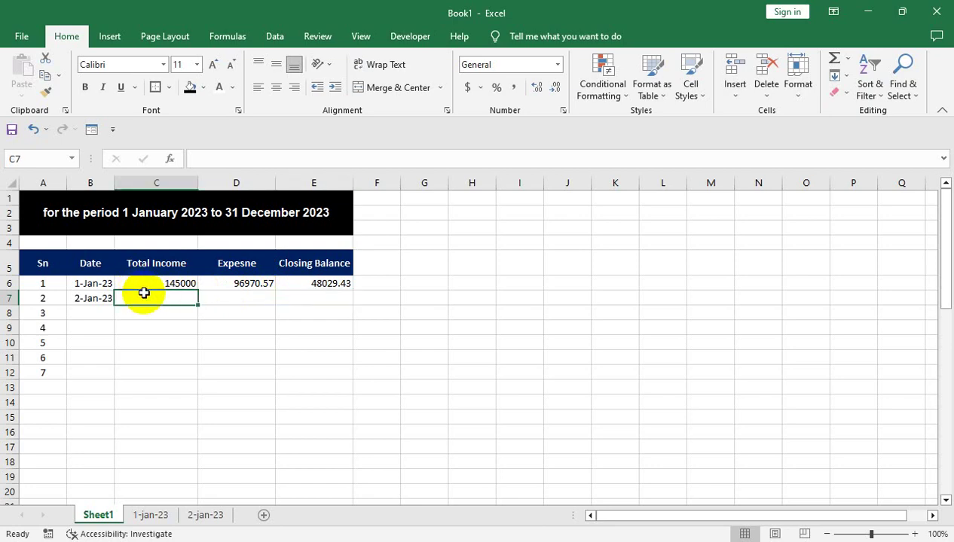
{"action": "key", "text": "Up"}
{"action": "key", "text": "ctrl+shift+u"}
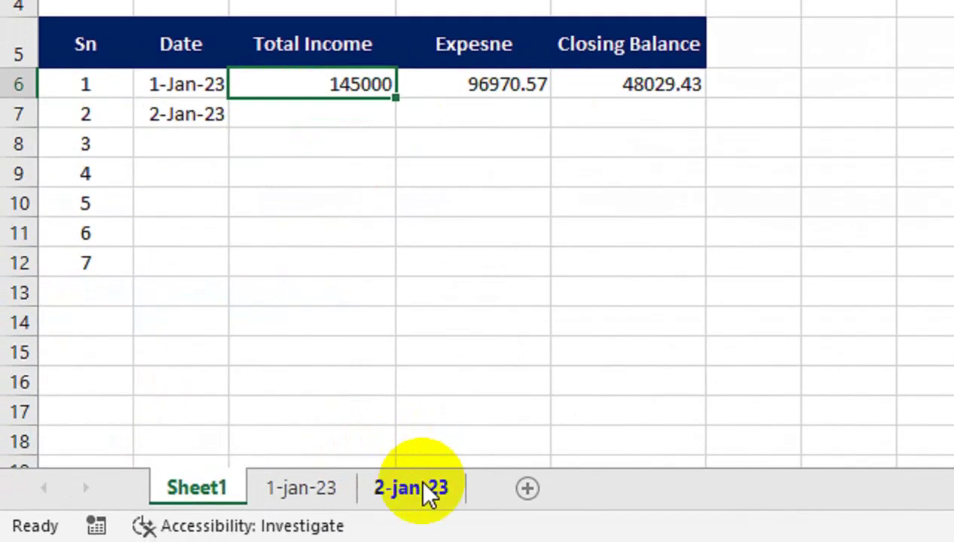
Make a copy of the 2-jan-23 sheet with Move or Copy's Create a copy option
{"action": "right_click", "coordinate": [207, 516]}
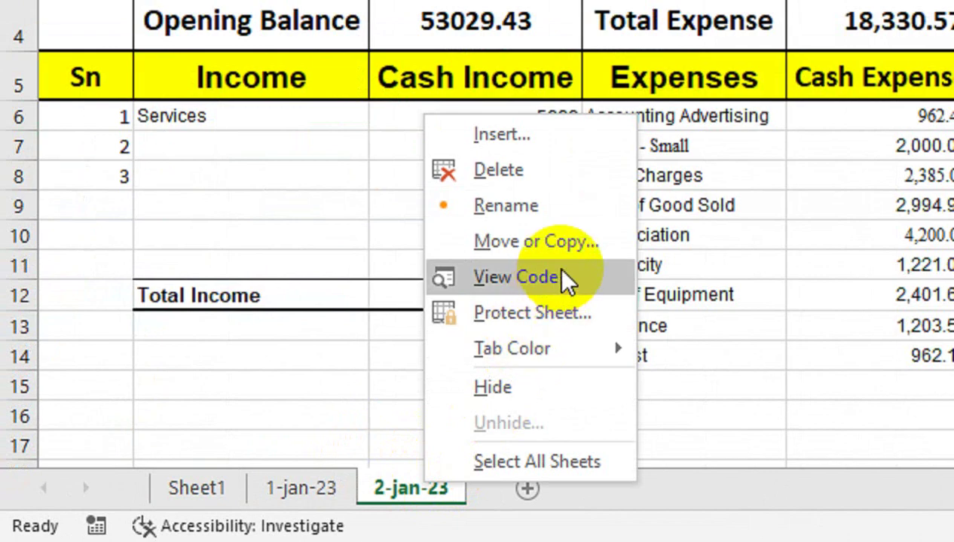
{"action": "left_click", "coordinate": [567, 241]}
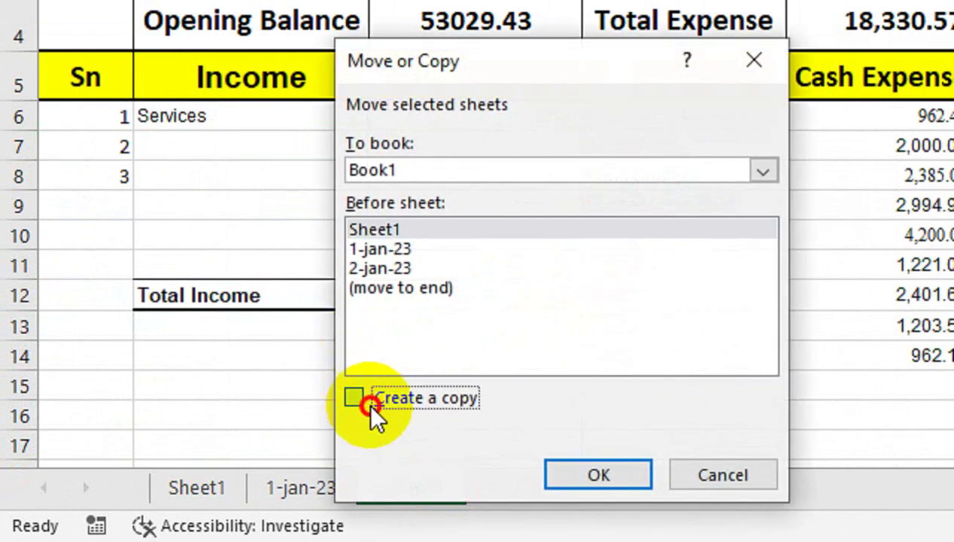
{"action": "left_click", "coordinate": [365, 397]}
{"action": "left_click", "coordinate": [597, 473]}
Rename the copied sheet to 3-jan-23 and move it after 2-jan-23
{"action": "left_click", "coordinate": [245, 481]}
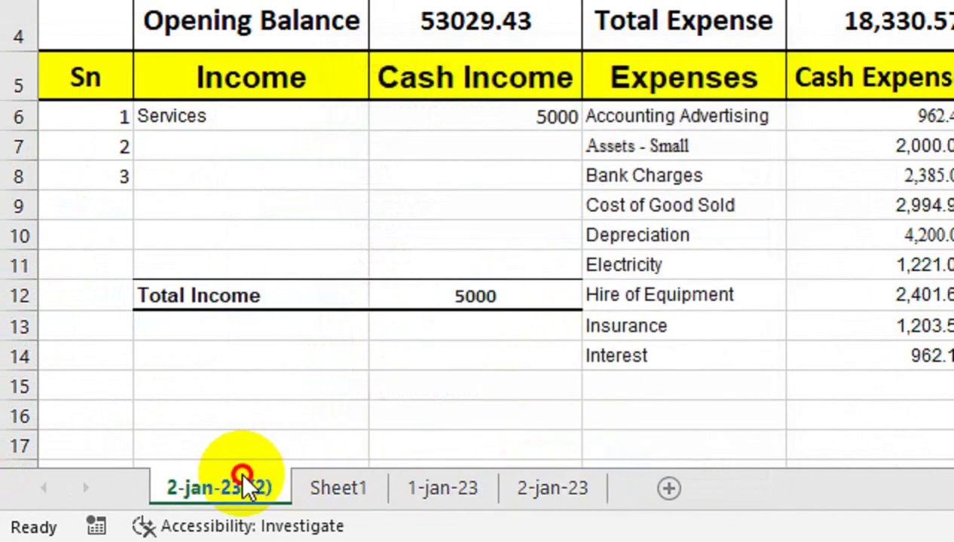
{"action": "left_click", "coordinate": [172, 488]}
{"action": "type", "text": "3"}
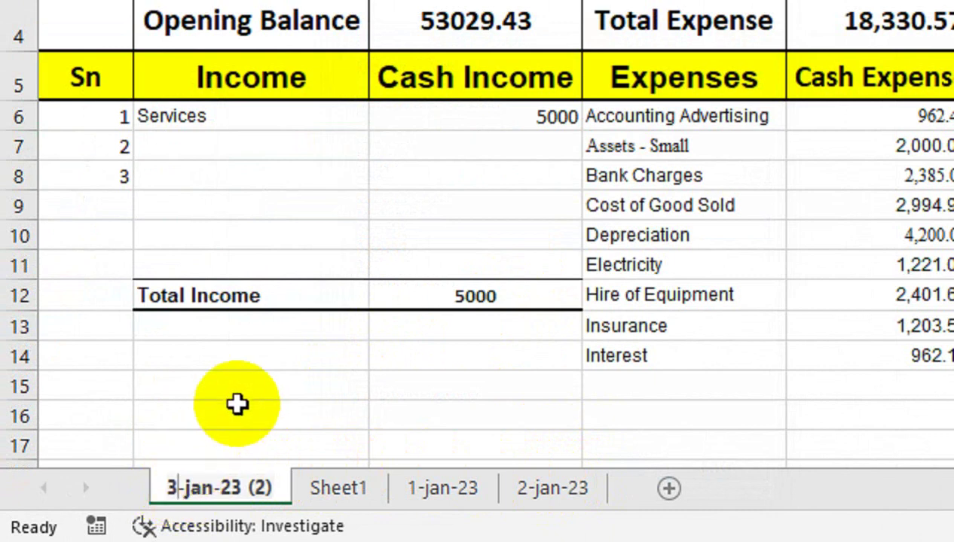
{"action": "left_click", "coordinate": [238, 407]}
{"action": "left_click_drag", "start_coordinate": [250, 489], "coordinate": [637, 503]}
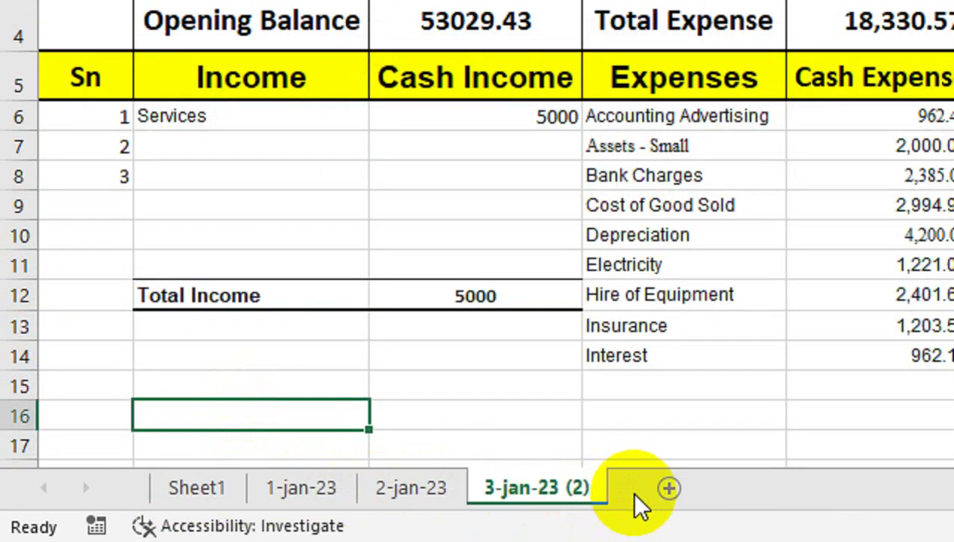
{"action": "double_click", "coordinate": [550, 491]}
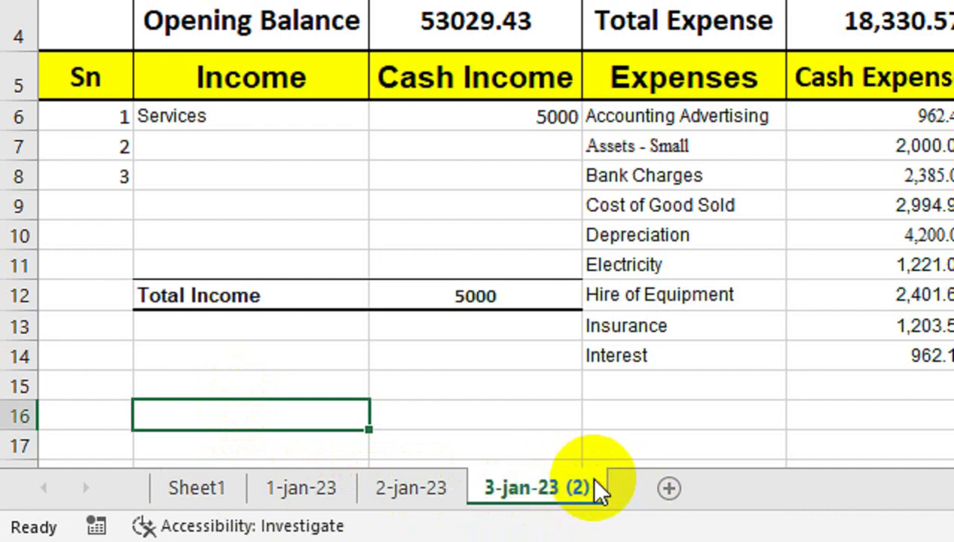
{"action": "key", "text": "End"}
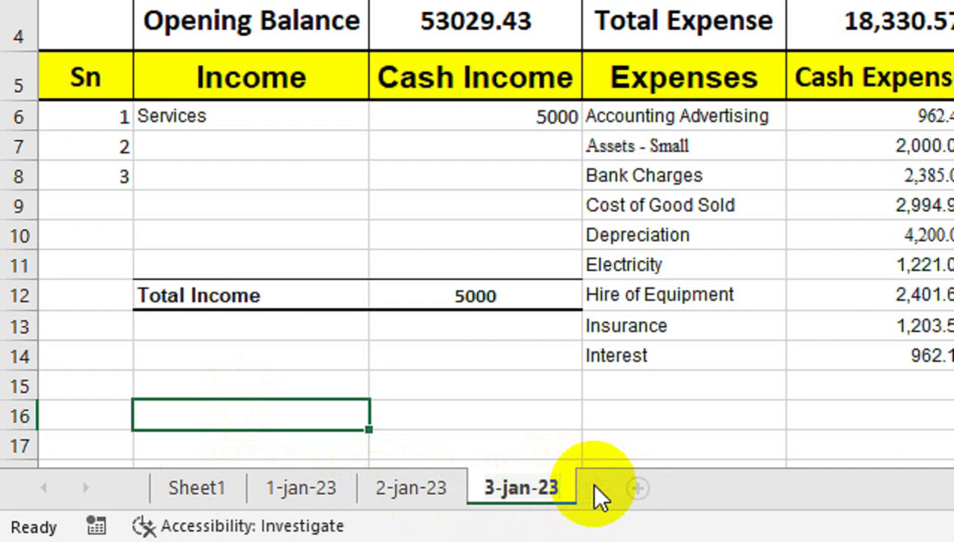
{"action": "left_click", "coordinate": [539, 215]}
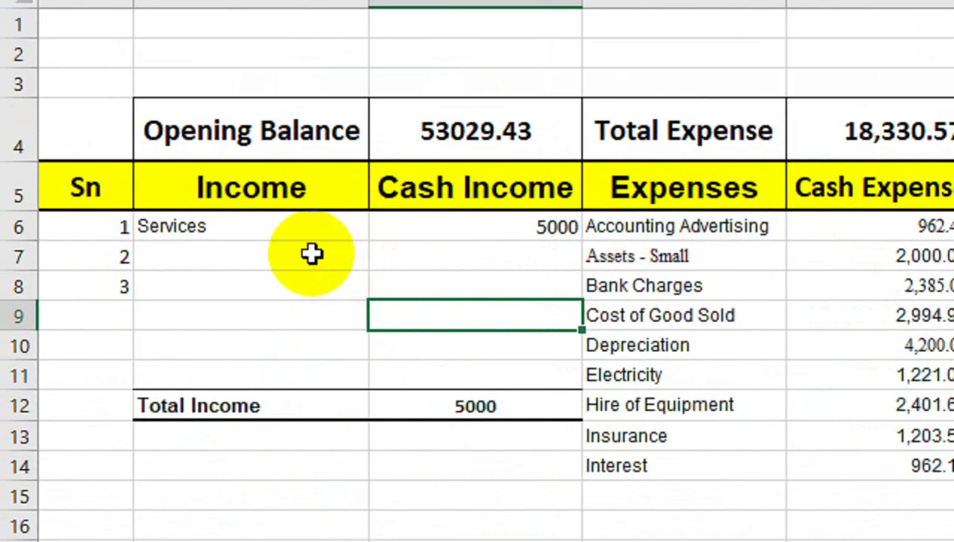
On 3-jan-23, enter freelancing income of 6500 and set Services income to 1400
{"action": "left_click", "coordinate": [153, 344]}
{"action": "type", "text": "freelancing"}
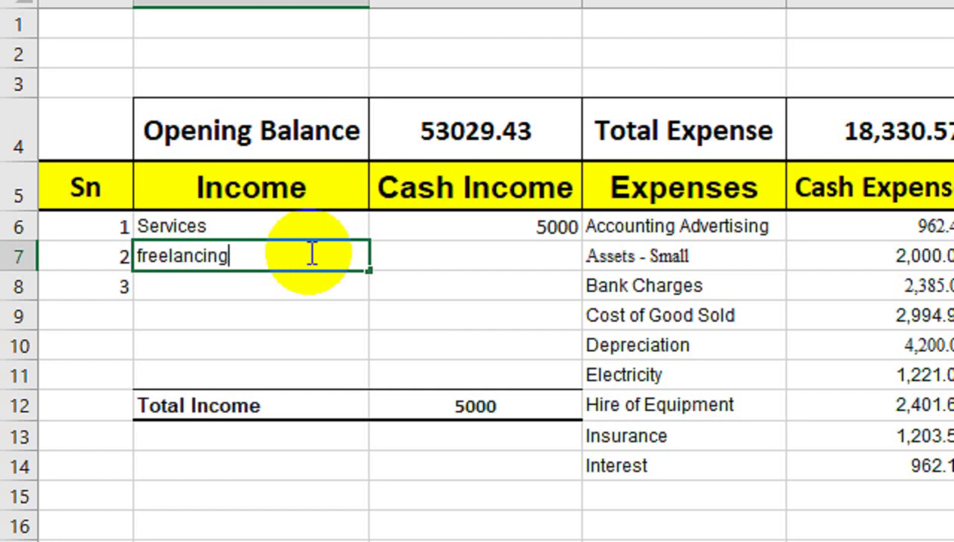
{"action": "key", "text": "Tab"}
{"action": "type", "text": "6500"}
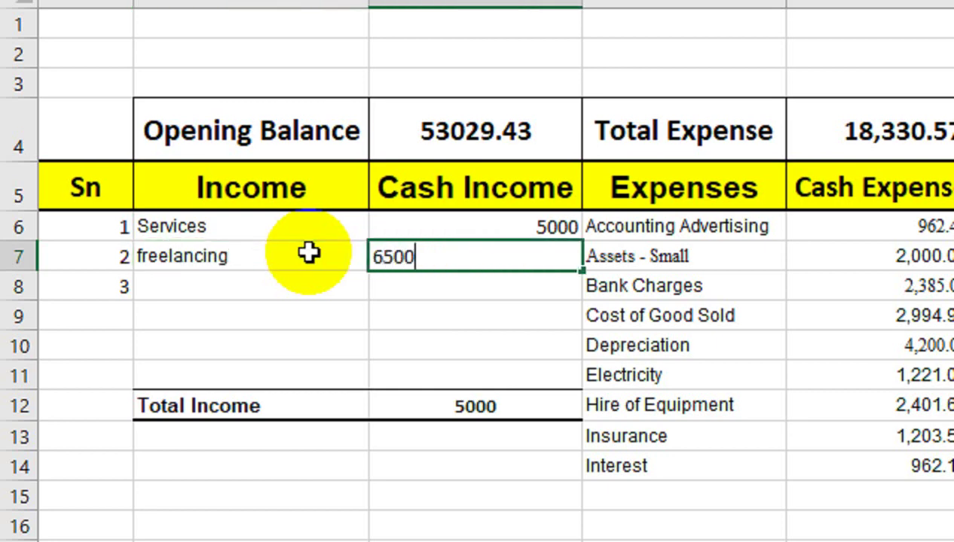
{"action": "key", "text": "Return"}
{"action": "key", "text": "Up"}
{"action": "key", "text": "Up"}
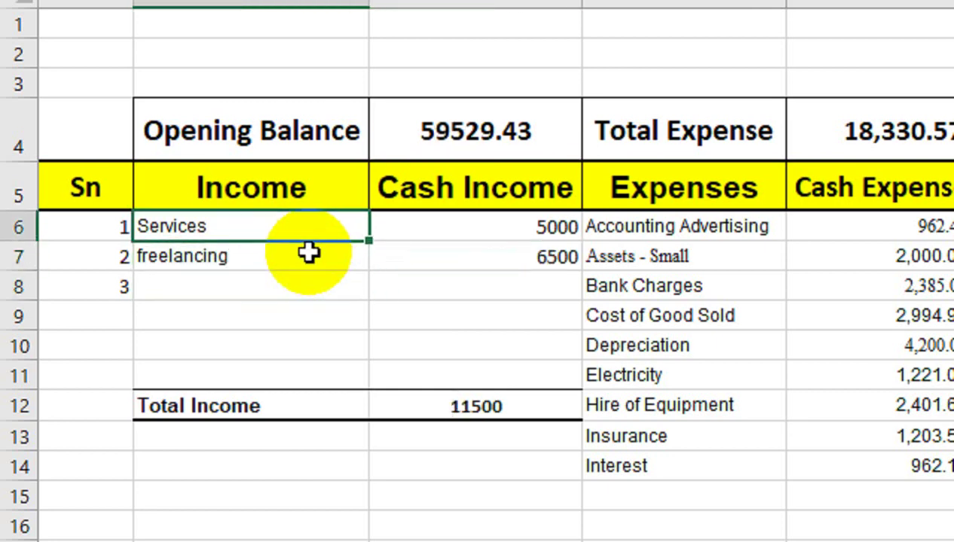
{"action": "key", "text": "Right"}
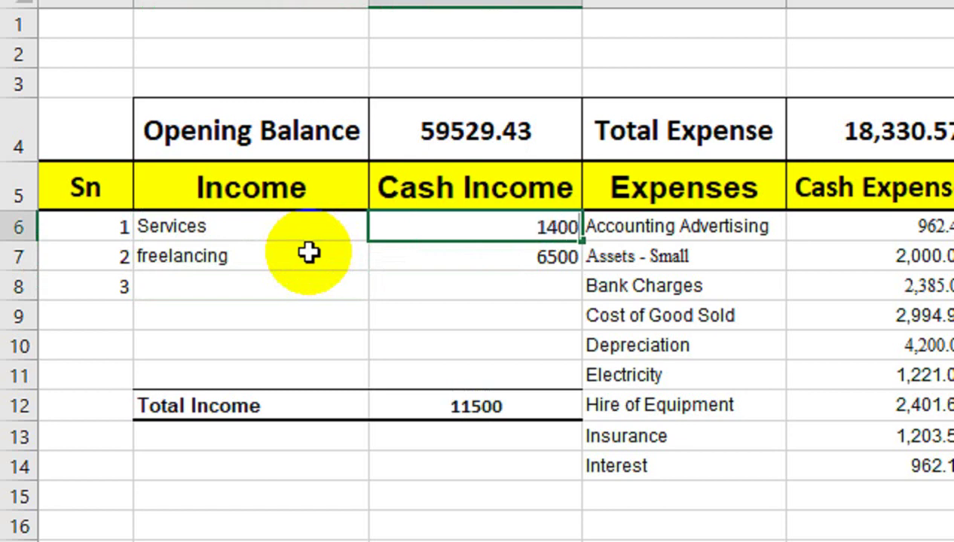
{"action": "key", "text": "Return"}
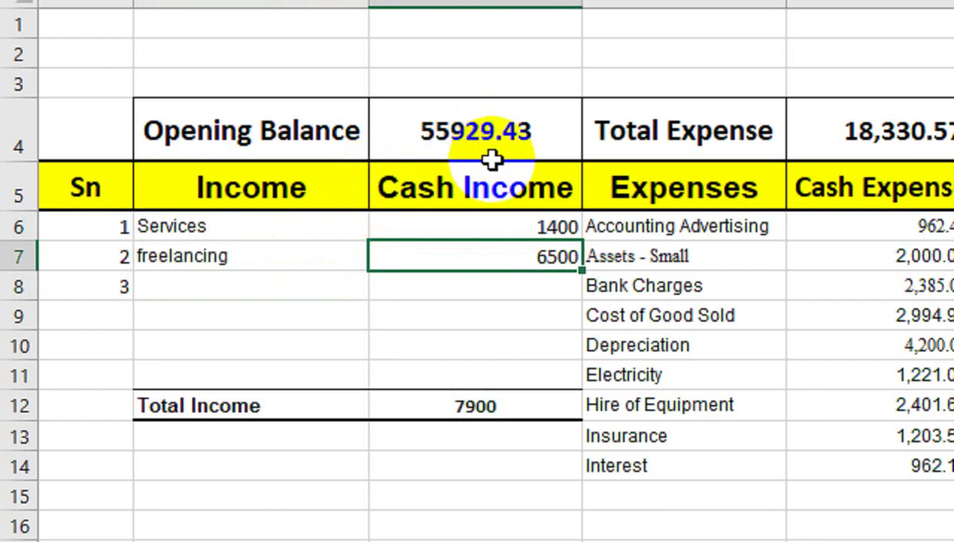
{"action": "left_click", "coordinate": [533, 137]}
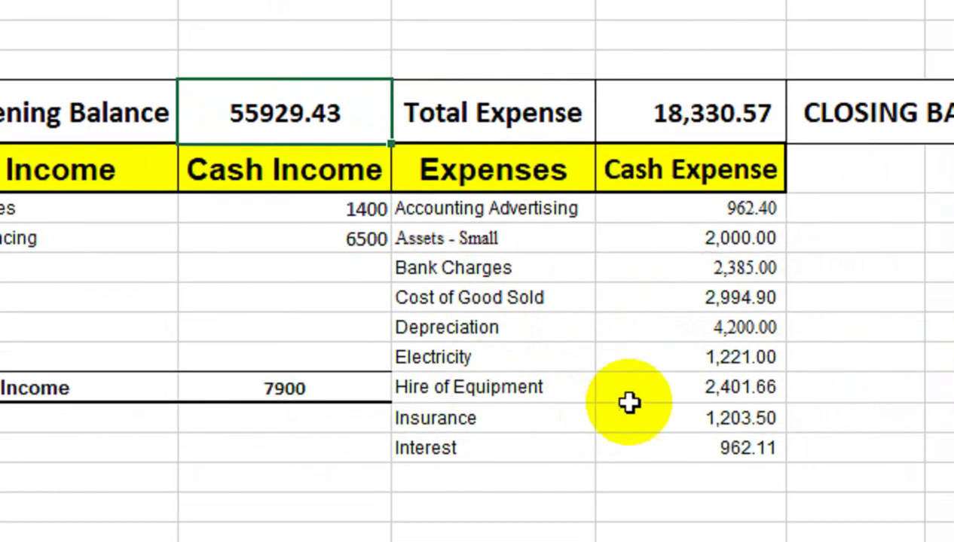
Set Hire of Equipment to 1500, Electricity to 500 and Depreciation to 2,000
{"action": "left_click", "coordinate": [703, 388]}
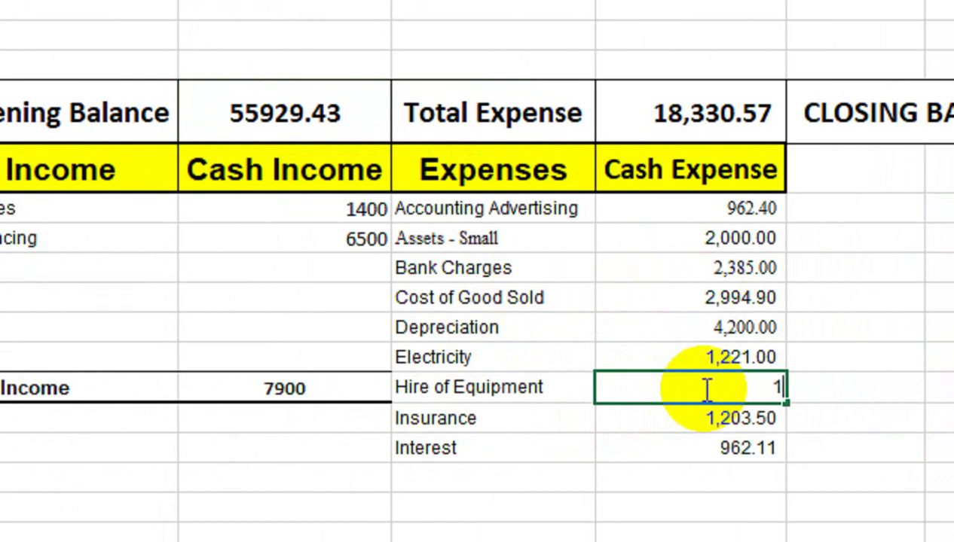
{"action": "type", "text": "500"}
{"action": "key", "text": "ctrl+Return"}
{"action": "key", "text": "Up"}
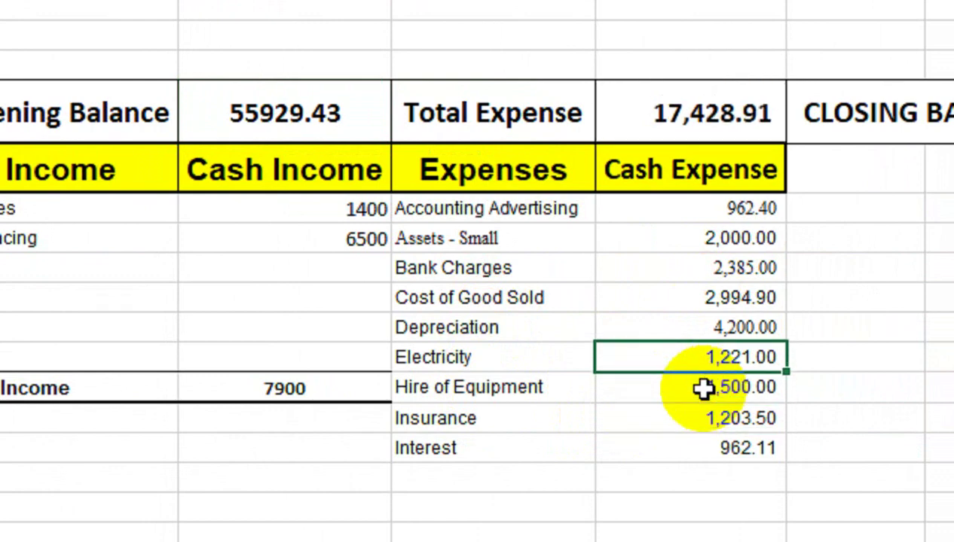
{"action": "type", "text": "0"}
{"action": "key", "text": "Return"}
{"action": "key", "text": "Up"}
{"action": "key", "text": "Up"}
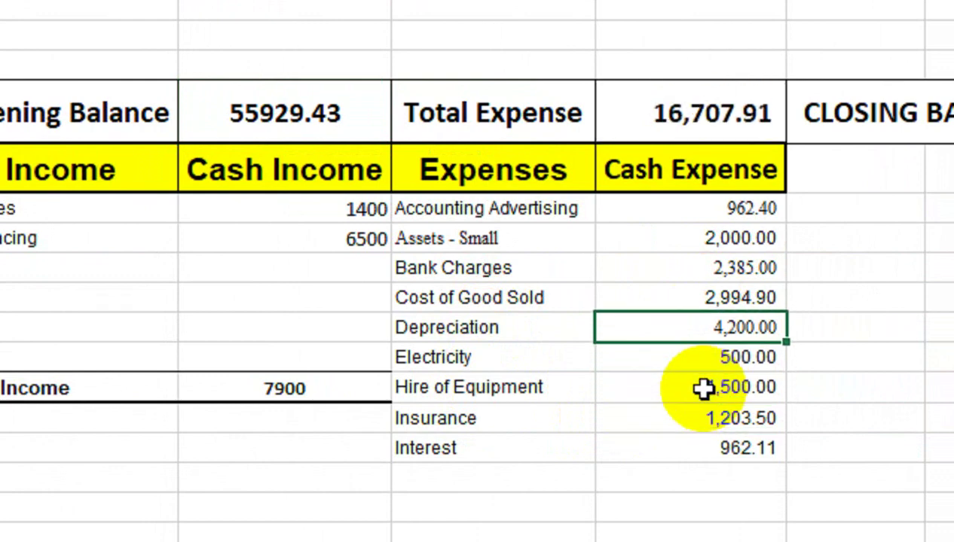
{"action": "type", "text": "00"}
{"action": "key", "text": "Return"}
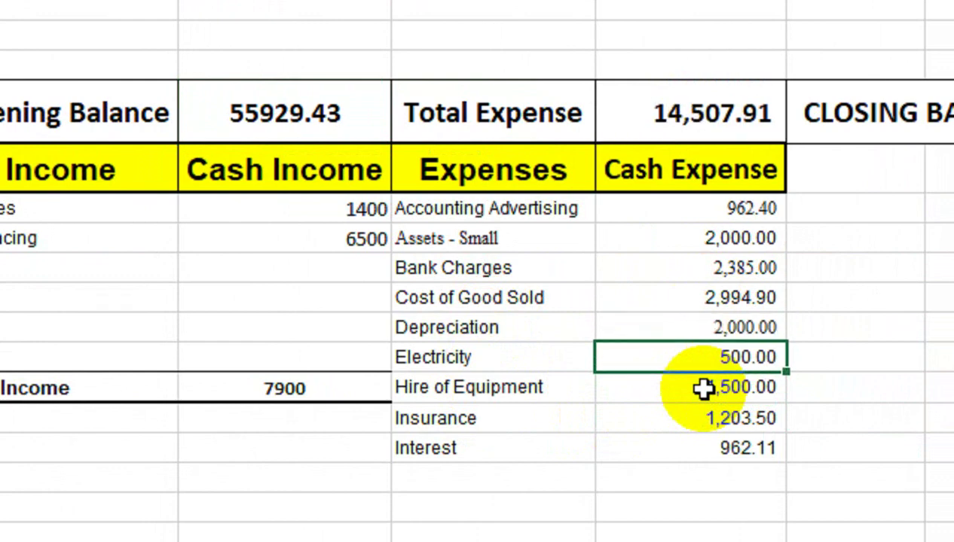
Change the Assets - Small expense to 100
{"action": "left_click", "coordinate": [700, 298]}
{"action": "left_click", "coordinate": [698, 238]}
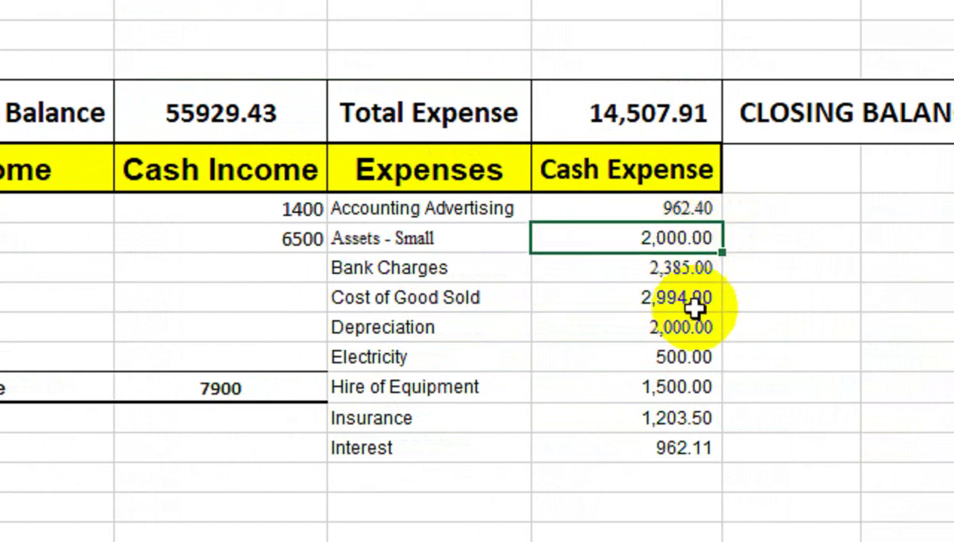
{"action": "type", "text": "100"}
{"action": "key", "text": "Return"}
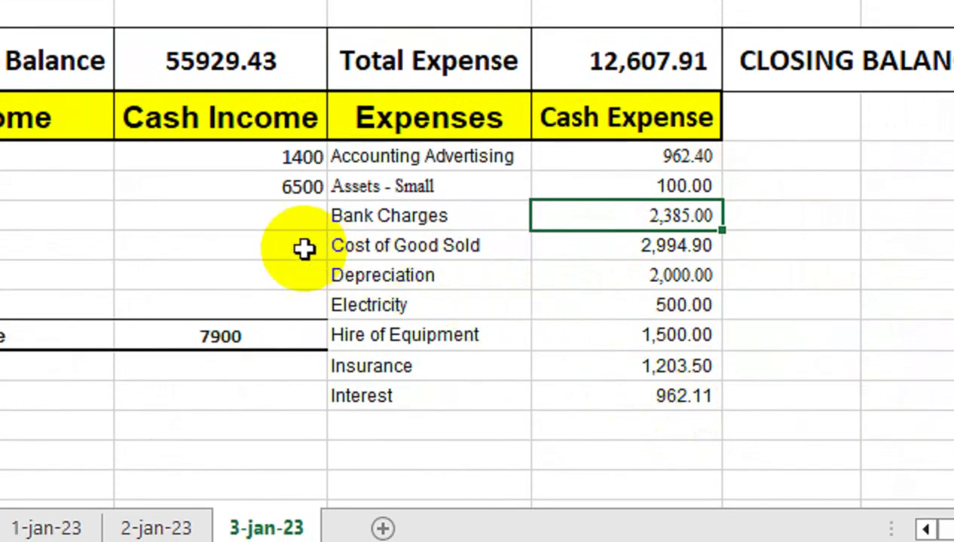
Lower the freelancing income amount to 200
{"action": "double_click", "coordinate": [248, 188]}
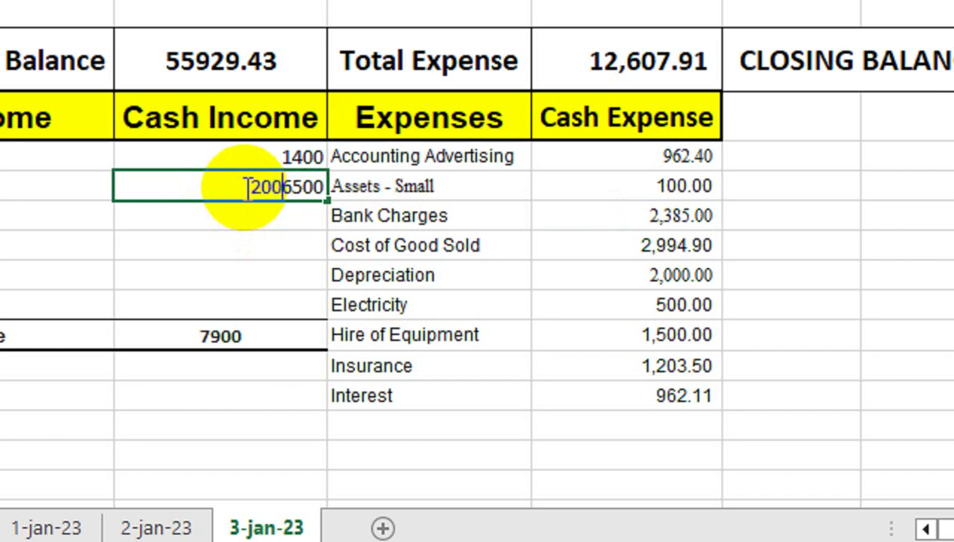
{"action": "key", "text": "Return"}
{"action": "left_click", "coordinate": [245, 189]}
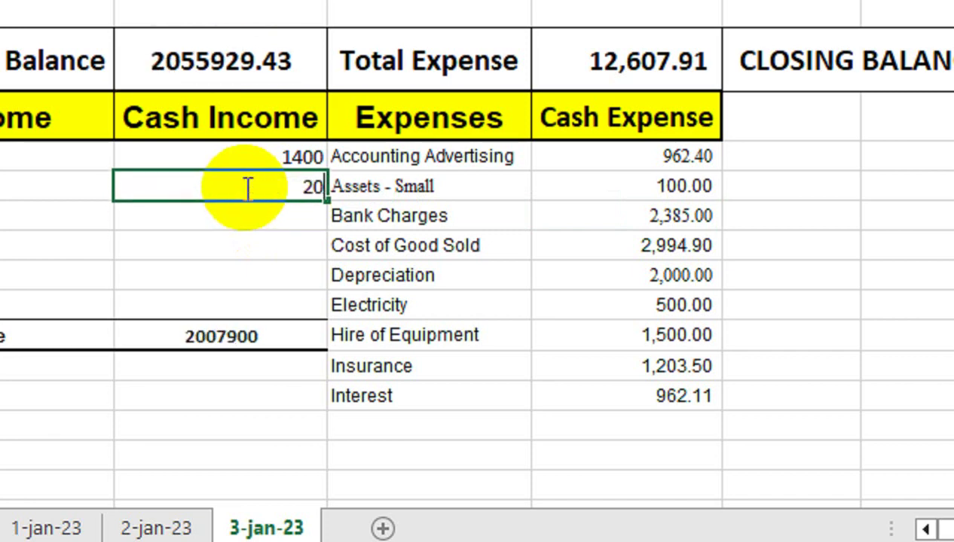
{"action": "type", "text": "0"}
{"action": "key", "text": "Return"}
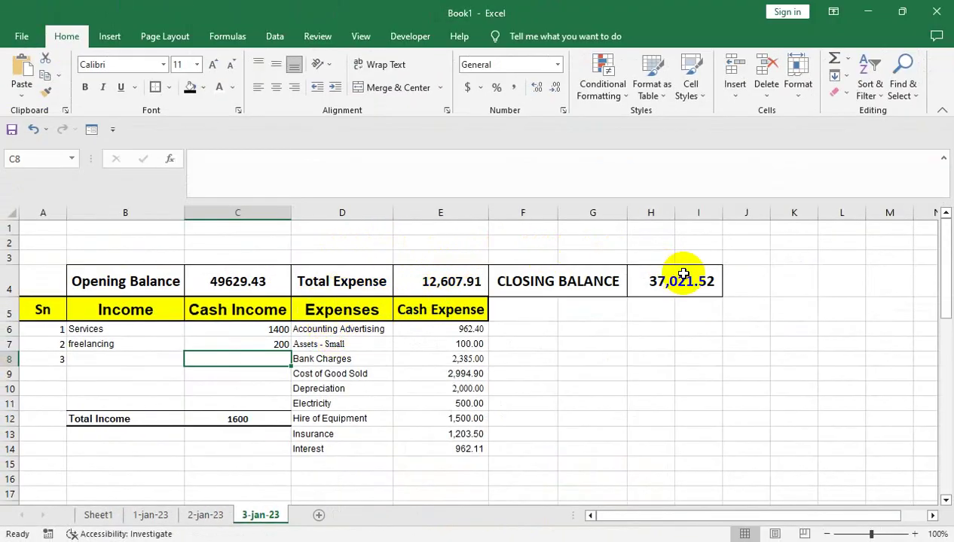
{"action": "left_click", "coordinate": [632, 229]}
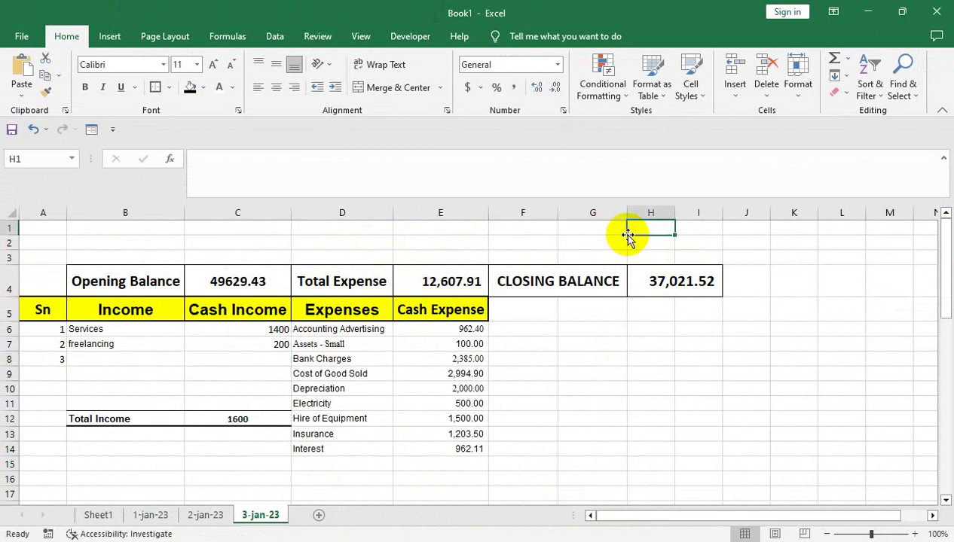
{"action": "left_click", "coordinate": [475, 274]}
{"action": "type", "text": "profit & loss"}
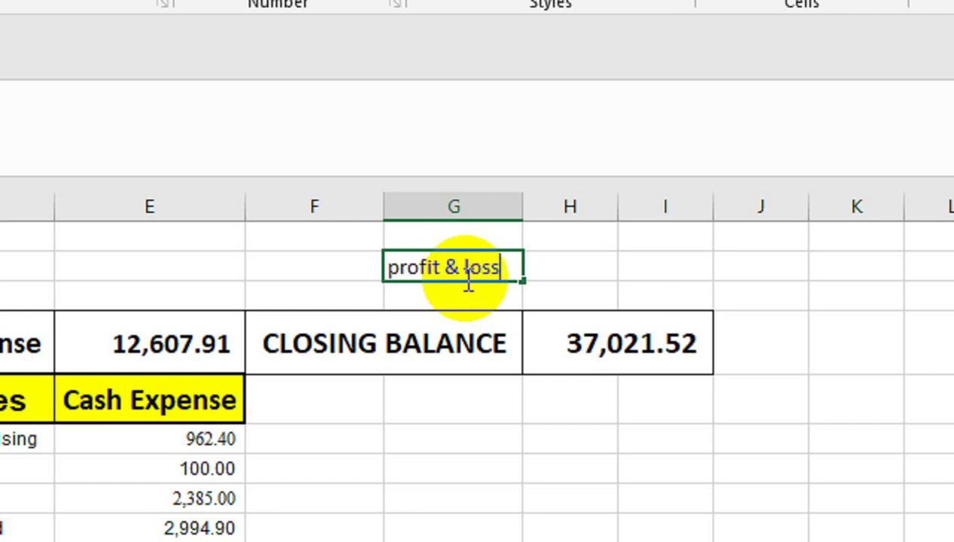
{"action": "key", "text": "Return"}
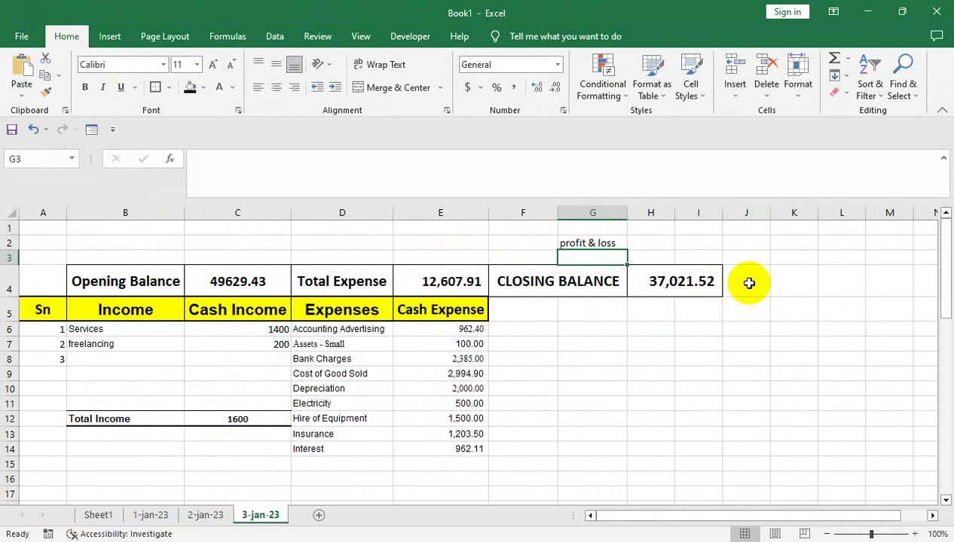
{"action": "left_click", "coordinate": [745, 281]}
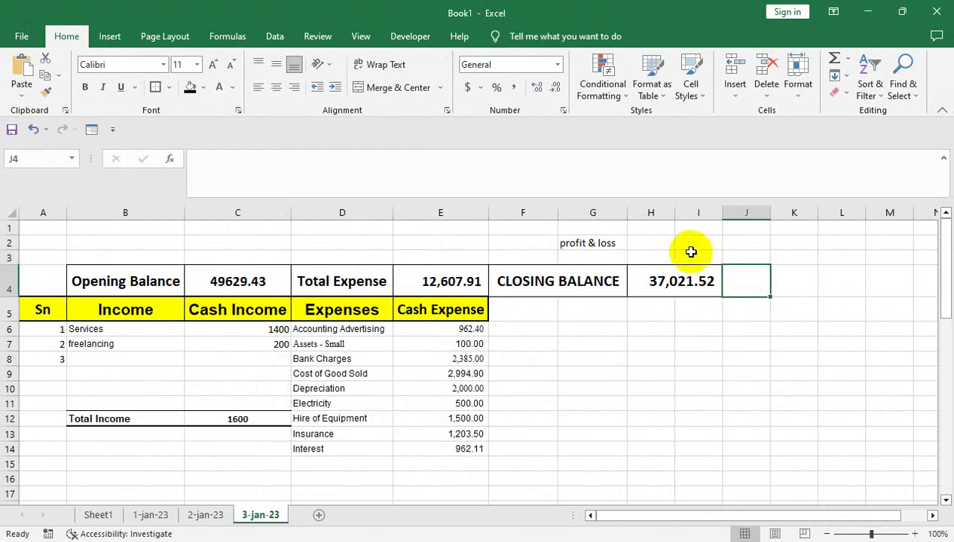
{"action": "left_click", "coordinate": [694, 241]}
{"action": "type", "text": "="}
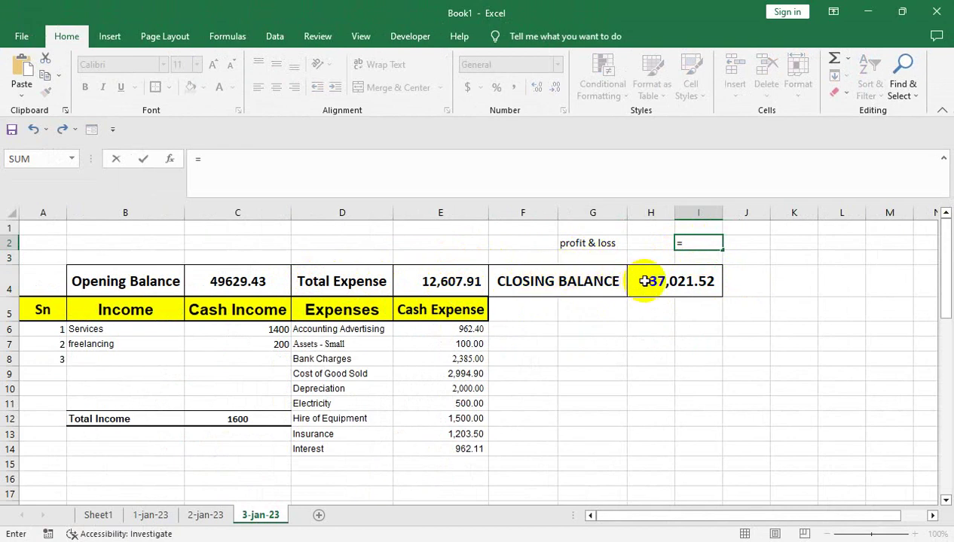
{"action": "key", "text": "BackSpace"}
{"action": "key", "text": "Escape"}
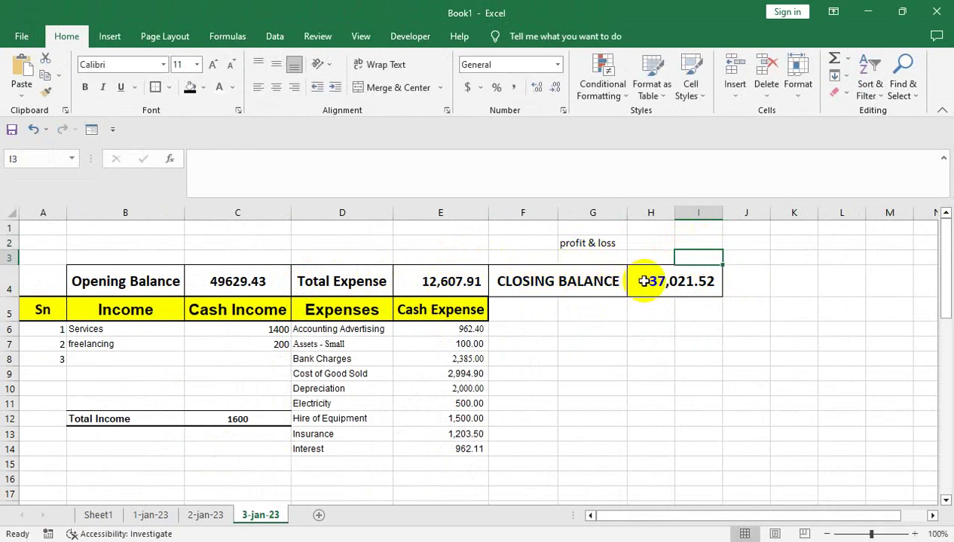
{"action": "key", "text": "Left"}
{"action": "key", "text": "Left"}
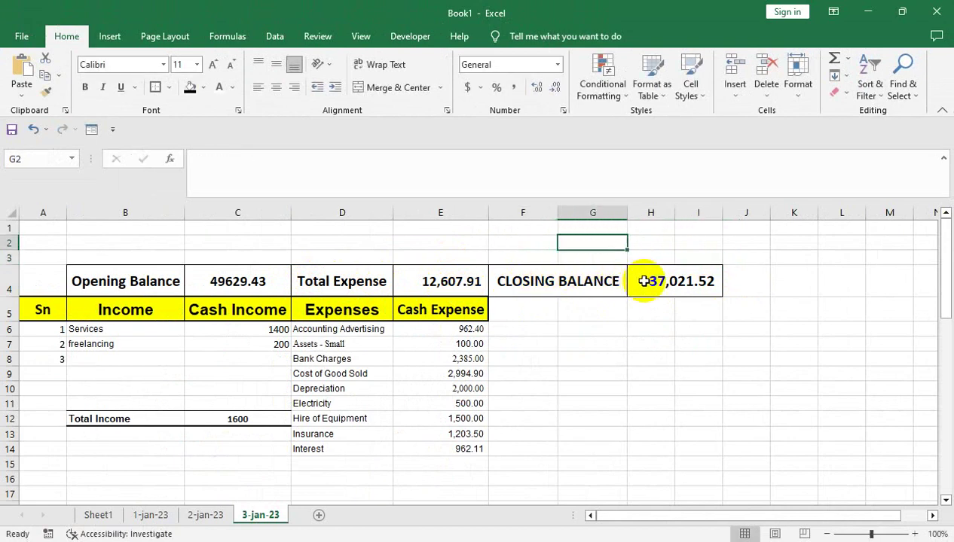
{"action": "left_click", "coordinate": [339, 359]}
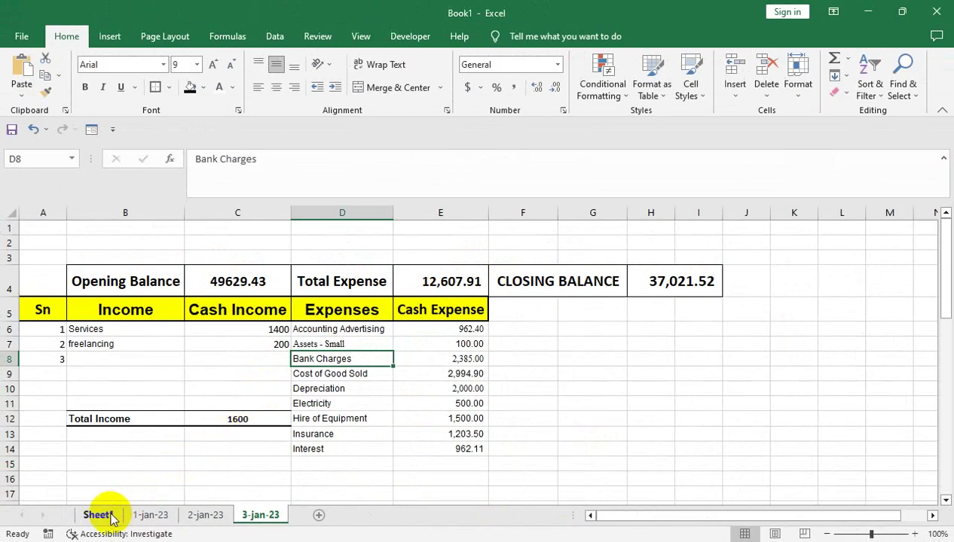
On Sheet1, inspect the 1-Jan-23 Total Income formula in C6
{"action": "left_click", "coordinate": [105, 515]}
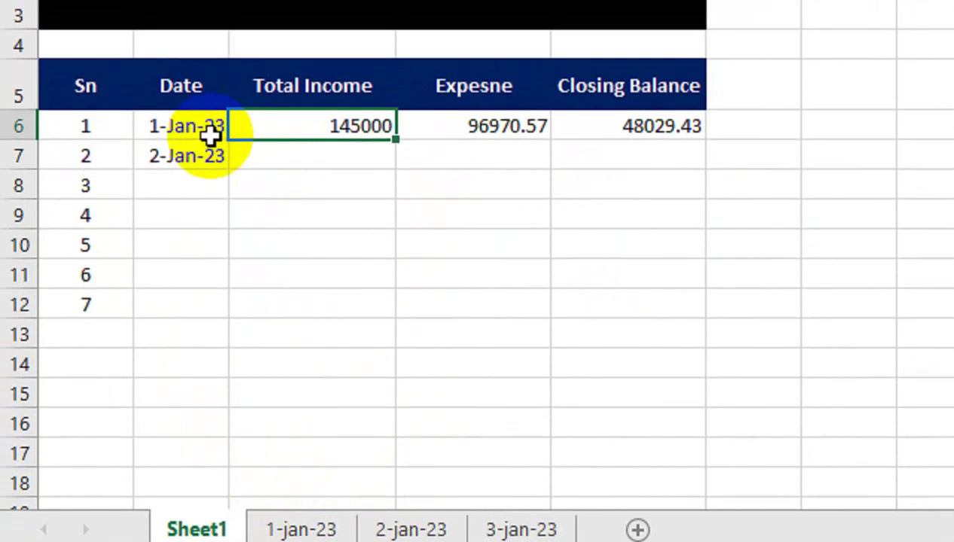
{"action": "left_click", "coordinate": [185, 85]}
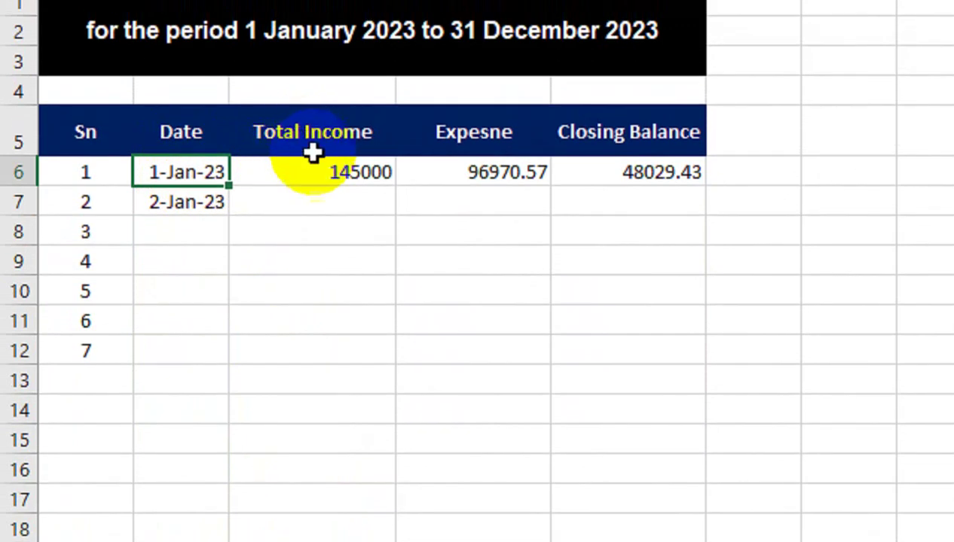
{"action": "left_click", "coordinate": [334, 145]}
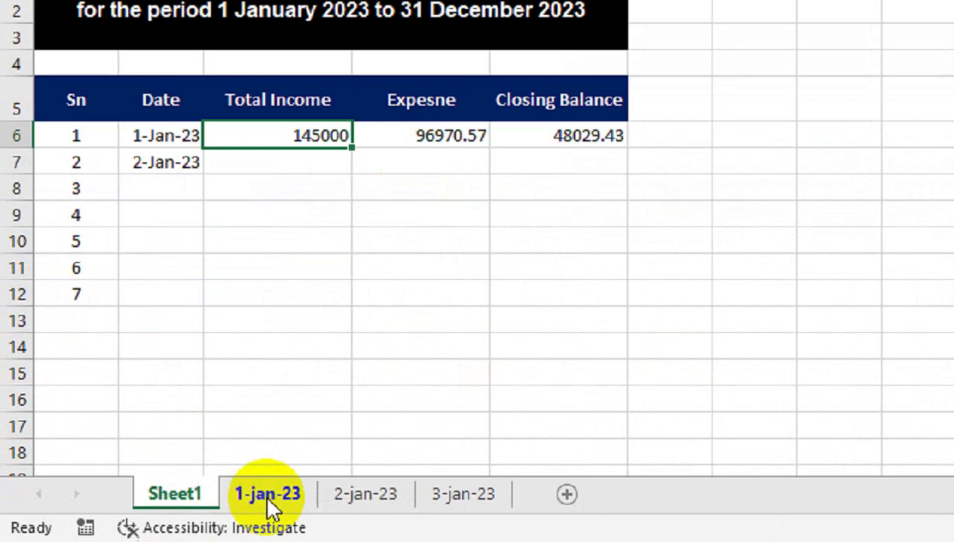
Review the 1-jan-23, 2-jan-23 and 3-jan-23 sheets, including the opening balance formula, then return to Sheet1
{"action": "left_click", "coordinate": [150, 515]}
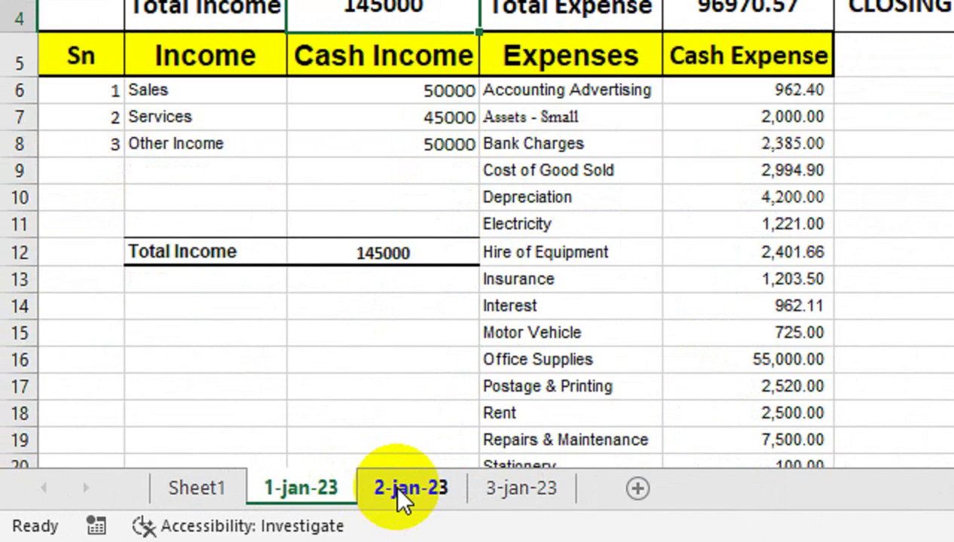
{"action": "left_click", "coordinate": [399, 492]}
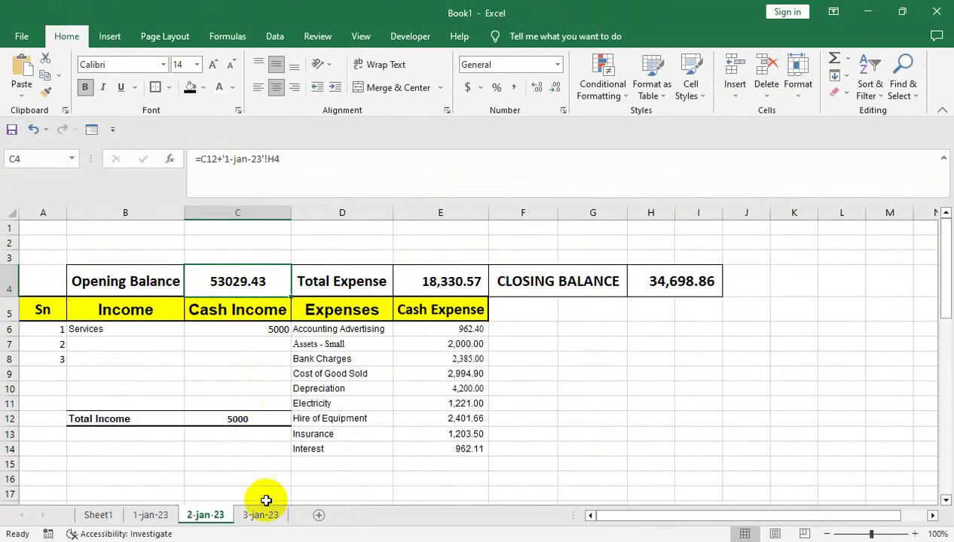
{"action": "left_click", "coordinate": [260, 513]}
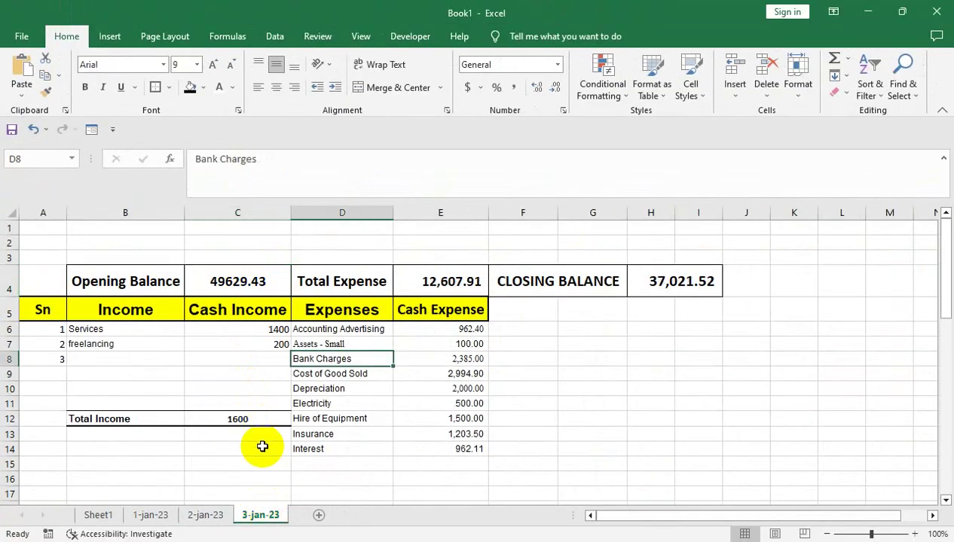
{"action": "left_click", "coordinate": [247, 275]}
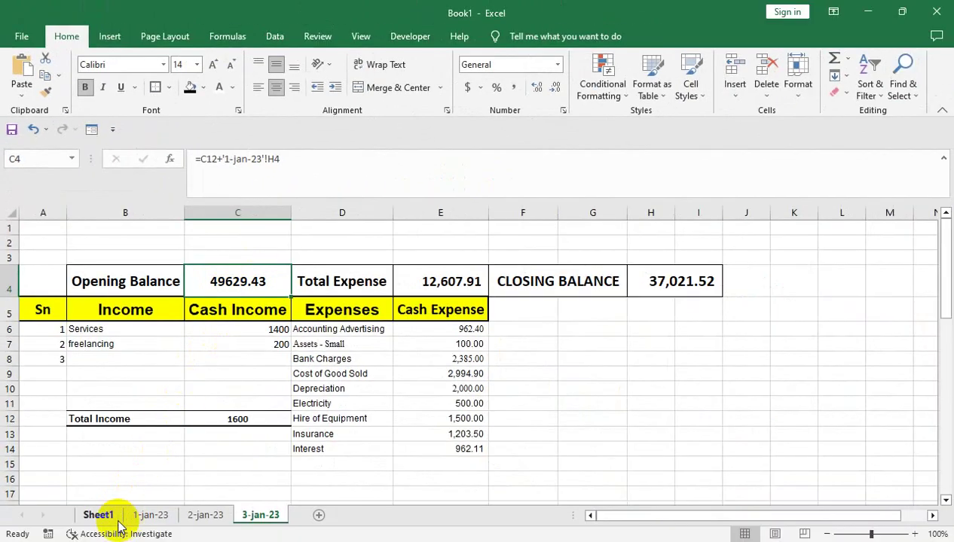
{"action": "left_click", "coordinate": [102, 516]}
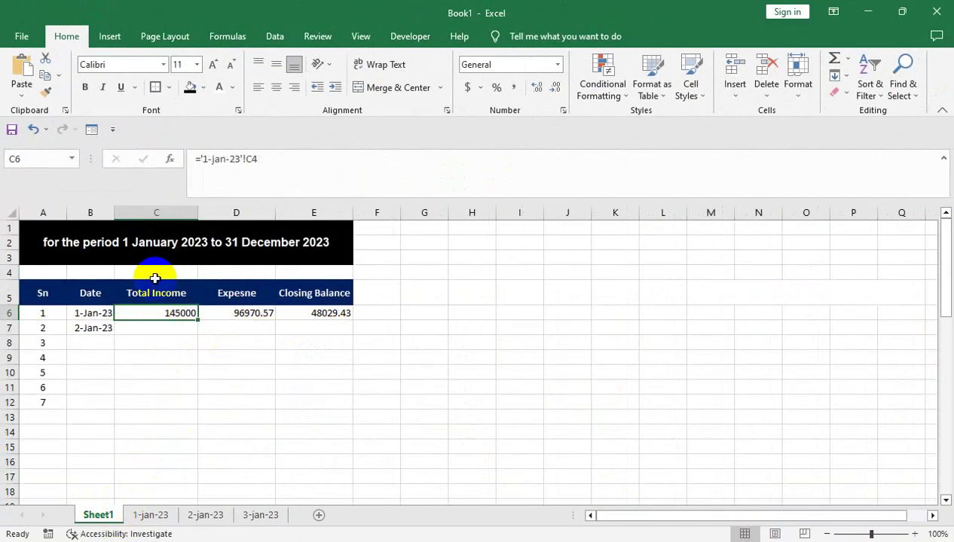
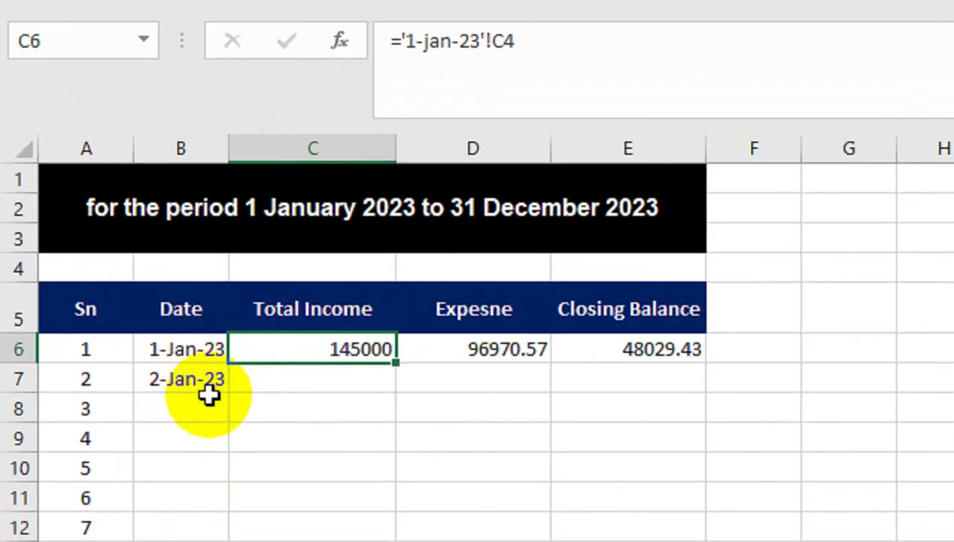
Extend the date series from 2-Jan-23 down to 3-Jan-23 in B8
{"action": "left_click", "coordinate": [195, 427]}
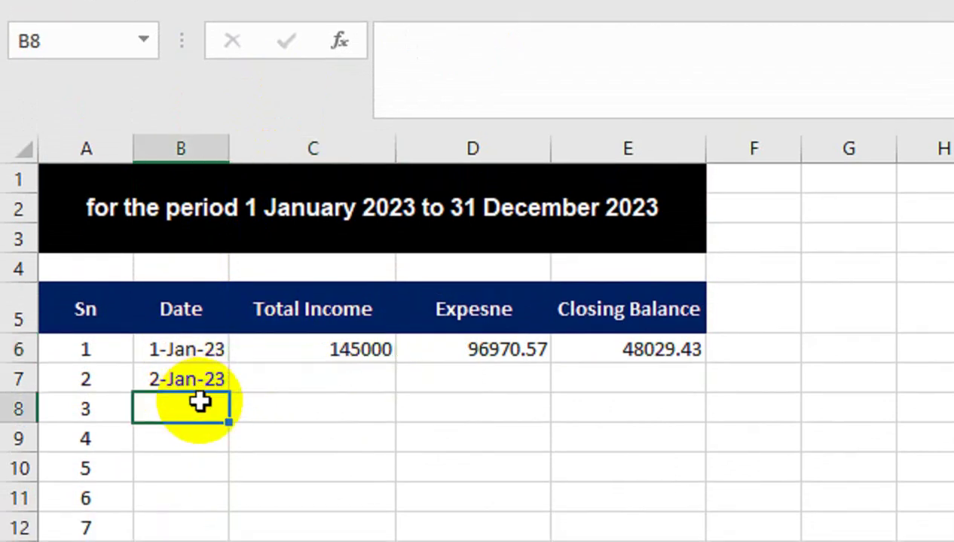
{"action": "left_click", "coordinate": [209, 369]}
{"action": "left_click_drag", "start_coordinate": [226, 392], "coordinate": [219, 407]}
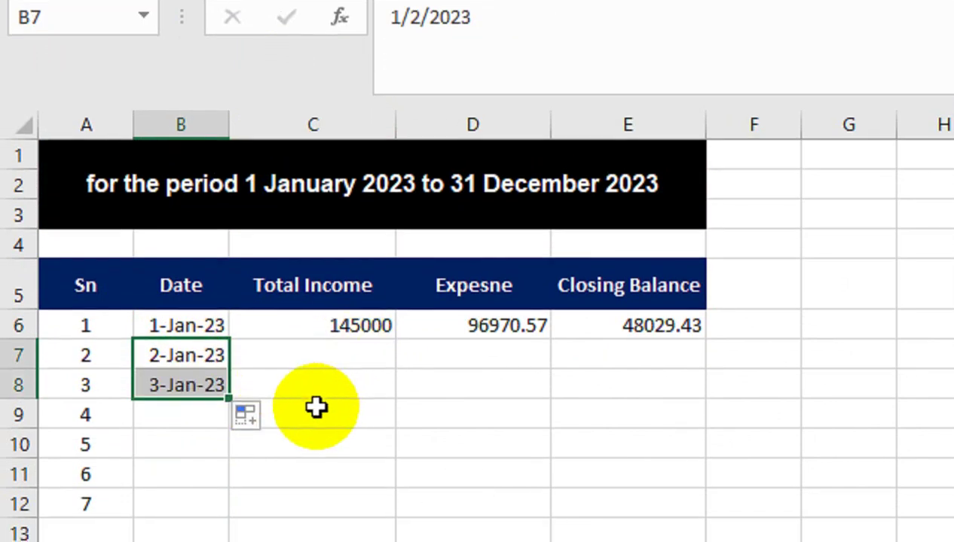
Rewrite C6's Total Income formula as =INDIRECT(B6&"!C4")
{"action": "left_click", "coordinate": [369, 324]}
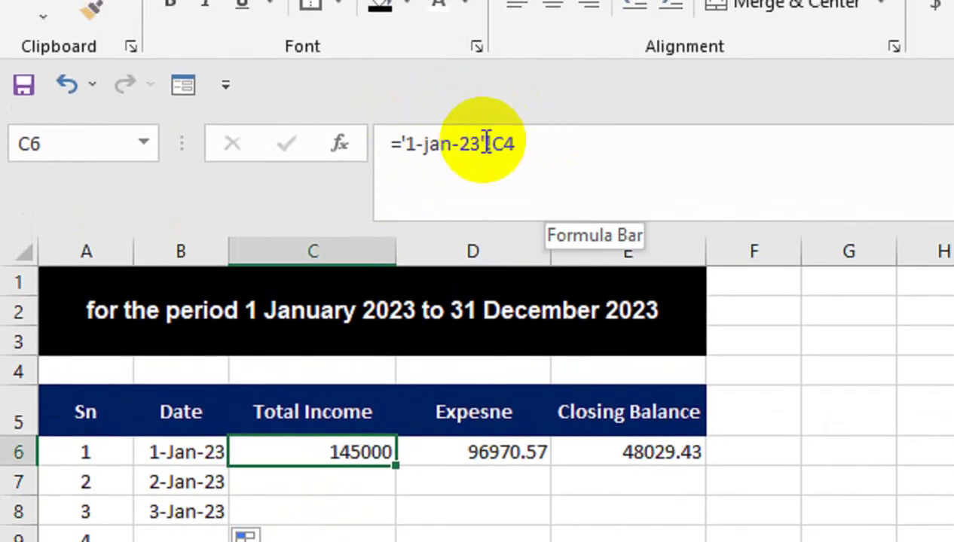
{"action": "mouse_move", "coordinate": [492, 124]}
{"action": "left_mouse_down"}
{"action": "mouse_move", "coordinate": [432, 124]}
{"action": "mouse_move", "coordinate": [409, 142]}
{"action": "left_mouse_up"}
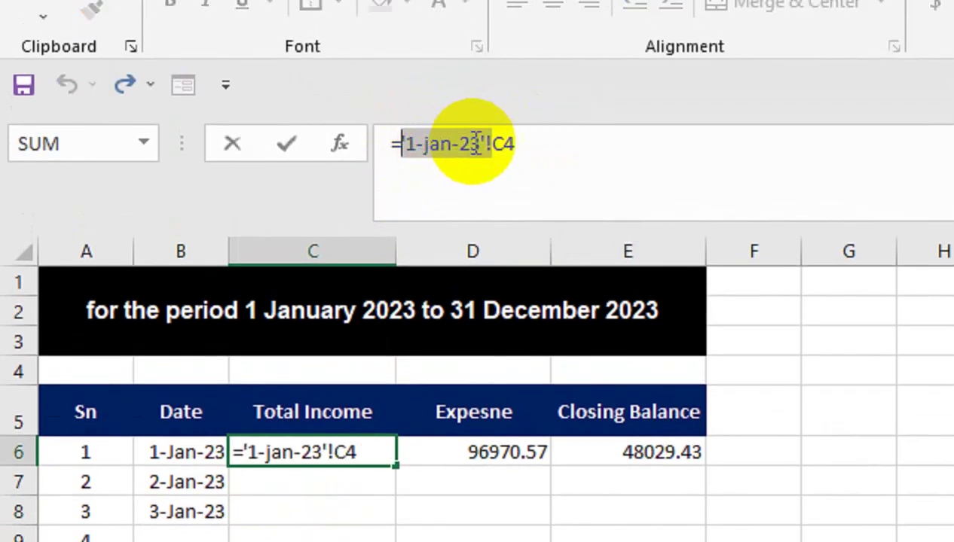
{"action": "left_click_drag", "start_coordinate": [486, 141], "coordinate": [397, 141]}
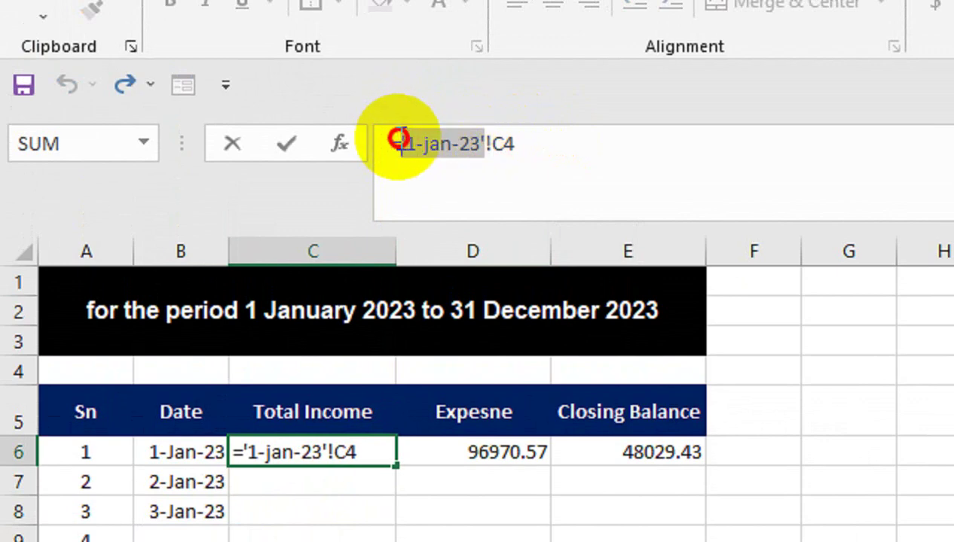
{"action": "type", "text": "in"}
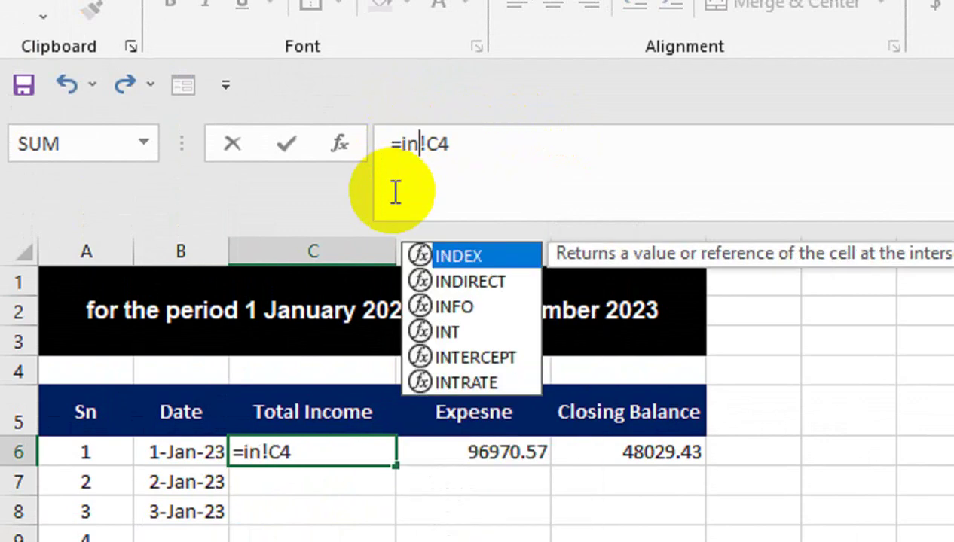
{"action": "type", "text": "di"}
{"action": "key", "text": "Tab"}
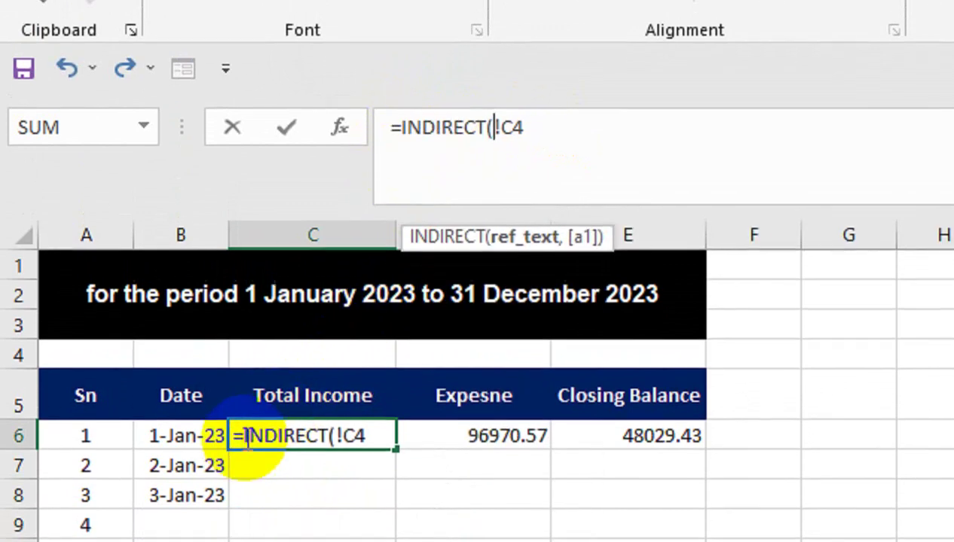
{"action": "left_click", "coordinate": [192, 412]}
{"action": "left_click", "coordinate": [195, 392]}
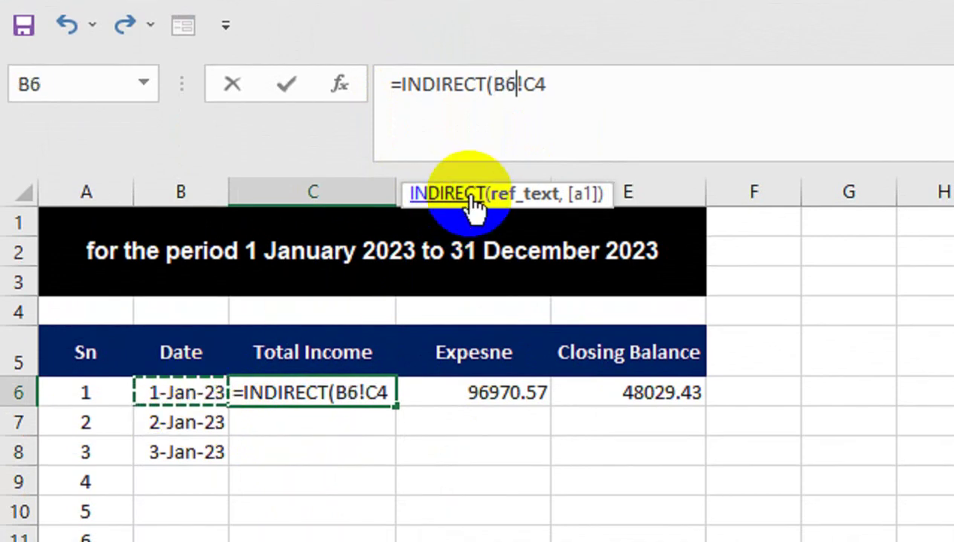
{"action": "type", "text": "&"}
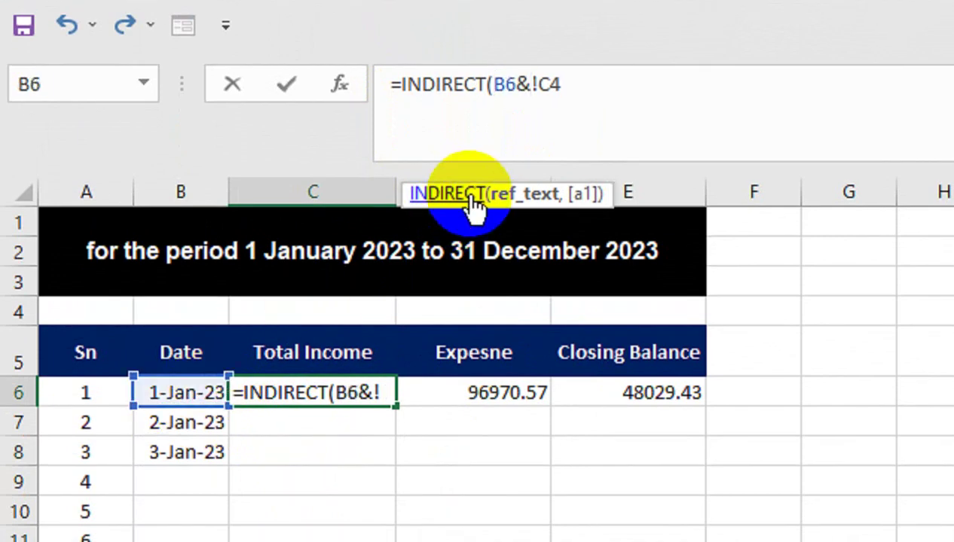
{"action": "type", "text": "\""}
{"action": "left_click", "coordinate": [579, 84]}
{"action": "type", "text": "\""}
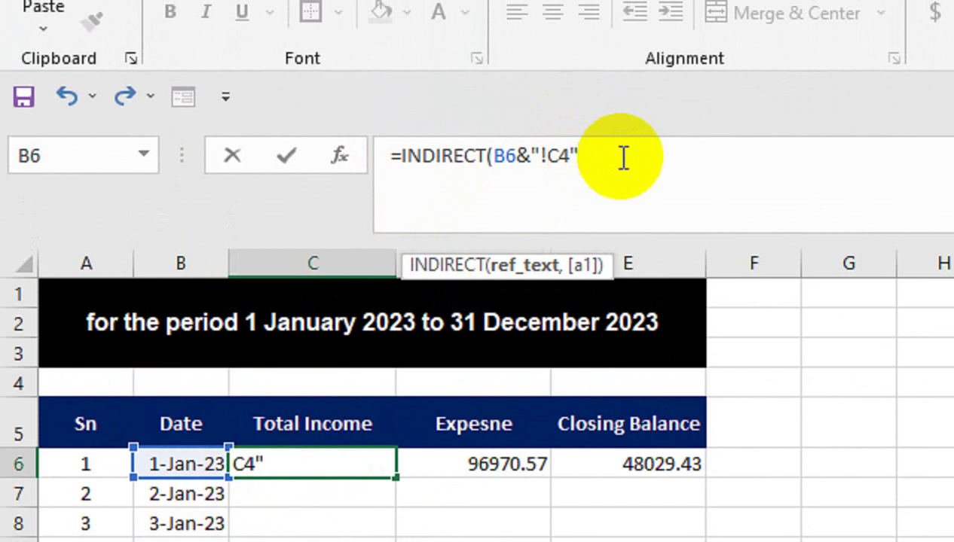
{"action": "type", "text": ")"}
{"action": "key", "text": "Return"}
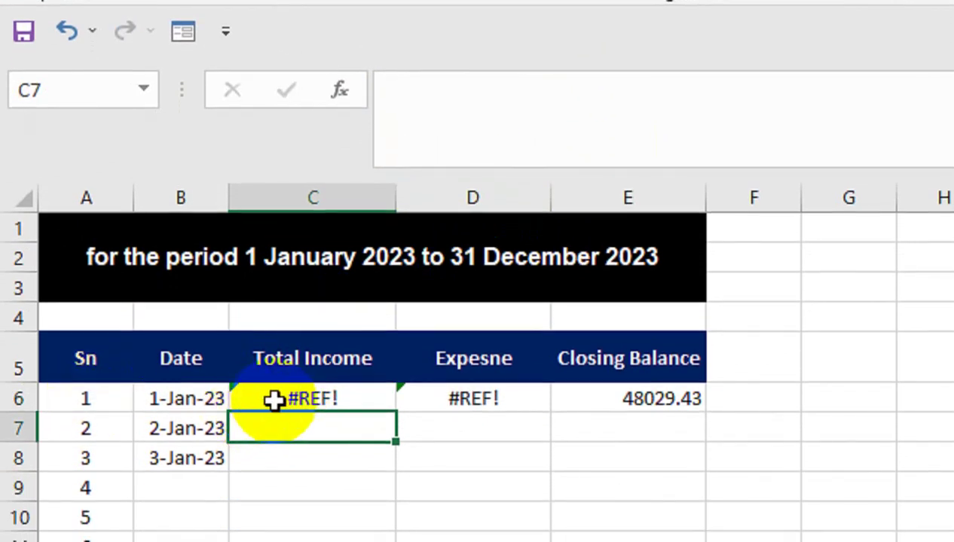
{"action": "left_click", "coordinate": [273, 399]}
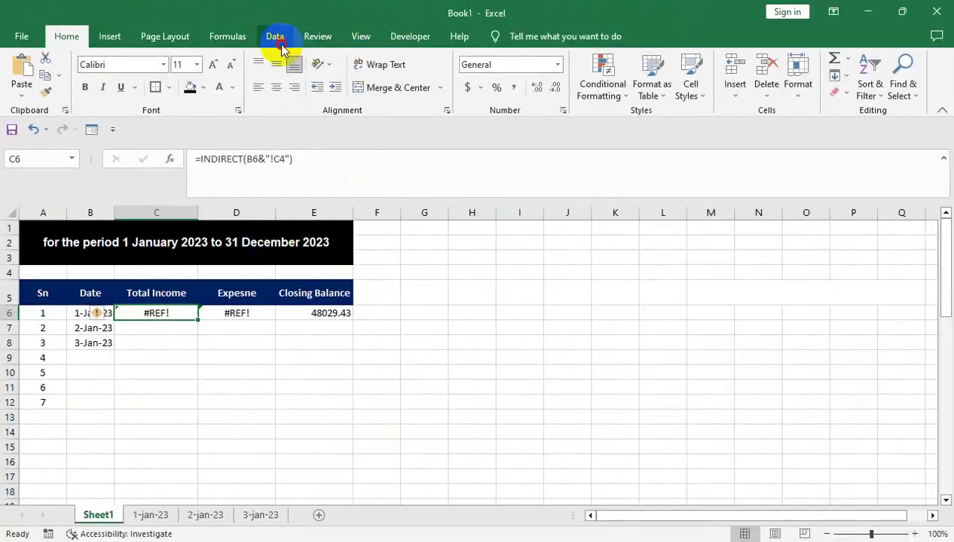
{"action": "left_click", "coordinate": [273, 36]}
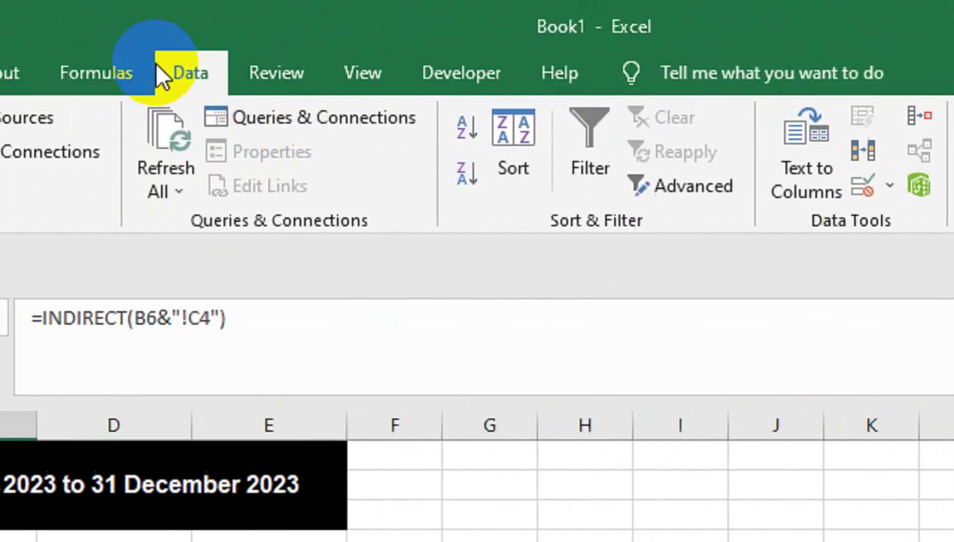
{"action": "left_click", "coordinate": [120, 73]}
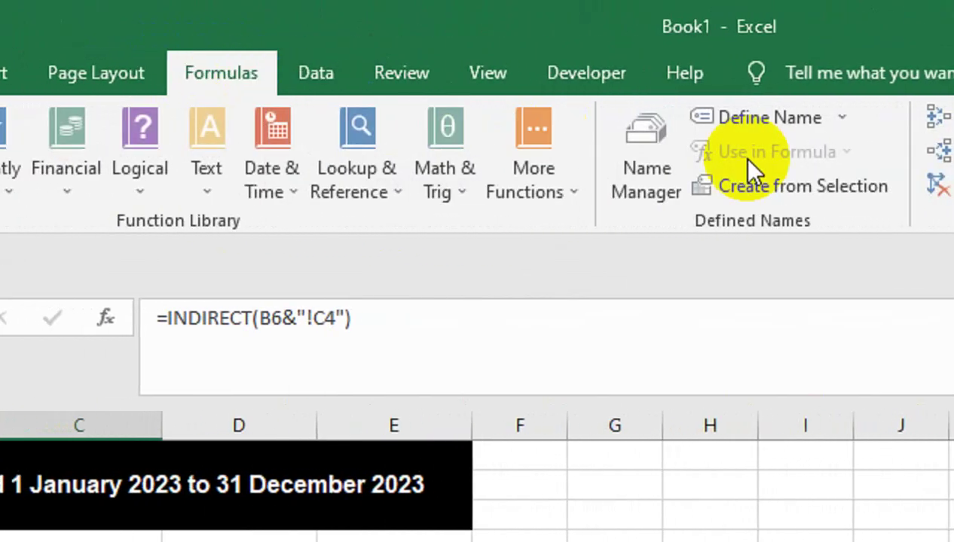
{"action": "left_click", "coordinate": [721, 188]}
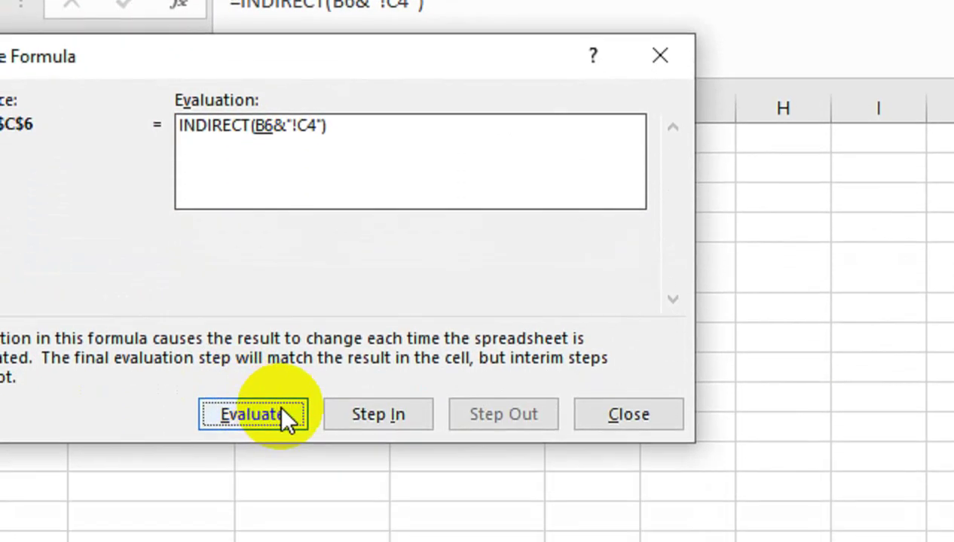
{"action": "left_click", "coordinate": [268, 534]}
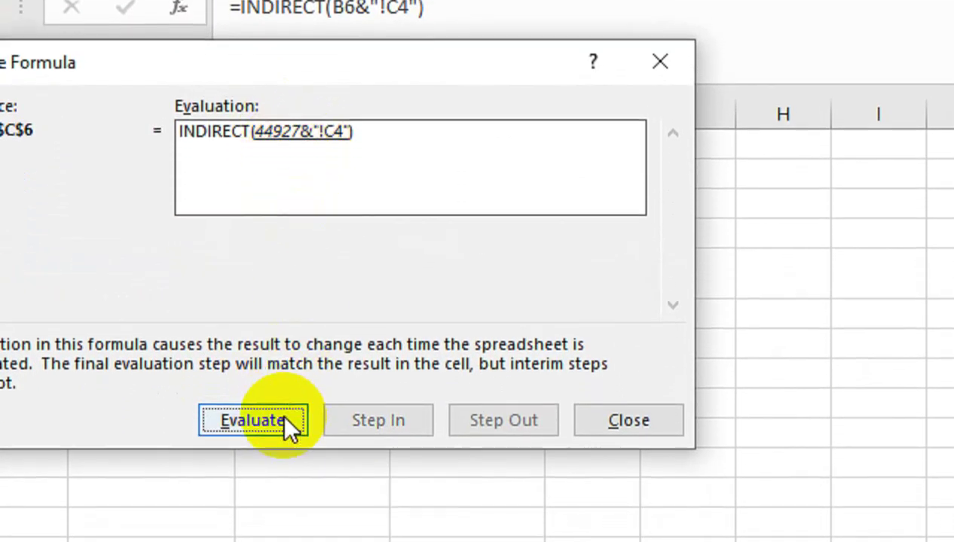
{"action": "left_click", "coordinate": [281, 436]}
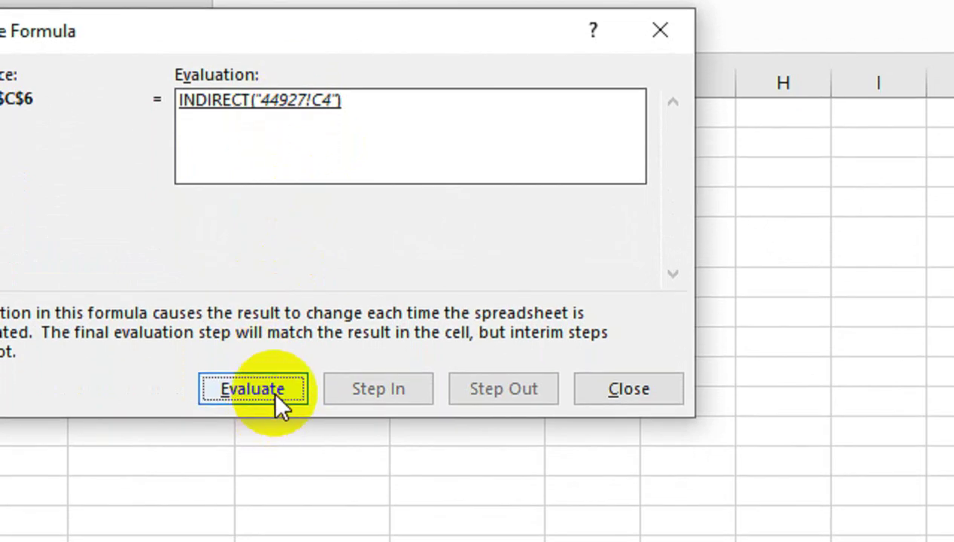
{"action": "left_click", "coordinate": [265, 411]}
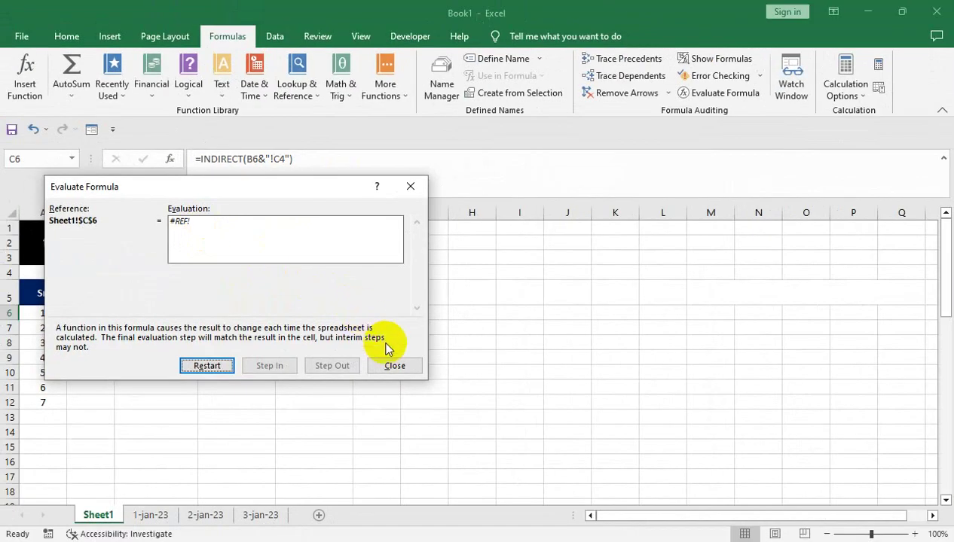
{"action": "left_click", "coordinate": [391, 364]}
{"action": "left_click", "coordinate": [268, 437]}
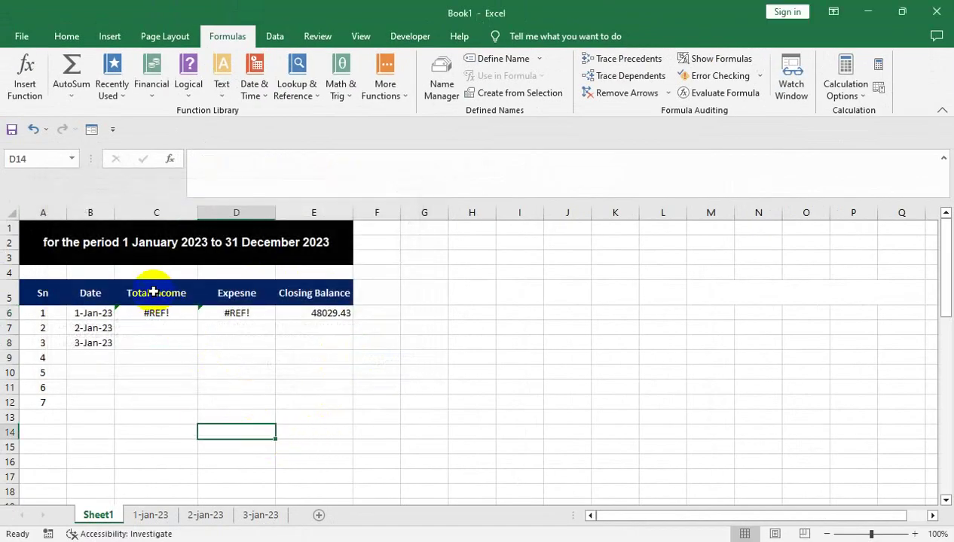
{"action": "left_click", "coordinate": [153, 293]}
Rename the 1-jan-23 sheet to day1 and return to Sheet1
{"action": "left_click", "coordinate": [145, 313]}
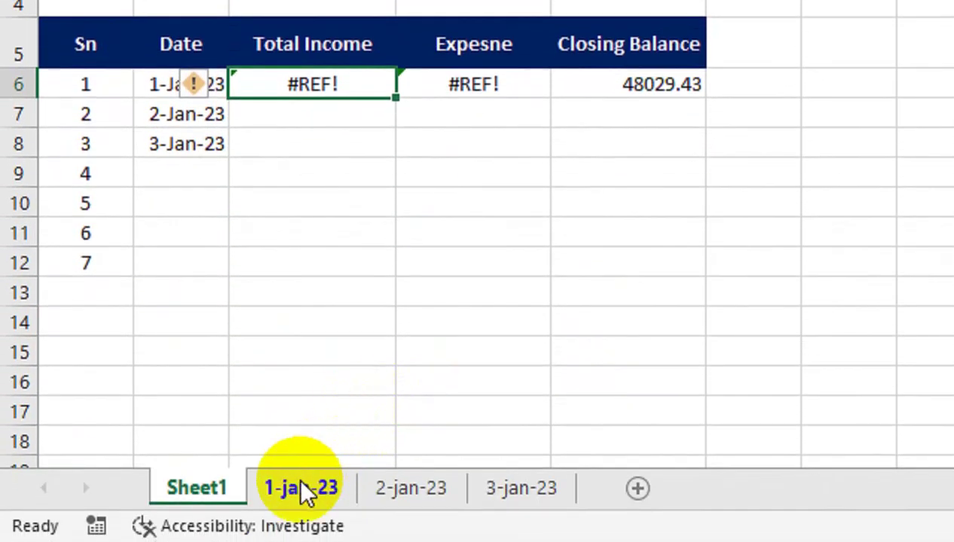
{"action": "left_click", "coordinate": [302, 493]}
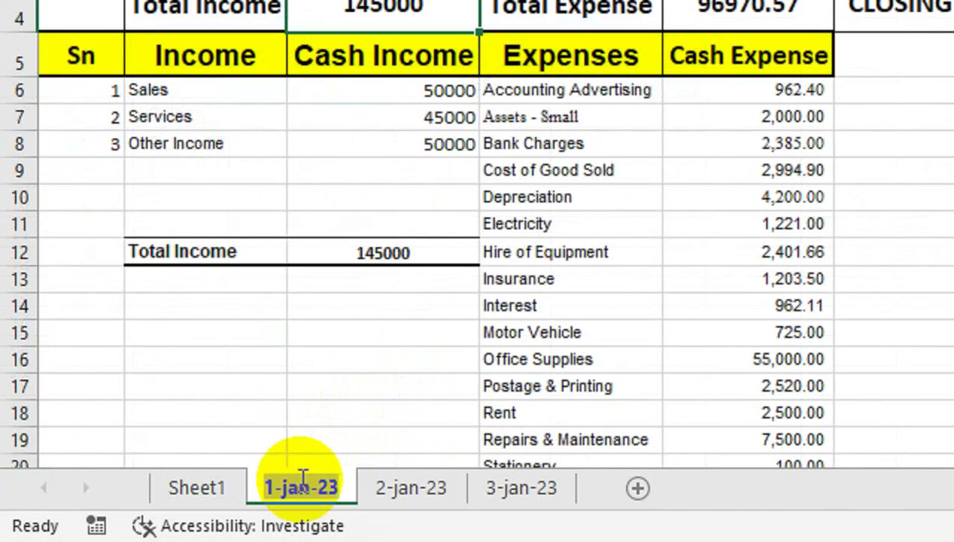
{"action": "type", "text": "day1"}
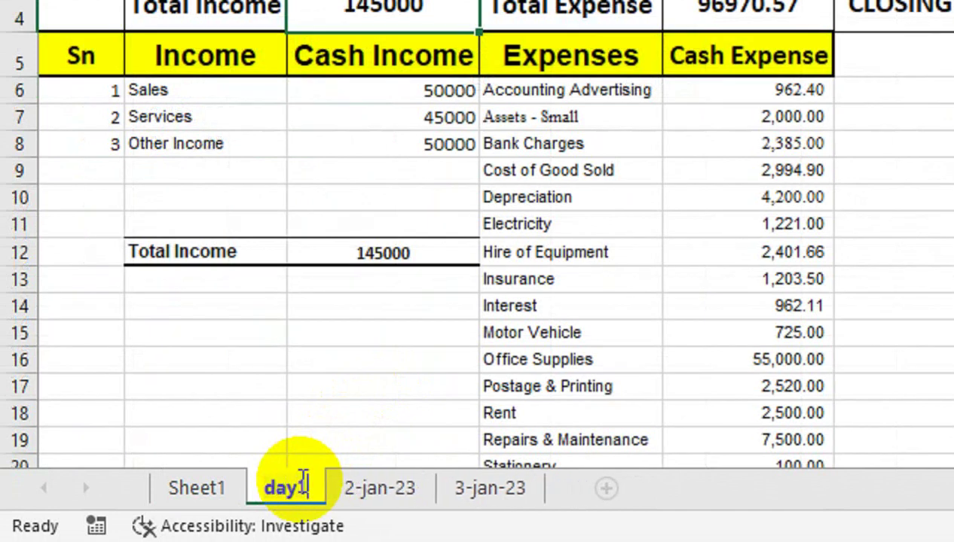
{"action": "left_click", "coordinate": [292, 413]}
{"action": "left_click", "coordinate": [192, 491]}
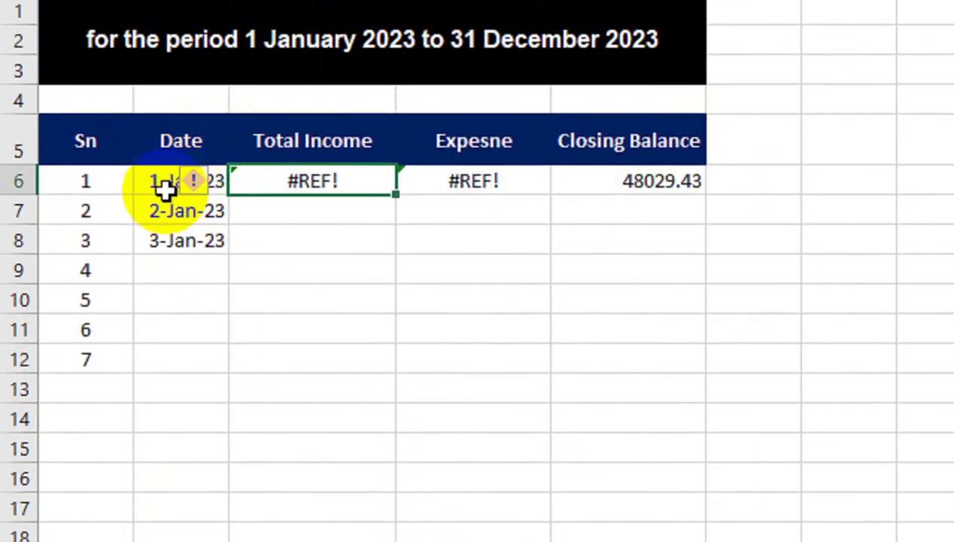
Test entering day1 in B6, then restore the 1-Jan-23 date
{"action": "left_click", "coordinate": [166, 190]}
{"action": "type", "text": "d"}
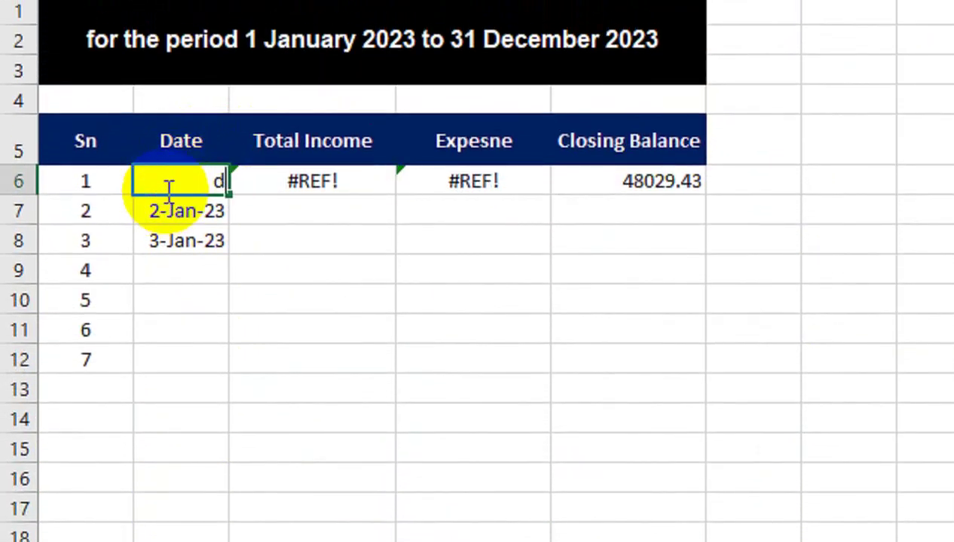
{"action": "type", "text": "ay1"}
{"action": "key", "text": "Return"}
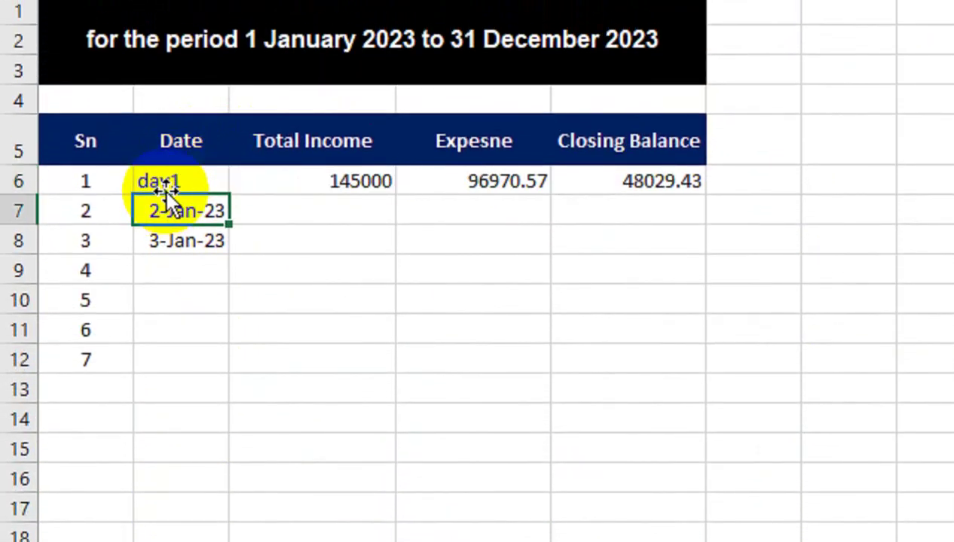
{"action": "left_click", "coordinate": [208, 186]}
{"action": "type", "text": "1-jan-23"}
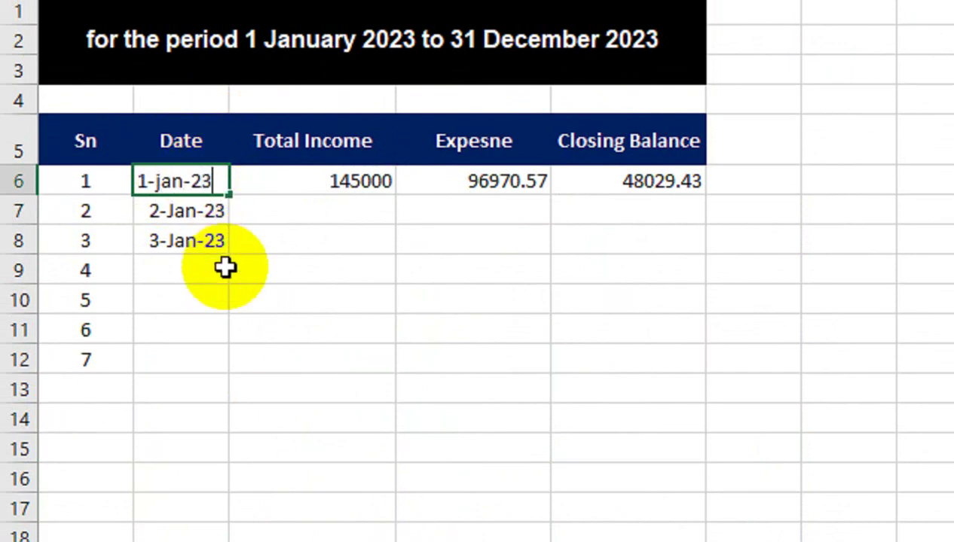
{"action": "key", "text": "Return"}
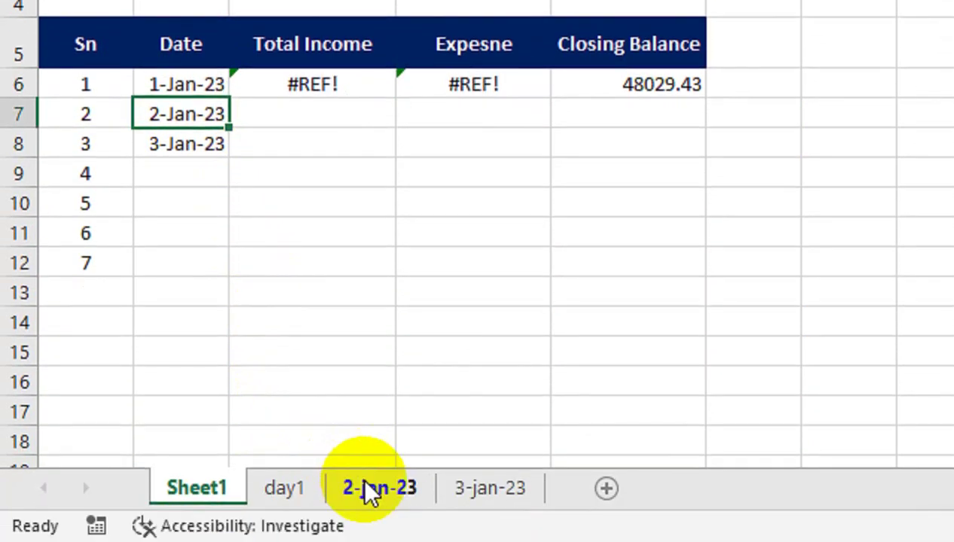
Rename the day1 sheet back to 1-jan-23 and recheck C6's INDIRECT formula on Sheet1
{"action": "left_click", "coordinate": [296, 486]}
{"action": "type", "text": "1-j"}
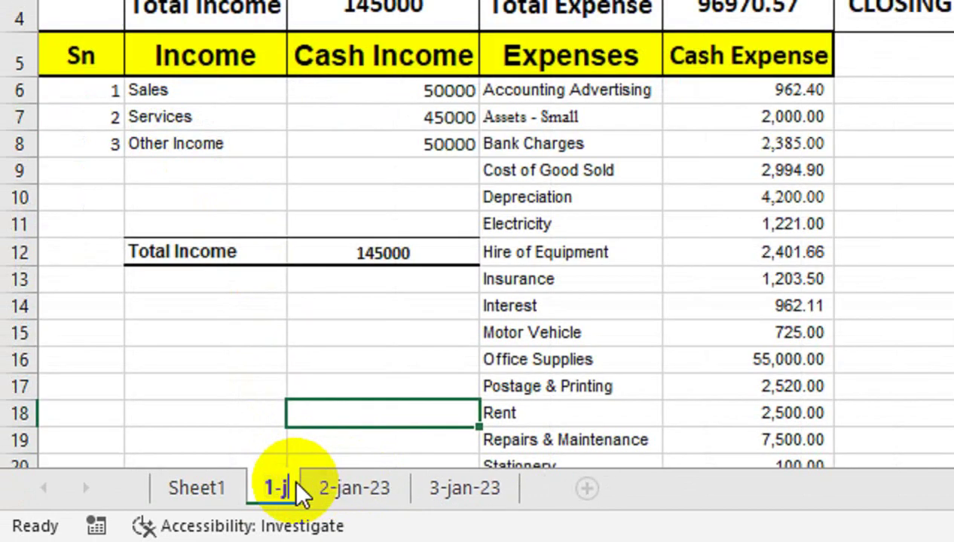
{"action": "type", "text": "an-23"}
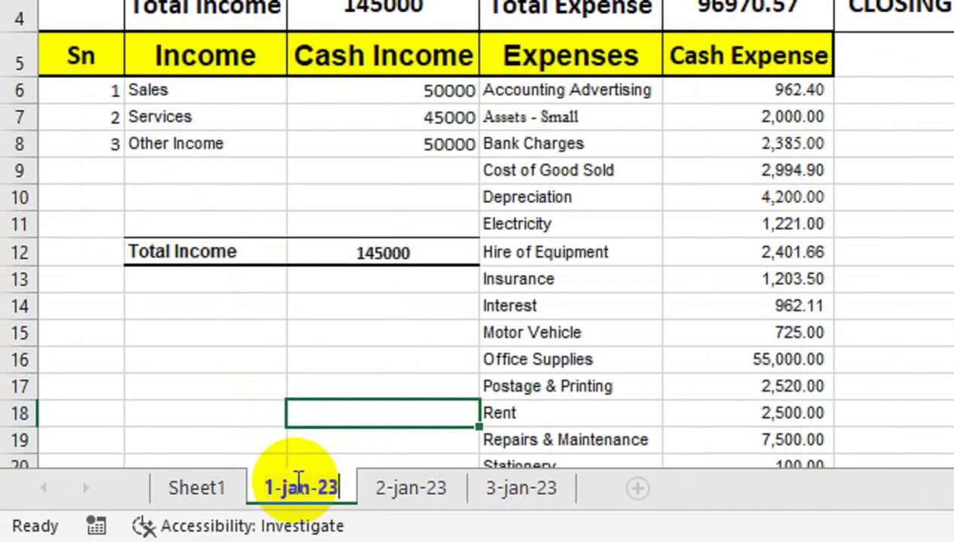
{"action": "key", "text": "Return"}
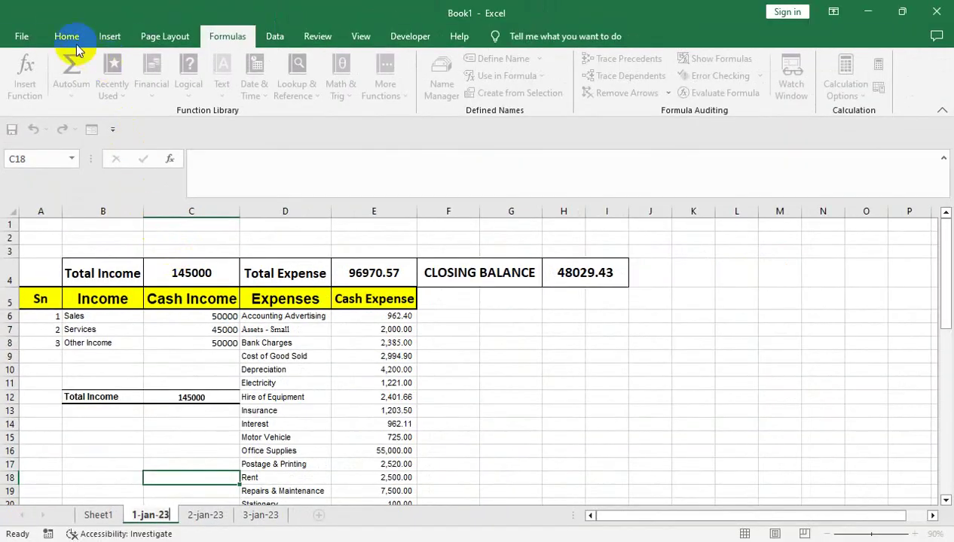
{"action": "left_click", "coordinate": [68, 36]}
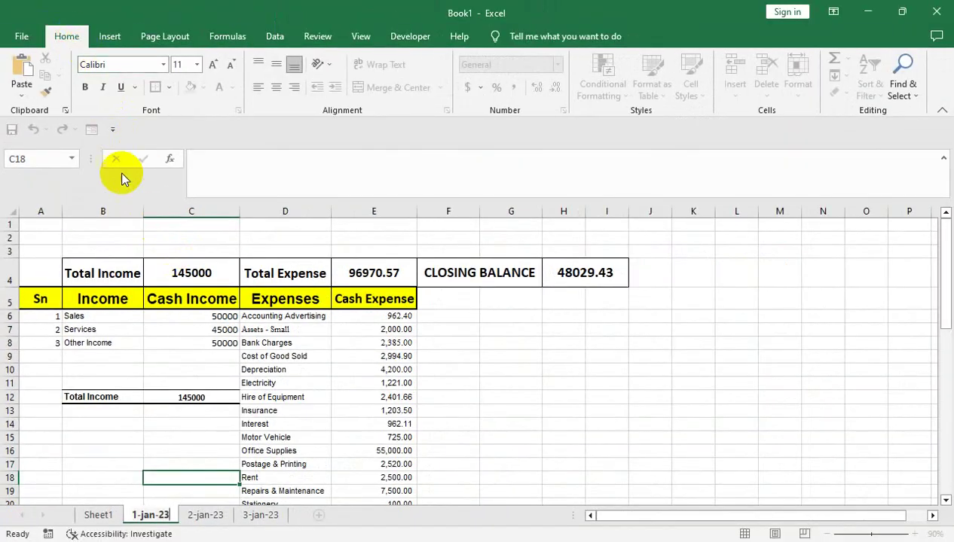
{"action": "left_click", "coordinate": [175, 428]}
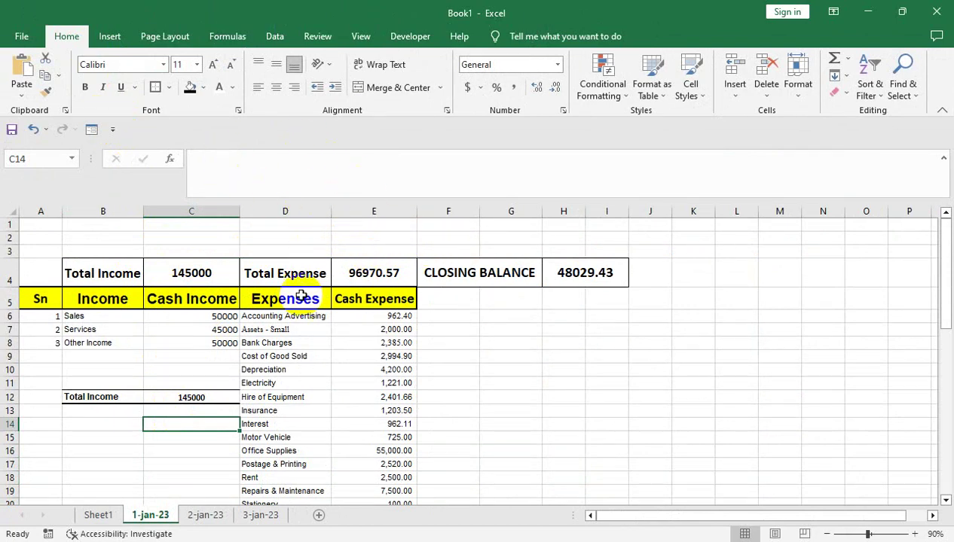
{"action": "left_click", "coordinate": [97, 515]}
{"action": "left_click", "coordinate": [156, 314]}
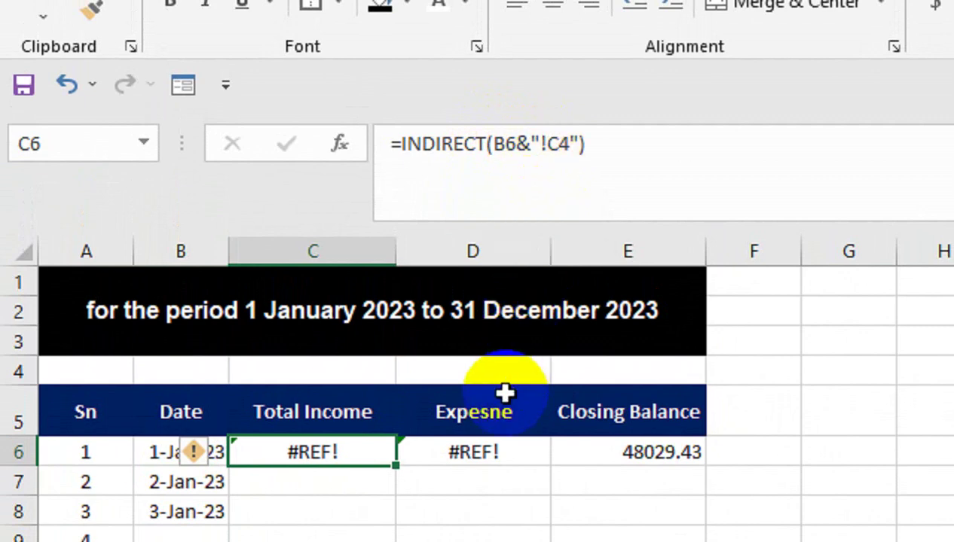
Clear C6's broken formula and test =TEXT(B6,"d-mmm-yy") in D11, showing 1-Jan-23
{"action": "key", "text": "Delete"}
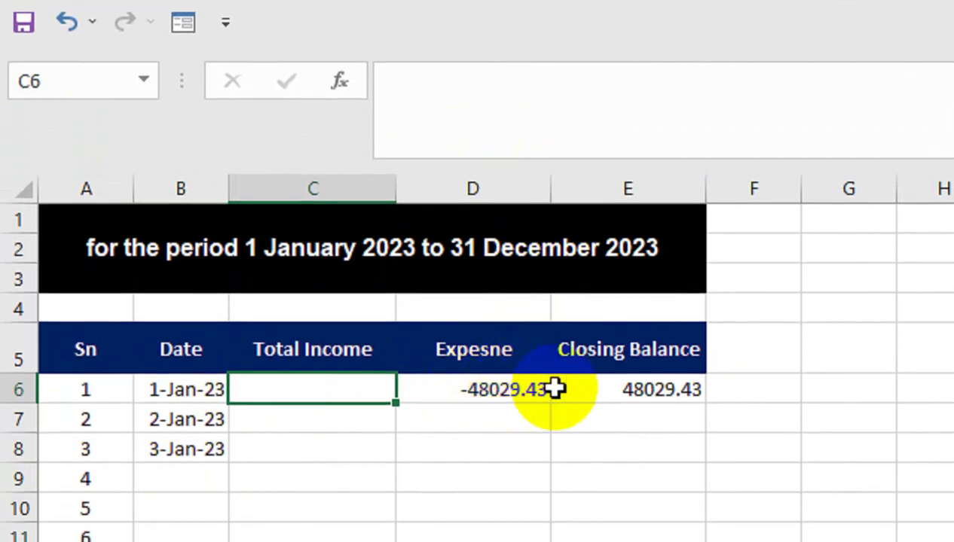
{"action": "left_click", "coordinate": [453, 476]}
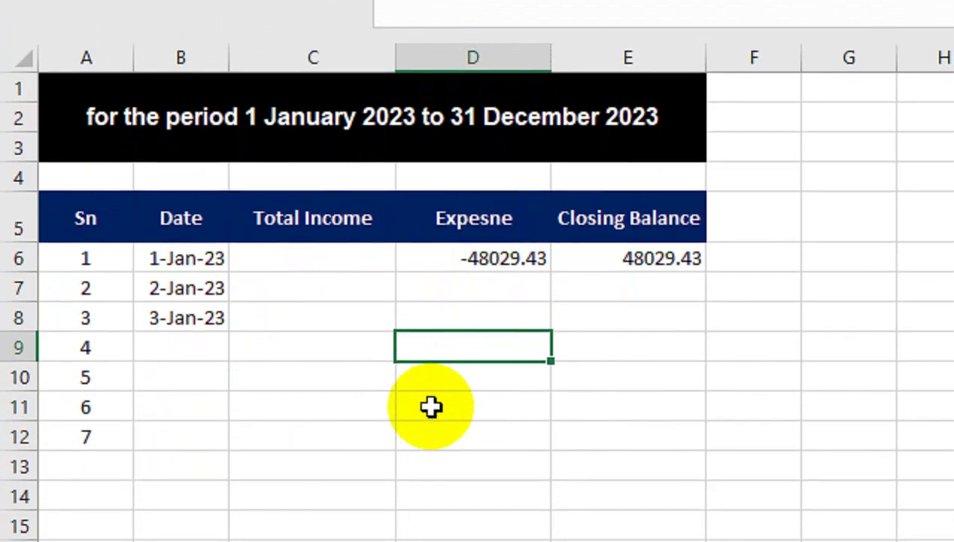
{"action": "left_click", "coordinate": [431, 407]}
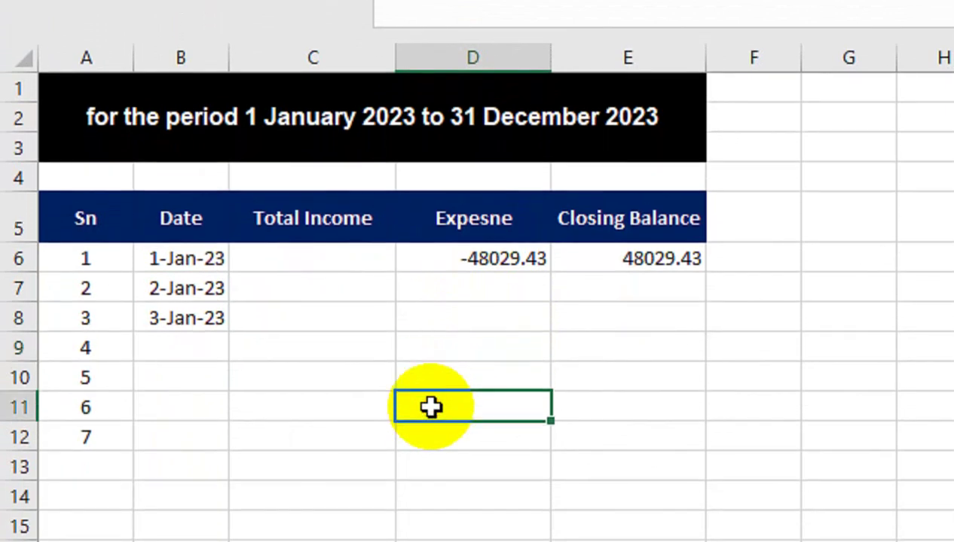
{"action": "type", "text": "=text"}
{"action": "key", "text": "Tab"}
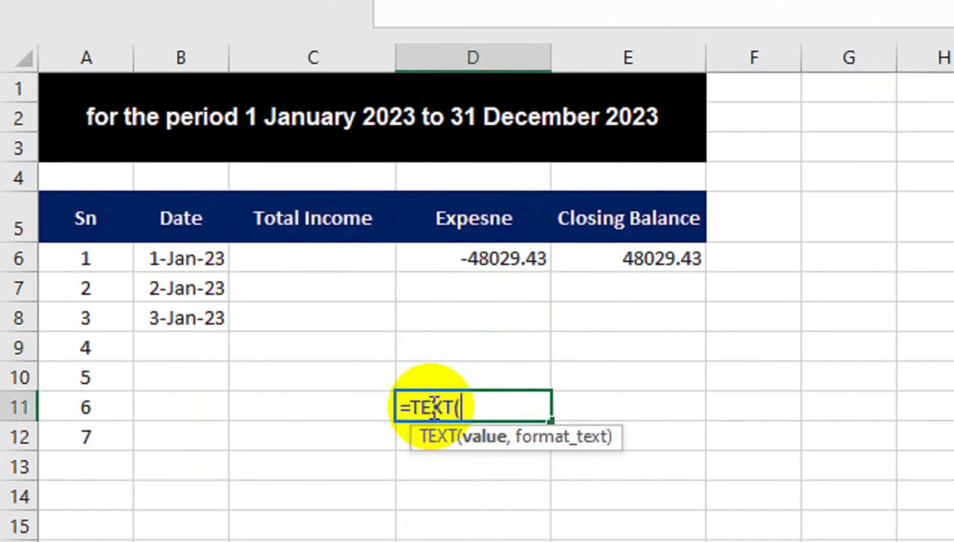
{"action": "left_click", "coordinate": [179, 252]}
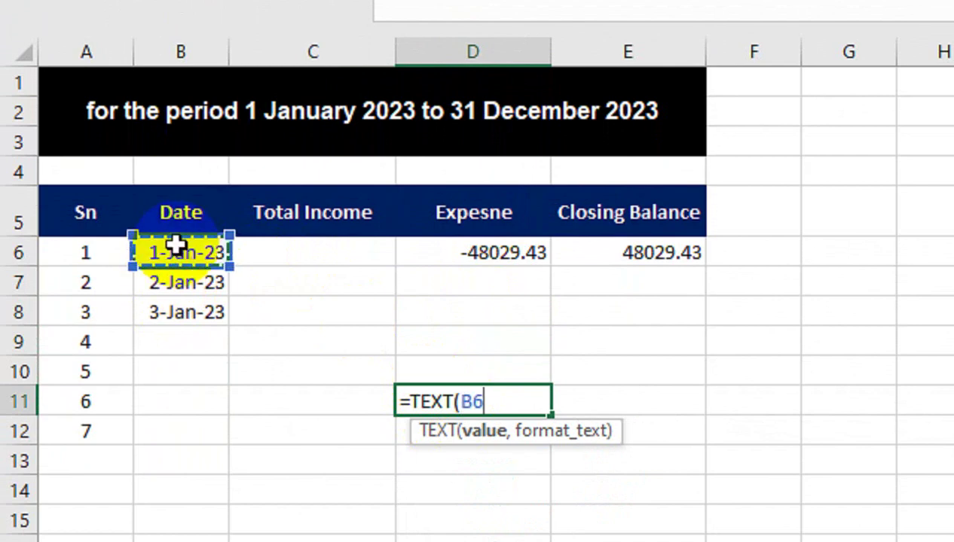
{"action": "type", "text": ",\"d-mmm-yy"}
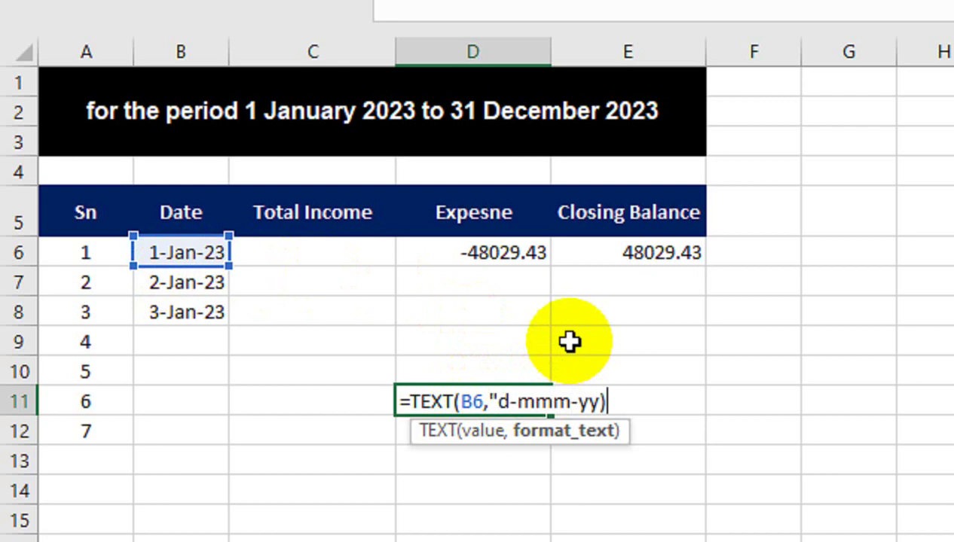
{"action": "key", "text": "Return"}
{"action": "key", "text": "Return"}
{"action": "key", "text": "Left"}
{"action": "type", "text": "\""}
{"action": "key", "text": "Return"}
{"action": "key", "text": "Up"}
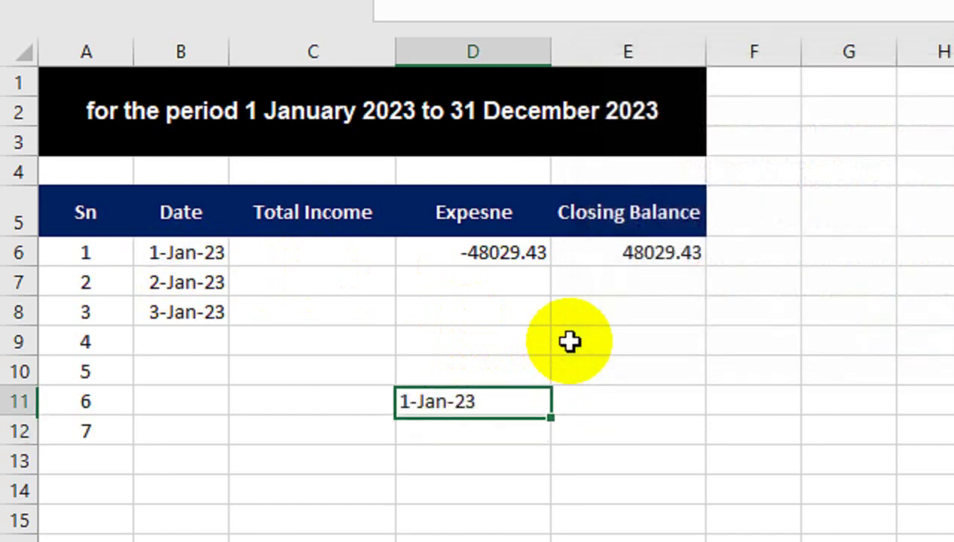
Enter =D11+1 in D12 as a next-day test, giving 44937
{"action": "key", "text": "Down"}
{"action": "type", "text": "="}
{"action": "key", "text": "Up"}
{"action": "type", "text": "+1"}
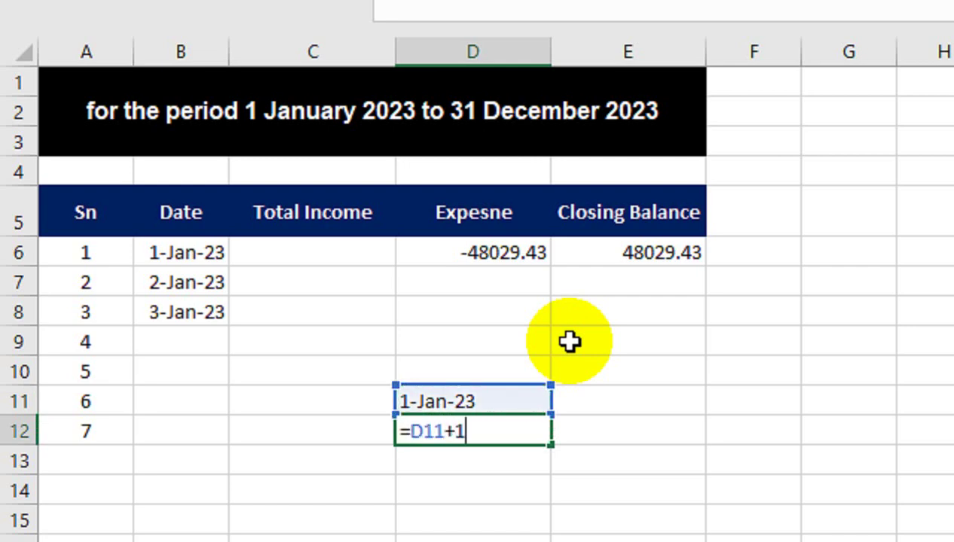
{"action": "key", "text": "Return"}
{"action": "key", "text": "Return"}
Remove the test values from D12 and D11
{"action": "key", "text": "Up"}
{"action": "key", "text": "Up"}
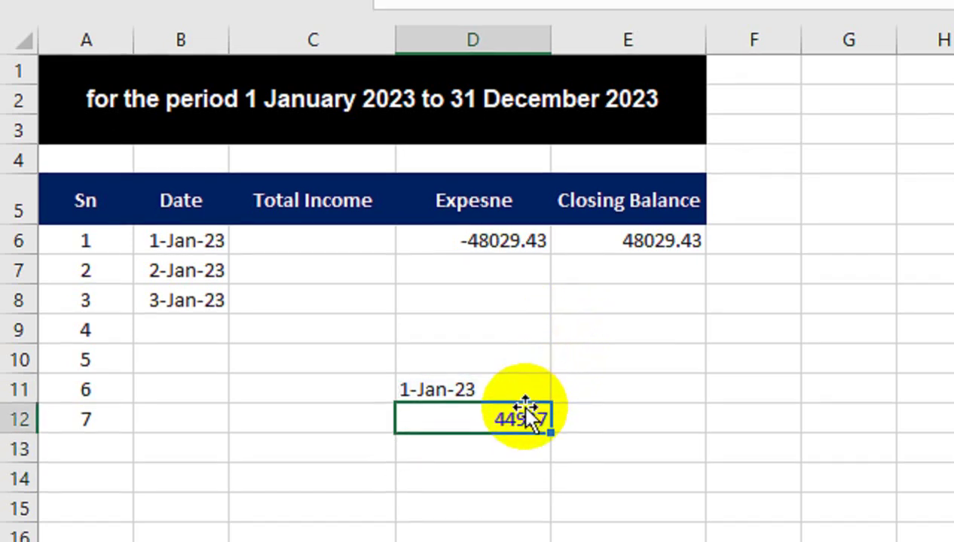
{"action": "key", "text": "Delete"}
{"action": "key", "text": "Up"}
{"action": "key", "text": "Left"}
{"action": "key", "text": "Right"}
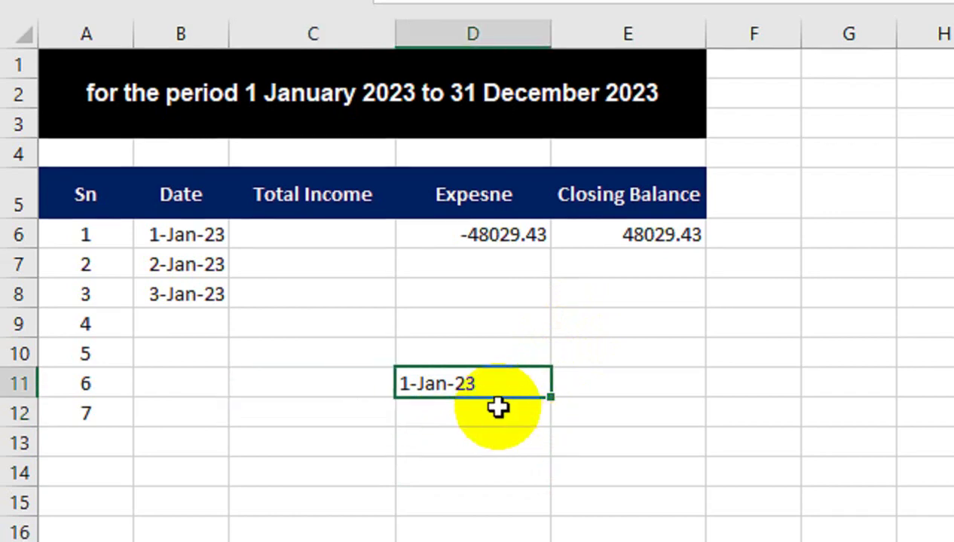
{"action": "key", "text": "Escape"}
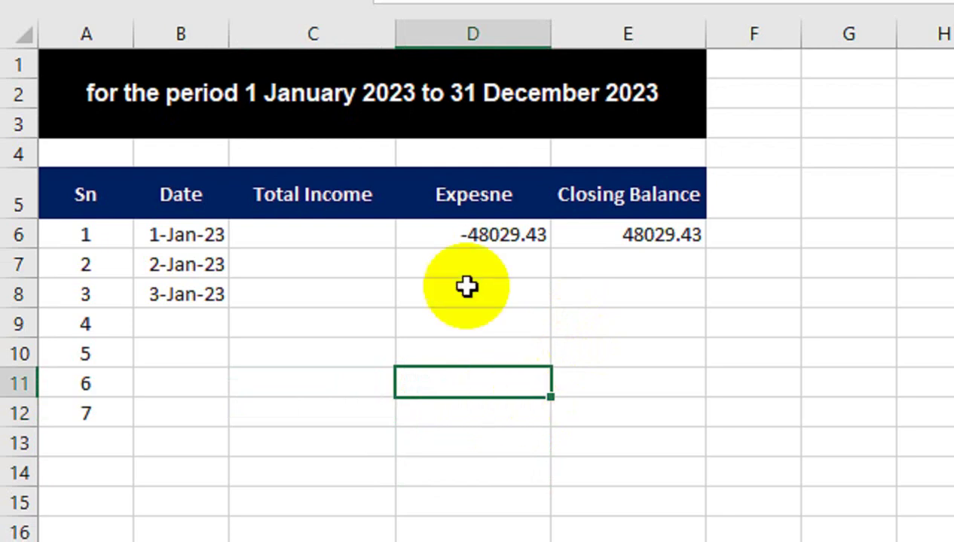
{"action": "left_click", "coordinate": [459, 235]}
{"action": "left_click", "coordinate": [301, 253]}
In C6, begin an INDIRECT formula wrapping TEXT(B6,"d-mmm-yy") as a quoted sheet name followed by !
{"action": "left_click", "coordinate": [300, 237]}
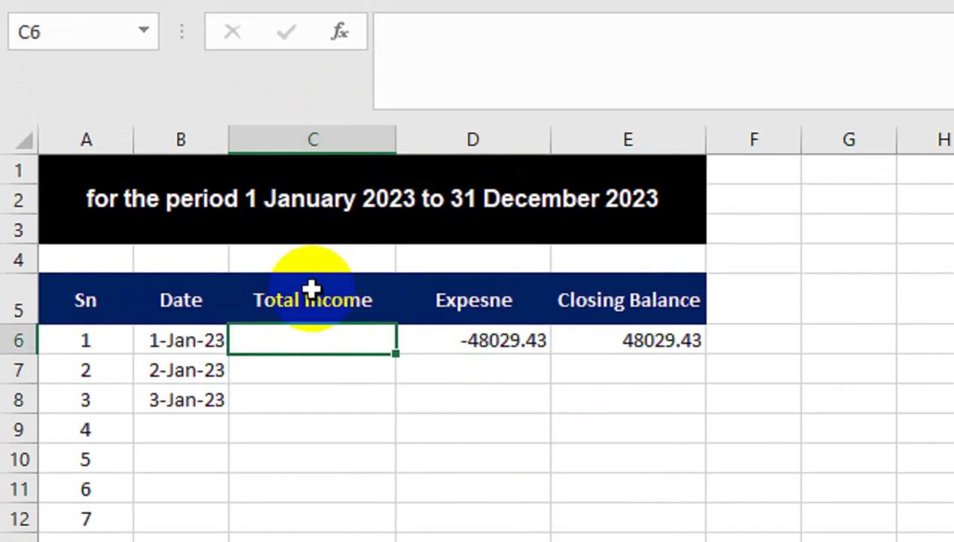
{"action": "type", "text": "=i"}
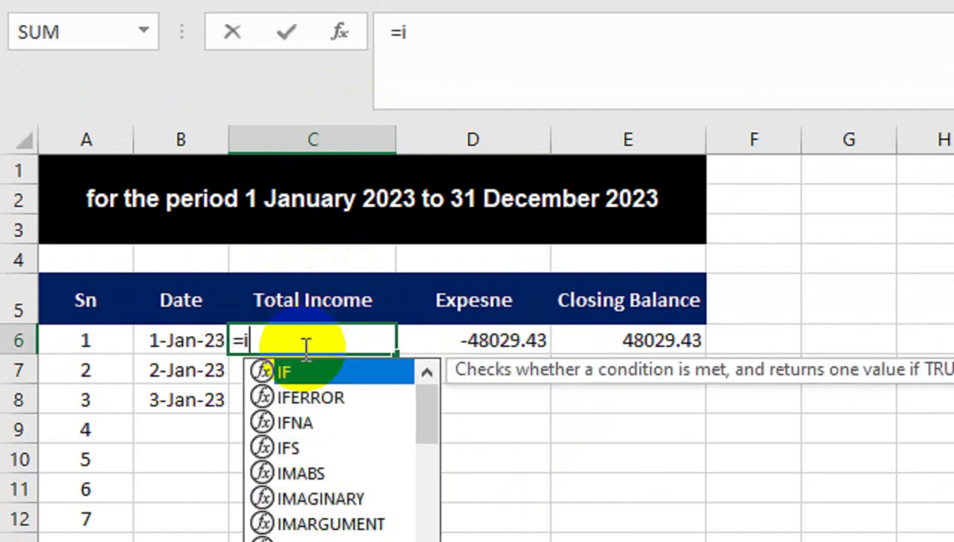
{"action": "type", "text": "ndi"}
{"action": "key", "text": "Tab"}
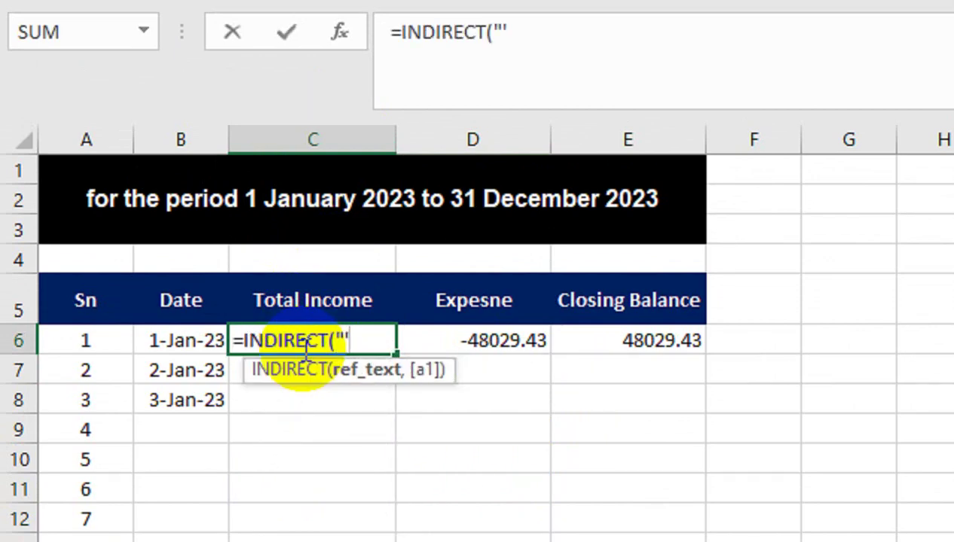
{"action": "type", "text": "tex"}
{"action": "key", "text": "Tab"}
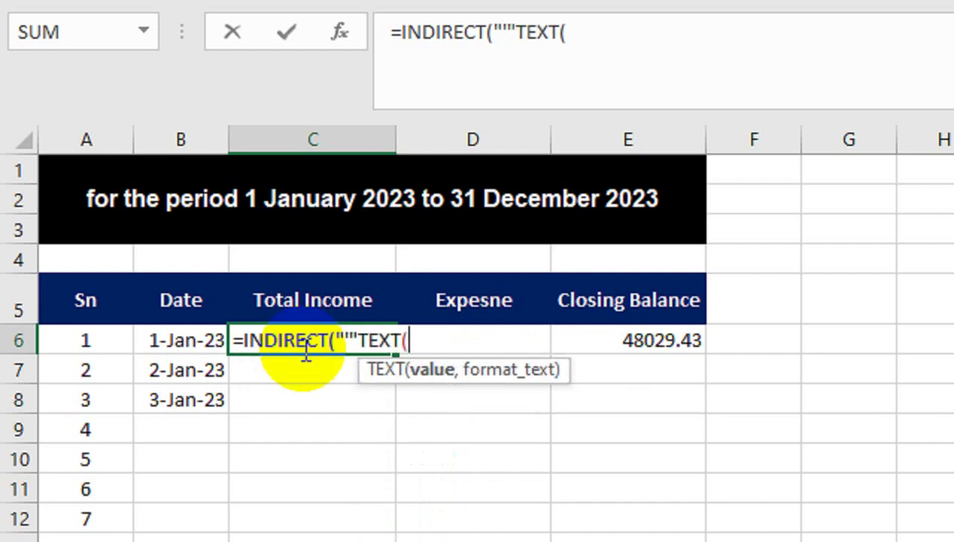
{"action": "left_click", "coordinate": [203, 341]}
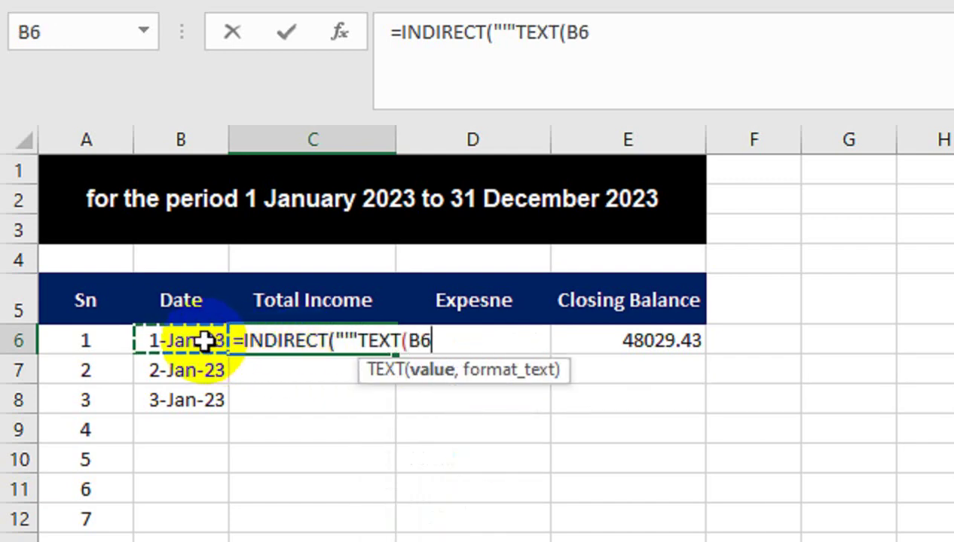
{"action": "type", "text": ",\"d-mmm-"}
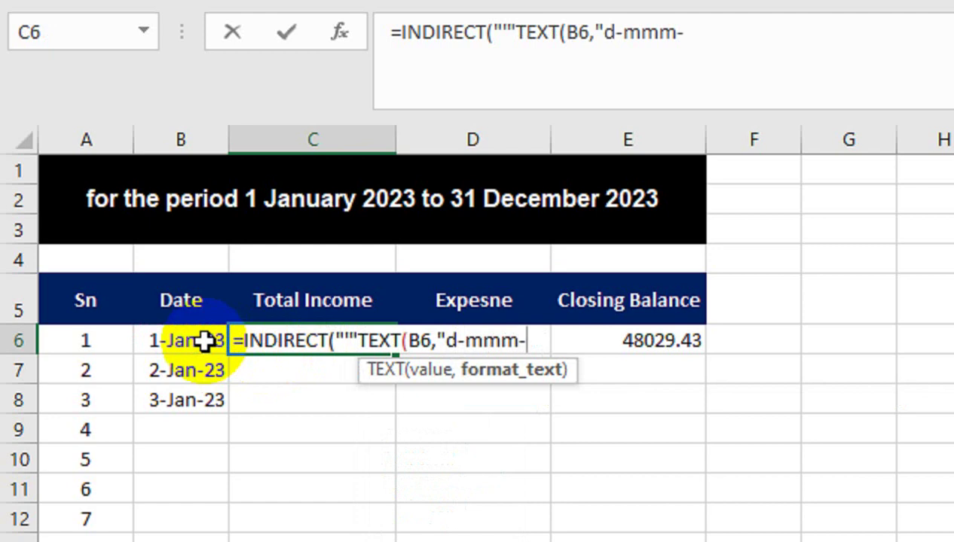
{"action": "type", "text": "yy"}
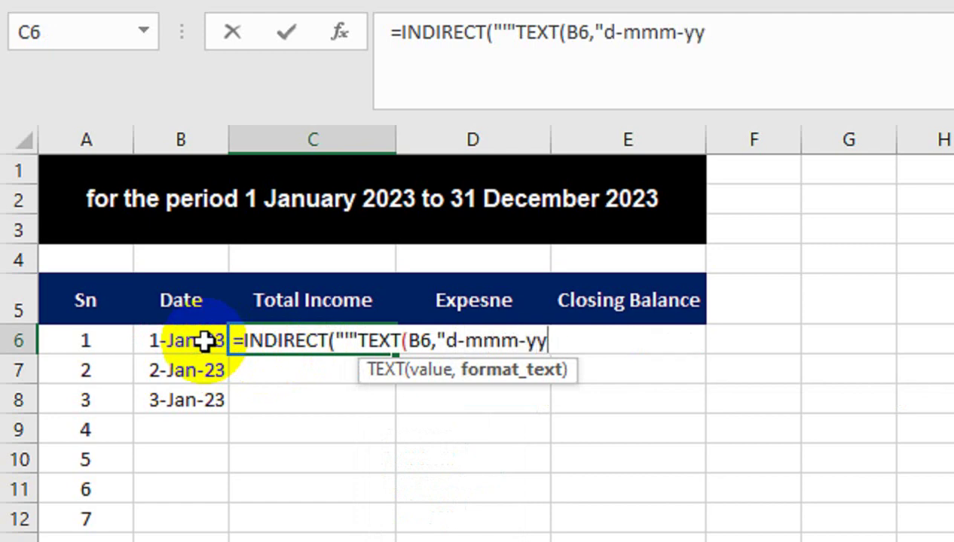
{"action": "type", "text": "\")&\"'!"}
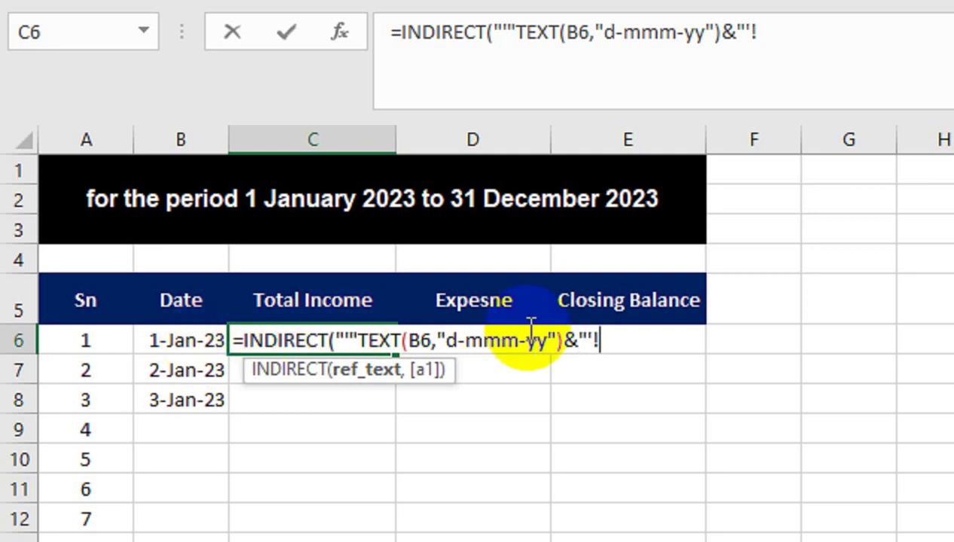
{"action": "left_click", "coordinate": [605, 342]}
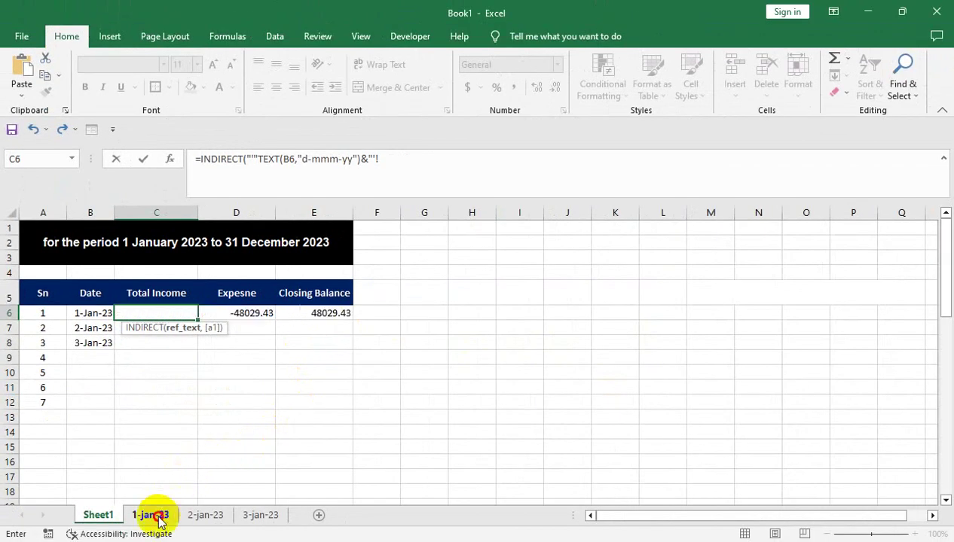
Add the C4 reference from the 1-jan-23 sheet, drop the hard-coded sheet name, and close the parenthesis
{"action": "left_click", "coordinate": [150, 516]}
{"action": "left_click", "coordinate": [161, 272]}
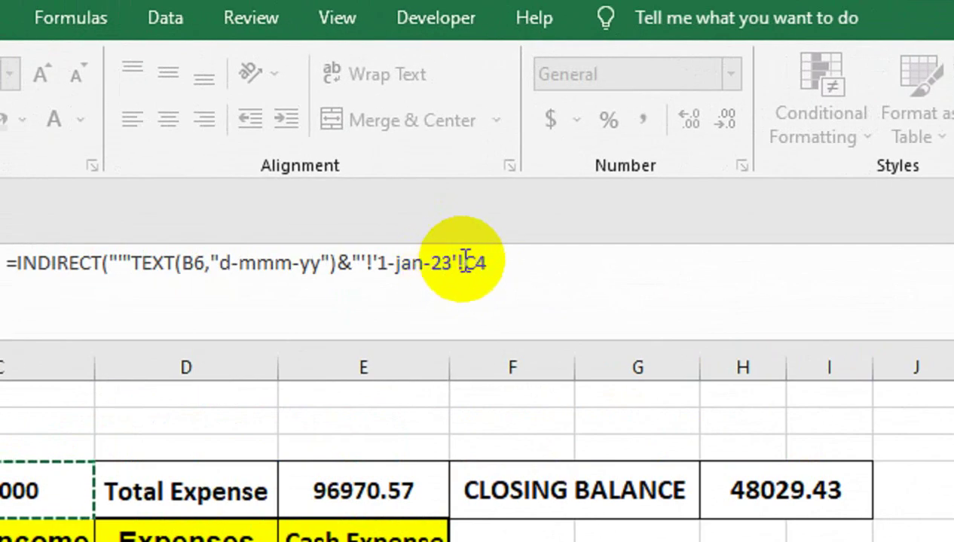
{"action": "left_click_drag", "start_coordinate": [465, 273], "coordinate": [374, 273]}
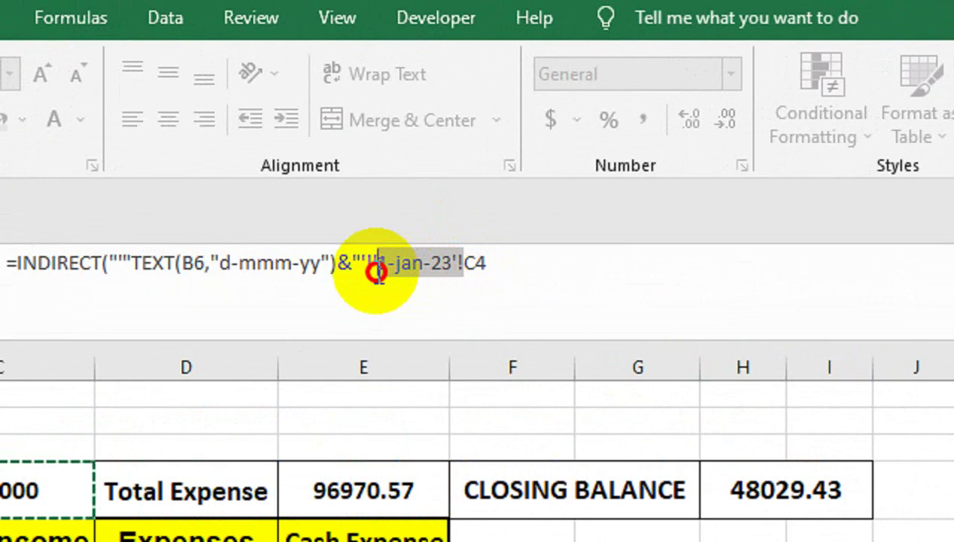
{"action": "key", "text": "Delete"}
{"action": "type", "text": "\""}
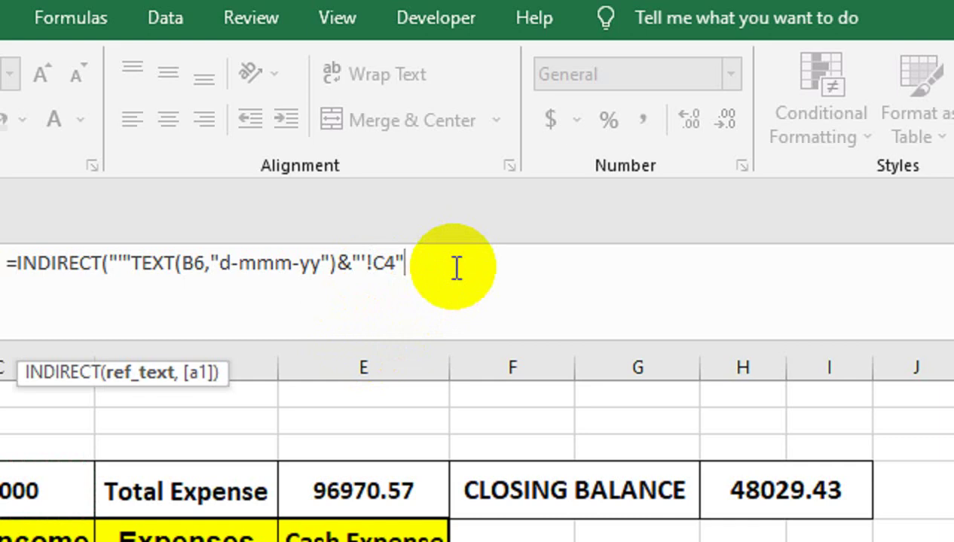
{"action": "left_click", "coordinate": [132, 273]}
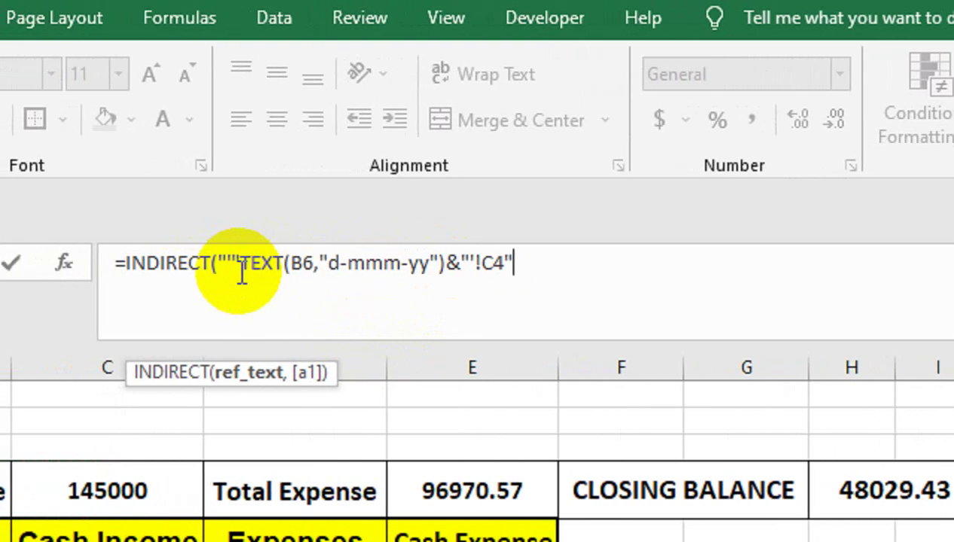
{"action": "type", "text": ")"}
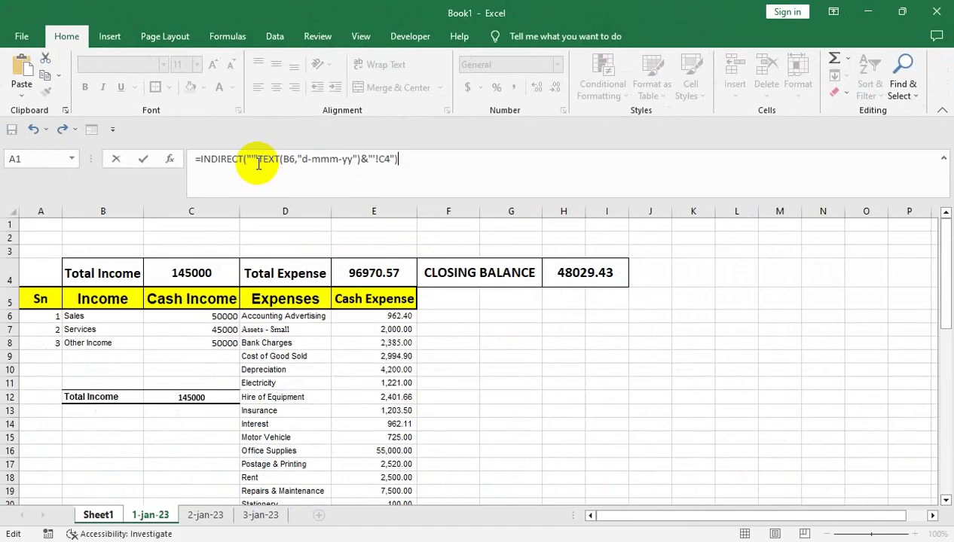
Fix the formula error by inserting the missing & before TEXT
{"action": "key", "text": "Return"}
{"action": "key", "text": "Return"}
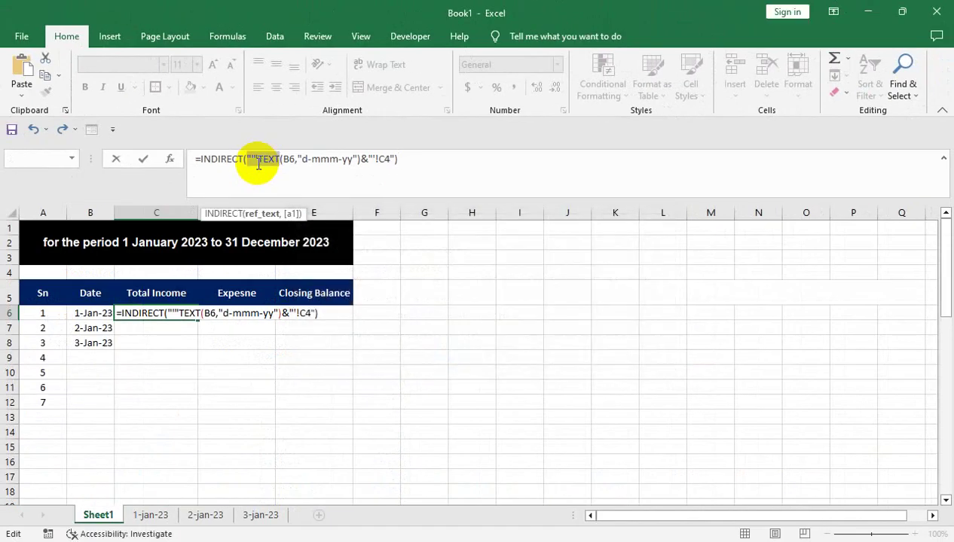
{"action": "key", "text": "Return"}
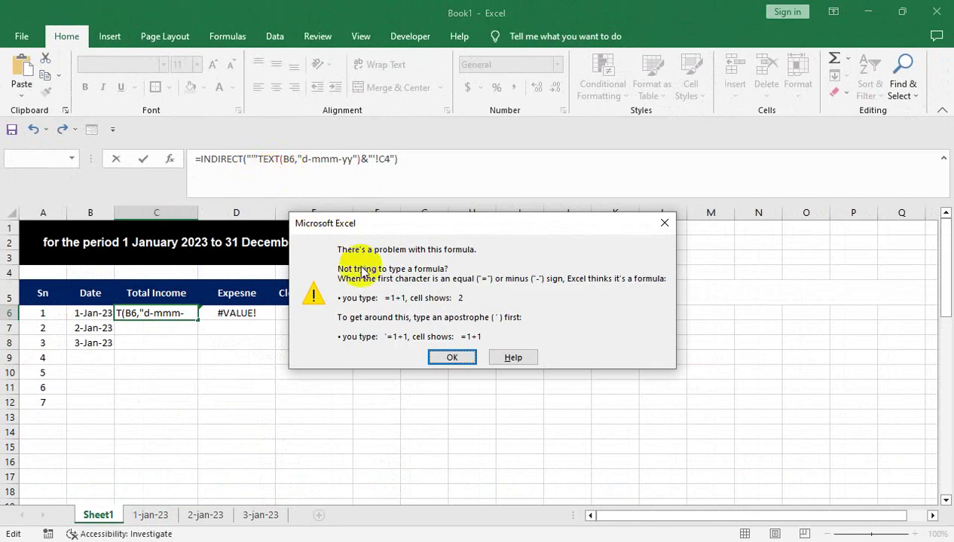
{"action": "left_click", "coordinate": [440, 357]}
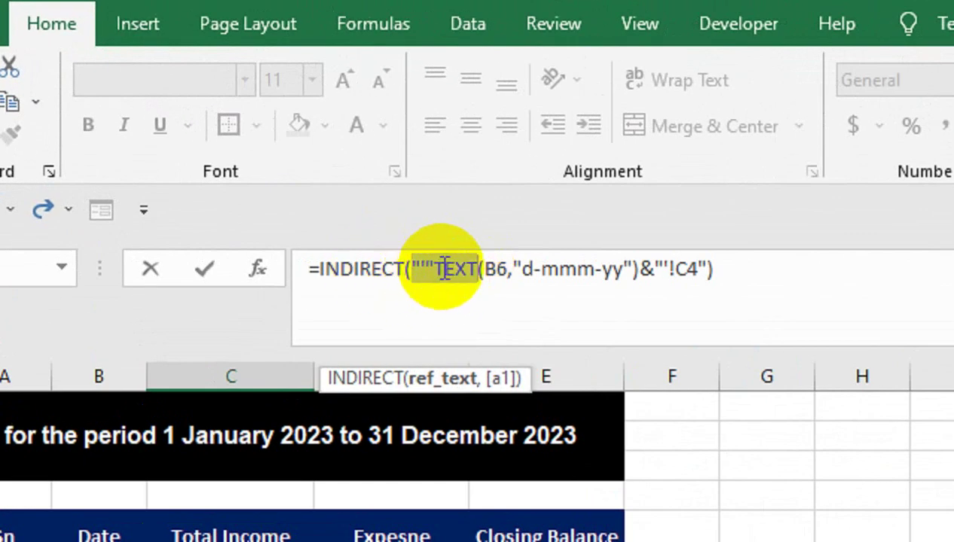
{"action": "left_click", "coordinate": [433, 271]}
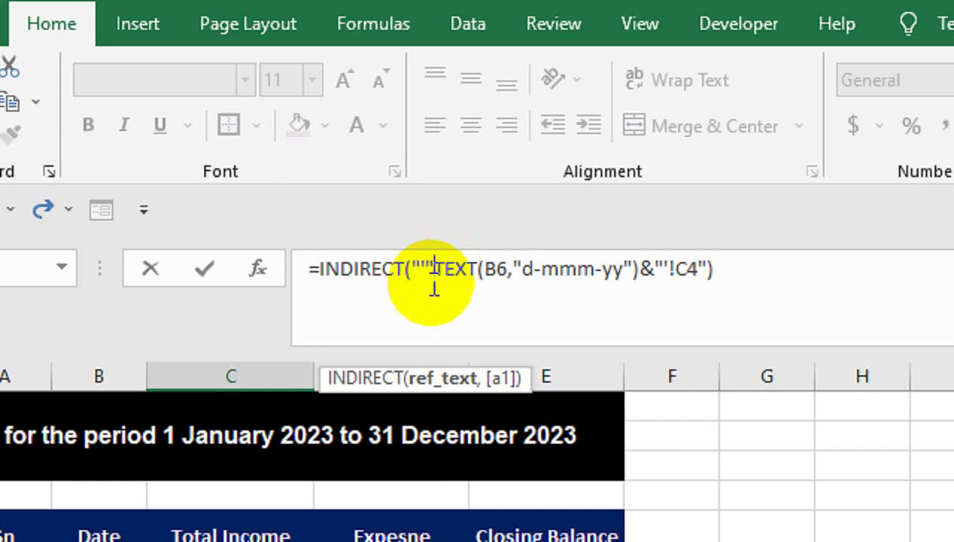
{"action": "type", "text": "&"}
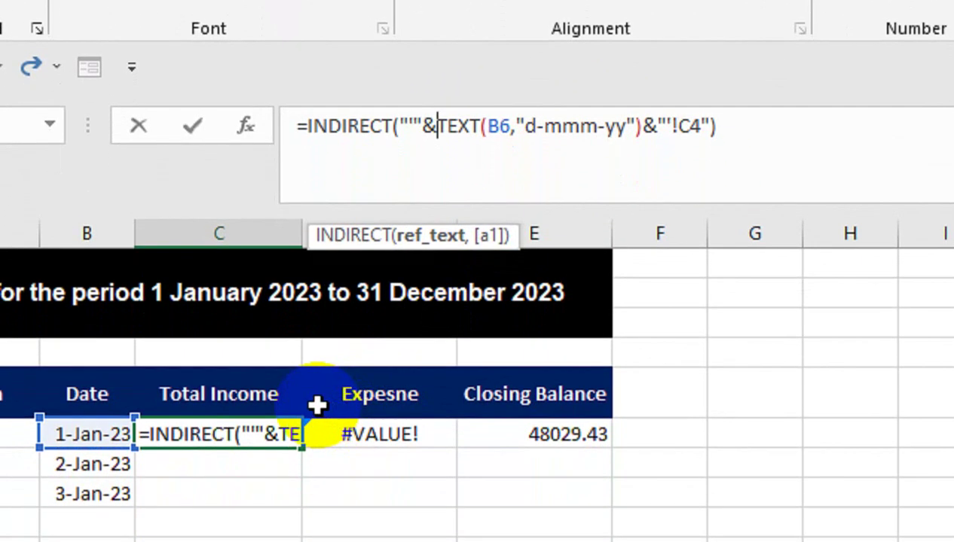
Commit C6's formula and fill it to C8, giving 145000, 53029.43 and 49629.43
{"action": "key", "text": "Return"}
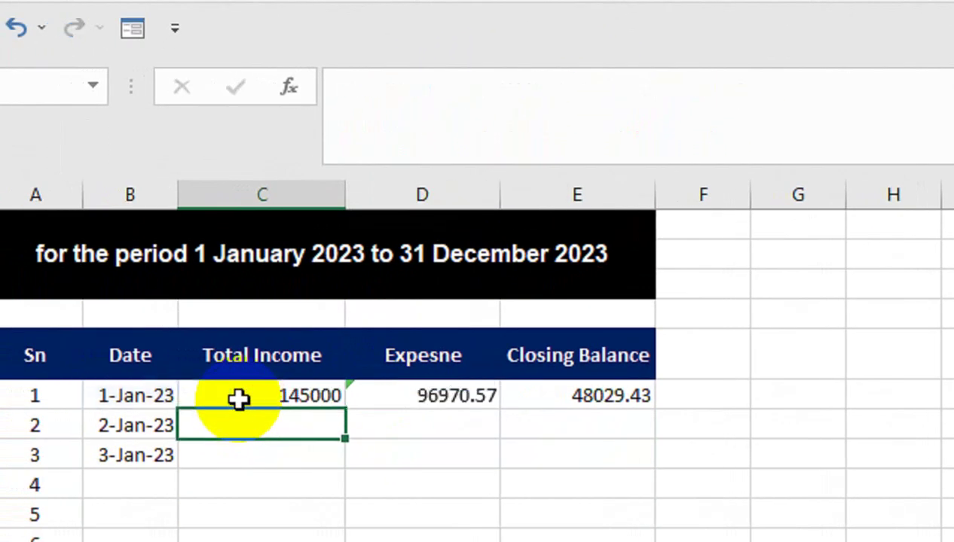
{"action": "left_click", "coordinate": [239, 399]}
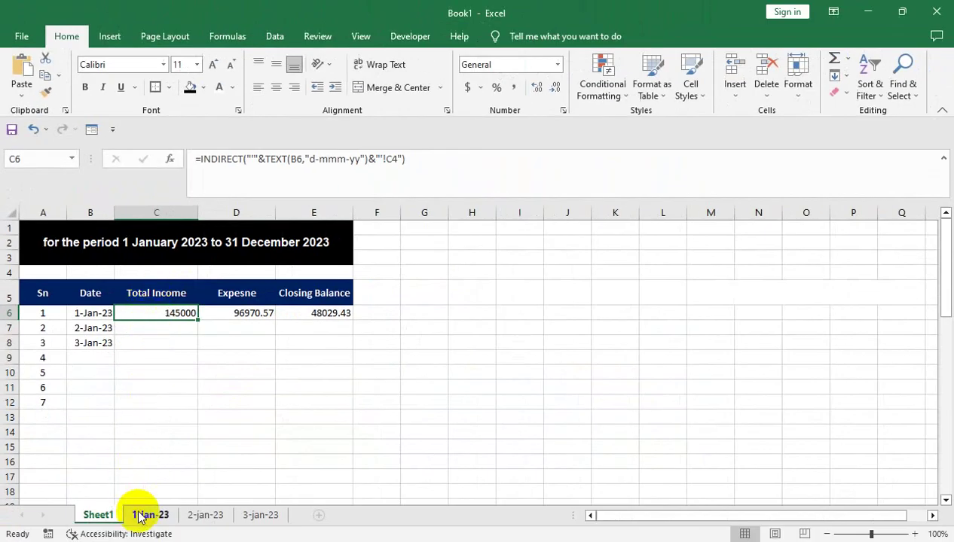
{"action": "left_click", "coordinate": [150, 514]}
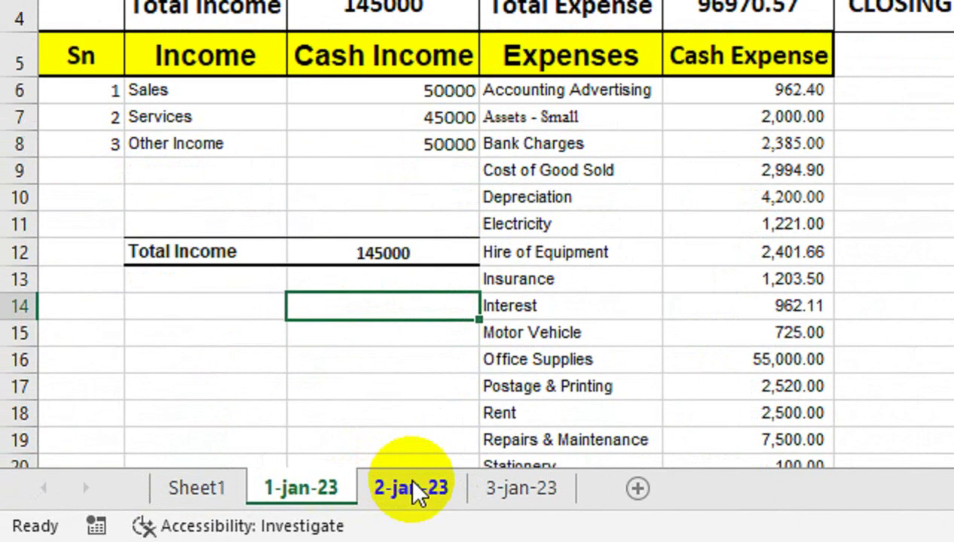
{"action": "left_click", "coordinate": [205, 515]}
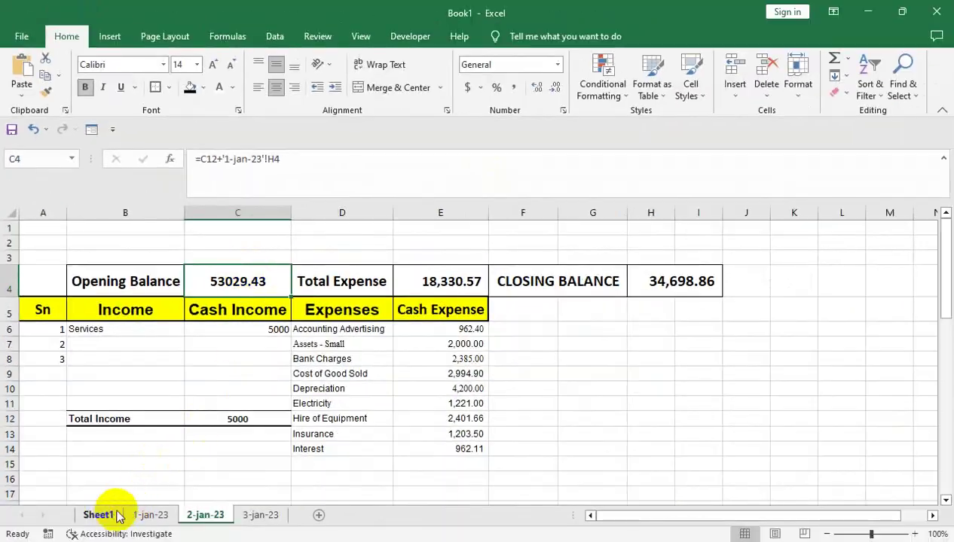
{"action": "left_click", "coordinate": [106, 514]}
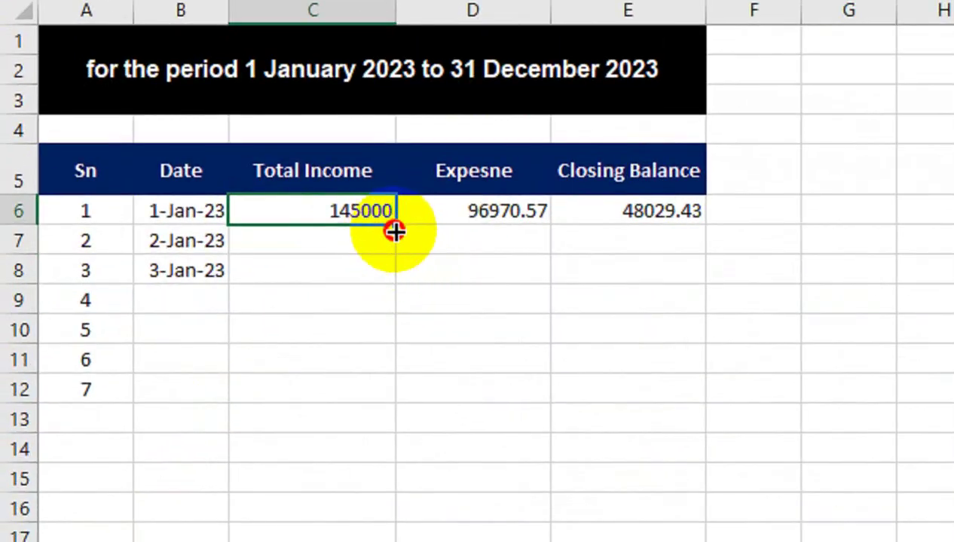
{"action": "left_click_drag", "start_coordinate": [396, 232], "coordinate": [397, 245]}
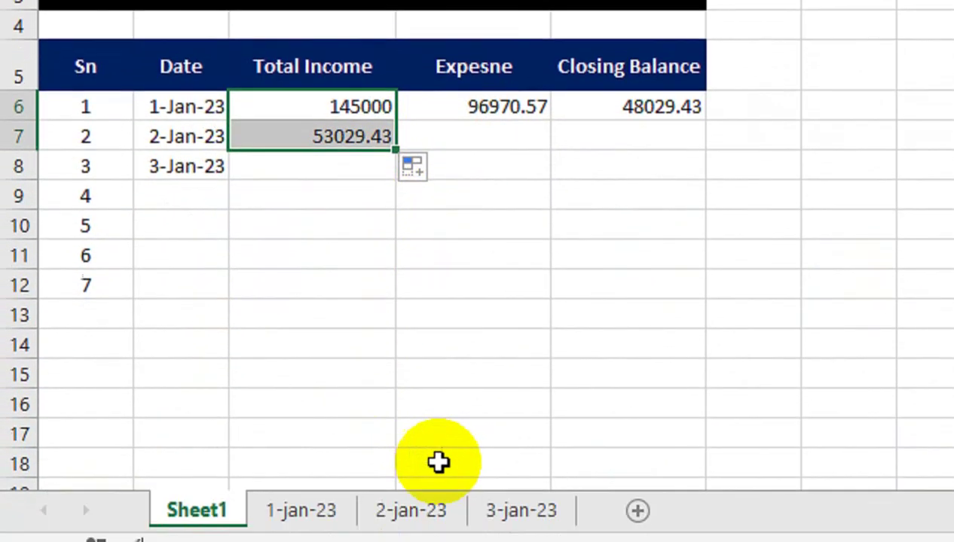
{"action": "left_click", "coordinate": [523, 486]}
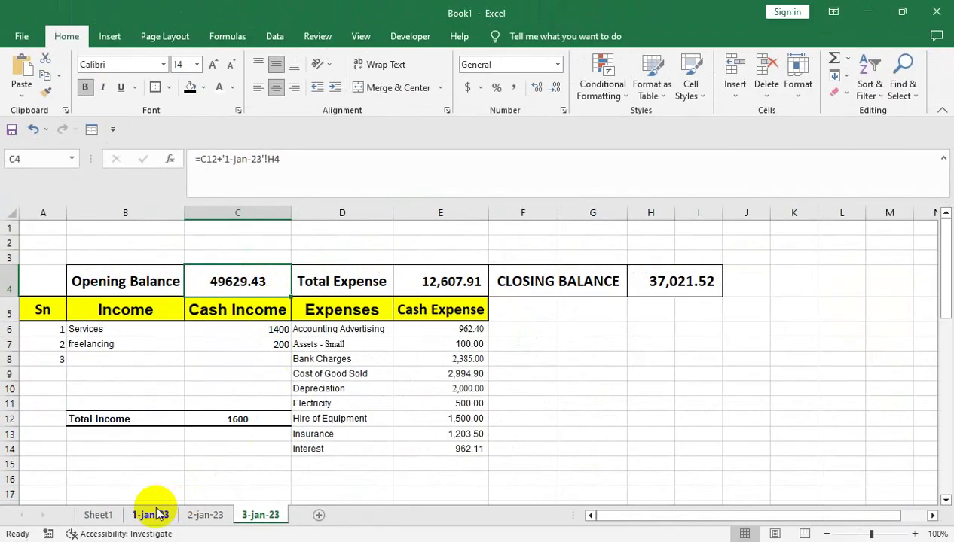
{"action": "left_click", "coordinate": [102, 514]}
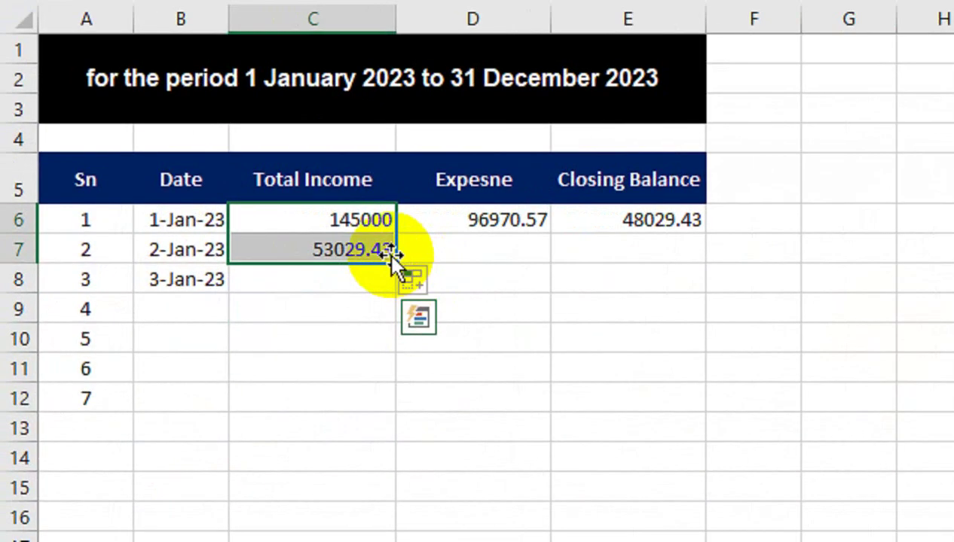
{"action": "left_click_drag", "start_coordinate": [197, 335], "coordinate": [208, 347]}
{"action": "left_click", "coordinate": [347, 282]}
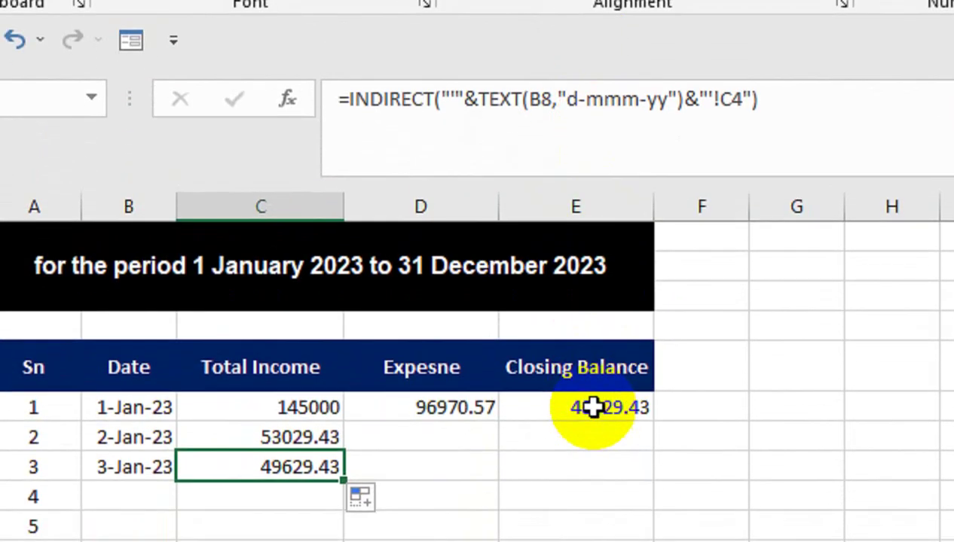
Give E6 the INDIRECT formula from C6, changed to reference each dated sheet's H4
{"action": "left_click", "coordinate": [592, 381]}
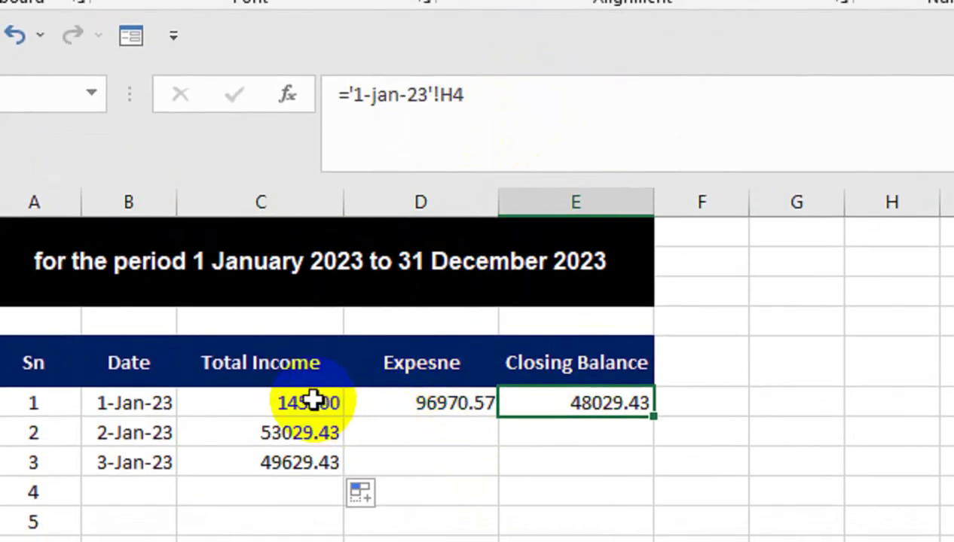
{"action": "left_click", "coordinate": [312, 444]}
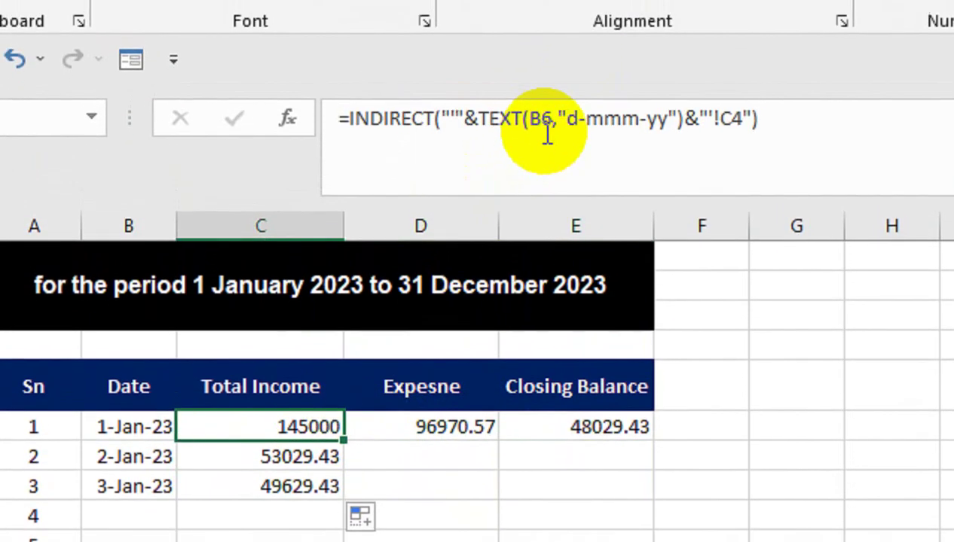
{"action": "left_click", "coordinate": [555, 137]}
{"action": "key", "text": "ctrl+a"}
{"action": "key", "text": "ctrl+c"}
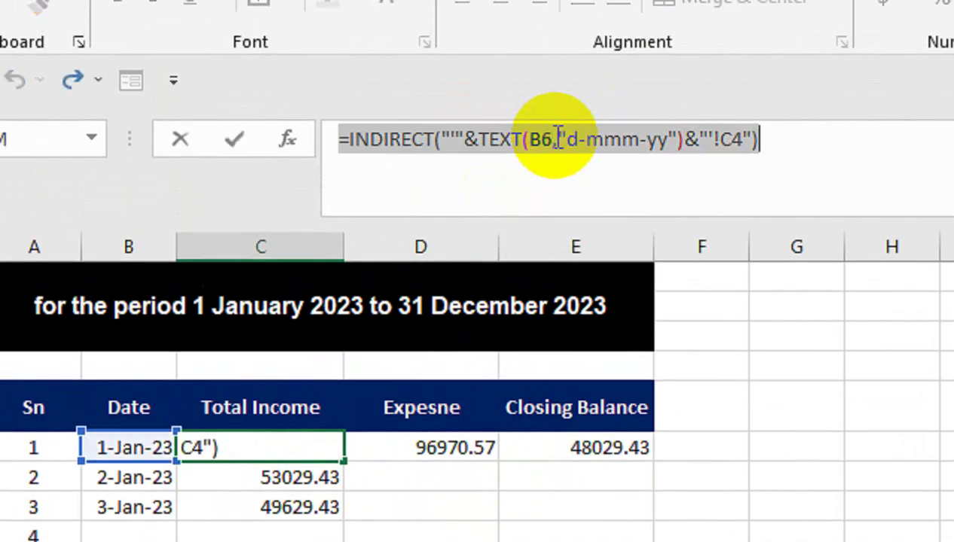
{"action": "key", "text": "Return"}
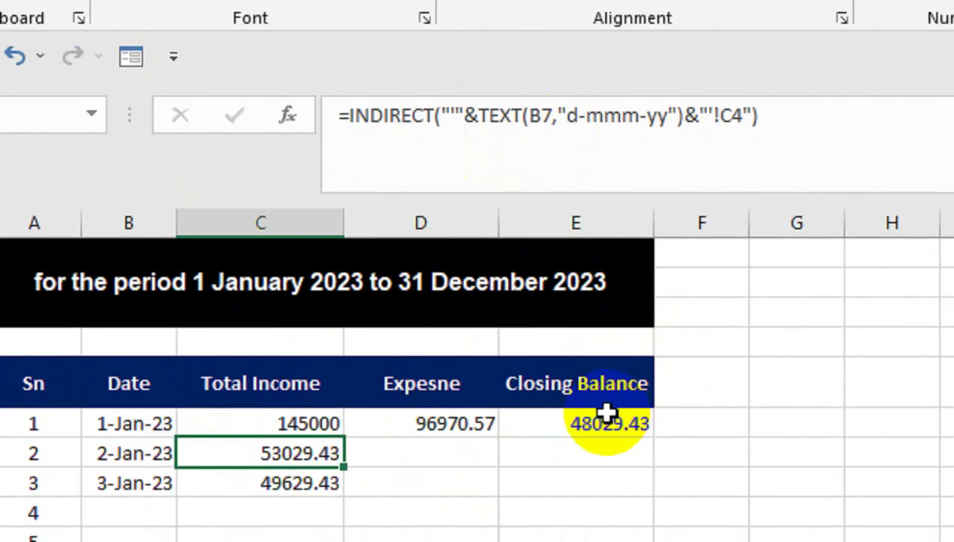
{"action": "left_click", "coordinate": [606, 447]}
{"action": "left_click_drag", "start_coordinate": [466, 139], "coordinate": [331, 147]}
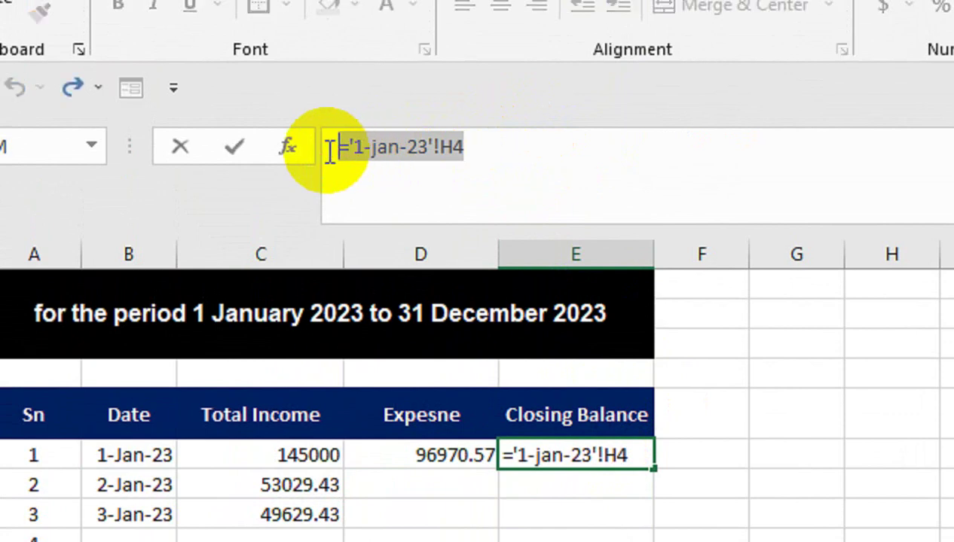
{"action": "key", "text": "ctrl+v"}
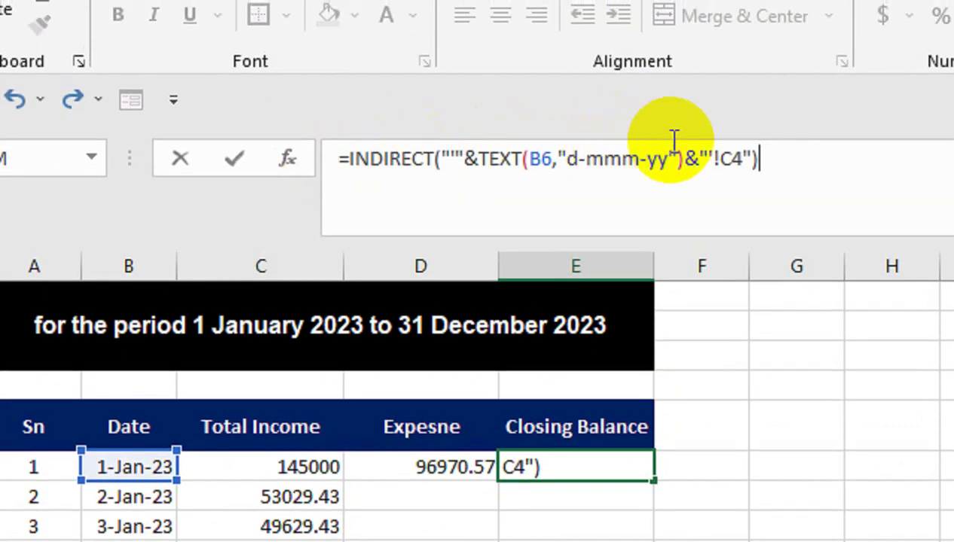
{"action": "left_click", "coordinate": [730, 149]}
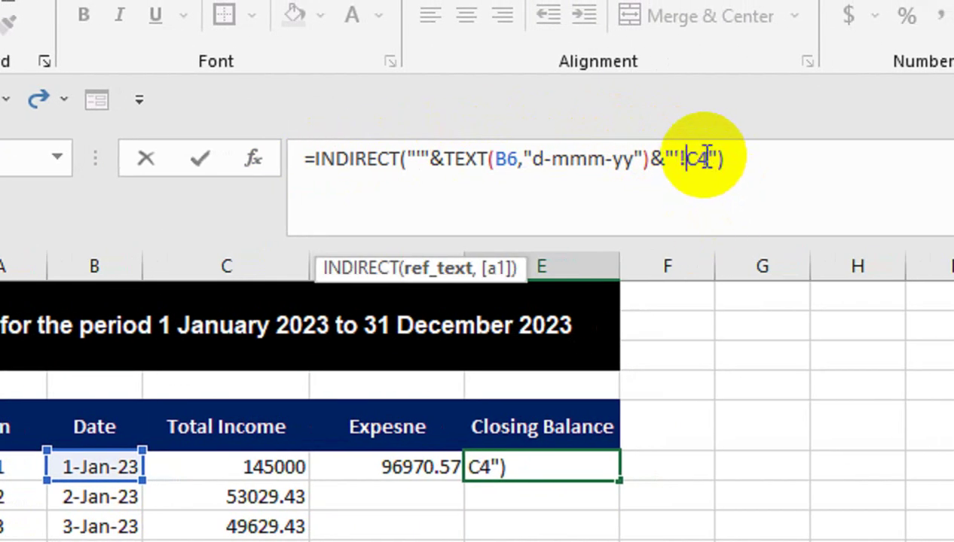
{"action": "left_click", "coordinate": [706, 159]}
{"action": "key", "text": "BackSpace"}
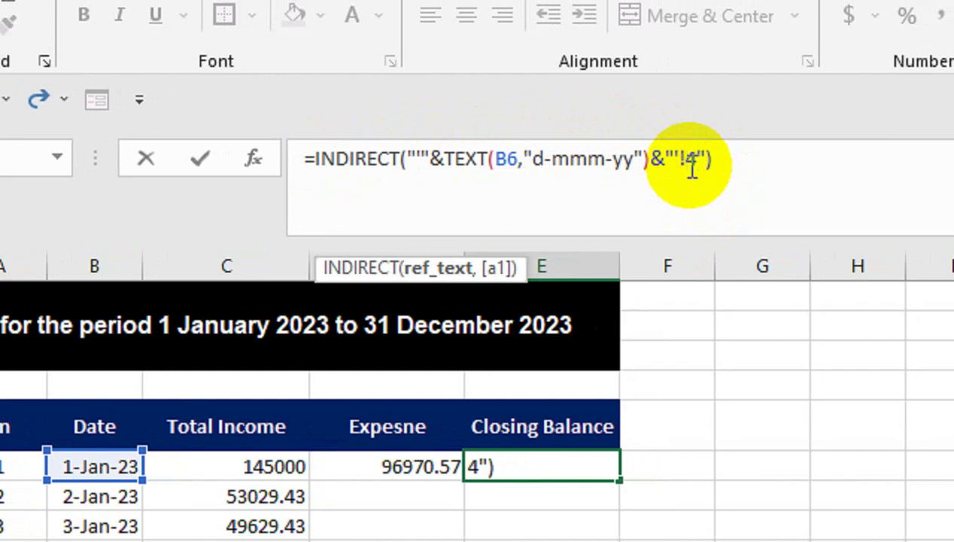
{"action": "type", "text": "h"}
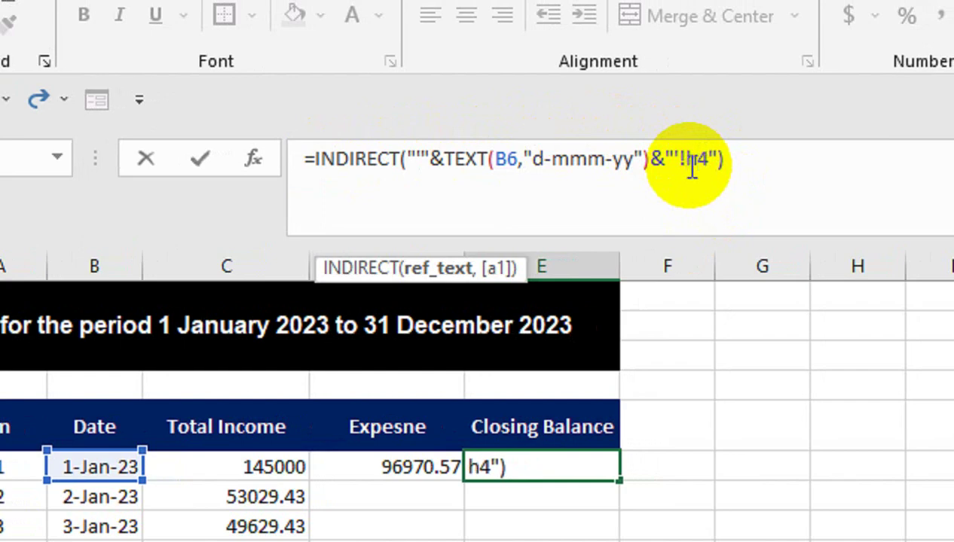
{"action": "key", "text": "Return"}
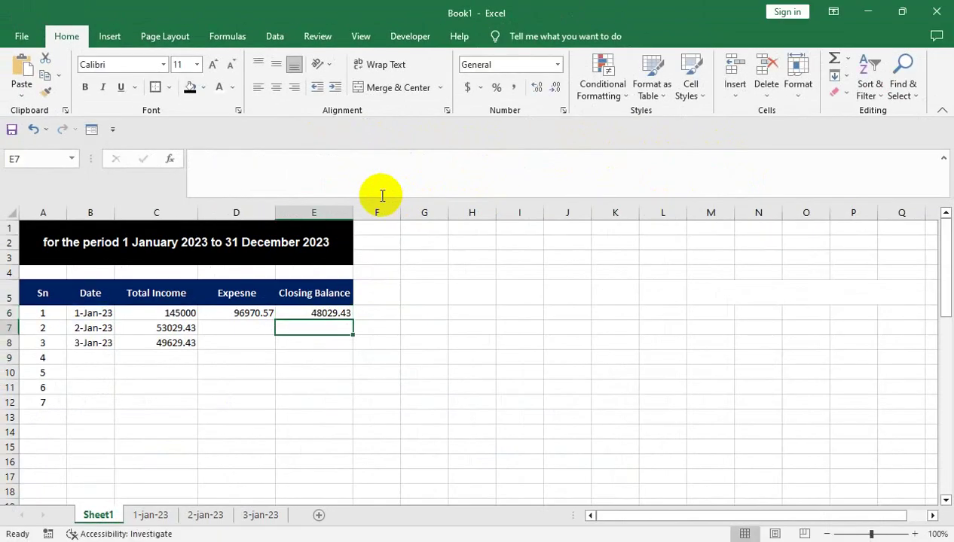
Verify H4 on the dated sheets and fill E6 down to E8: 48029.43, 34698.86, 37021.52
{"action": "left_click", "coordinate": [162, 516]}
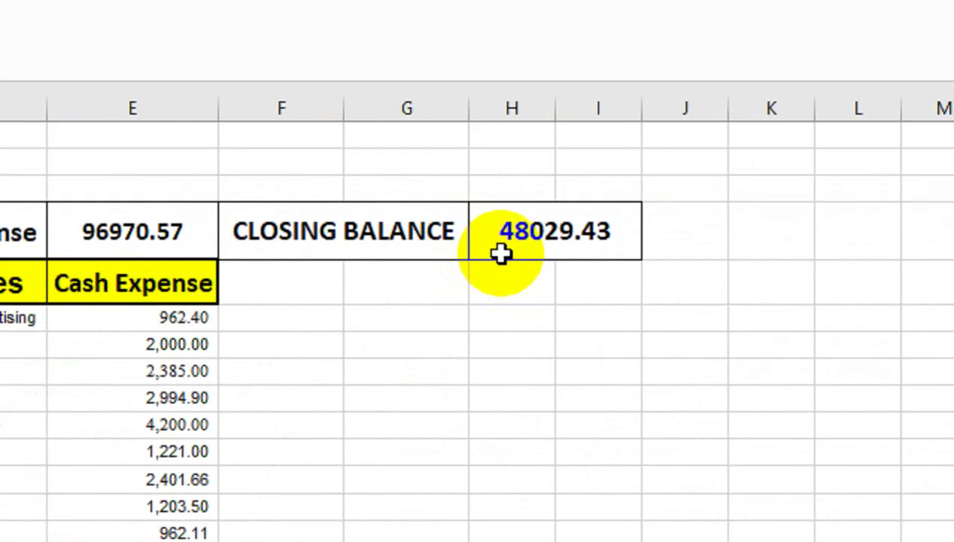
{"action": "left_click", "coordinate": [484, 245]}
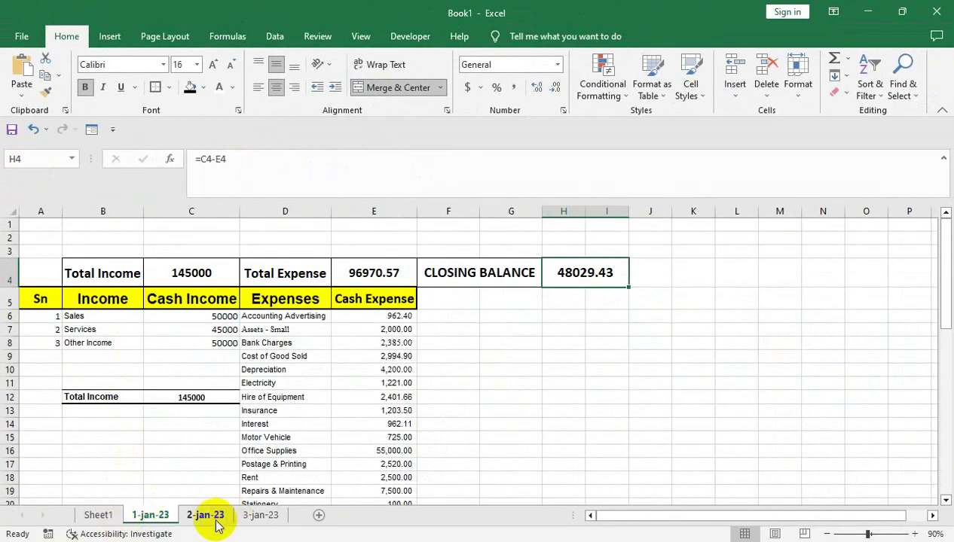
{"action": "left_click", "coordinate": [205, 519]}
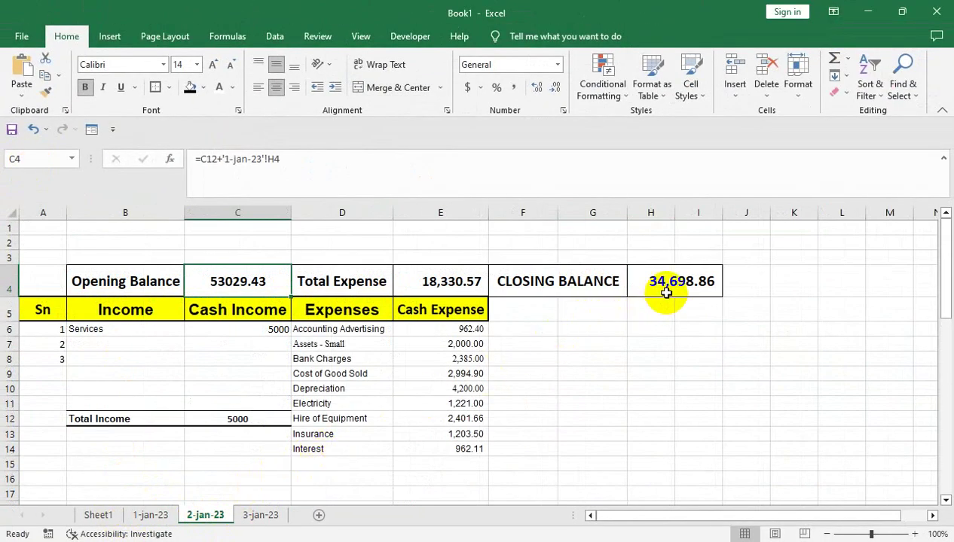
{"action": "left_click", "coordinate": [94, 517]}
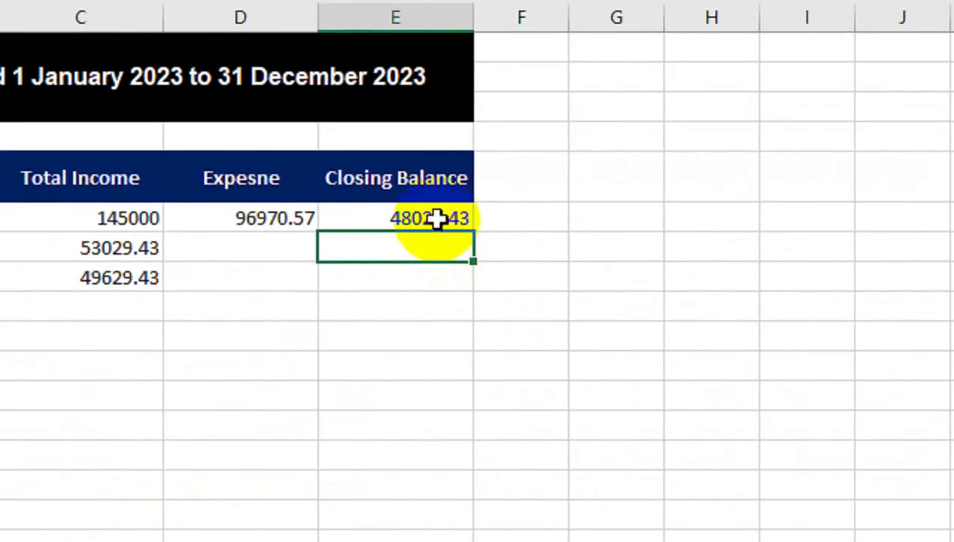
{"action": "left_click", "coordinate": [280, 351]}
{"action": "left_click_drag", "start_coordinate": [470, 230], "coordinate": [471, 289]}
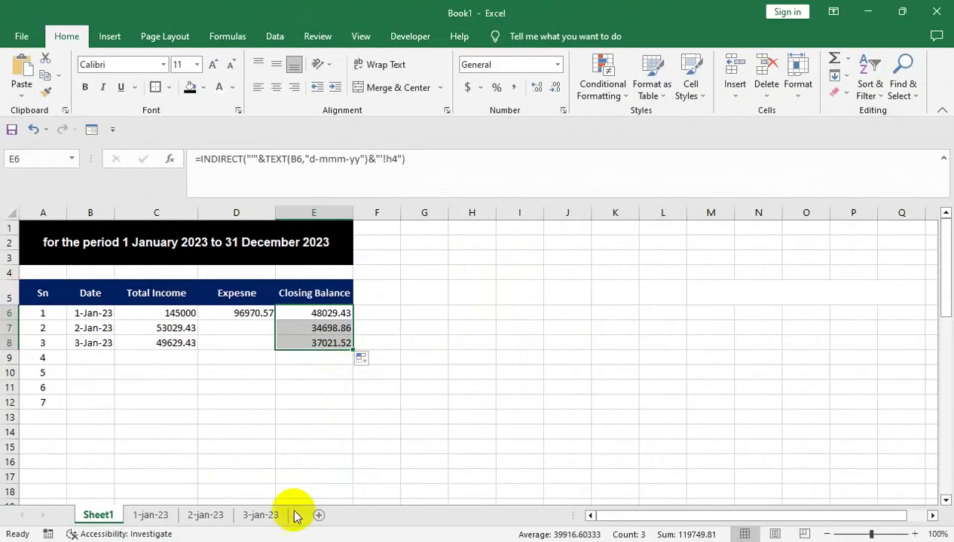
{"action": "left_click", "coordinate": [271, 514]}
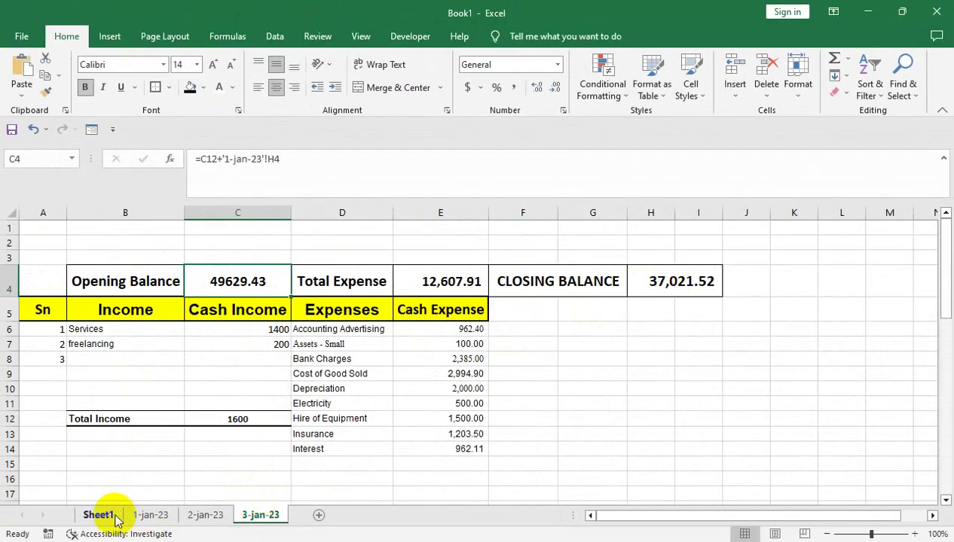
{"action": "left_click", "coordinate": [113, 517]}
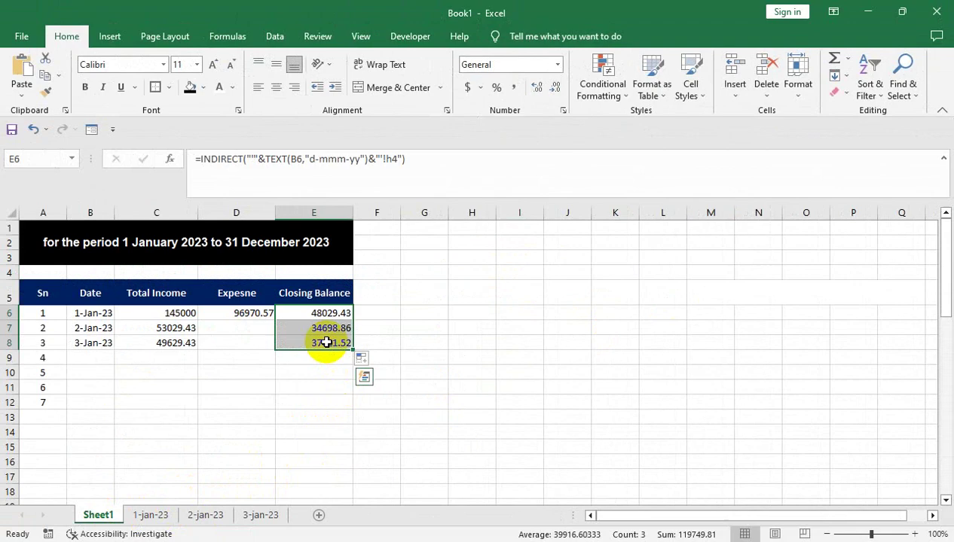
{"action": "left_click", "coordinate": [265, 311]}
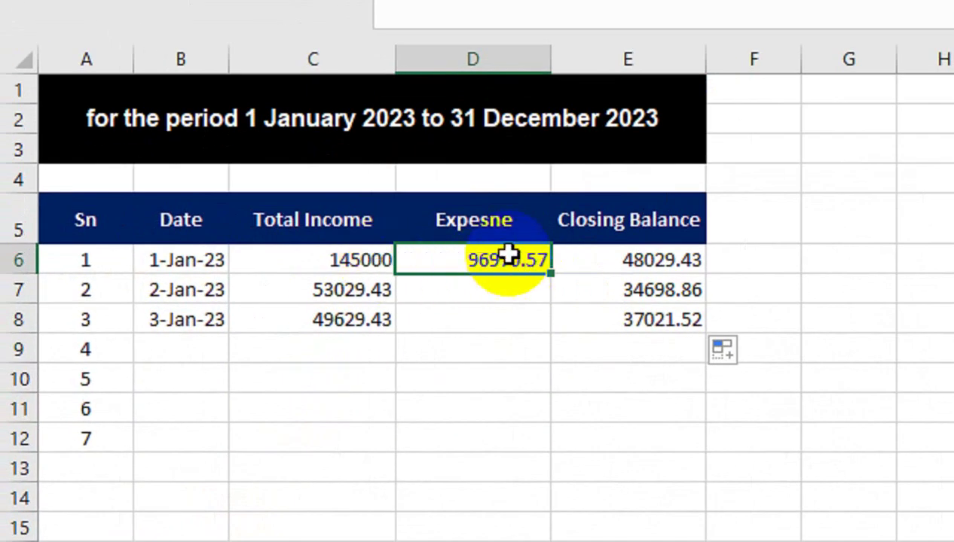
Keep D6's =C6-E6 and fill it down to D8, giving 18330.57 and 12607.91
{"action": "double_click", "coordinate": [504, 258]}
{"action": "key", "text": "Return"}
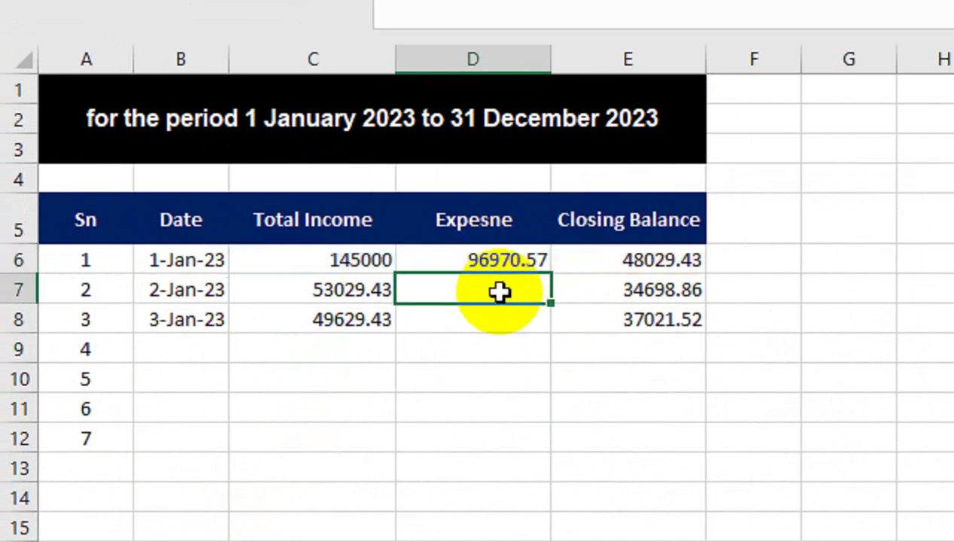
{"action": "left_click", "coordinate": [520, 254]}
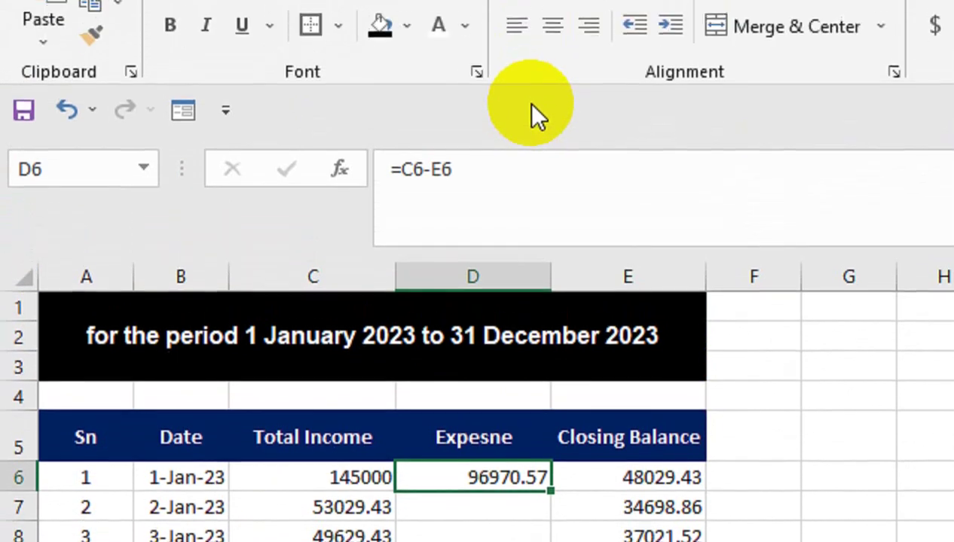
{"action": "left_click_drag", "start_coordinate": [551, 491], "coordinate": [551, 538]}
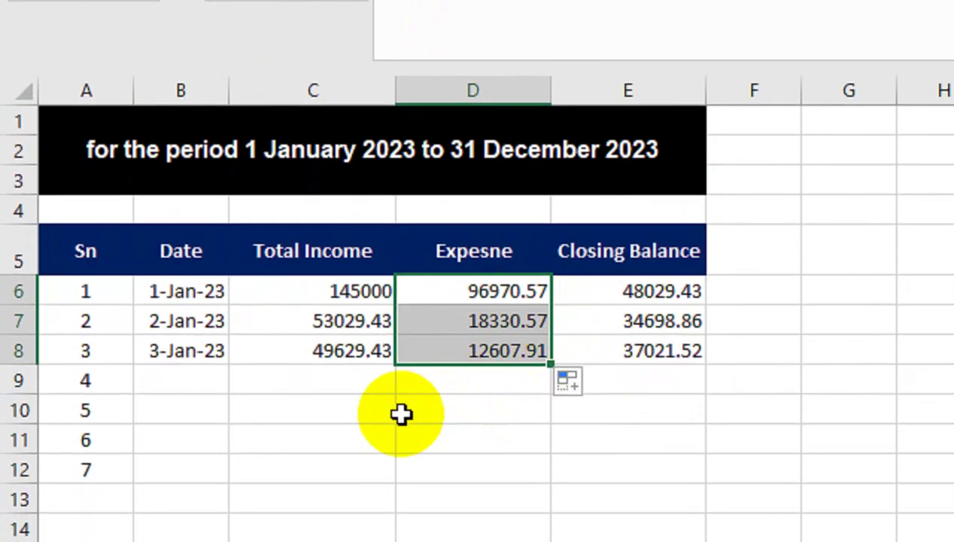
{"action": "left_click", "coordinate": [400, 442]}
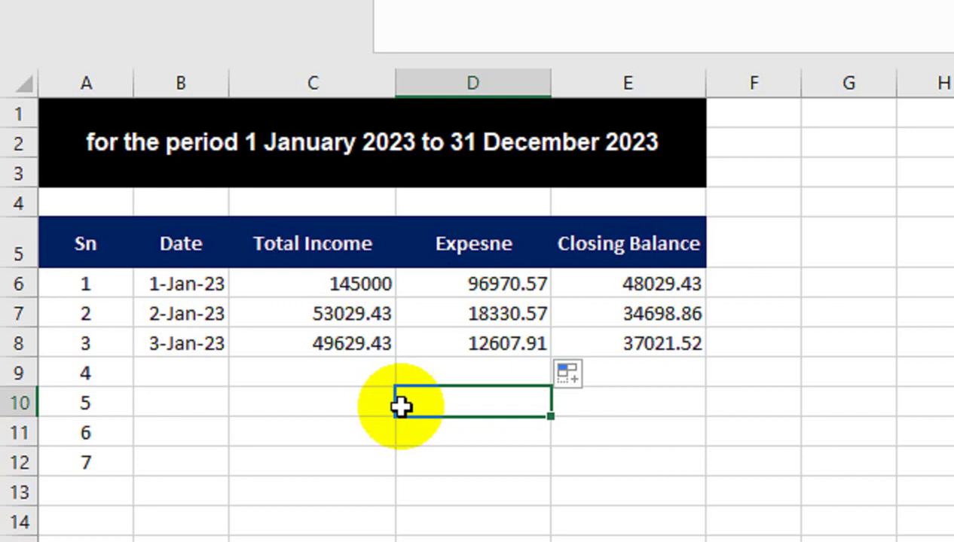
{"action": "left_click", "coordinate": [476, 312]}
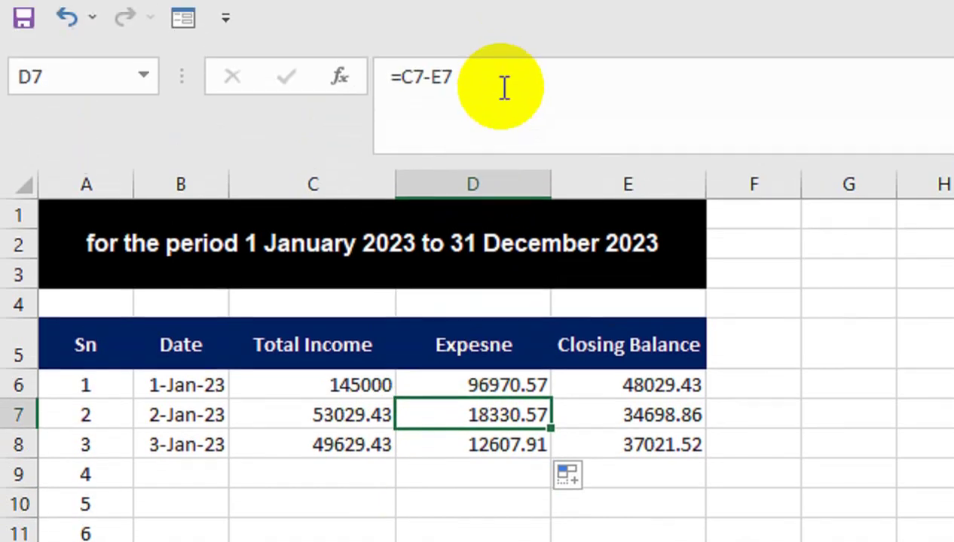